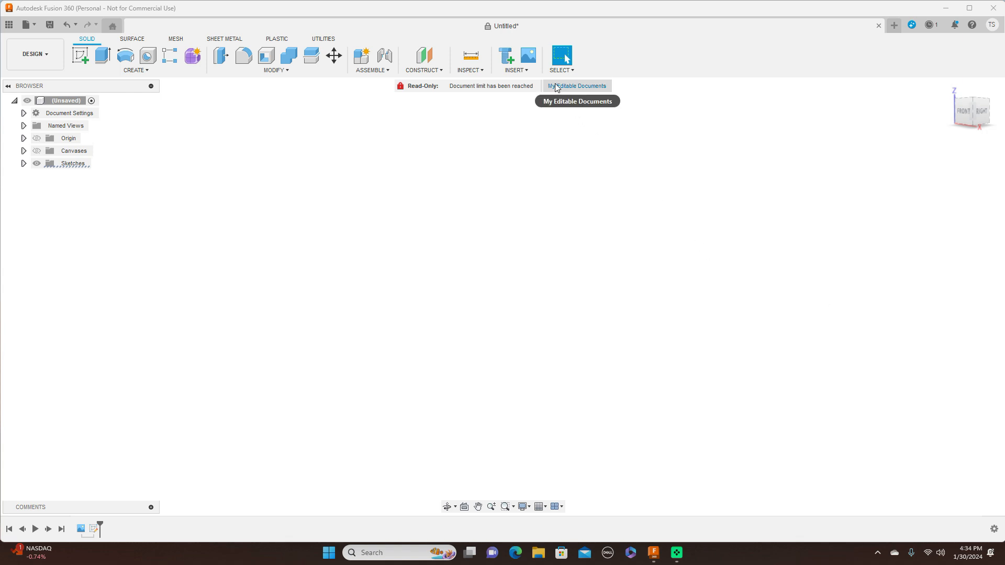
# Insert the image Screenshot (95) from the computer's Documents folder as a canvas on the YZ plane
pyautogui.click(529, 68)
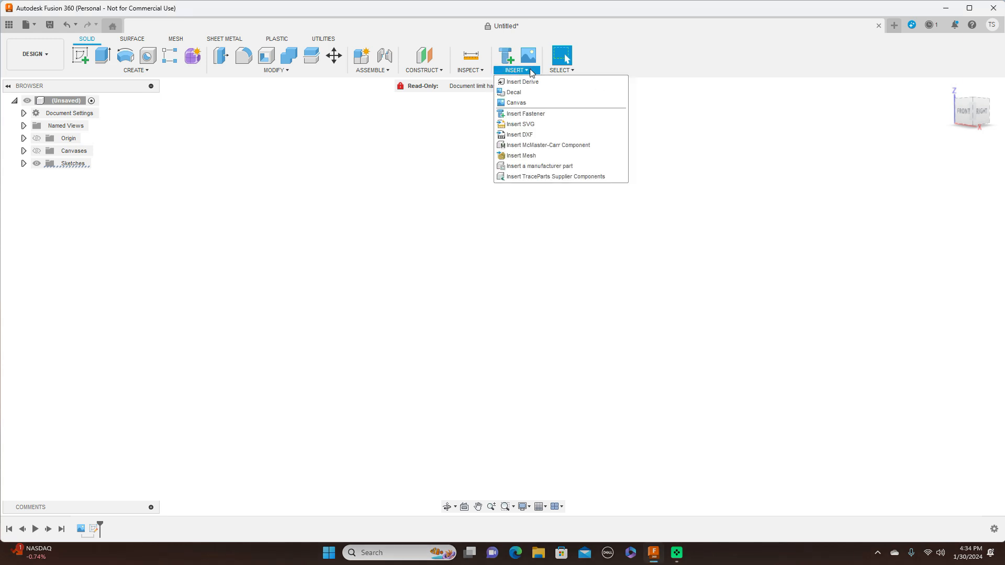
pyautogui.click(530, 102)
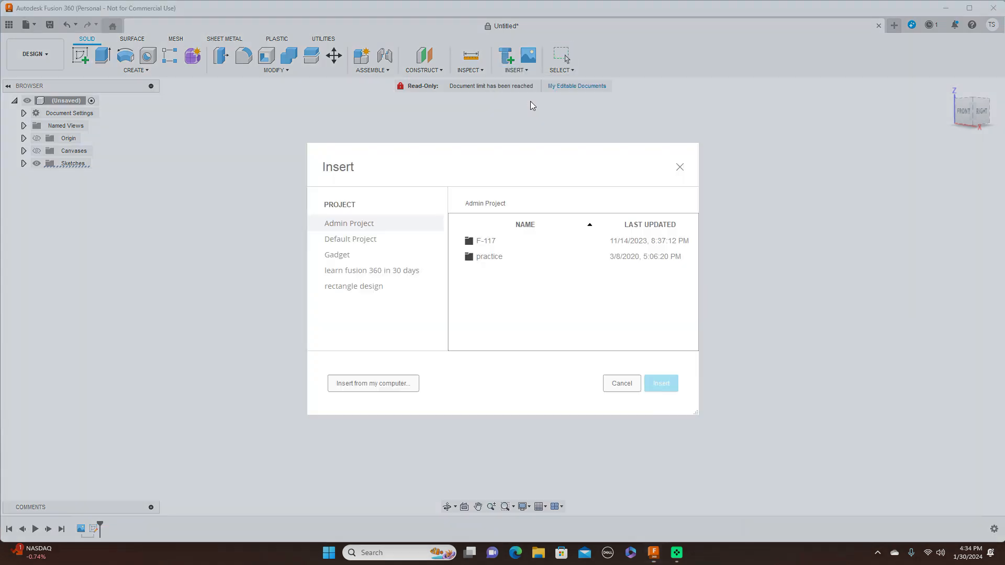
pyautogui.click(398, 384)
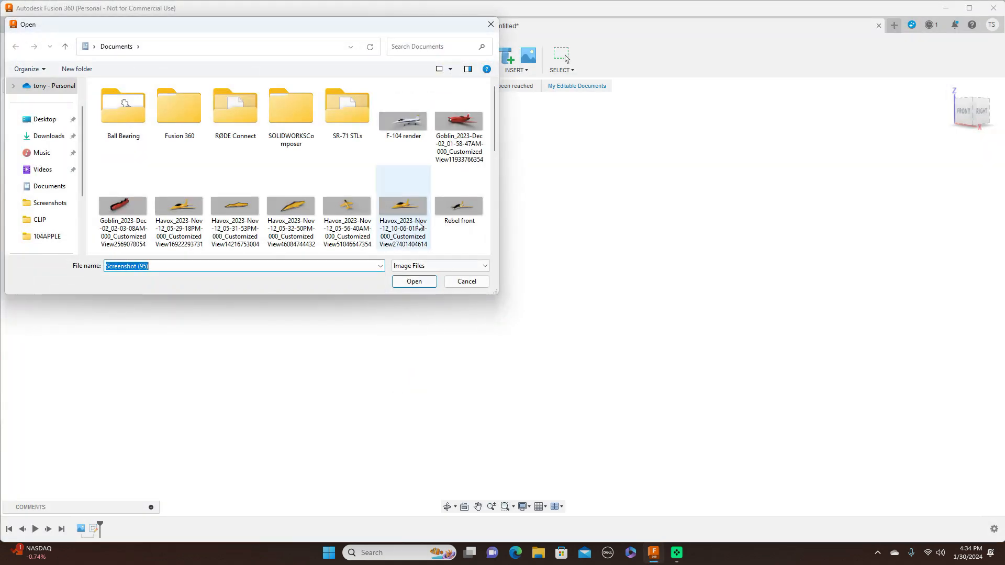
pyautogui.scroll(-3, 416, 240)
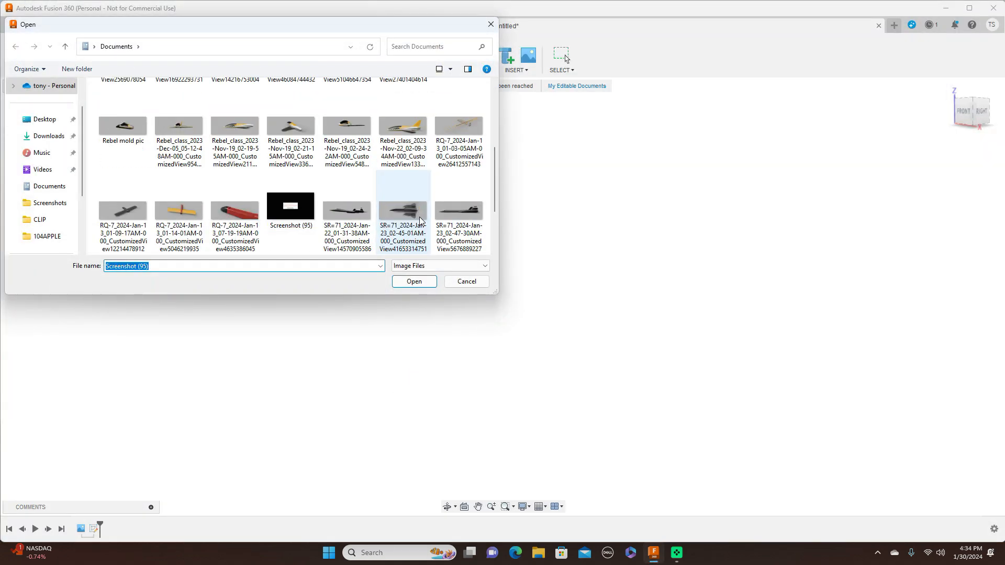
pyautogui.click(301, 213)
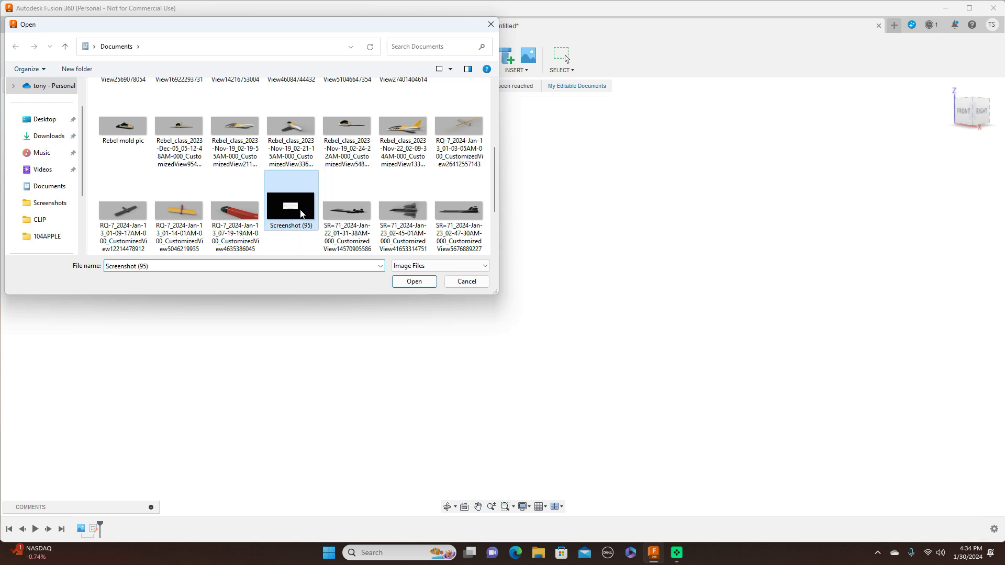
pyautogui.click(413, 282)
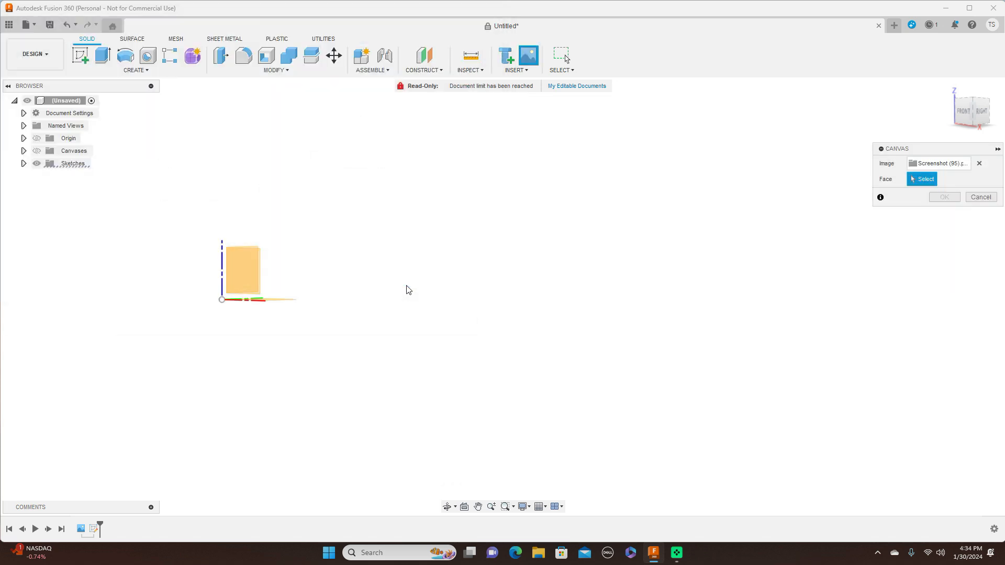
pyautogui.moveTo(985, 121)
pyautogui.mouseDown()
pyautogui.moveTo(984, 132)
pyautogui.moveTo(974, 125)
pyautogui.mouseUp()
pyautogui.click(332, 188)
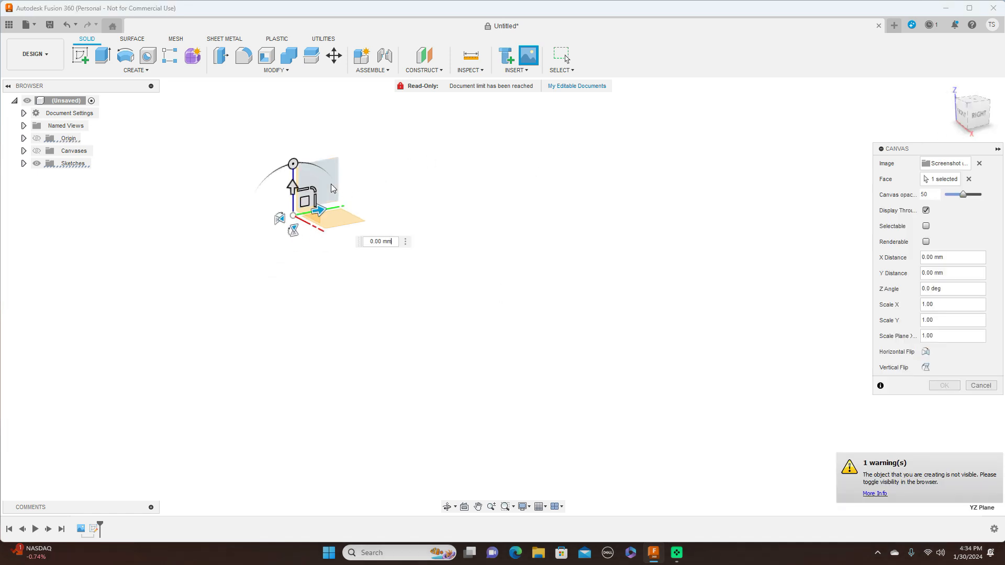
# Turn on visibility of the Canvases folder and hide the older Screenshot (95) canvas inside it
pyautogui.click(980, 116)
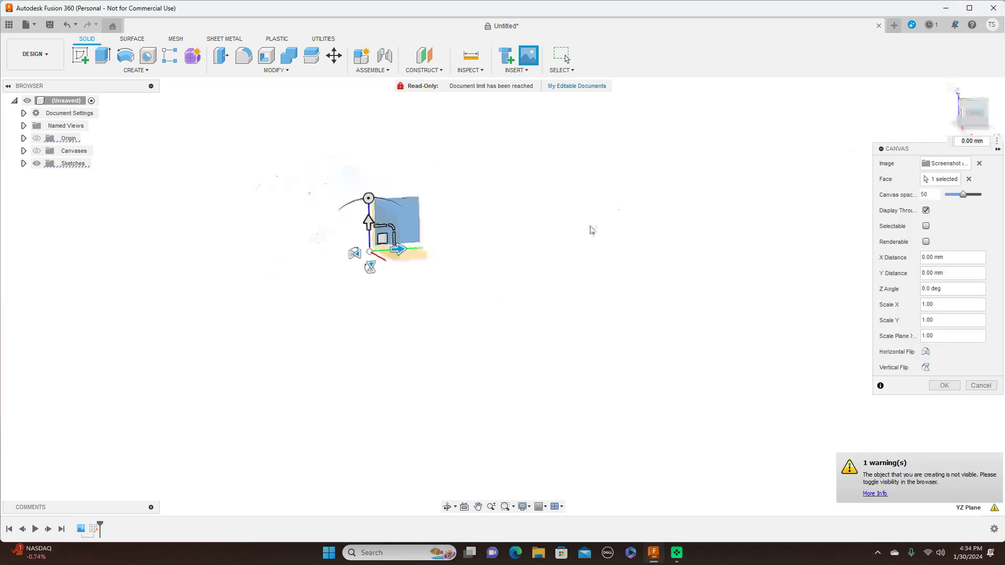
pyautogui.moveTo(496, 284); pyautogui.dragTo(585, 233)
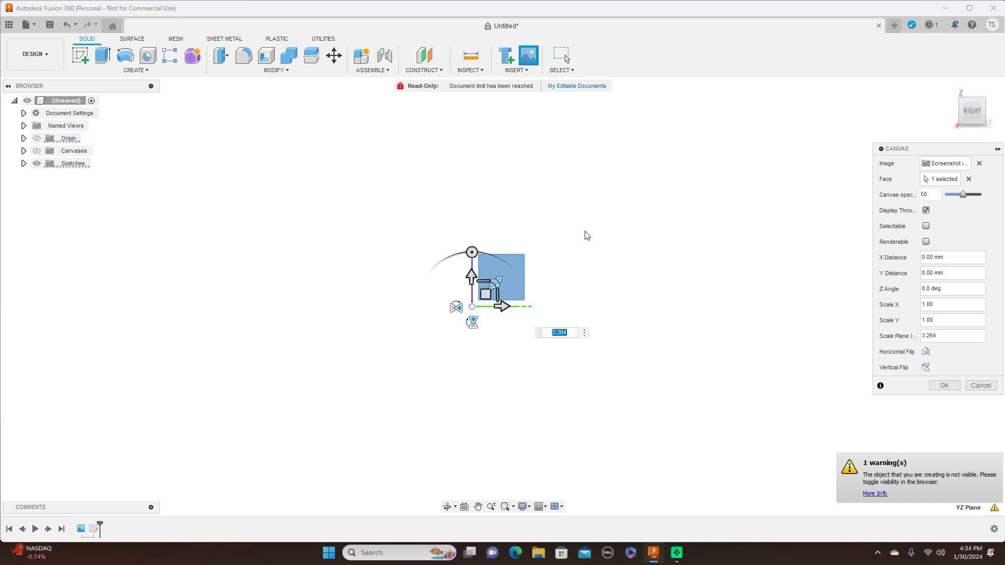
pyautogui.click(36, 151)
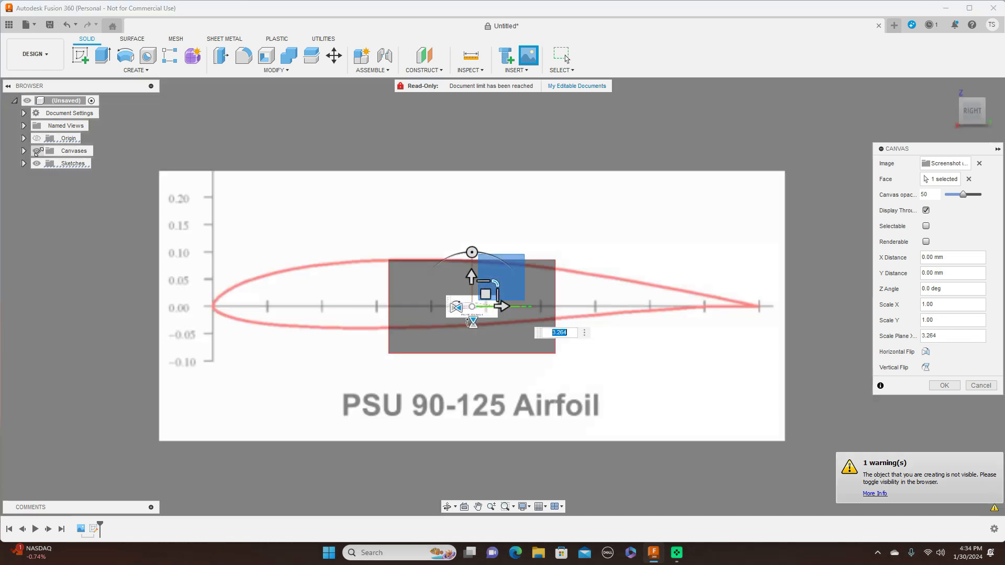
pyautogui.moveTo(496, 283)
pyautogui.mouseDown()
pyautogui.moveTo(487, 285)
pyautogui.moveTo(505, 281)
pyautogui.mouseUp()
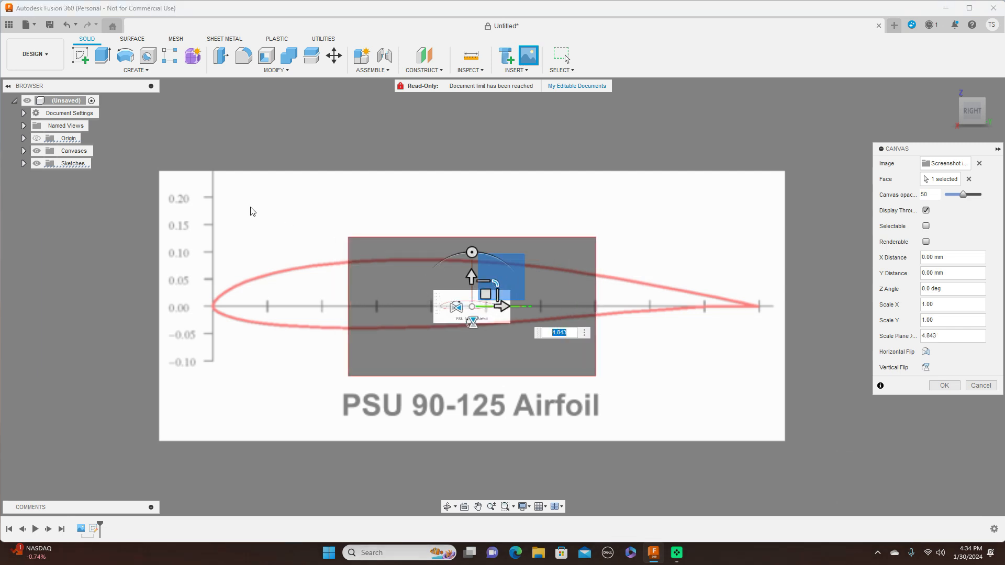
pyautogui.click(24, 150)
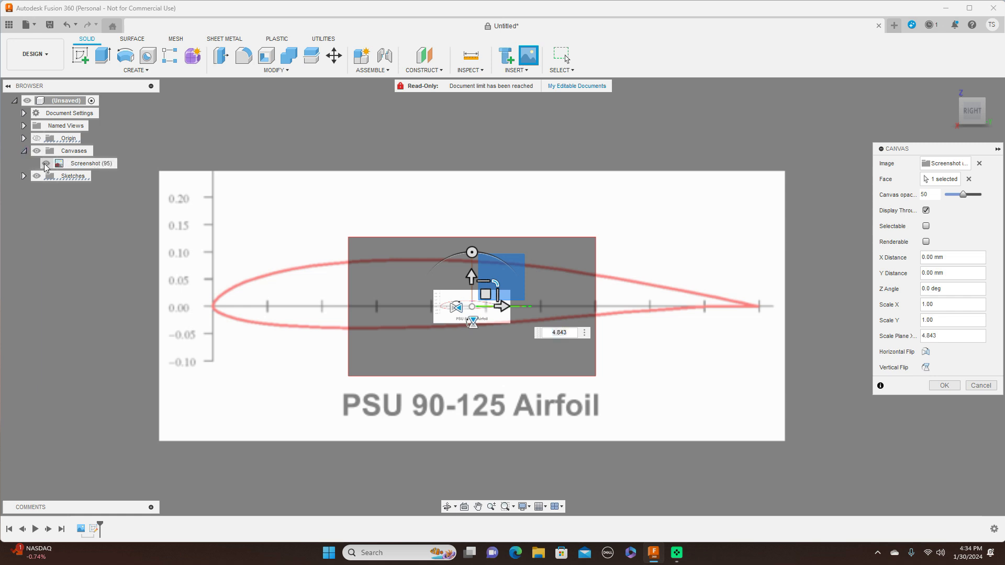
pyautogui.click(46, 164)
# Scale the new airfoil canvas uniformly in its plane to about 40.5 and accept the insertion
pyautogui.moveTo(496, 283); pyautogui.dragTo(597, 220)
pyautogui.moveTo(496, 283); pyautogui.dragTo(544, 256)
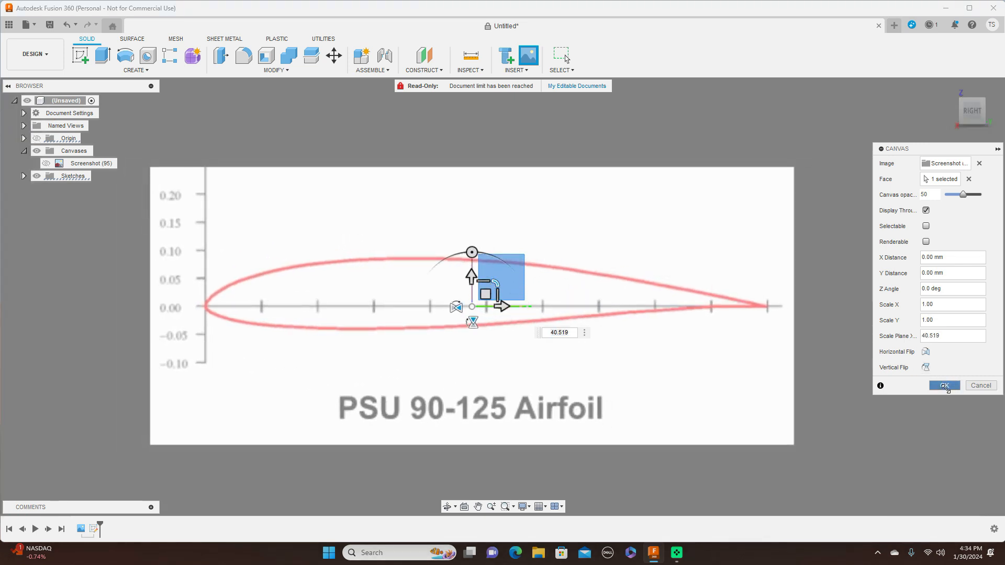
pyautogui.click(945, 386)
# Delete the older, hidden Screenshot (95) canvas
pyautogui.click(75, 164)
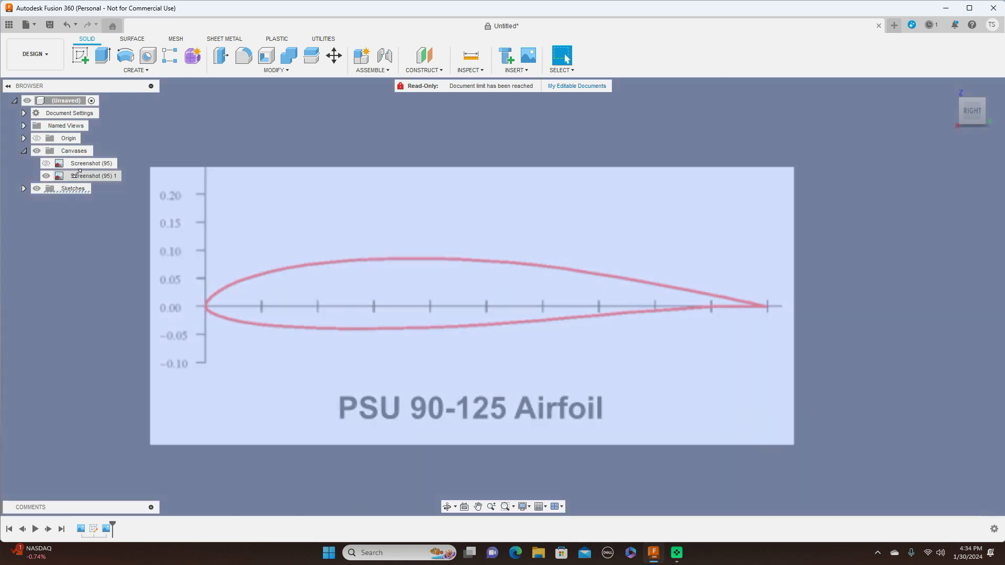
pyautogui.rightClick(75, 164)
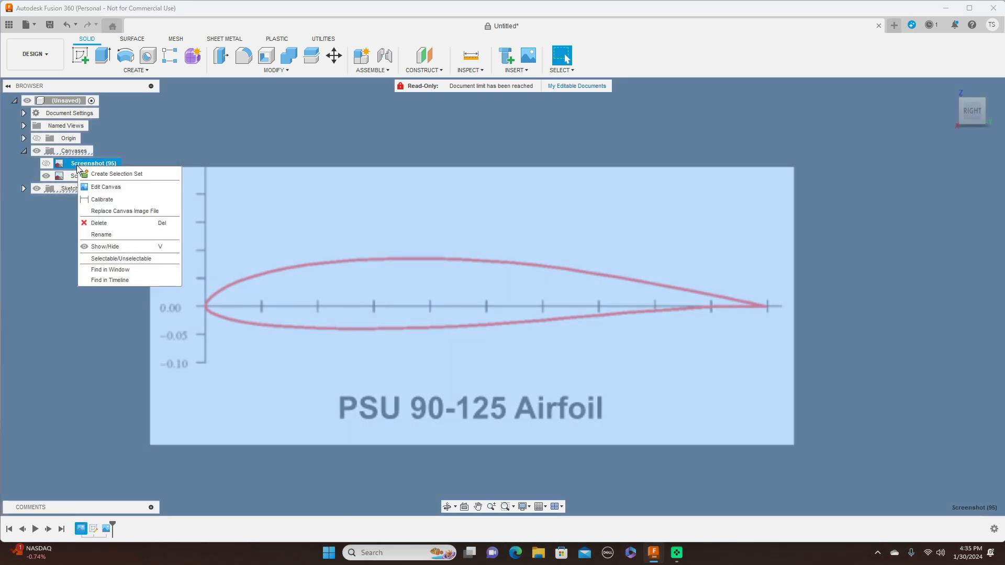
pyautogui.click(96, 222)
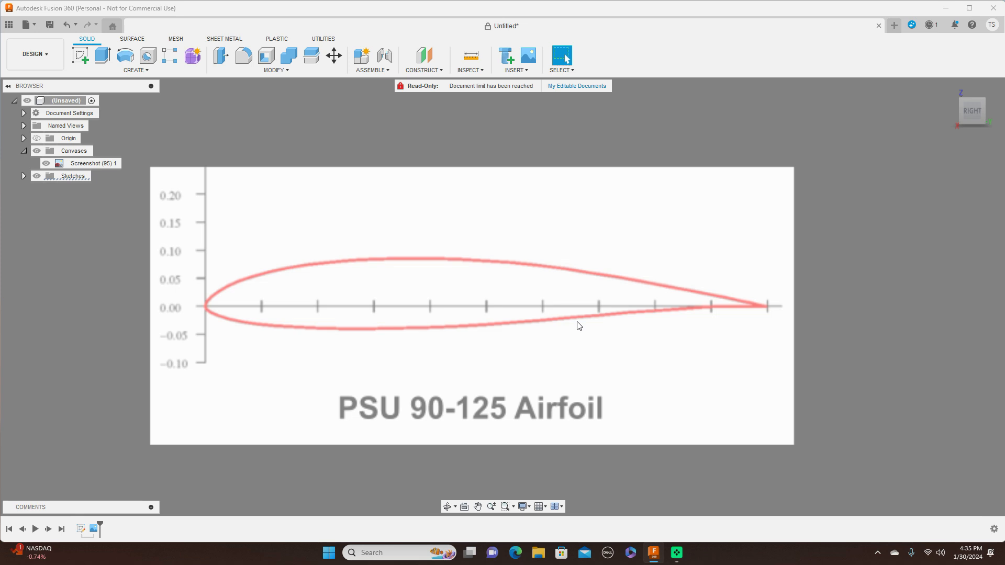
# Start a new sketch on the YZ plane over the PSU 90-125 airfoil canvas
pyautogui.scroll(-2, 579, 326)
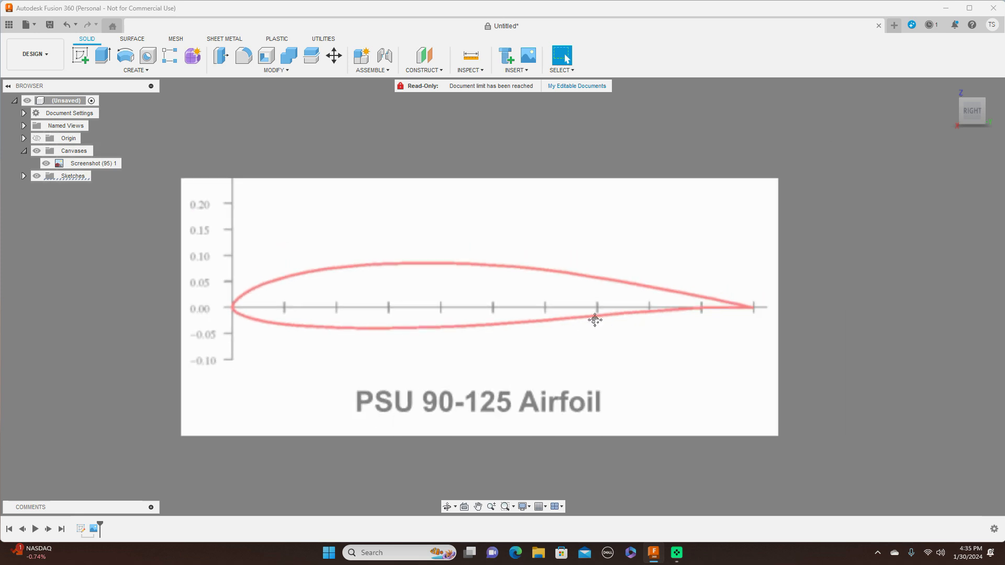
pyautogui.moveTo(579, 327); pyautogui.dragTo(638, 320, button='middle')
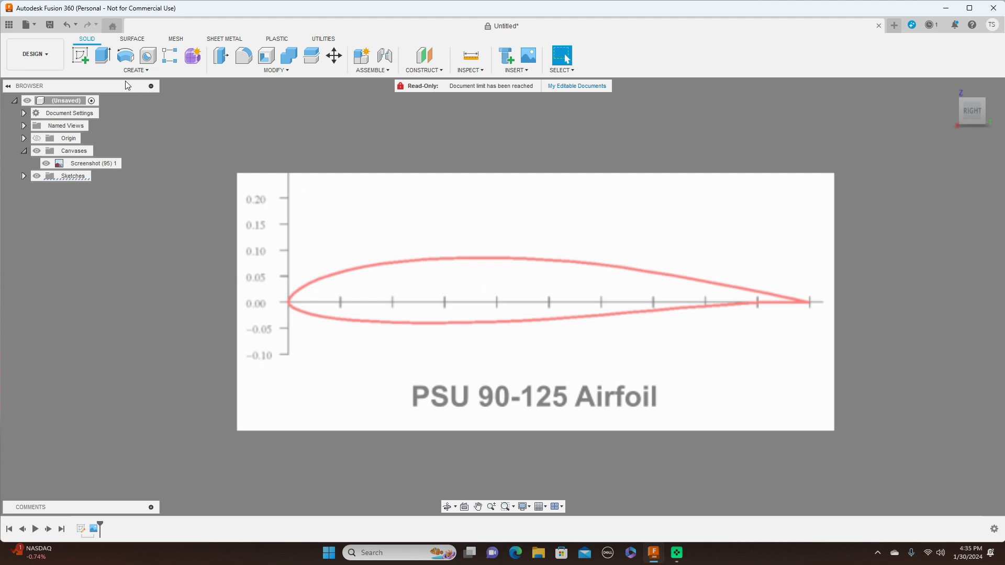
pyautogui.click(84, 55)
pyautogui.click(573, 280)
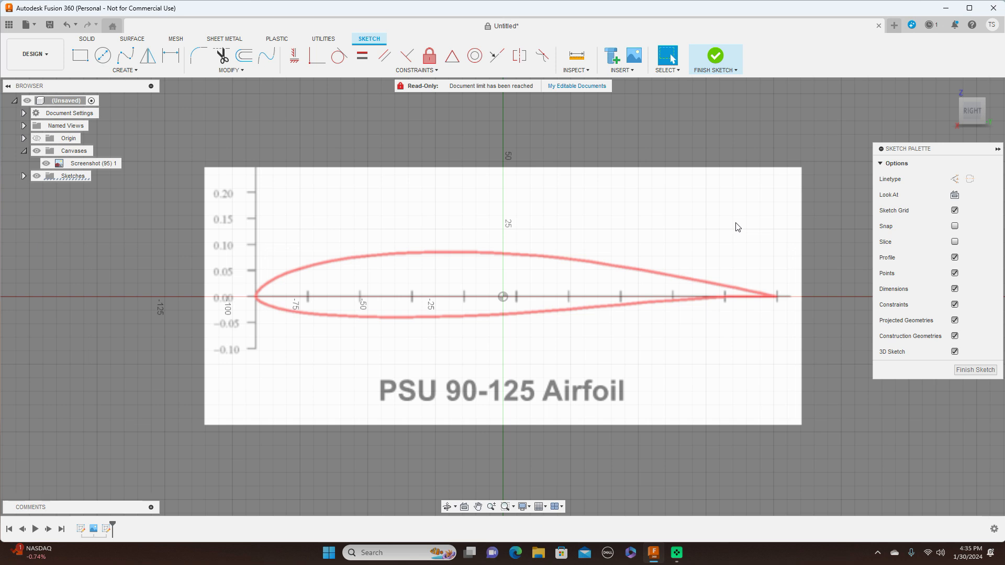
# Trace the airfoil's upper curve with a six-point fit point spline from the leading edge to the trailing edge
pyautogui.click(126, 57)
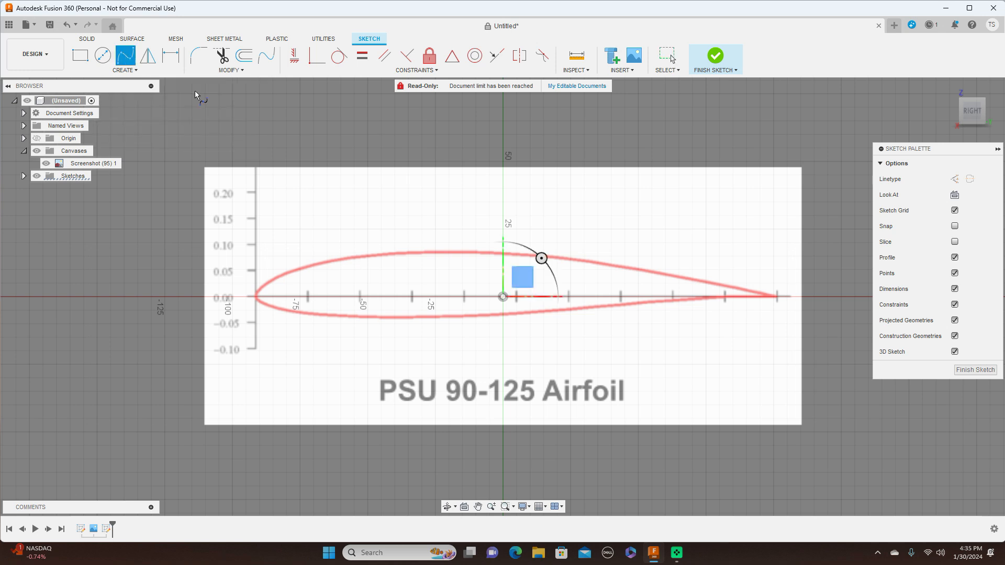
pyautogui.click(256, 297)
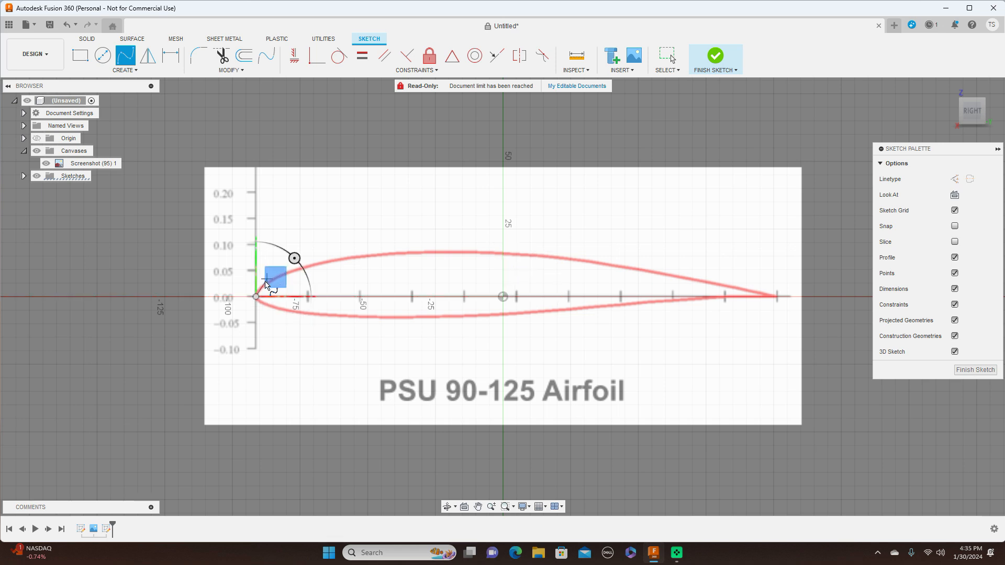
pyautogui.click(262, 286)
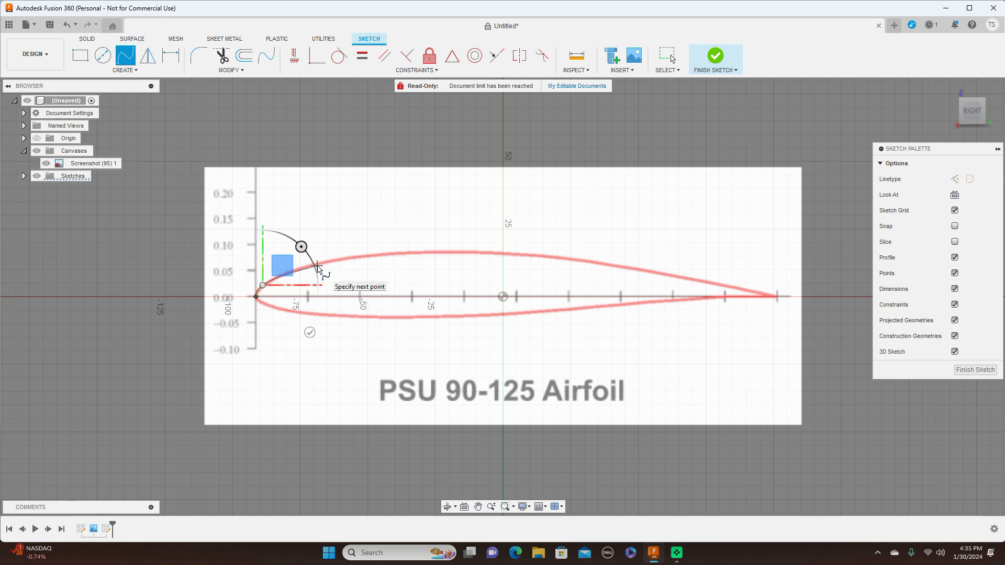
pyautogui.click(318, 266)
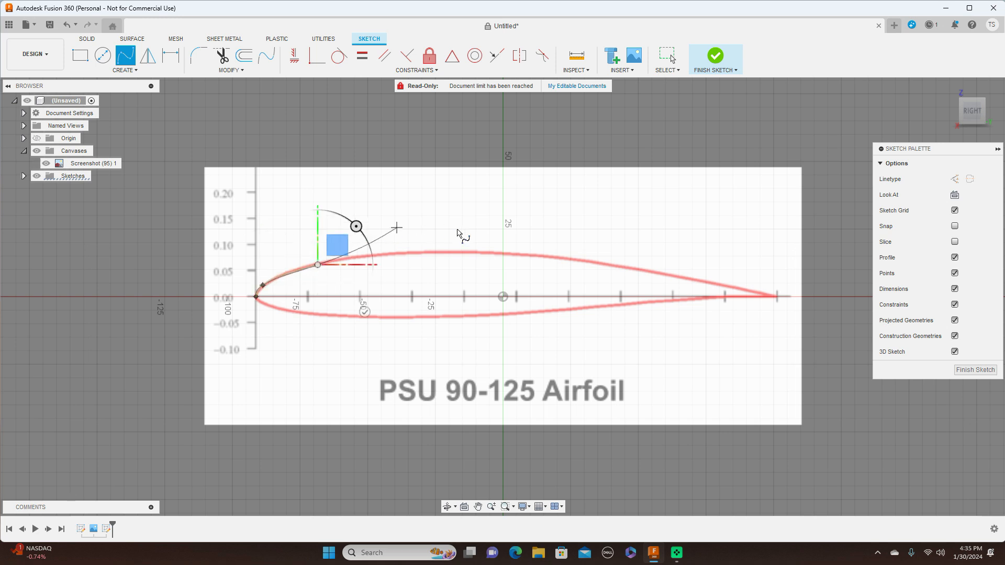
pyautogui.click(458, 253)
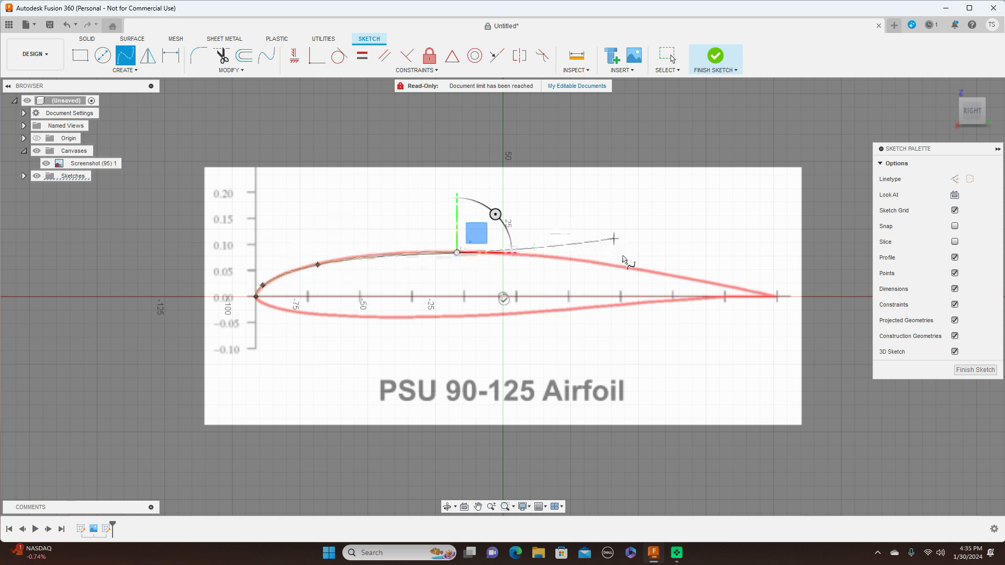
pyautogui.click(626, 269)
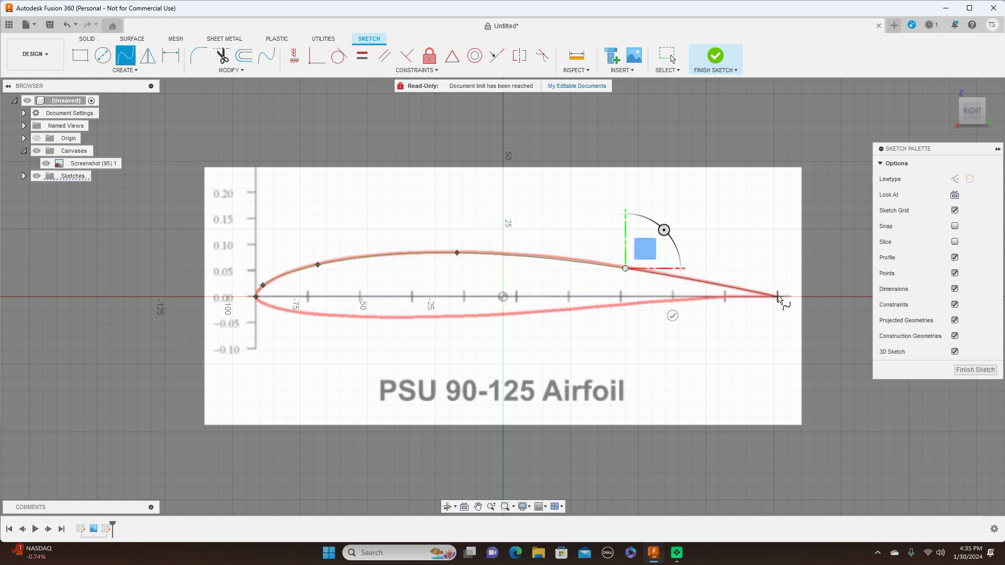
pyautogui.click(778, 298)
pyautogui.rightClick(779, 300)
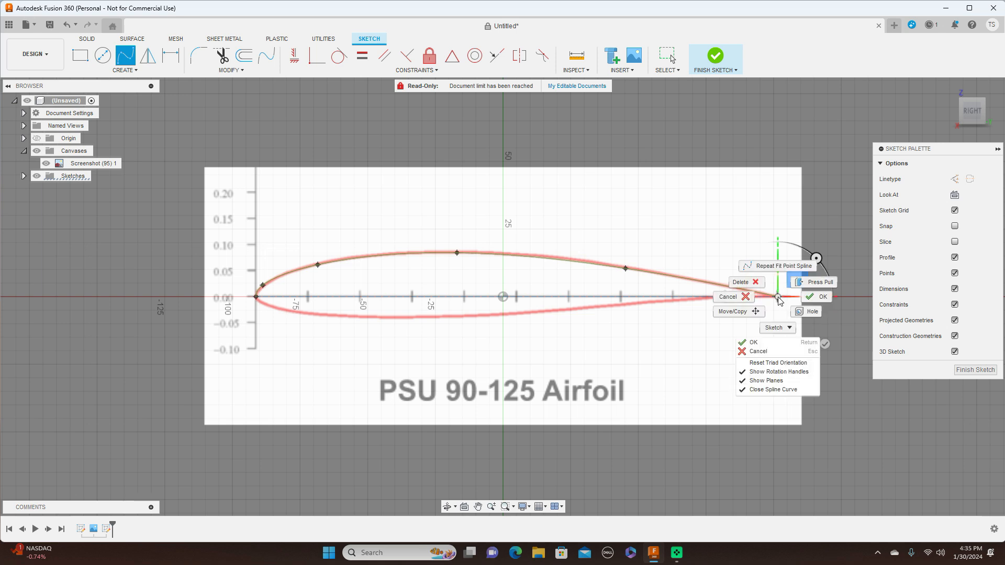
pyautogui.click(817, 297)
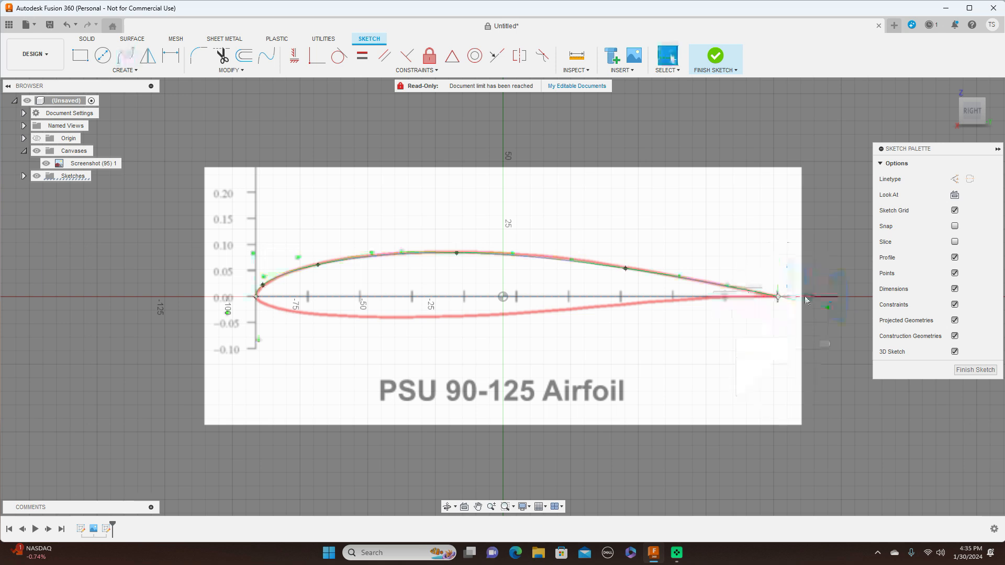
# Trace the airfoil's lower curve with a seven-point fit point spline from the leading edge to the trailing edge
pyautogui.click(130, 61)
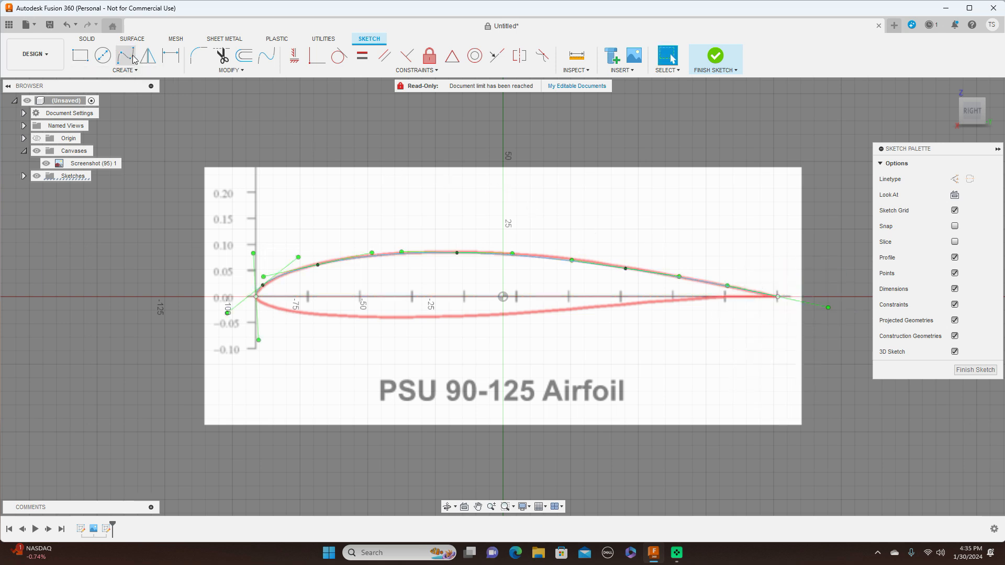
pyautogui.click(257, 298)
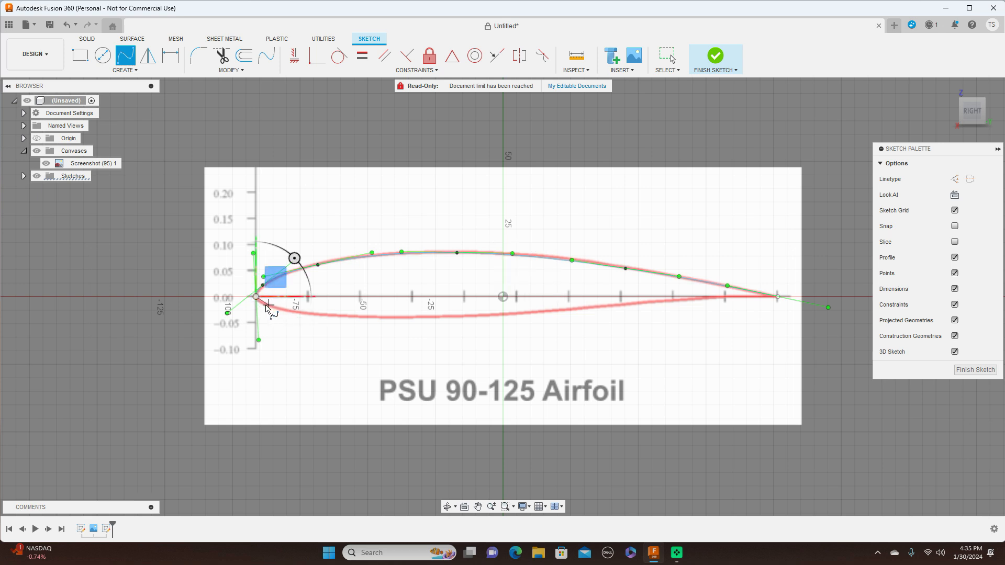
pyautogui.click(262, 304)
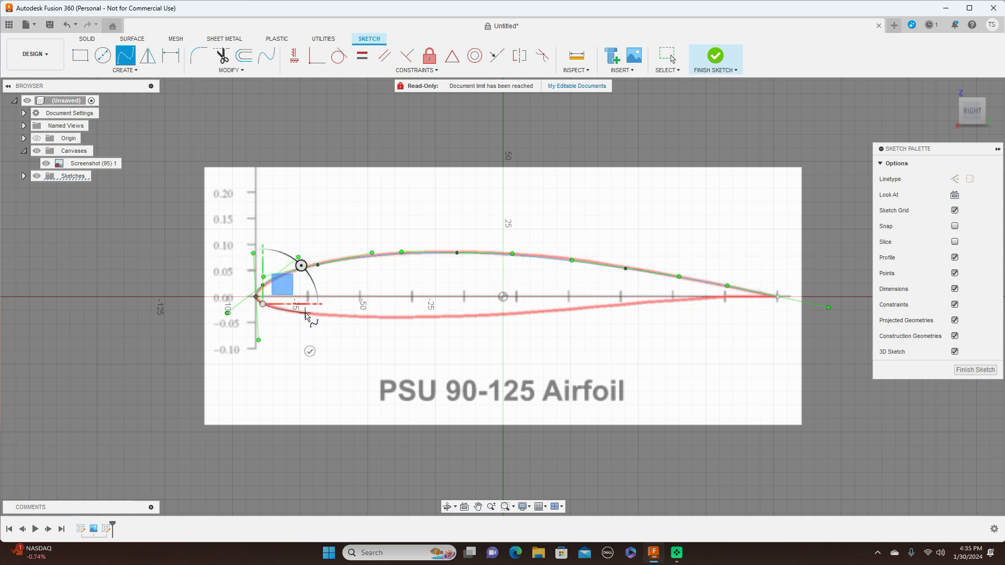
pyautogui.click(306, 313)
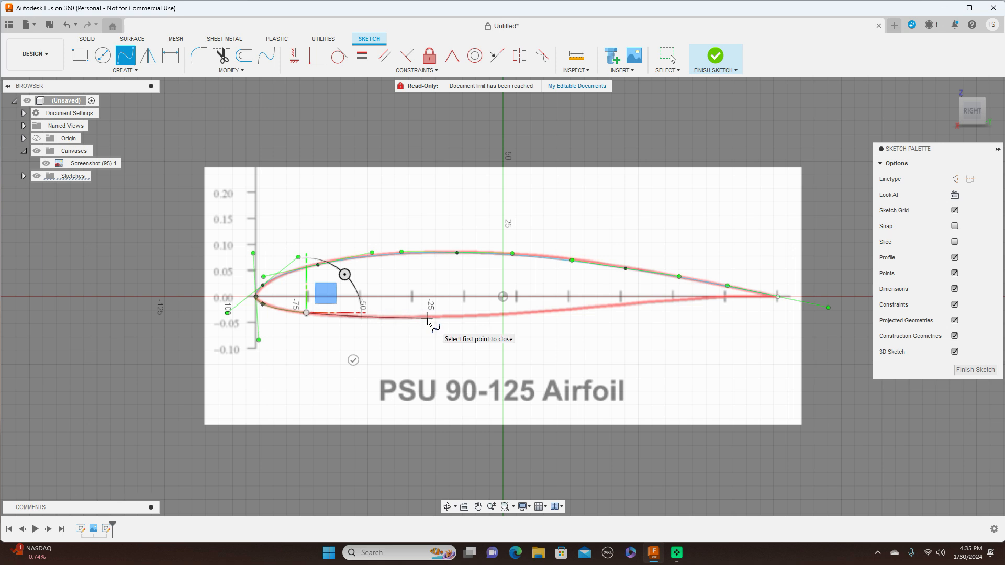
pyautogui.click(453, 313)
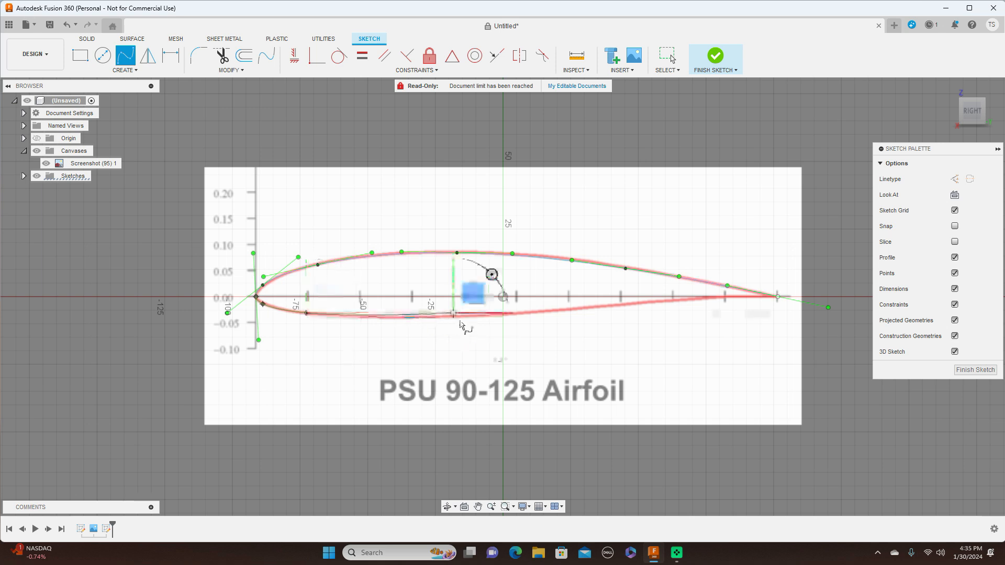
pyautogui.click(592, 307)
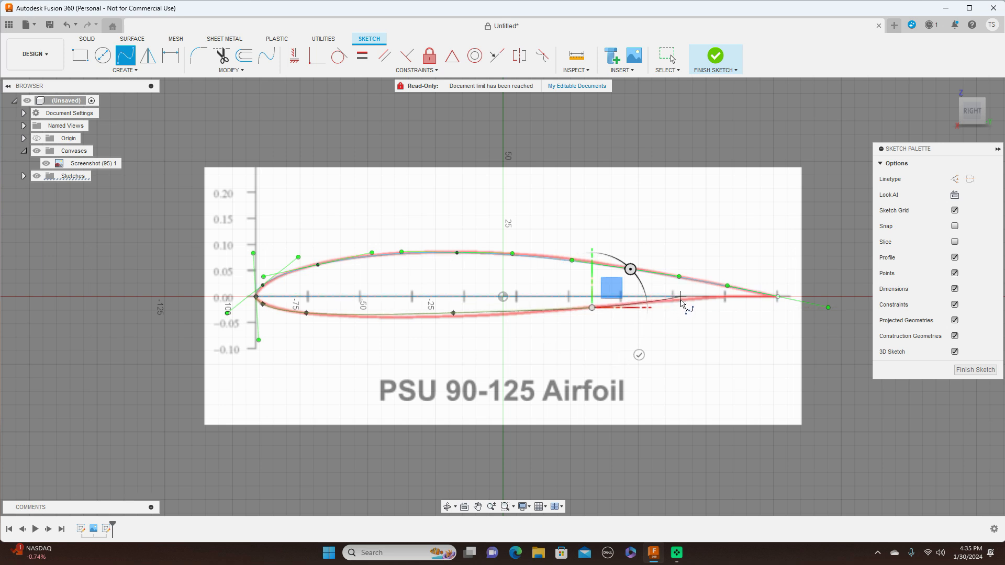
pyautogui.scroll(2, 680, 303)
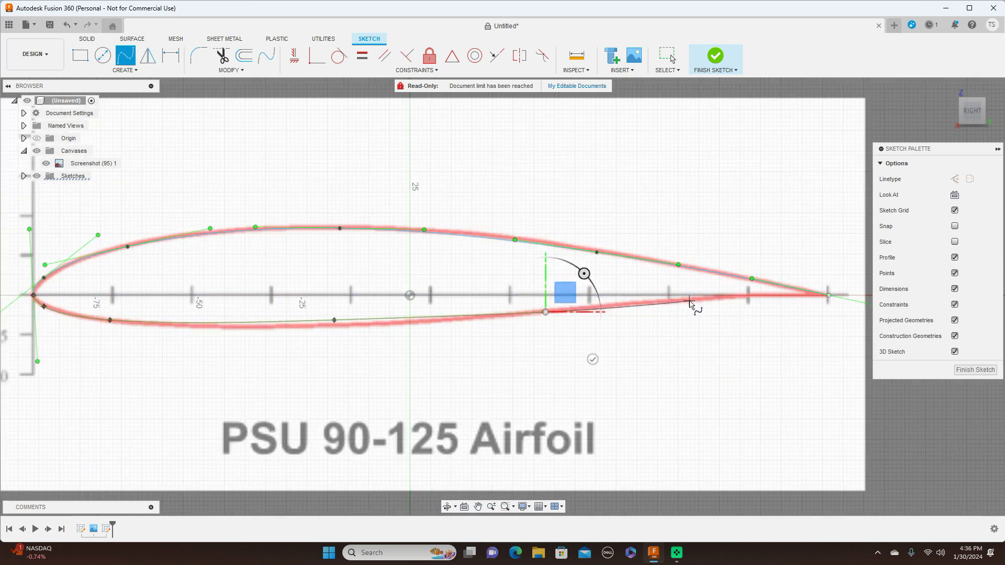
pyautogui.click(829, 296)
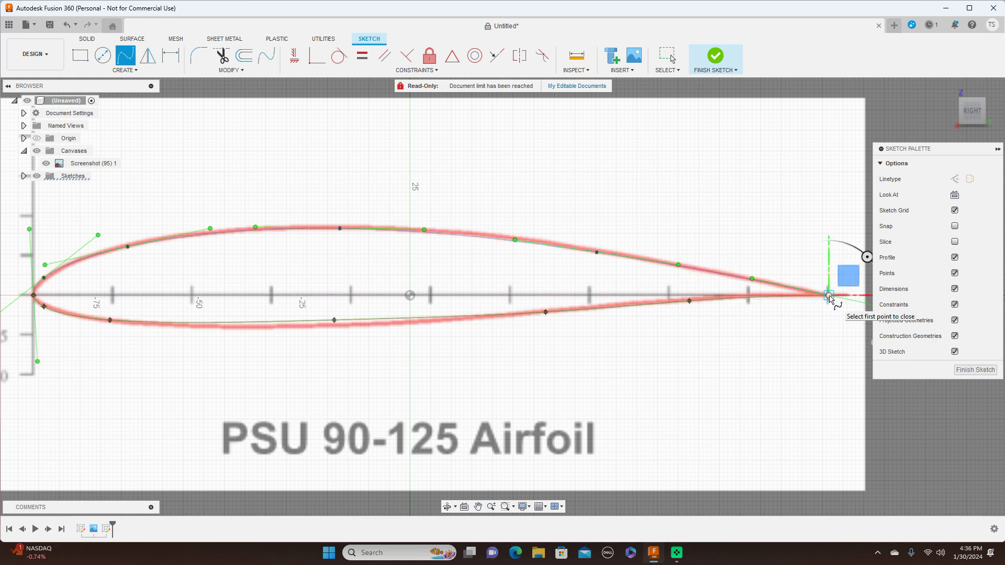
pyautogui.rightClick(832, 298)
pyautogui.click(870, 296)
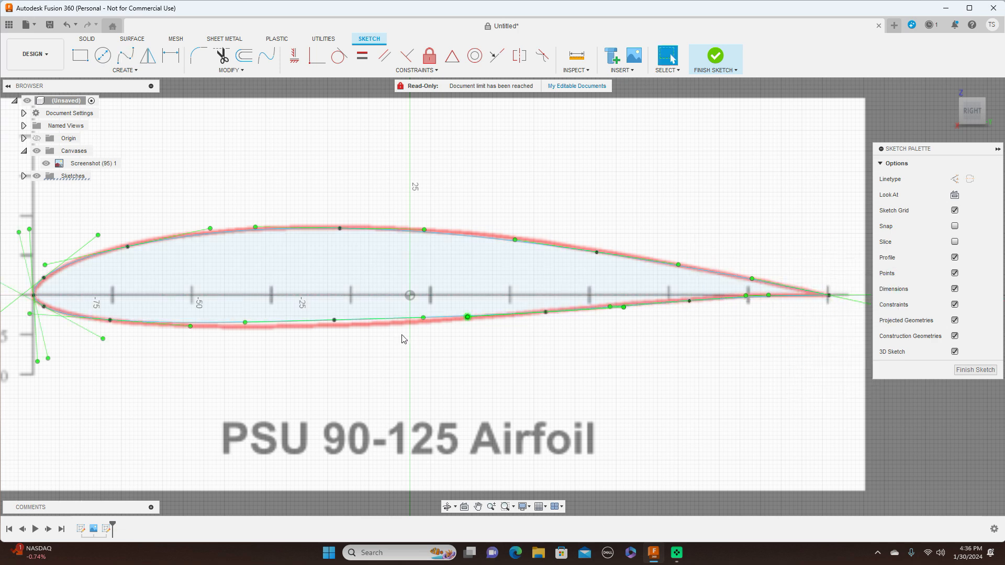
# Move the lower spline's mid-chord fit point down onto the canvas outline and finish the sketch
pyautogui.click(334, 324)
pyautogui.moveTo(335, 322); pyautogui.dragTo(334, 328)
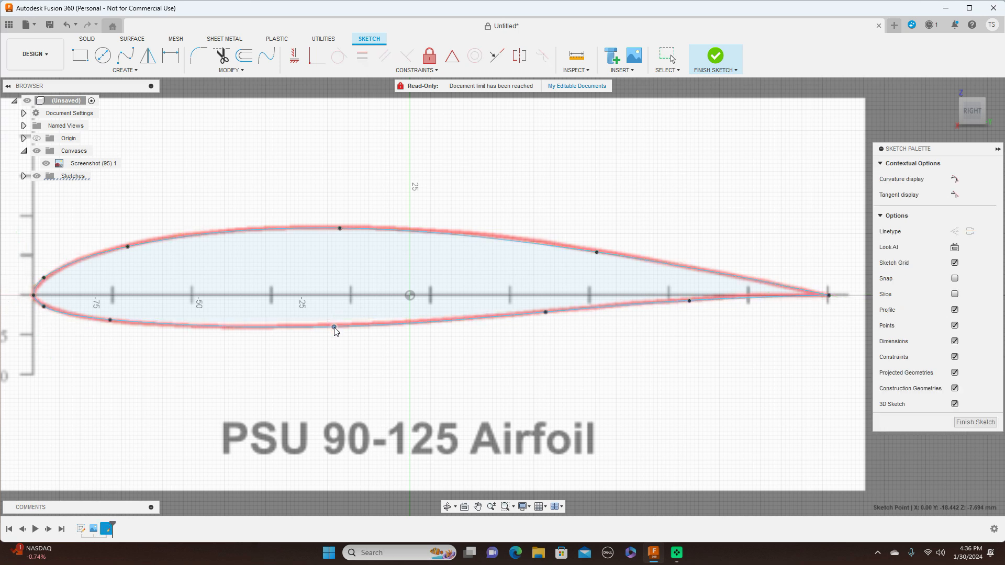
pyautogui.scroll(-3, 431, 338)
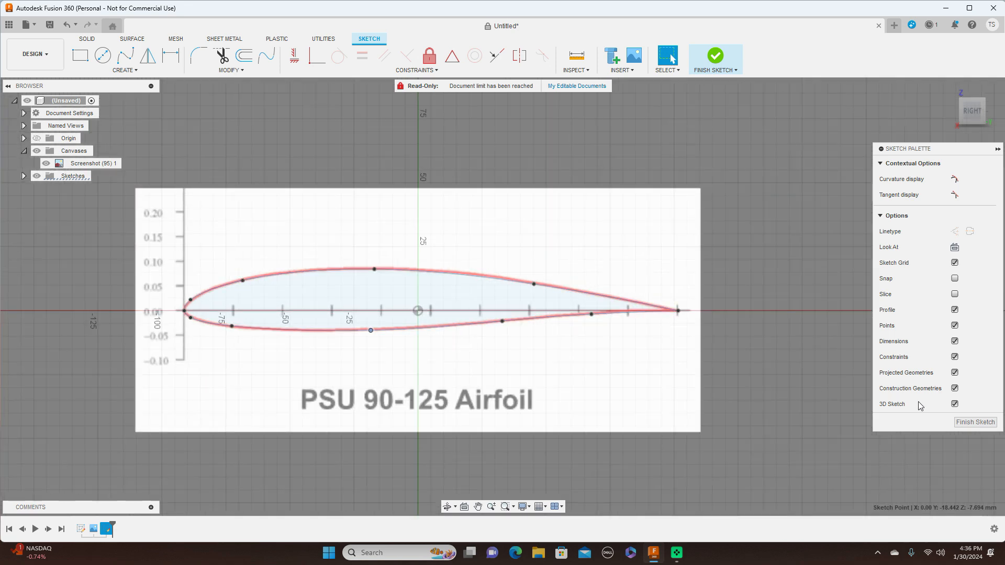
pyautogui.click(958, 422)
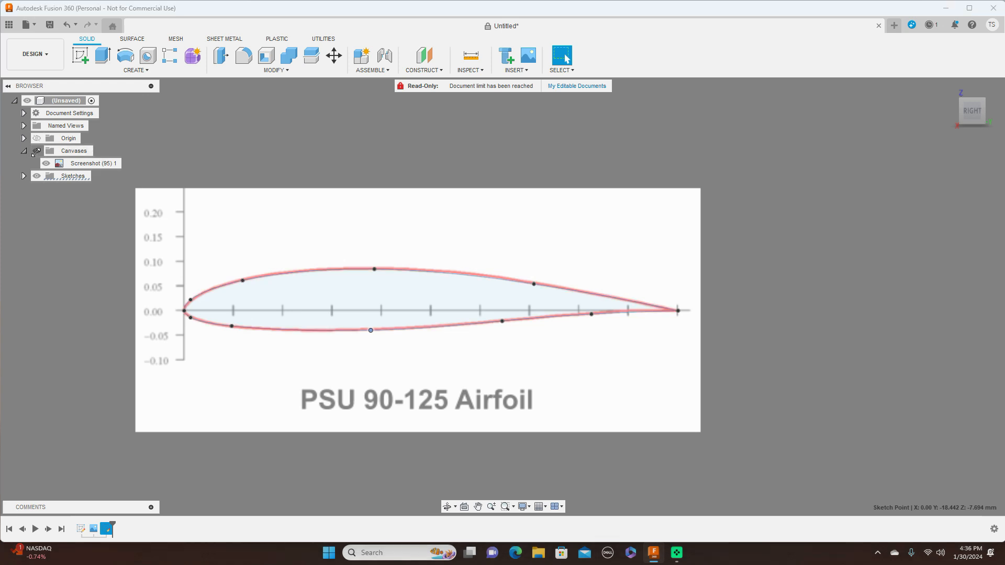
# Hide the canvases and extrude the closed airfoil profile 200 mm as a new body
pyautogui.click(37, 150)
pyautogui.moveTo(967, 120); pyautogui.dragTo(982, 130)
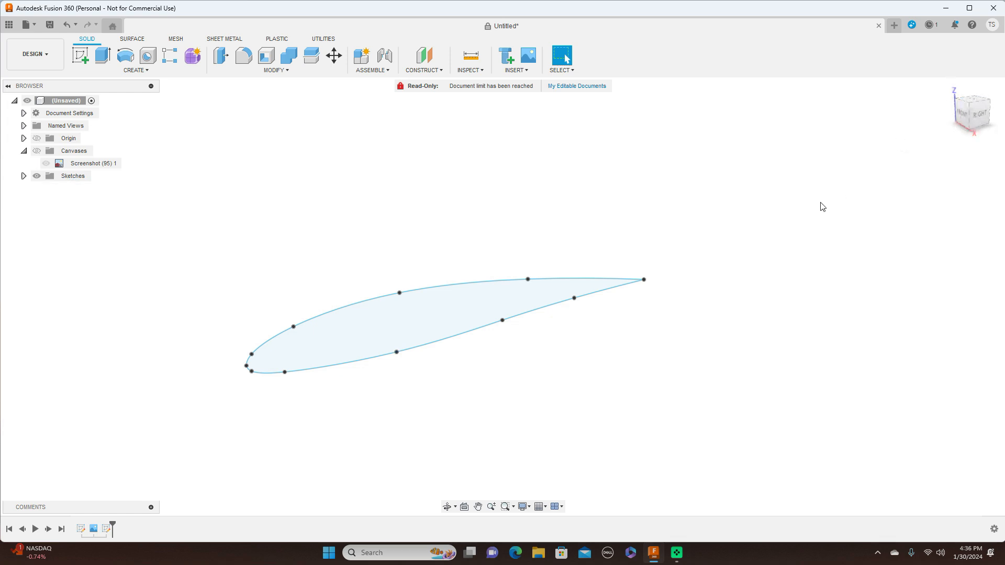
pyautogui.press('e')
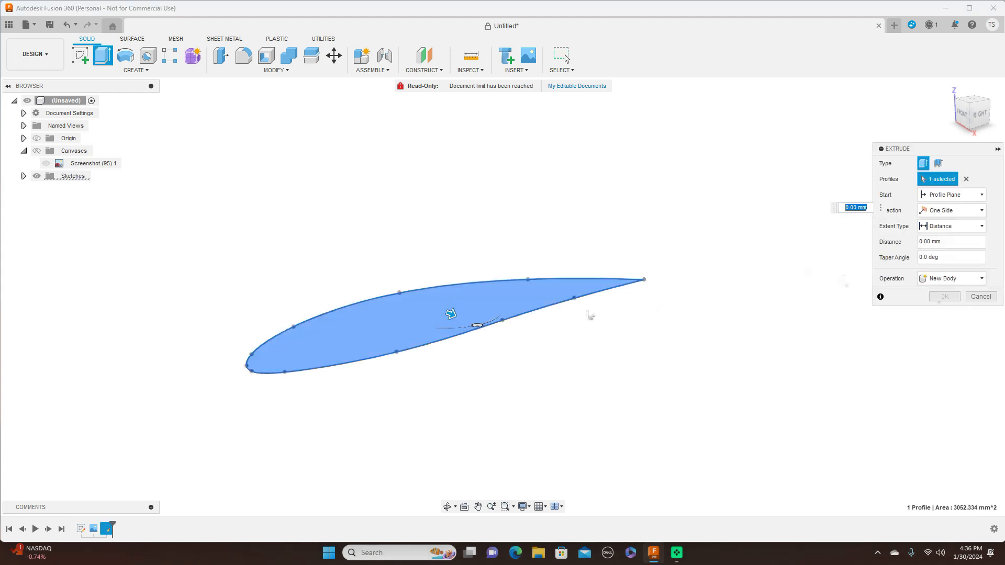
pyautogui.press('BackSpace')
pyautogui.write('200')
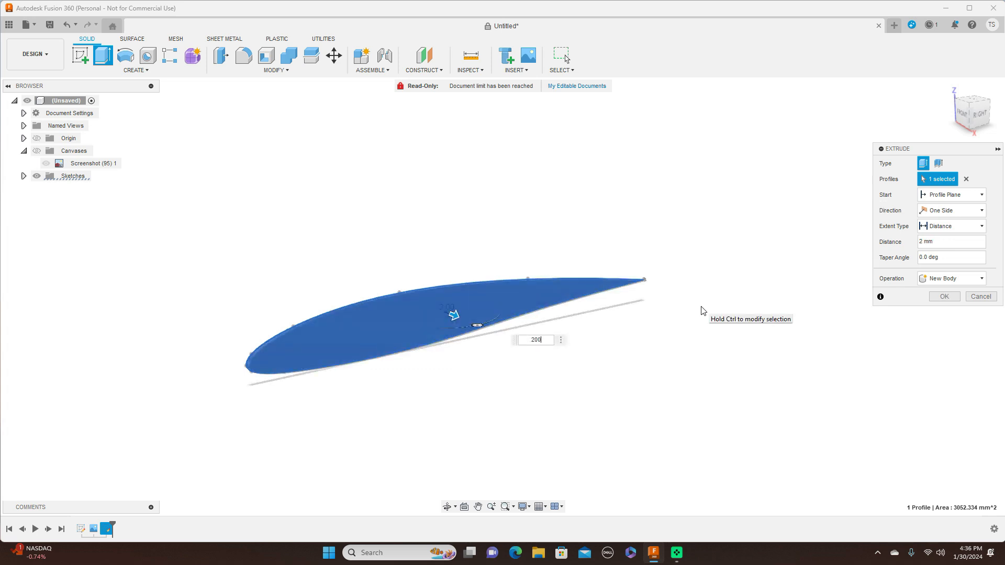
pyautogui.click(948, 300)
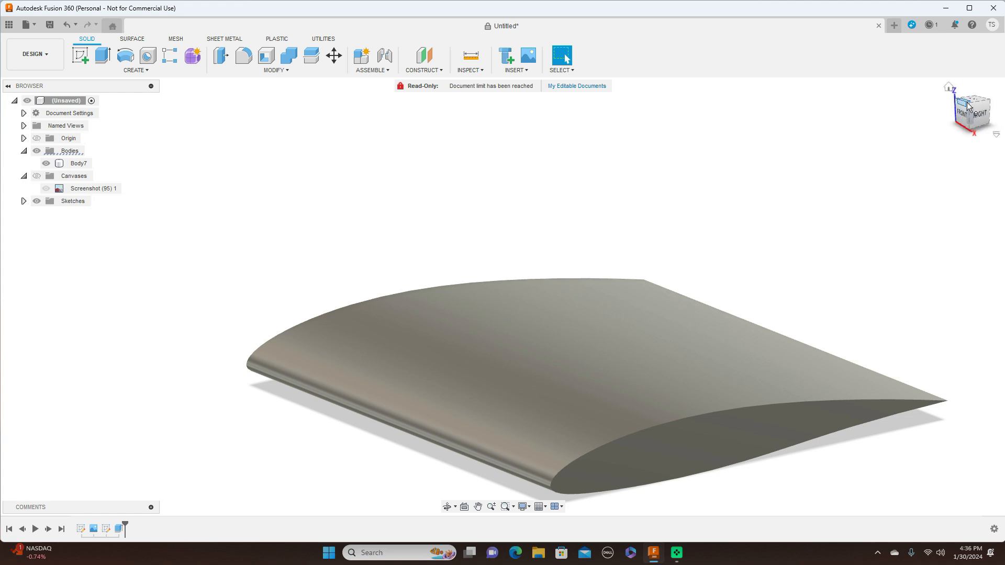
# Copy the extruded wing body and paste the duplicate in place without any offset
pyautogui.moveTo(971, 111)
pyautogui.mouseDown()
pyautogui.moveTo(955, 112)
pyautogui.moveTo(984, 110)
pyautogui.moveTo(968, 107)
pyautogui.mouseUp()
pyautogui.moveTo(890, 197); pyautogui.dragTo(779, 141, button='middle')
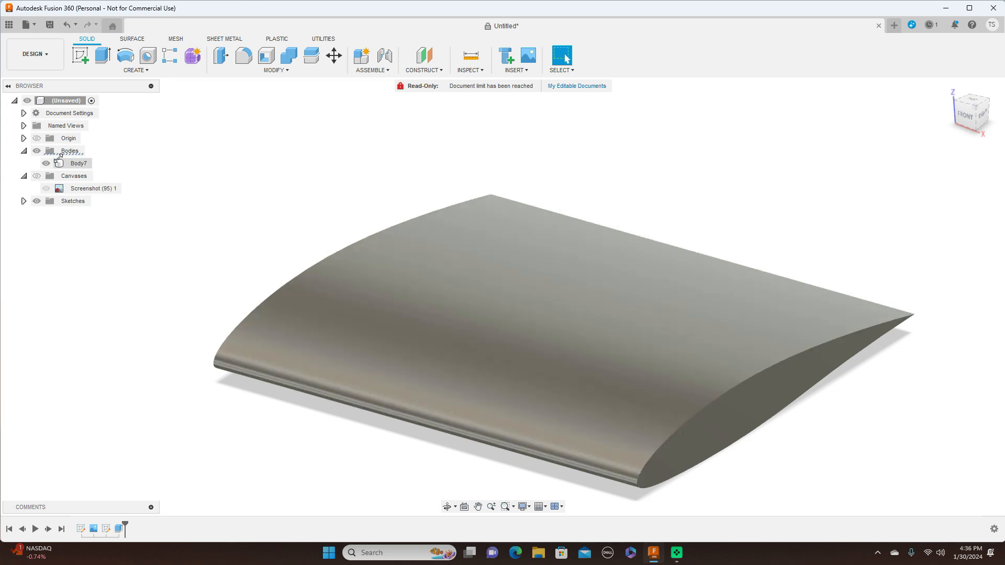
pyautogui.click(74, 164)
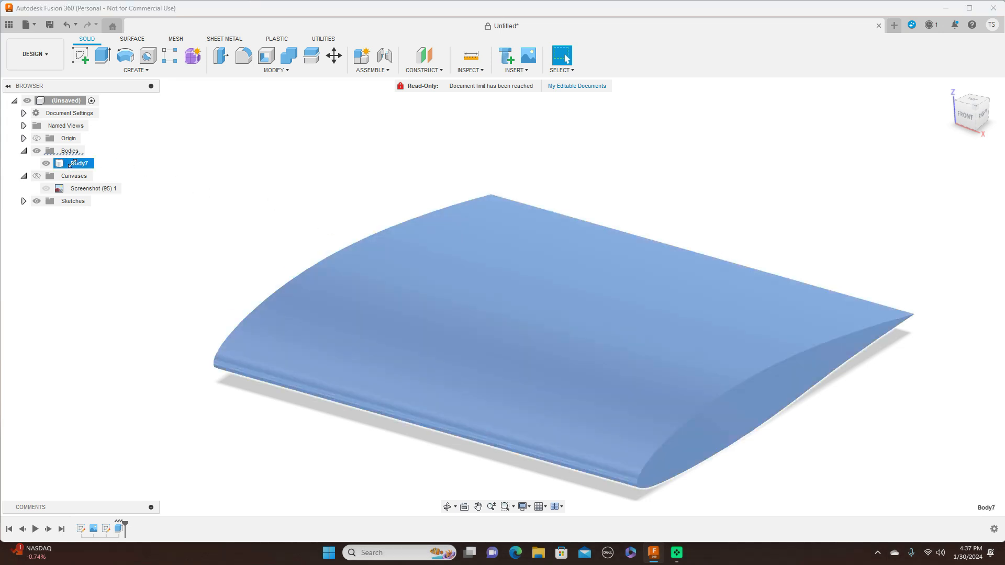
pyautogui.rightClick(73, 165)
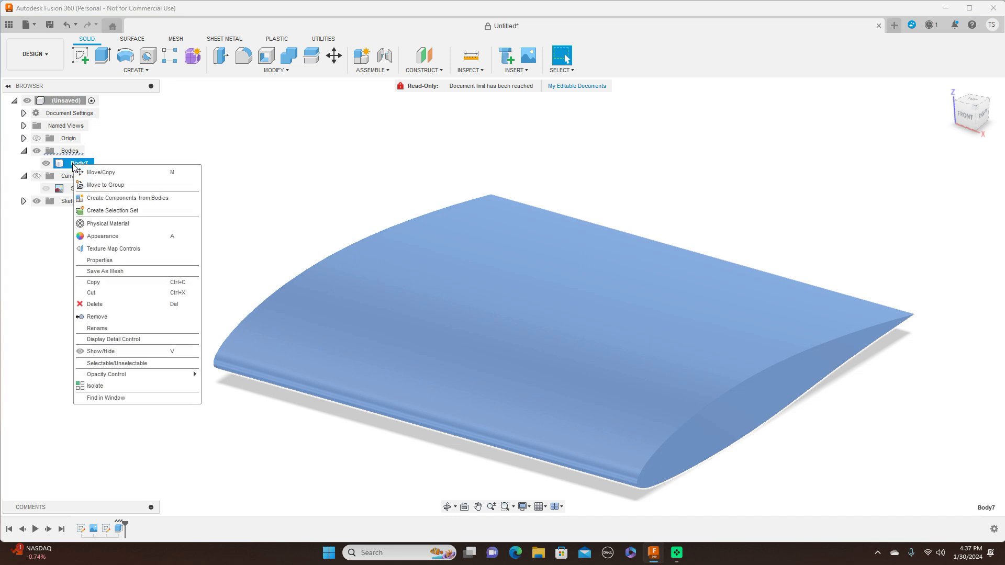
pyautogui.click(107, 282)
pyautogui.click(245, 213)
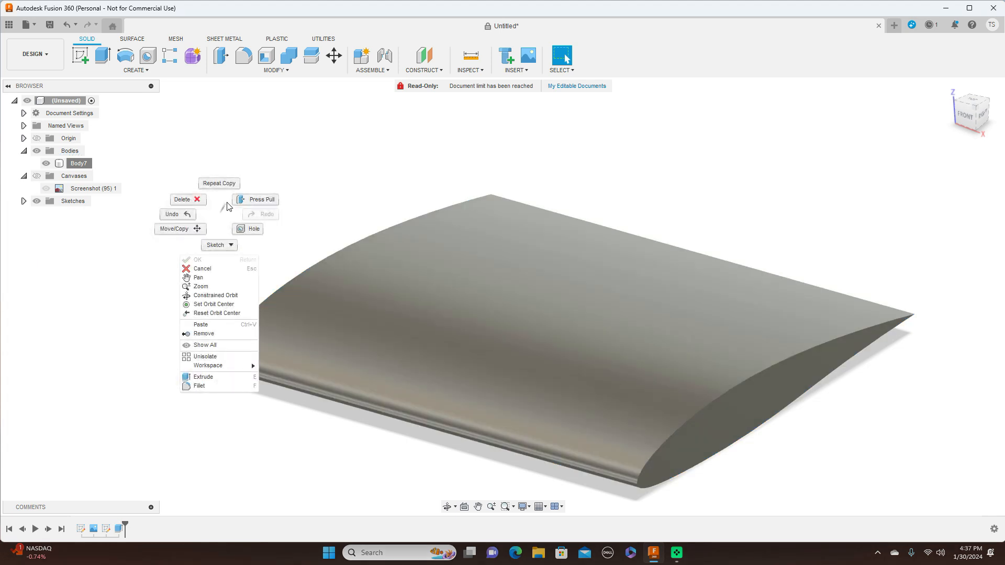
pyautogui.click(209, 325)
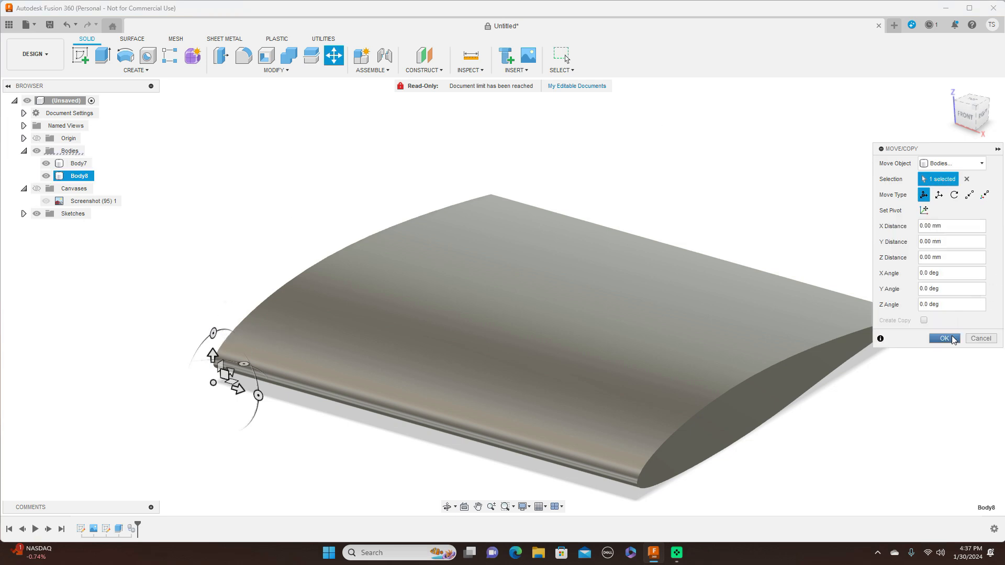
pyautogui.click(952, 338)
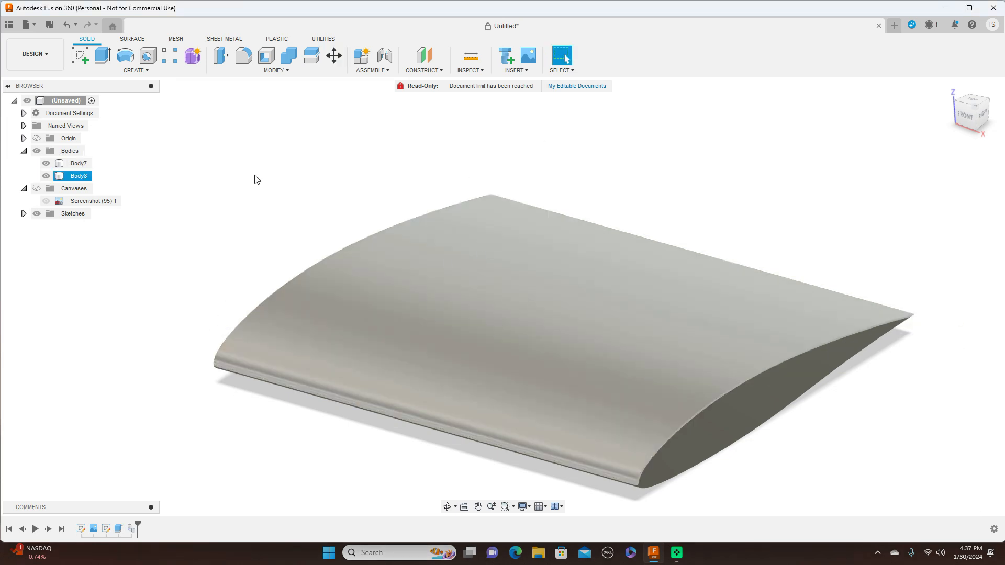
# Rename the original wing body as Outter and the pasted copy as formers
pyautogui.doubleClick(83, 163)
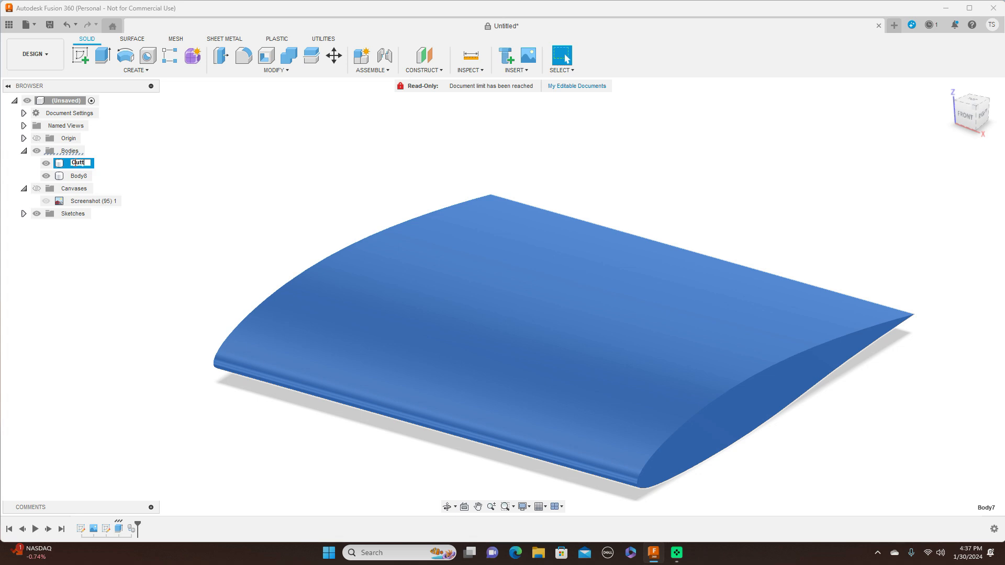
pyautogui.press('Return')
pyautogui.doubleClick(81, 175)
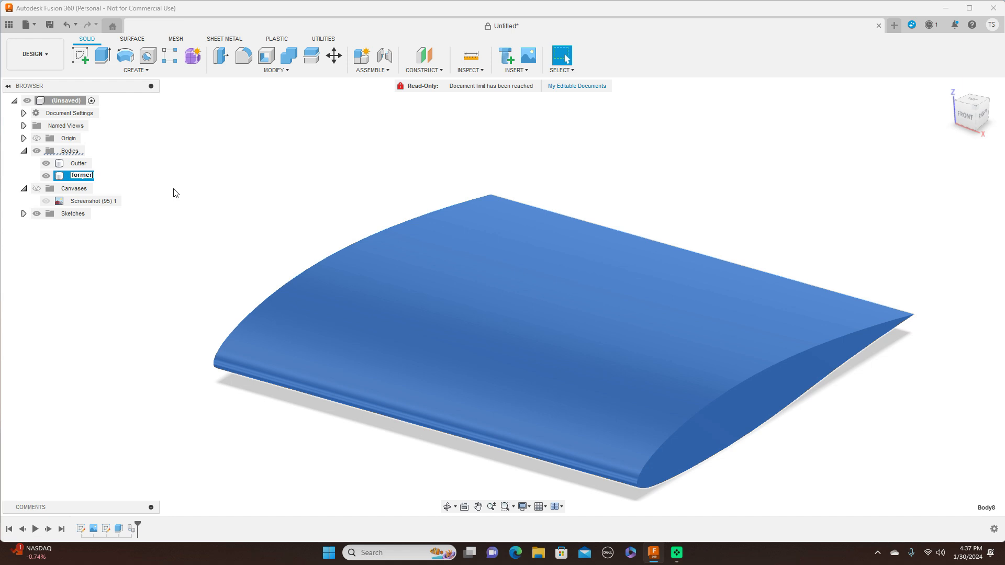
pyautogui.press('Return')
# Set the Outter body's opacity to 50% and hide that body
pyautogui.click(79, 165)
pyautogui.rightClick(80, 165)
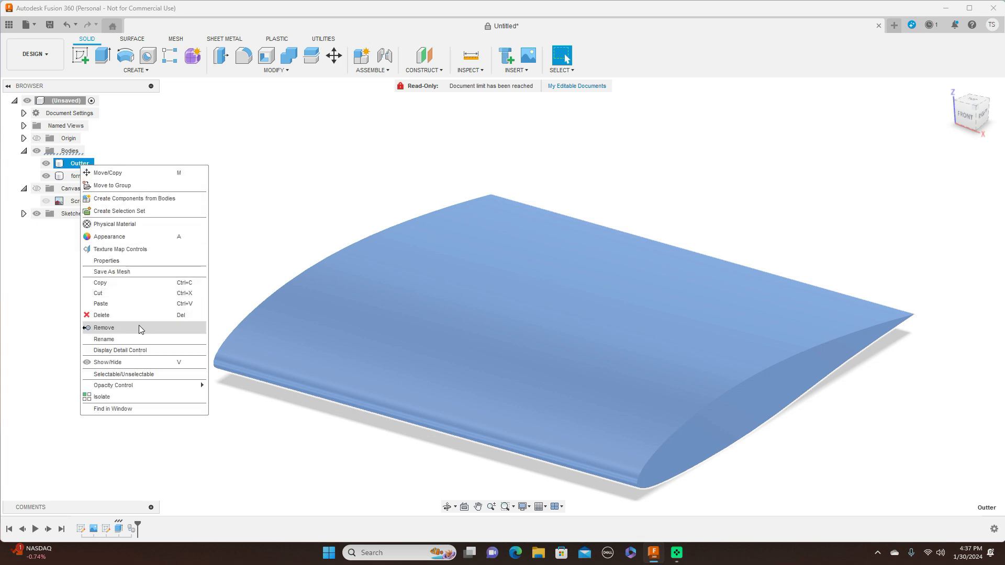
pyautogui.moveTo(140, 388)
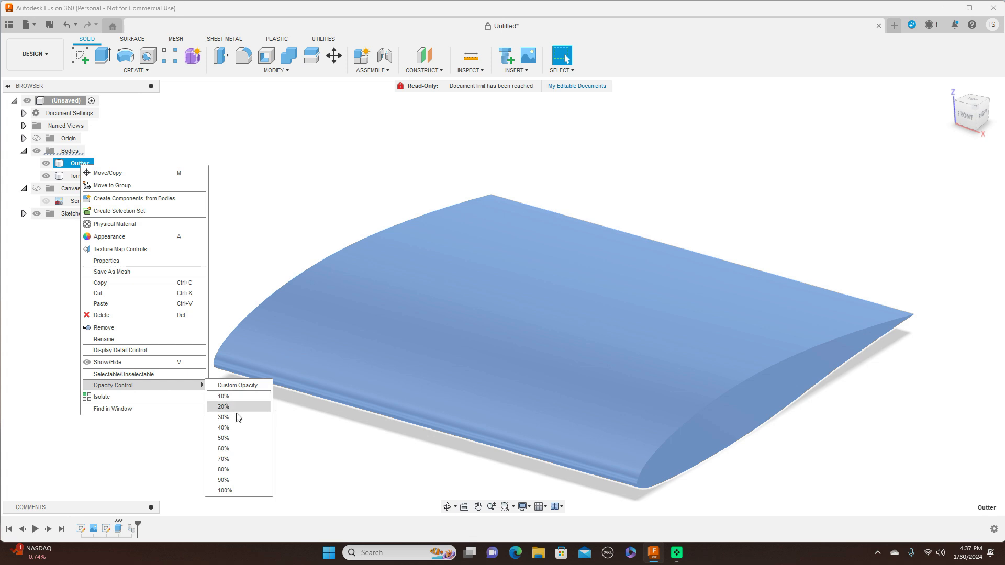
pyautogui.click(237, 442)
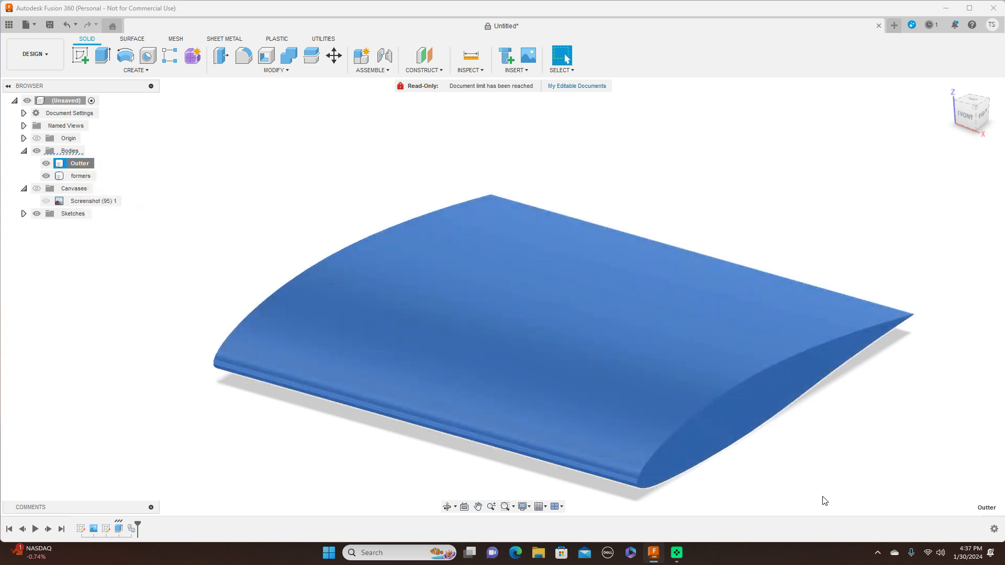
pyautogui.click(885, 455)
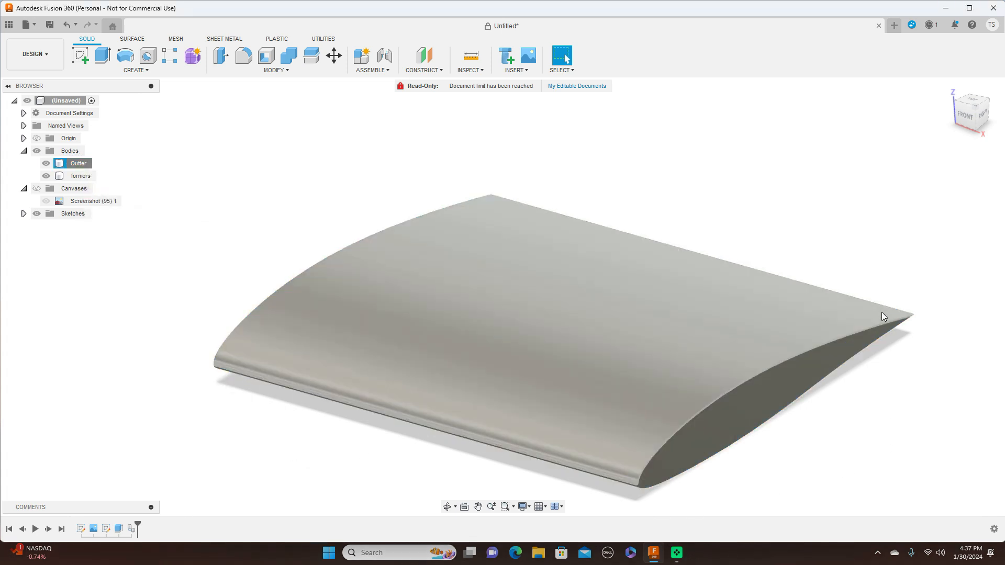
pyautogui.click(47, 163)
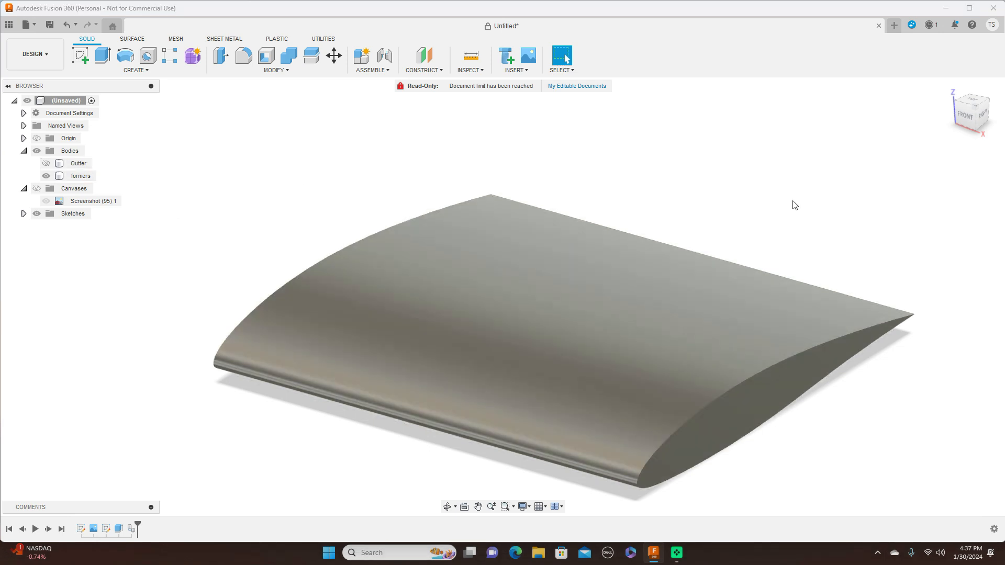
# Start a new sketch on the XY plane with the formers body seen from above
pyautogui.click(968, 111)
pyautogui.click(972, 111)
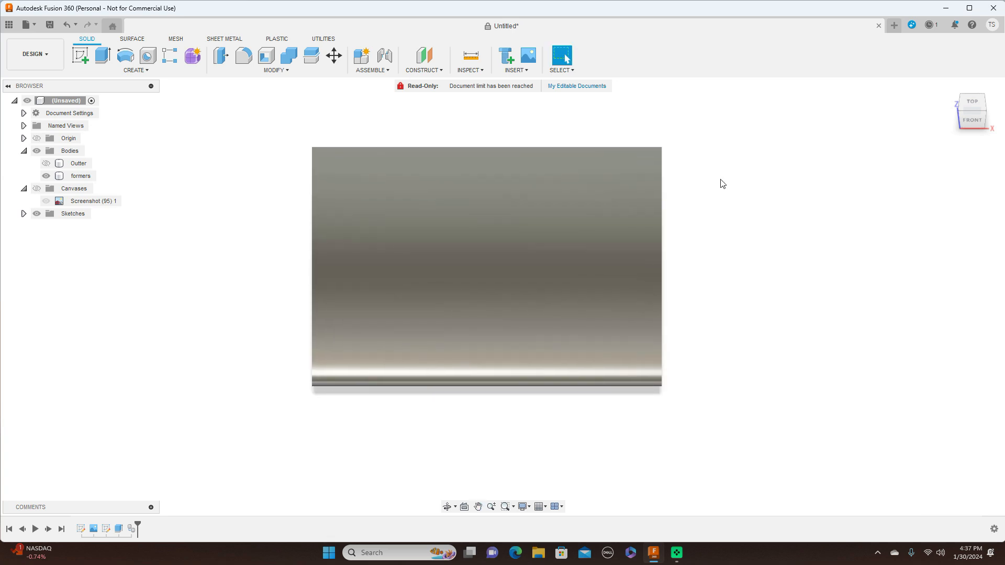
pyautogui.click(81, 55)
pyautogui.click(361, 239)
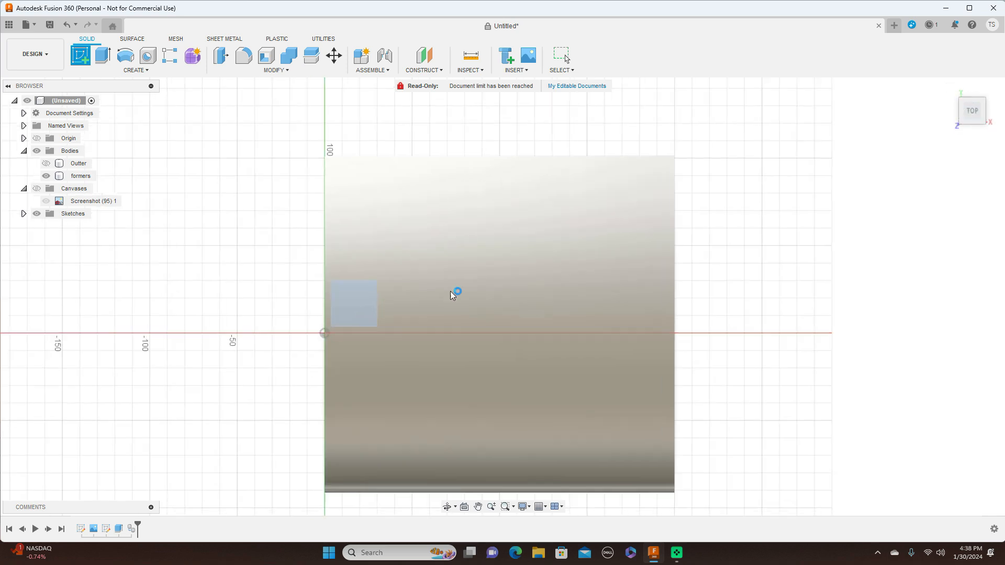
pyautogui.moveTo(869, 200)
pyautogui.mouseDown(button='middle')
pyautogui.moveTo(714, 198)
pyautogui.moveTo(761, 197)
pyautogui.moveTo(713, 234)
pyautogui.mouseUp(button='middle')
pyautogui.scroll(-2, 746, 217)
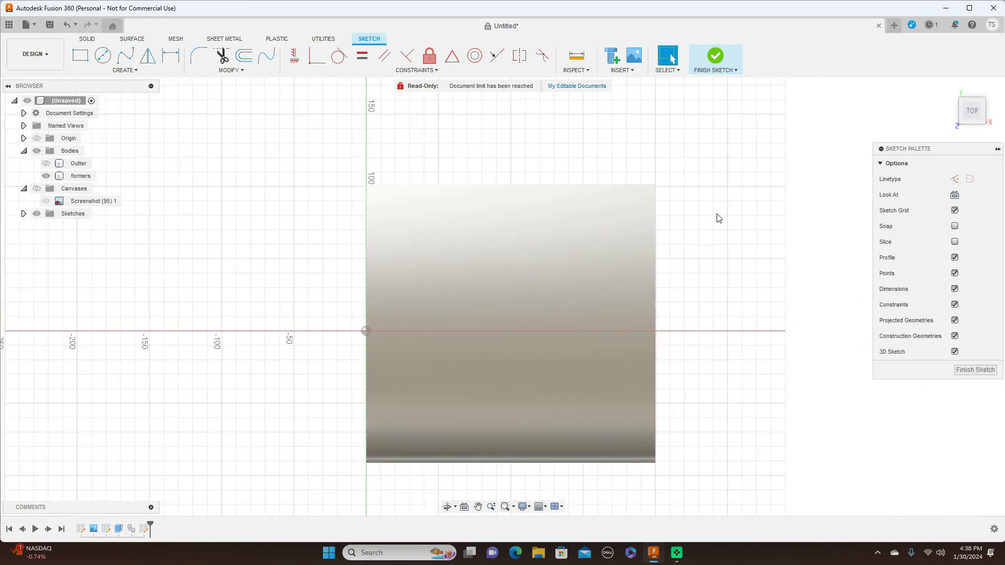
# Sketch a two-point rectangle about 402 by 231 mm around the formers body and stretch its upper and left edges farther outward
pyautogui.click(79, 59)
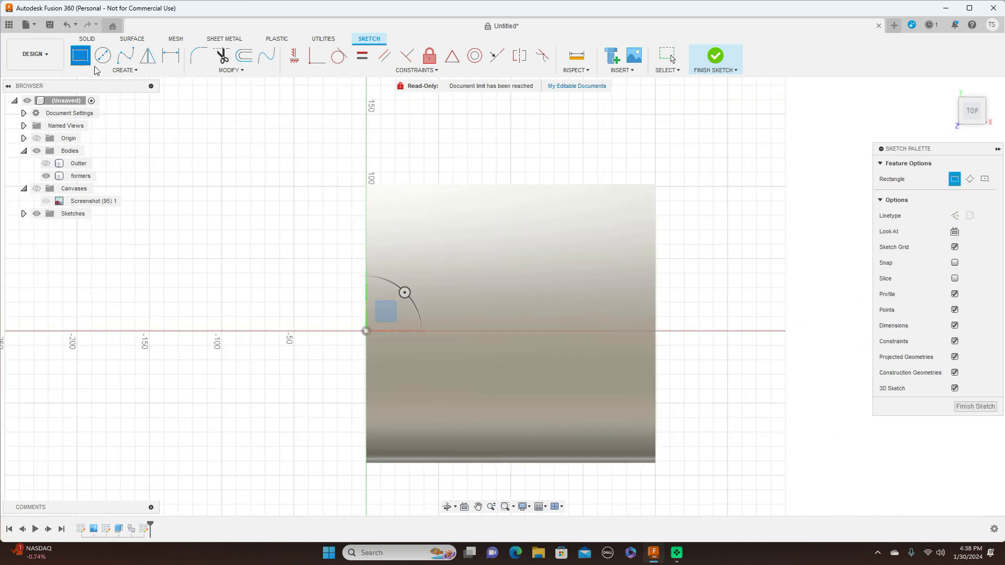
pyautogui.scroll(-1, 303, 175)
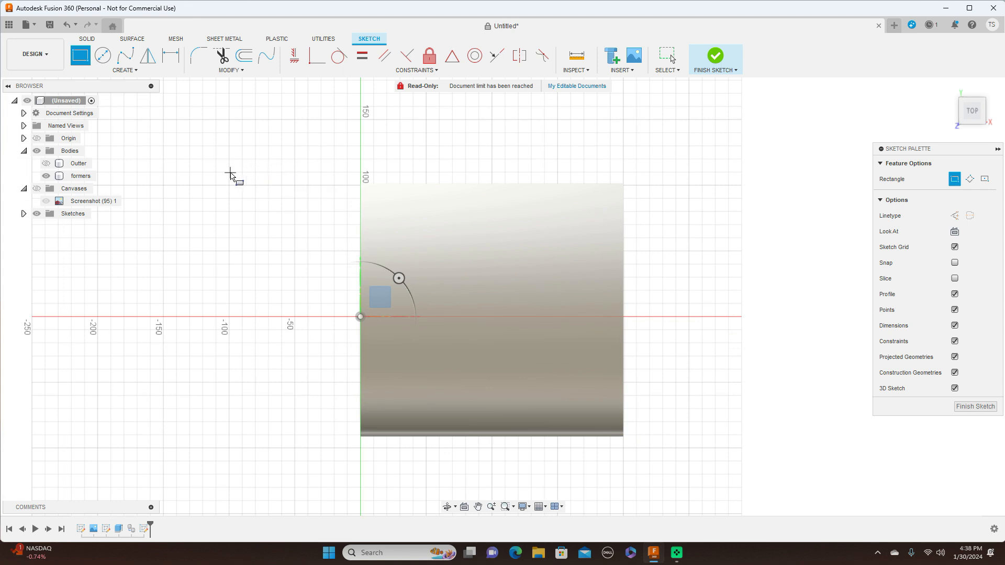
pyautogui.click(230, 173)
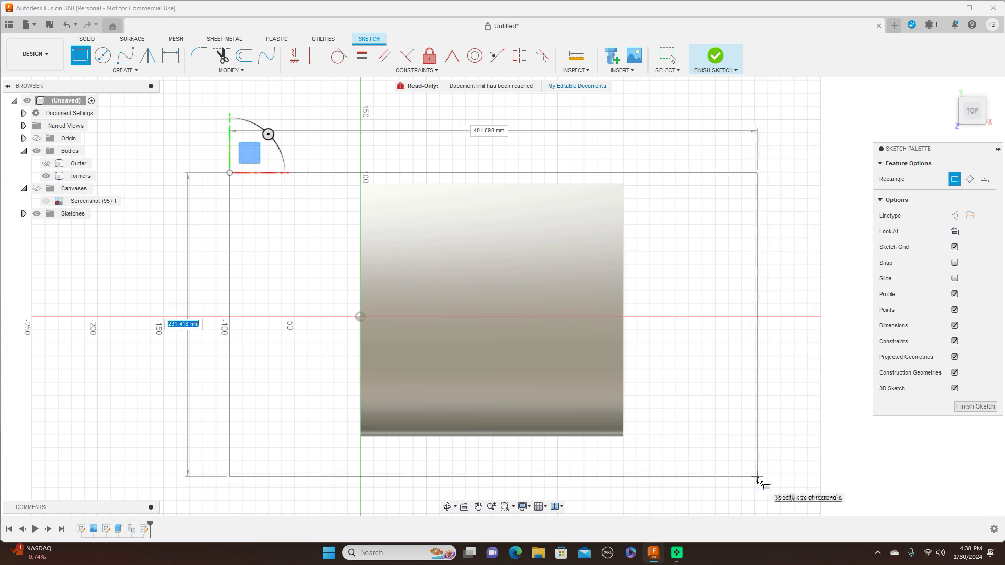
pyautogui.click(758, 477)
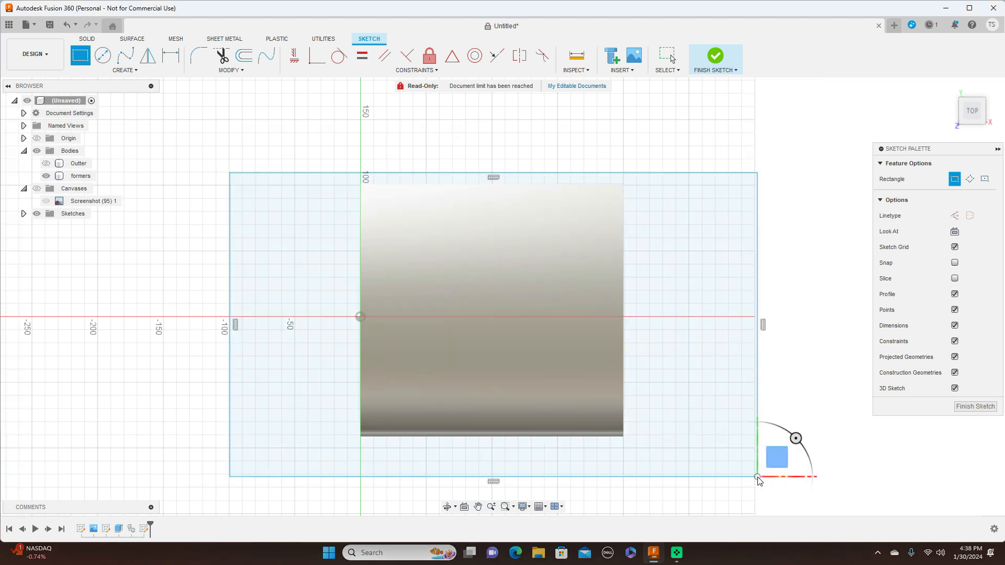
pyautogui.rightClick(758, 478)
pyautogui.click(789, 481)
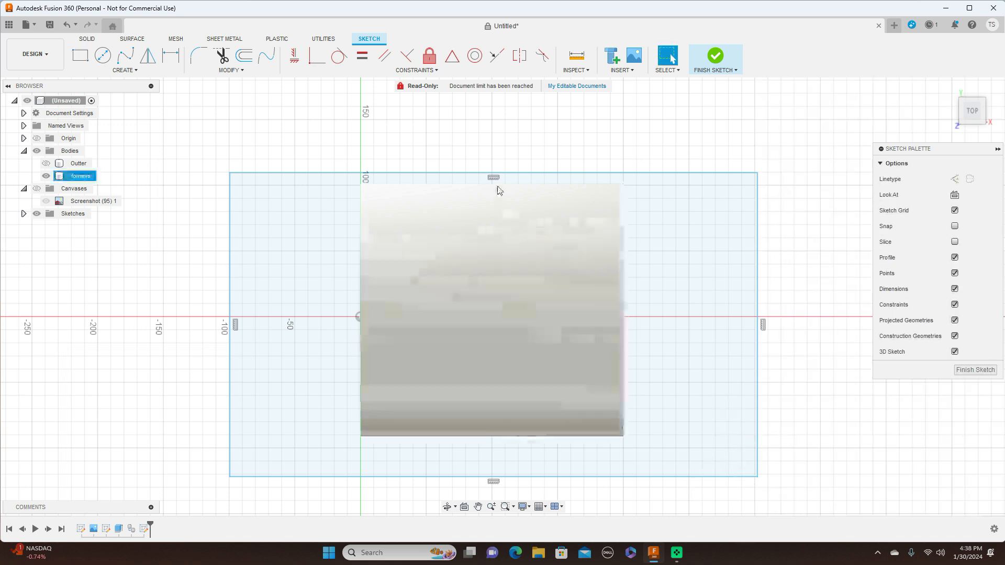
pyautogui.moveTo(505, 174); pyautogui.dragTo(505, 136)
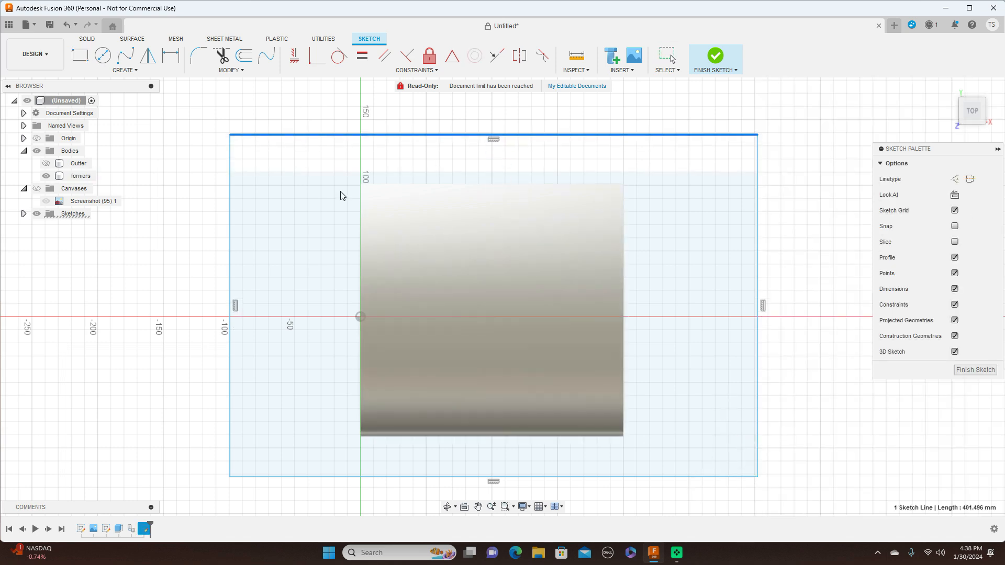
pyautogui.moveTo(230, 269); pyautogui.dragTo(202, 269)
# Draw a line about 454 mm long at 45 degrees from the rectangle's upper-left corner and move its angle dimension close to that corner
pyautogui.scroll(-2, 746, 374)
pyautogui.scroll(-1, 791, 340)
pyautogui.moveTo(791, 342); pyautogui.dragTo(786, 299, button='middle')
pyautogui.press('l')
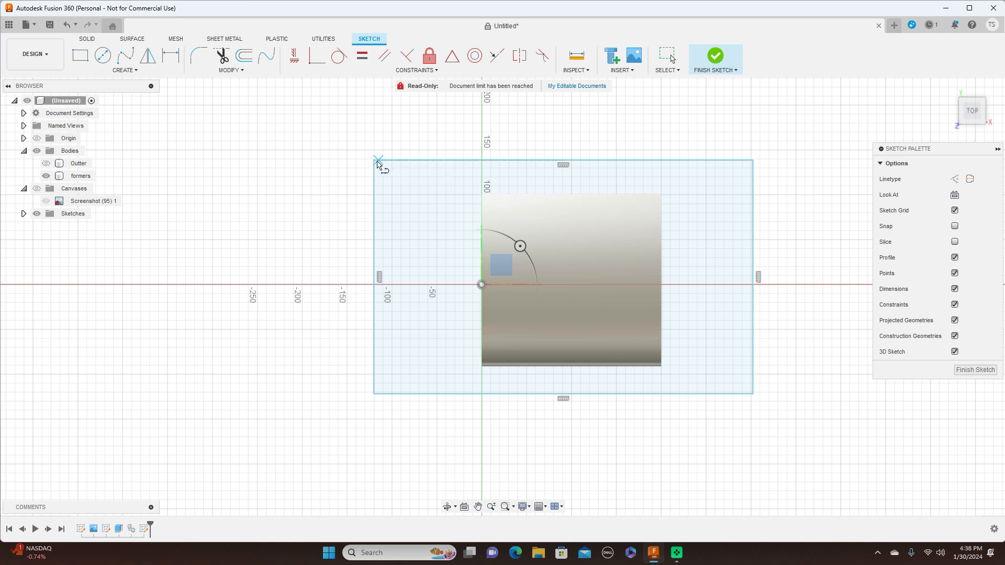
pyautogui.click(375, 160)
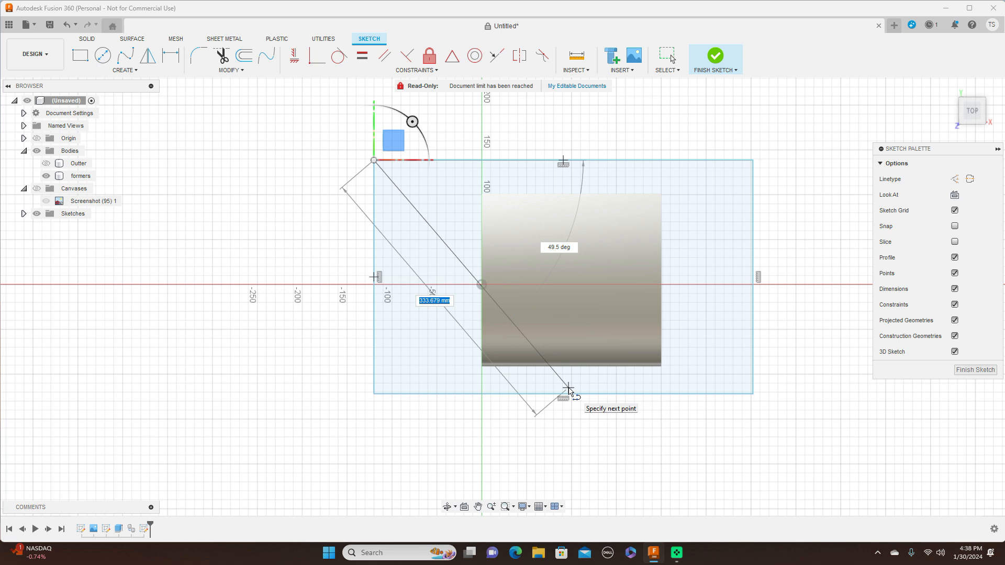
pyautogui.press('Tab')
pyautogui.write('4')
pyautogui.press('Tab')
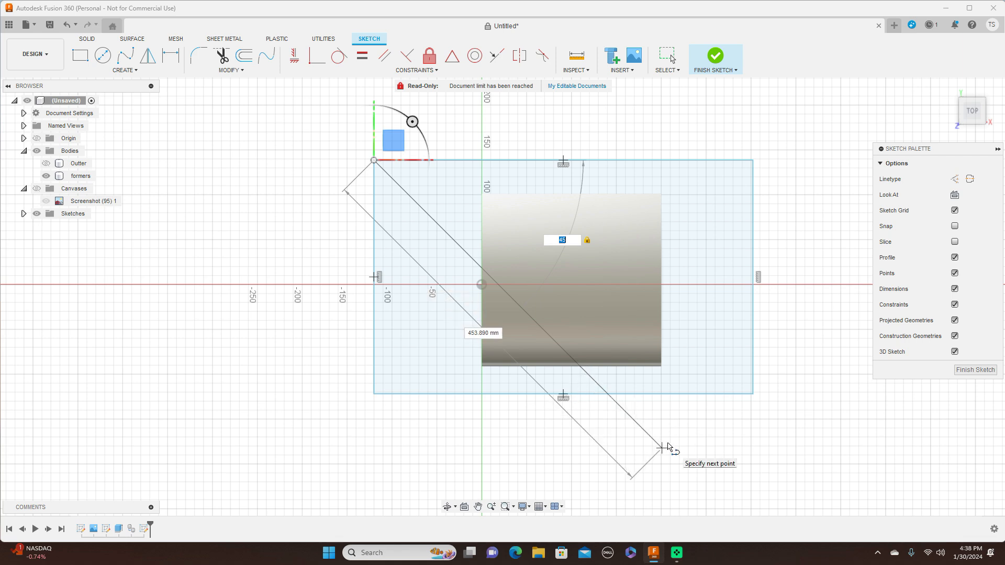
pyautogui.click(662, 447)
pyautogui.rightClick(668, 447)
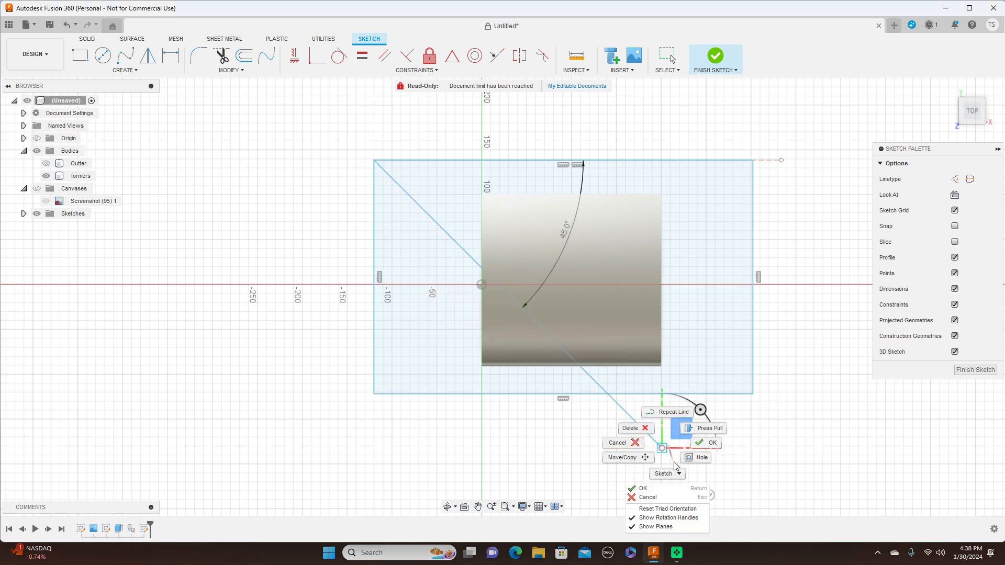
pyautogui.click(708, 443)
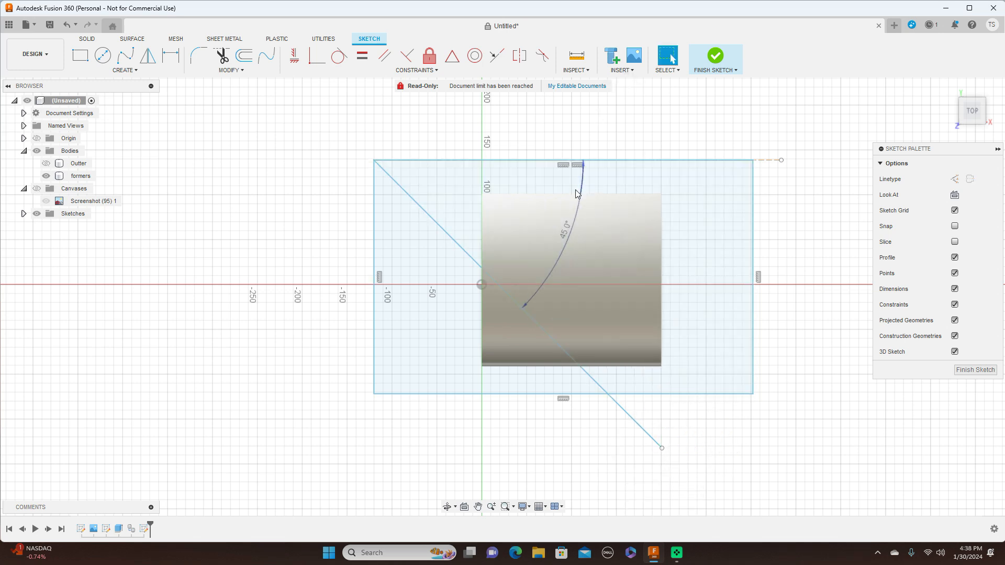
pyautogui.moveTo(582, 188); pyautogui.dragTo(418, 192)
# Draw a line about 386 mm long at 45 degrees from the rectangle's lower-left corner and move its angle dimension close to that corner
pyautogui.press('l')
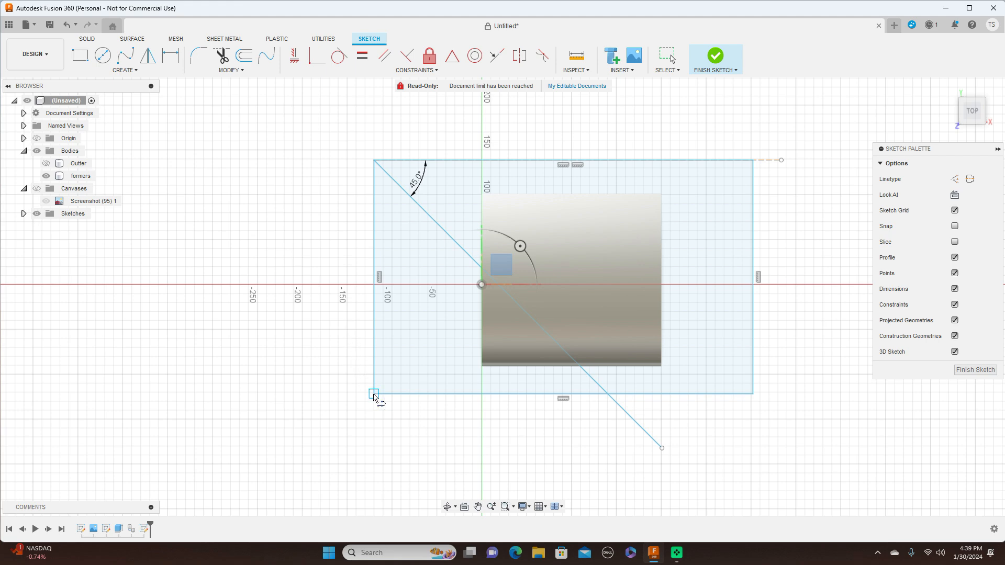
pyautogui.click(374, 394)
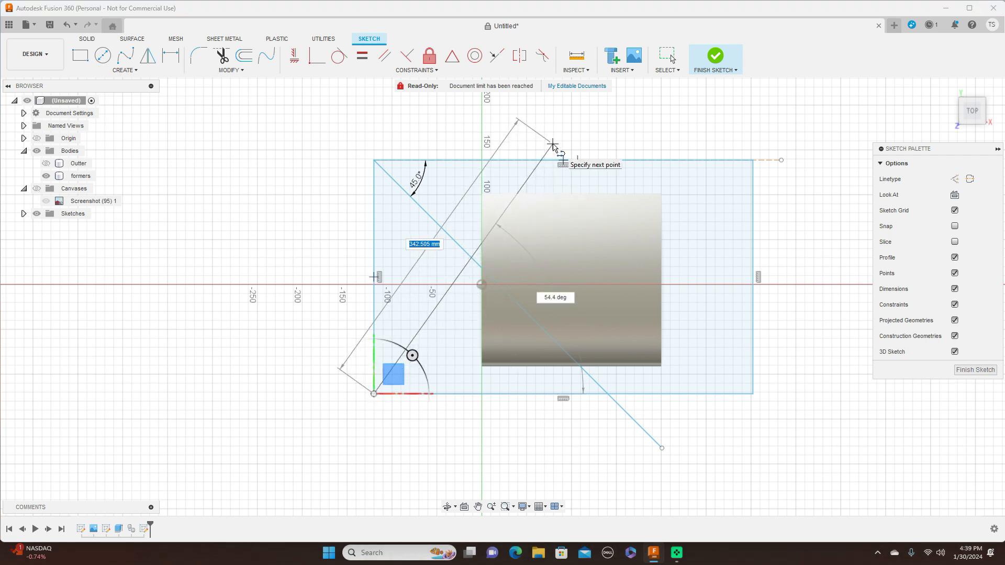
pyautogui.press('Tab')
pyautogui.press('BackSpace')
pyautogui.press('Tab')
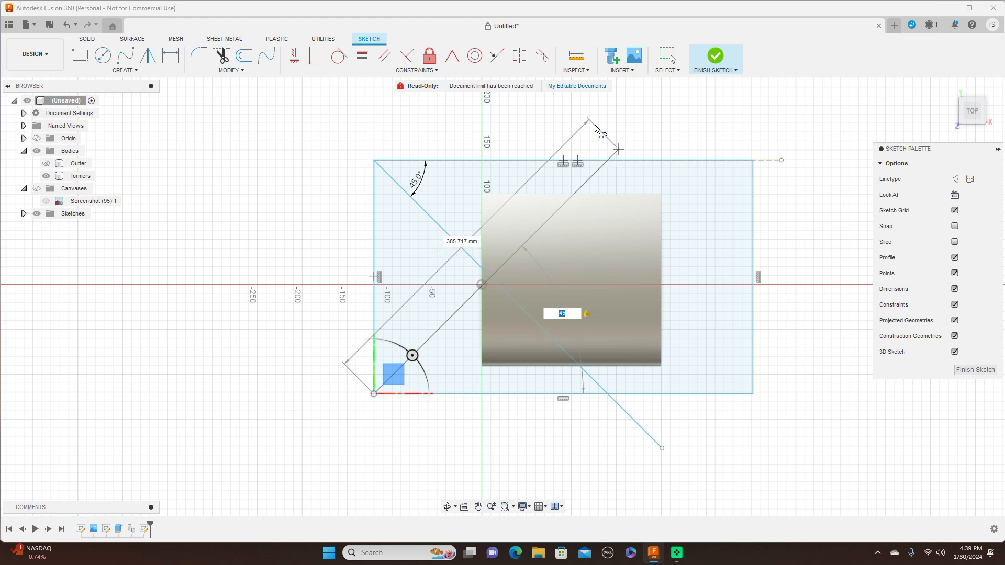
pyautogui.click(596, 129)
pyautogui.rightClick(595, 130)
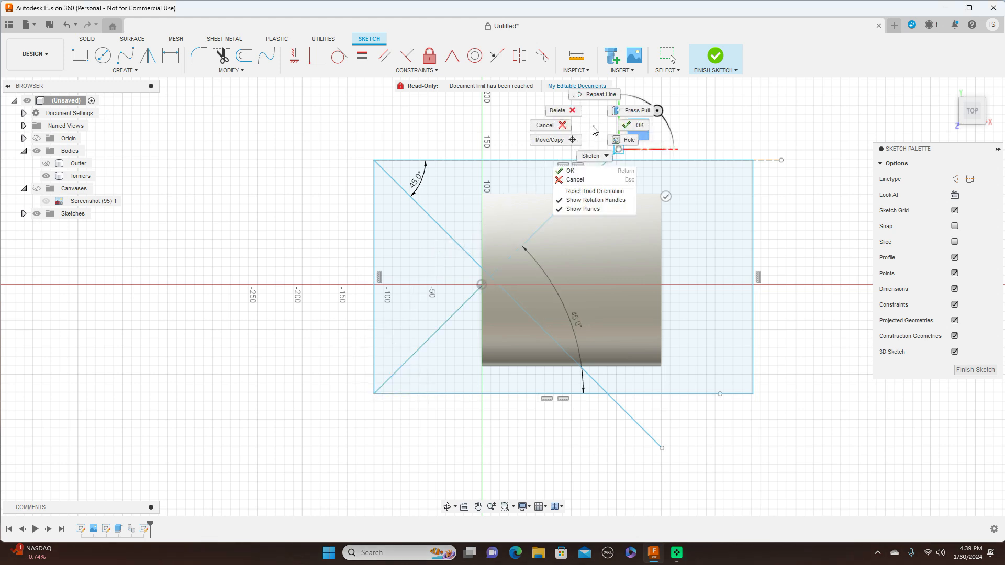
pyautogui.click(623, 125)
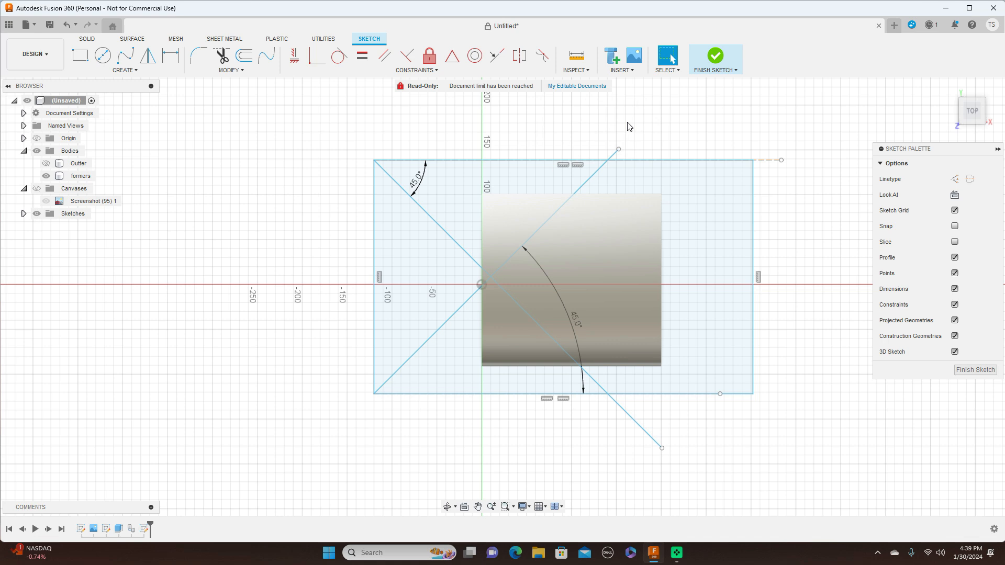
pyautogui.moveTo(562, 303); pyautogui.dragTo(416, 370)
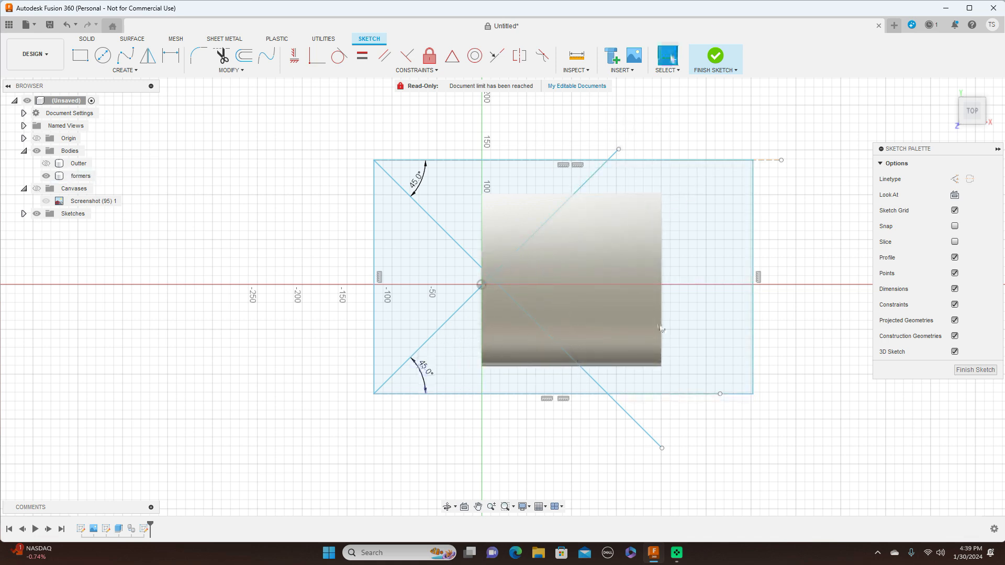
# Offset the diagonal line from the rectangle's upper-left corner by 0.1 mm
pyautogui.scroll(1, 703, 299)
pyautogui.scroll(2, 702, 299)
pyautogui.scroll(-2, 597, 284)
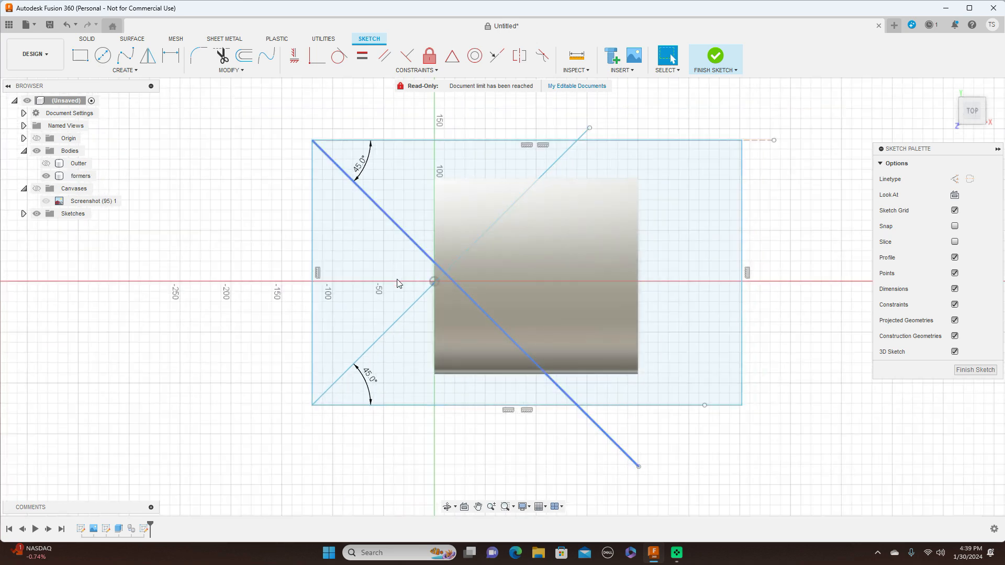
pyautogui.scroll(3, 778, 181)
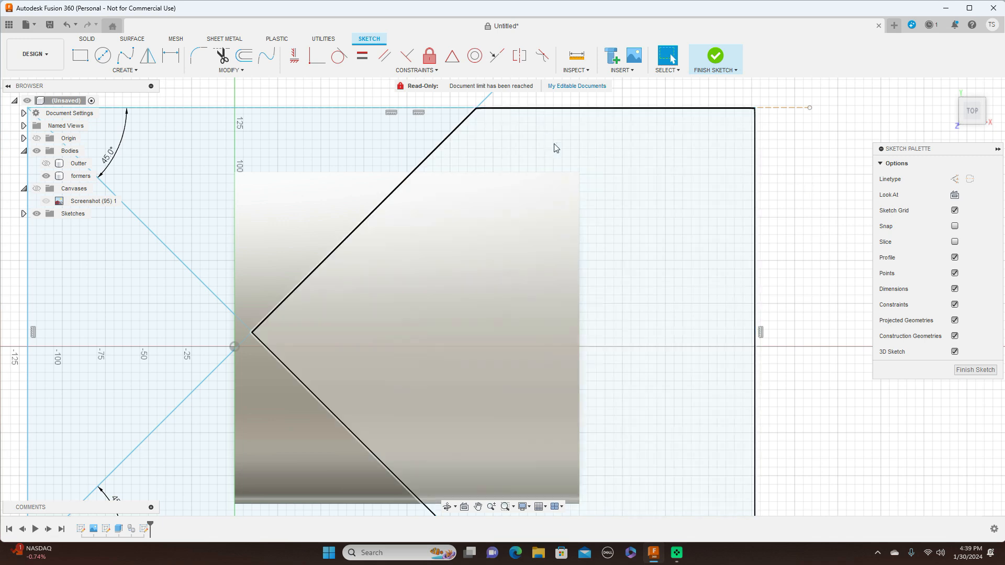
pyautogui.click(243, 62)
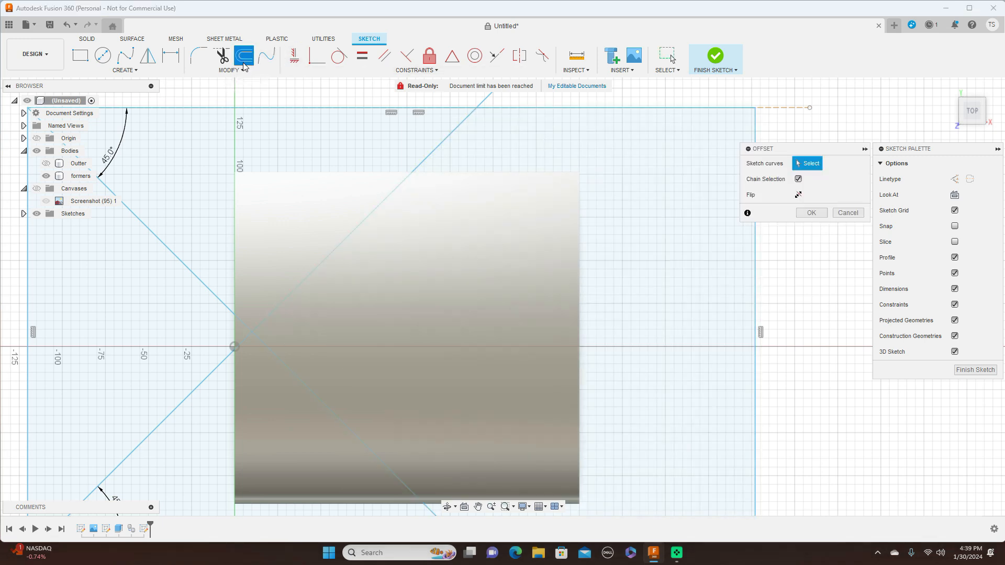
pyautogui.click(190, 267)
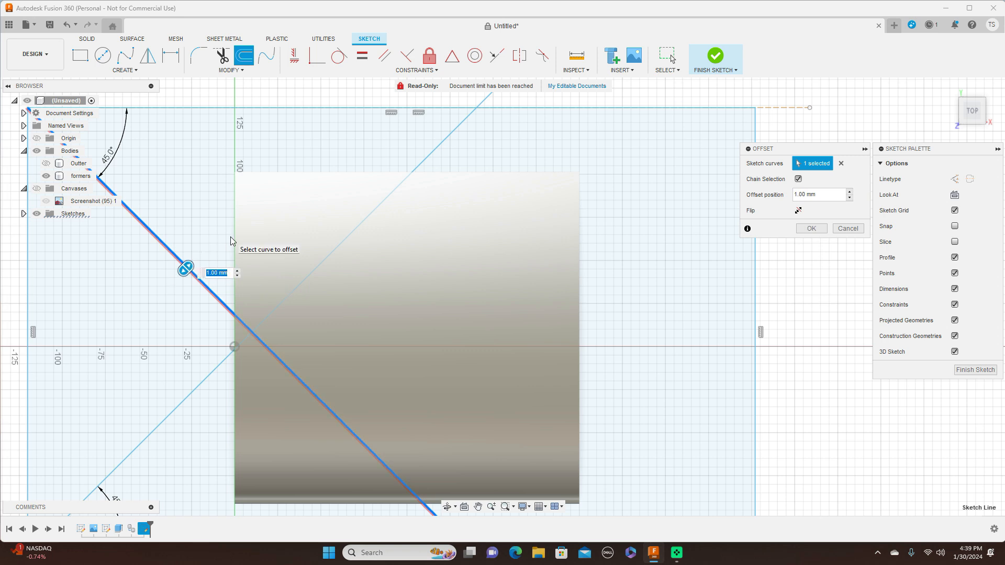
pyautogui.press('BackSpace')
pyautogui.press('Return')
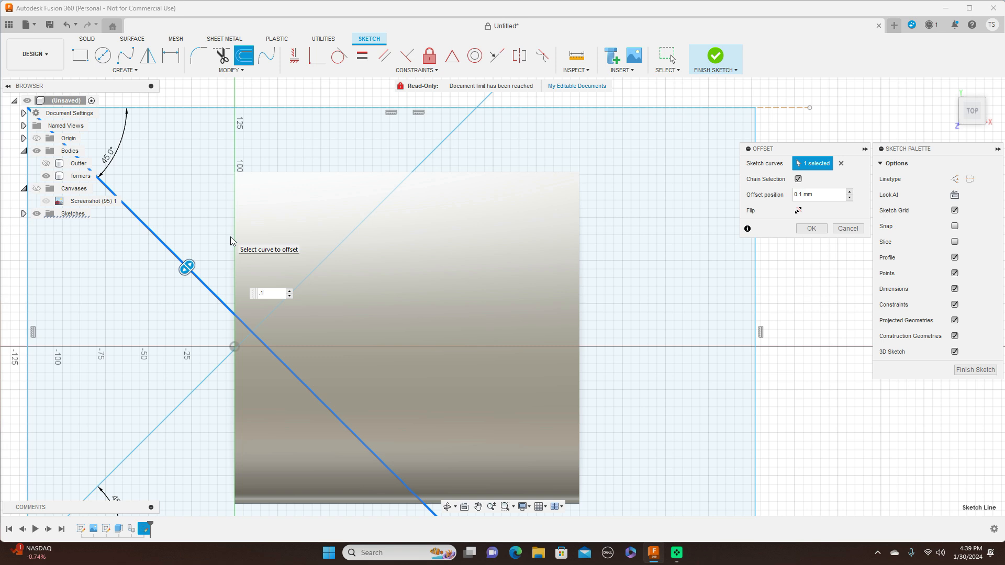
pyautogui.click(811, 228)
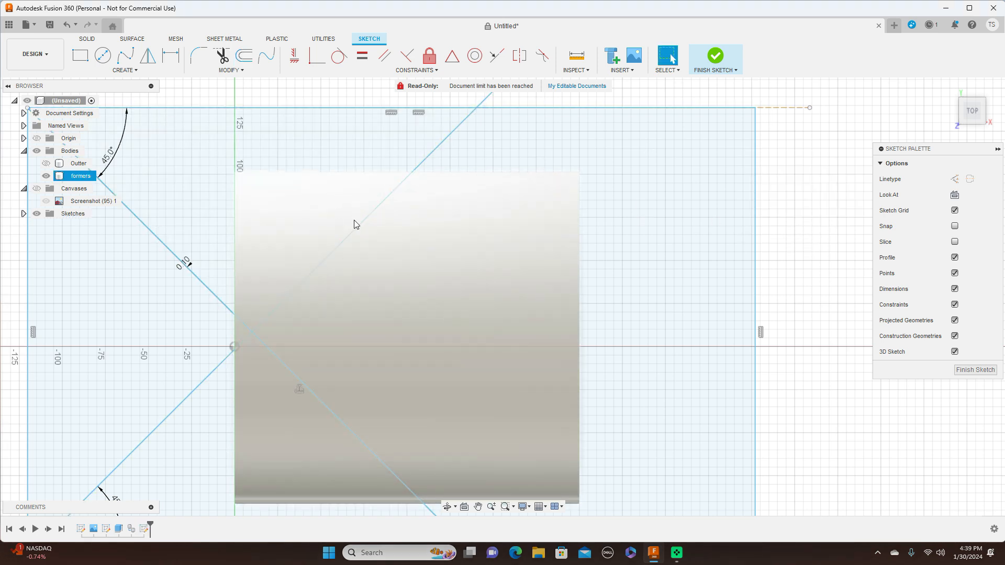
# Offset the diagonal line from the rectangle's lower-left corner by 0.1 mm
pyautogui.click(241, 58)
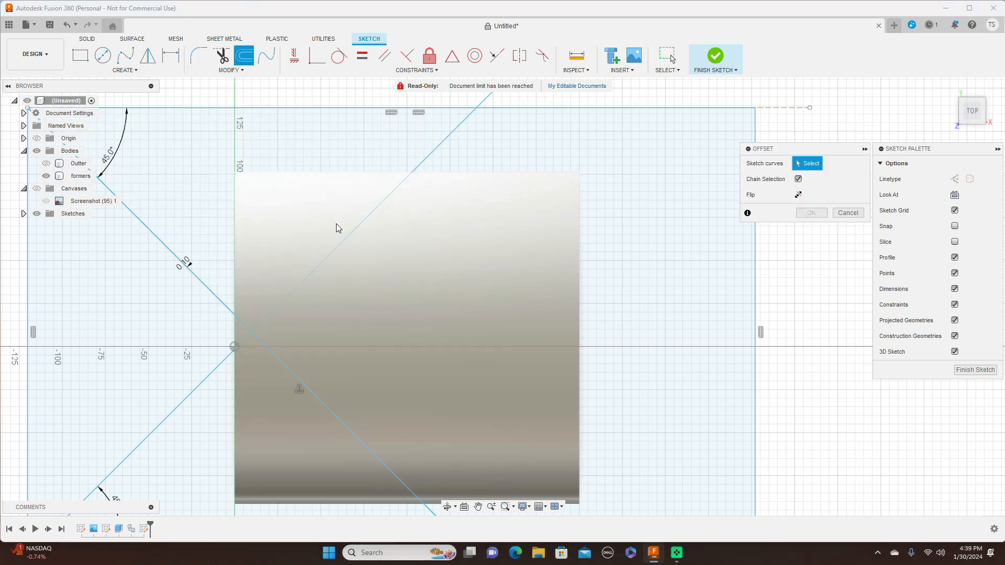
pyautogui.click(348, 237)
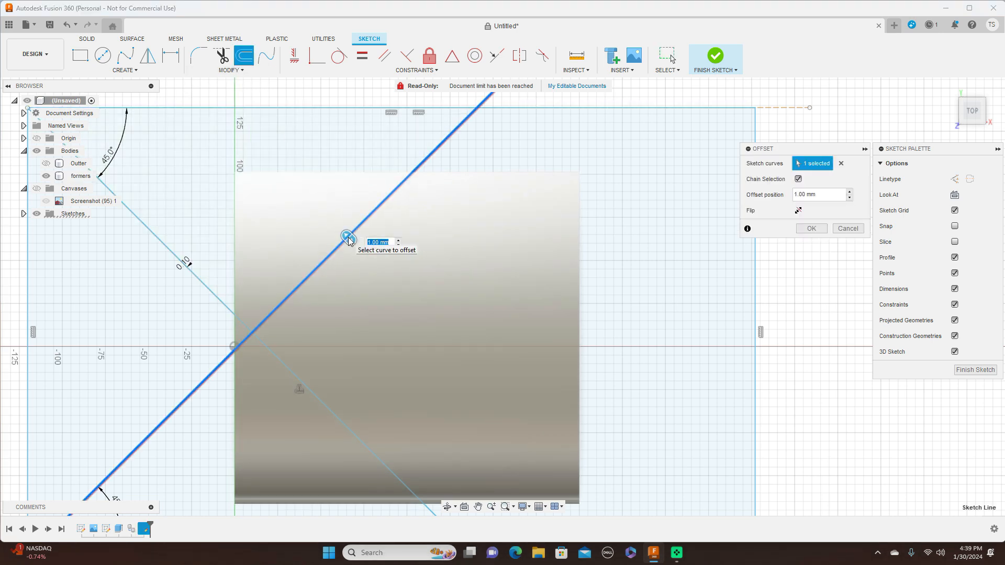
pyautogui.write('.1')
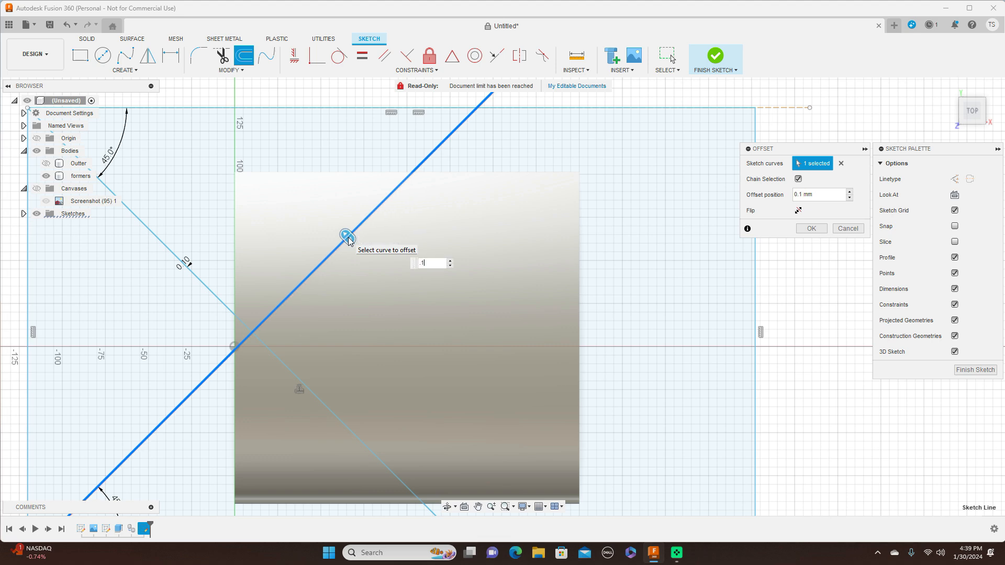
pyautogui.press('Return')
pyautogui.click(509, 231)
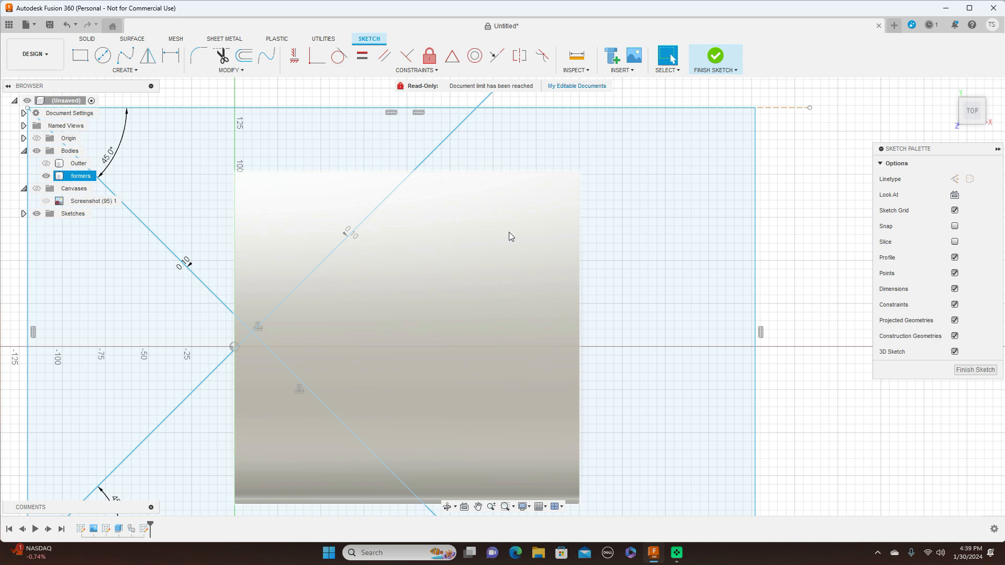
# Examine the narrow gaps between the diagonal lines and their offset copies around the sketch origin
pyautogui.scroll(5, 511, 231)
pyautogui.moveTo(483, 257); pyautogui.dragTo(788, 217, button='middle')
pyautogui.scroll(-5, 728, 293)
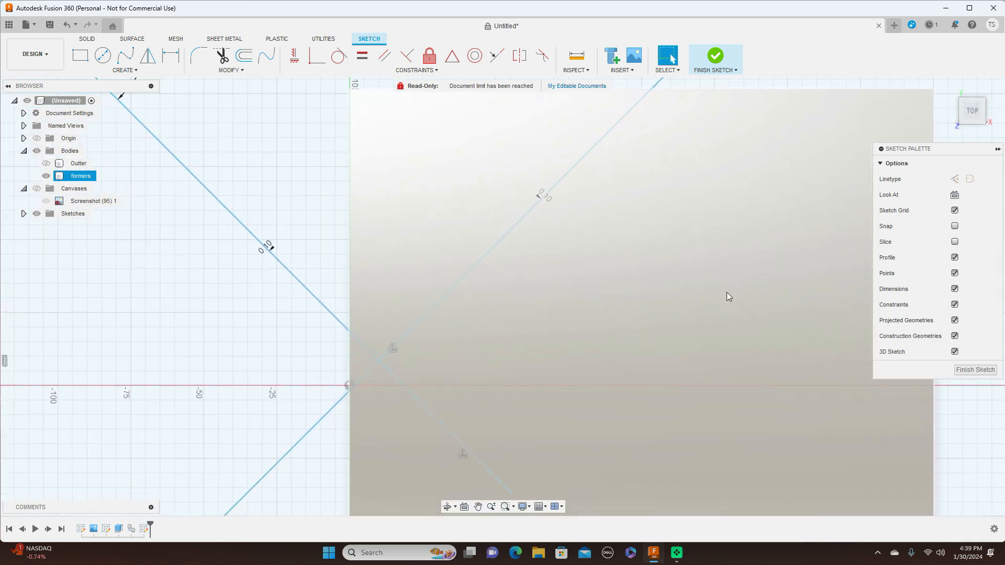
pyautogui.scroll(4, 619, 251)
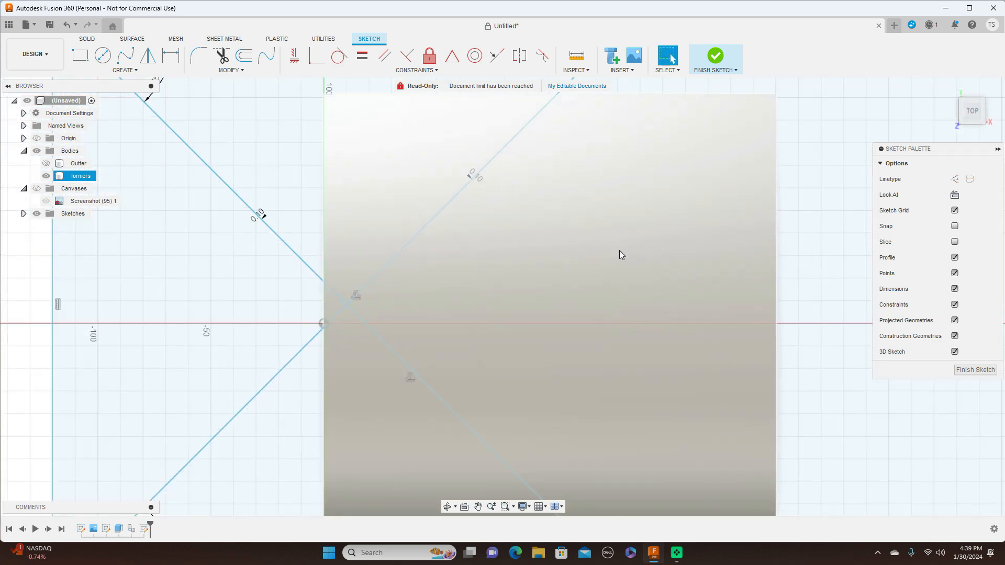
pyautogui.moveTo(579, 285); pyautogui.dragTo(669, 250, button='middle')
pyautogui.press('Escape')
pyautogui.scroll(3, 671, 249)
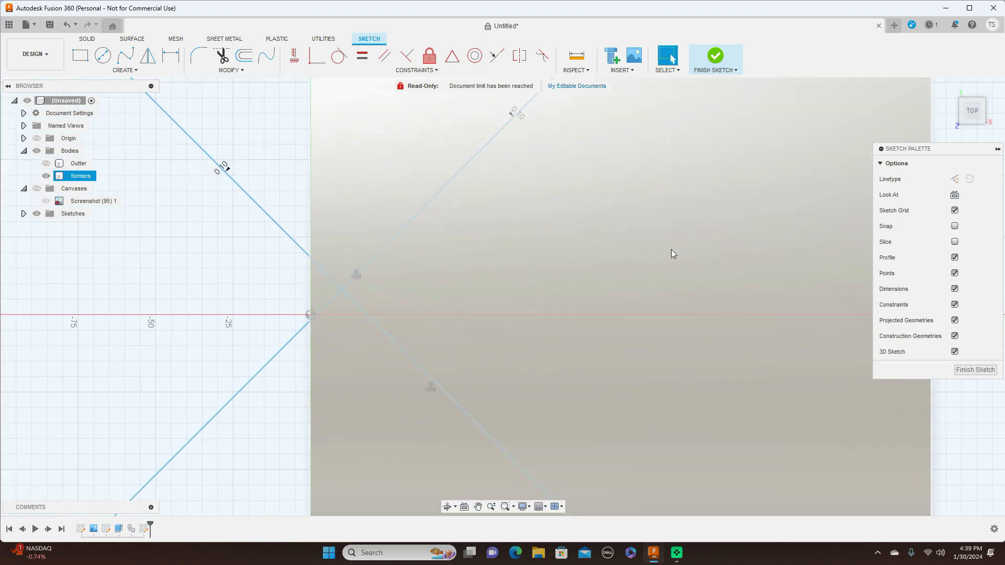
pyautogui.moveTo(380, 289); pyautogui.dragTo(512, 254, button='middle')
pyautogui.scroll(5, 513, 253)
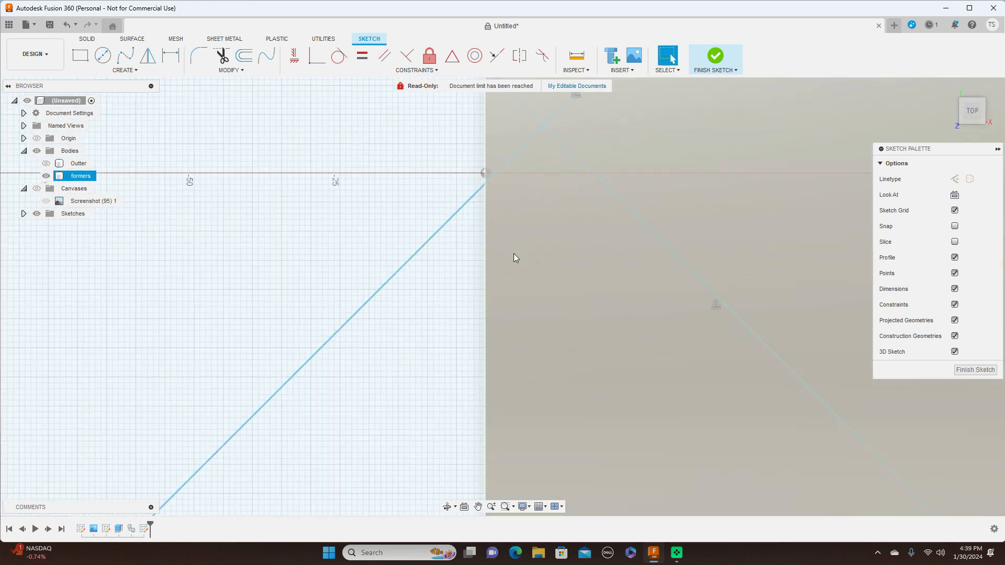
pyautogui.click(362, 211)
pyautogui.scroll(2, 361, 213)
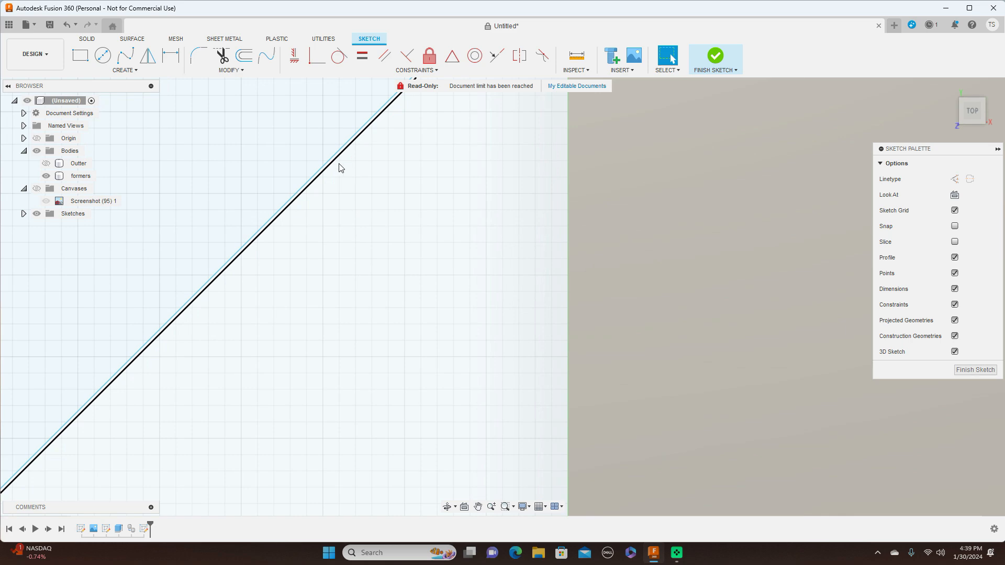
pyautogui.scroll(-7, 438, 220)
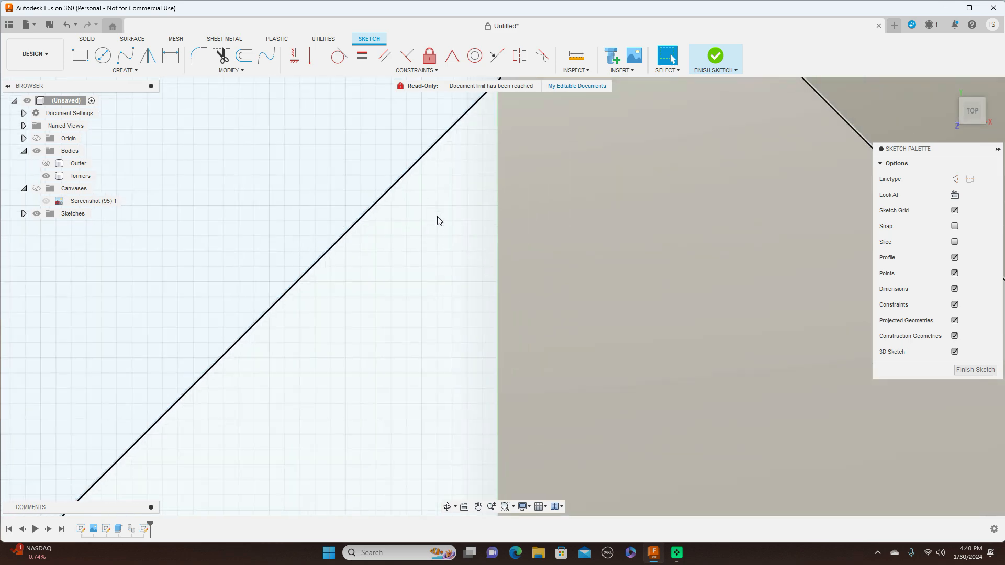
pyautogui.moveTo(521, 265); pyautogui.dragTo(524, 283, button='middle')
pyautogui.scroll(-4, 532, 284)
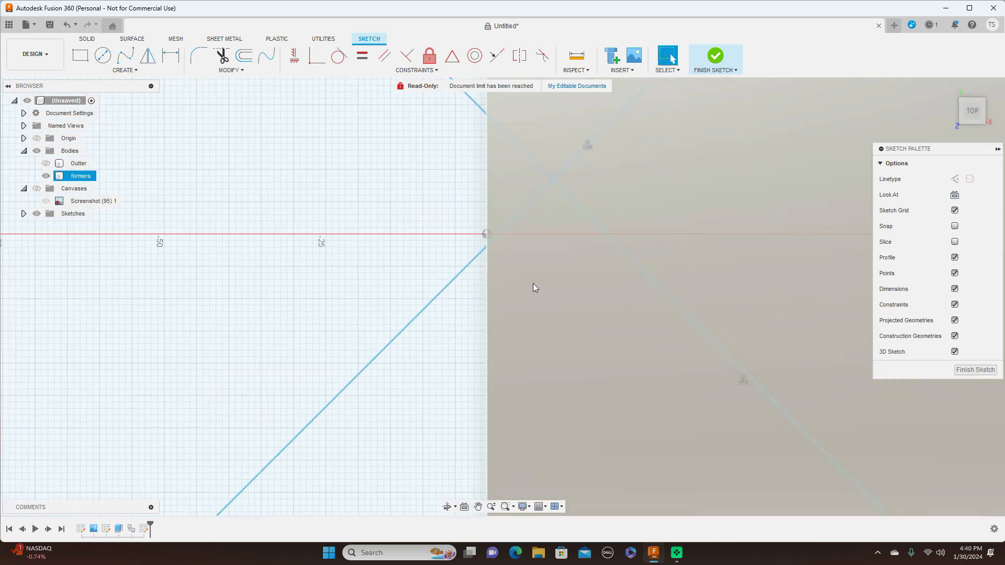
pyautogui.scroll(2, 570, 284)
pyautogui.scroll(-2, 574, 281)
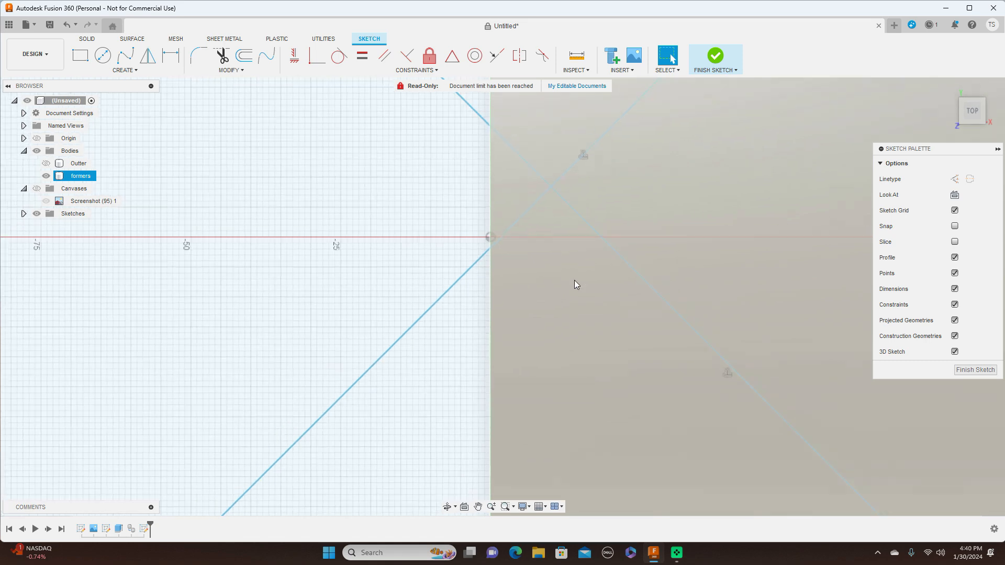
# Start a rectangular sketch pattern with the diagonal line from the rectangle's upper-left corner and its 0.1 mm offset copy as objects
pyautogui.moveTo(575, 286); pyautogui.dragTo(569, 357, button='middle')
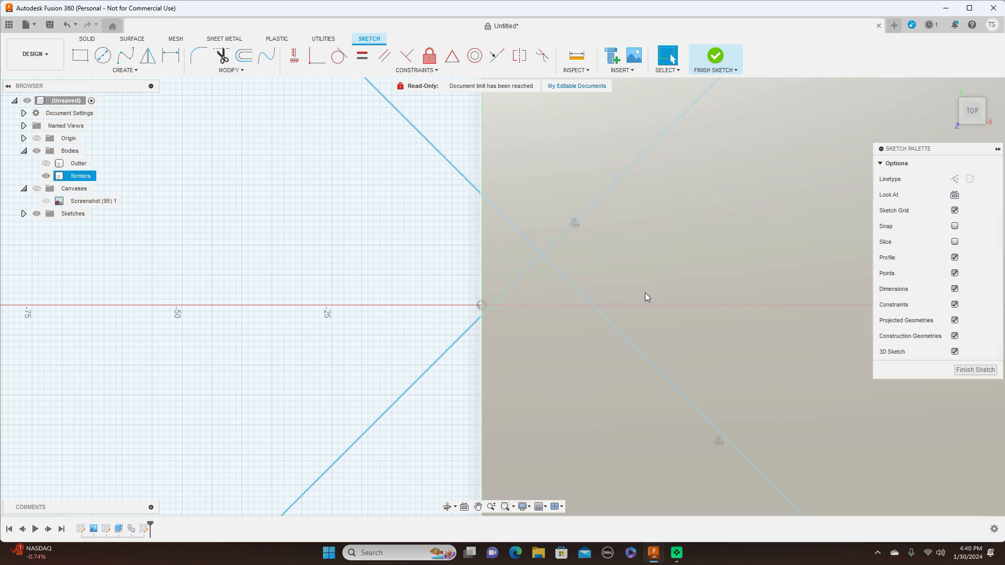
pyautogui.scroll(-2, 645, 293)
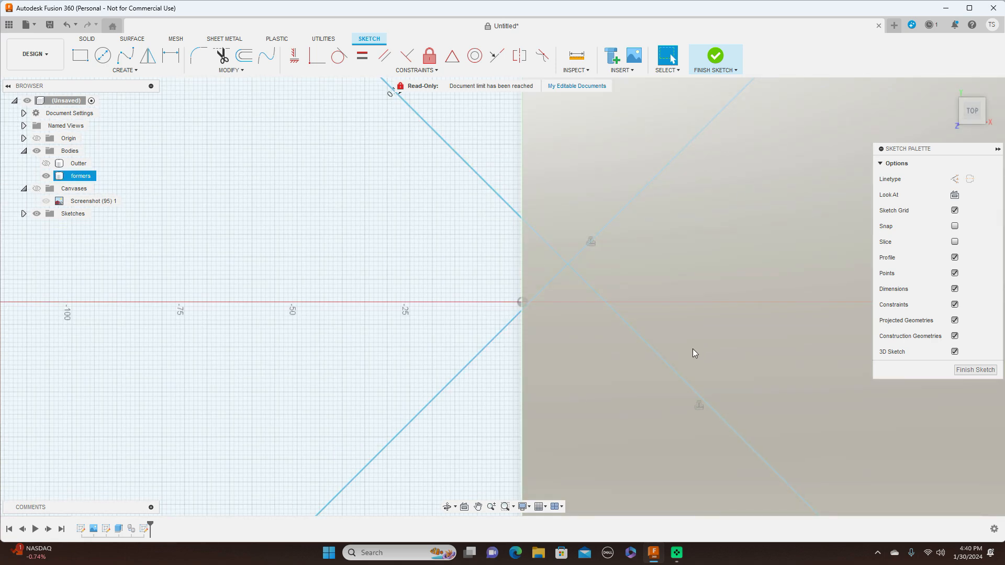
pyautogui.scroll(-2, 692, 349)
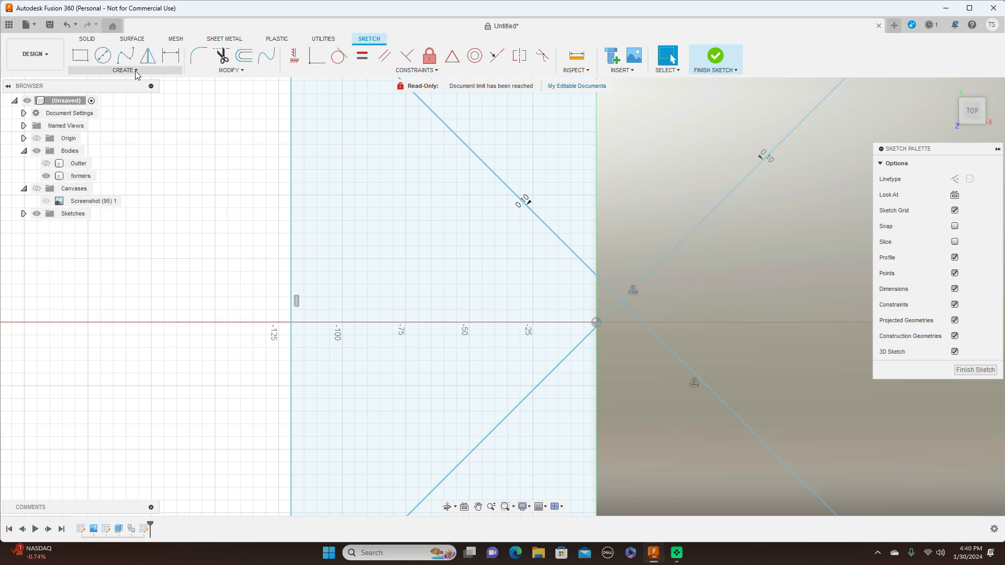
pyautogui.click(125, 70)
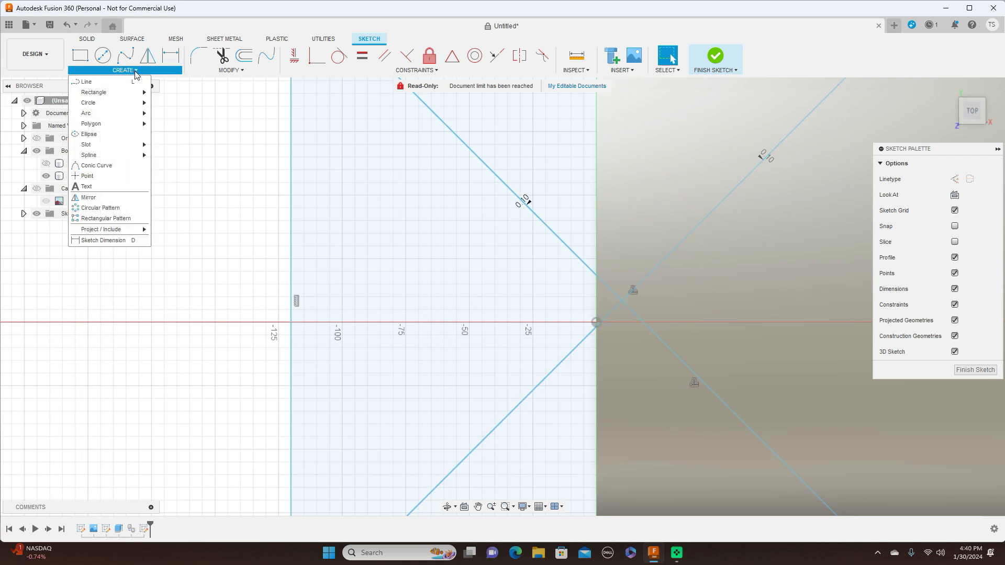
pyautogui.click(123, 219)
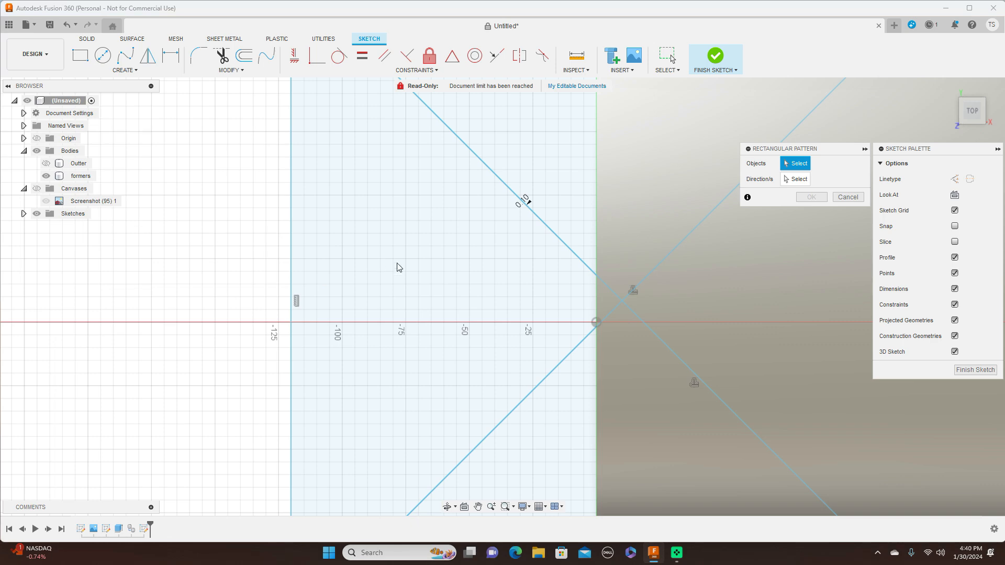
pyautogui.scroll(2, 397, 263)
pyautogui.moveTo(380, 270); pyautogui.dragTo(129, 290, button='middle')
pyautogui.scroll(5, 360, 276)
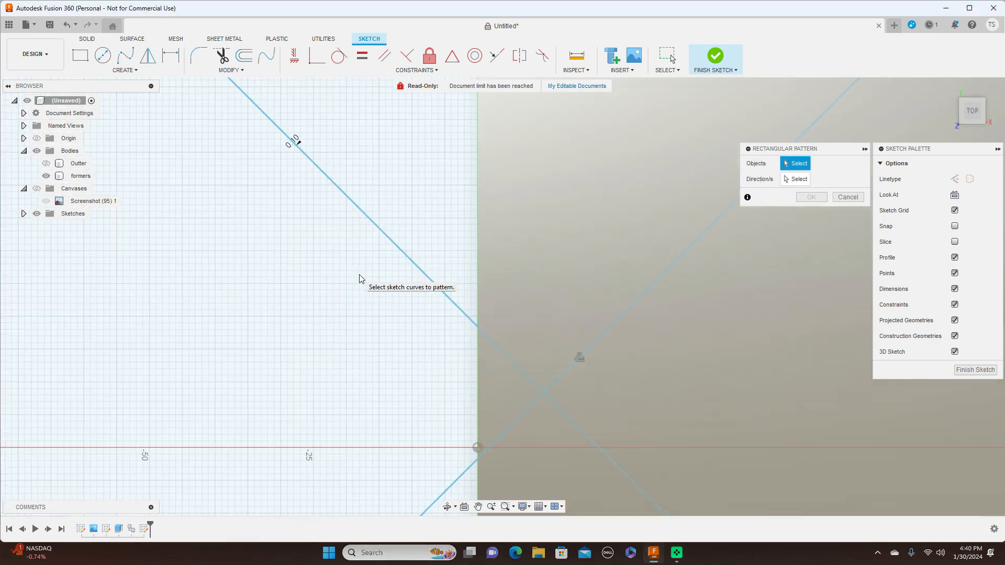
pyautogui.moveTo(385, 265); pyautogui.dragTo(269, 271, button='middle')
pyautogui.scroll(4, 313, 272)
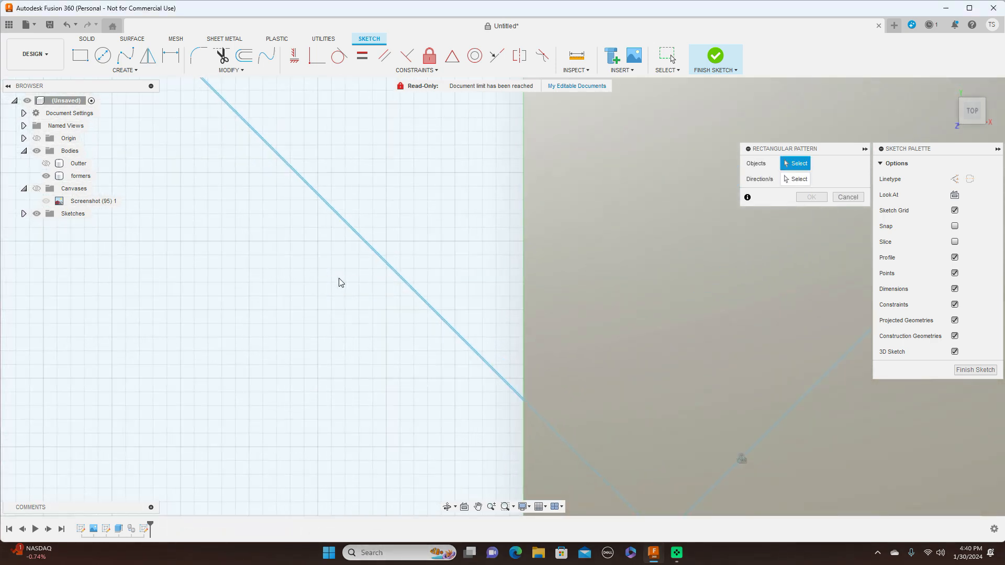
pyautogui.scroll(3, 339, 280)
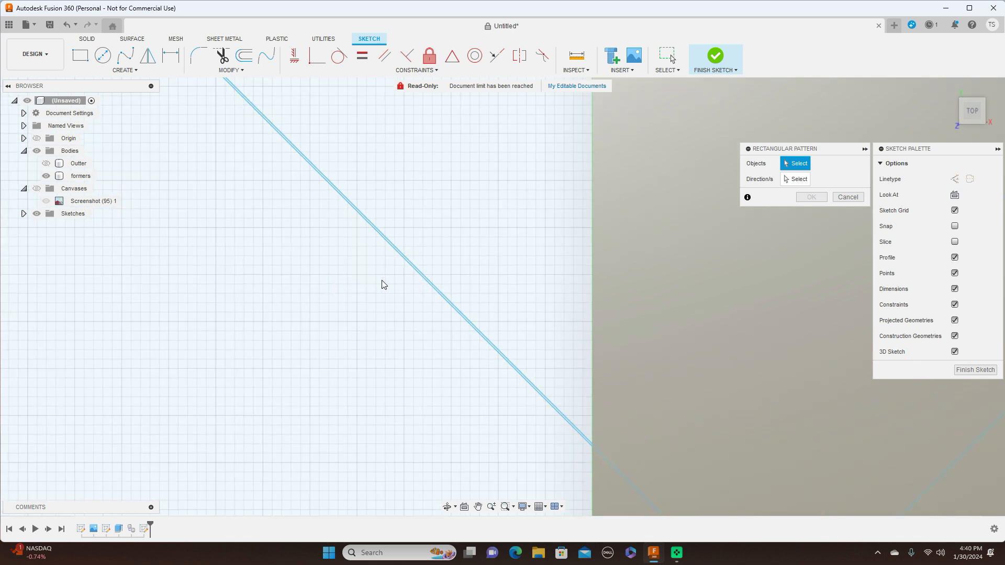
pyautogui.click(409, 268)
pyautogui.click(417, 271)
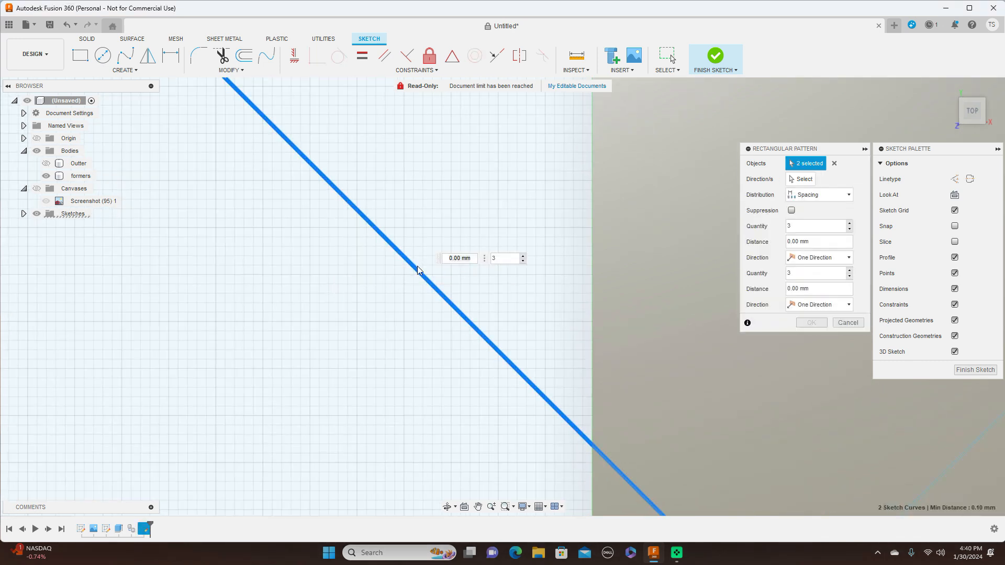
# Add the diagonal line from the rectangle's lower-left corner and its offset copy to the pattern objects
pyautogui.moveTo(600, 292); pyautogui.dragTo(269, 157, button='middle')
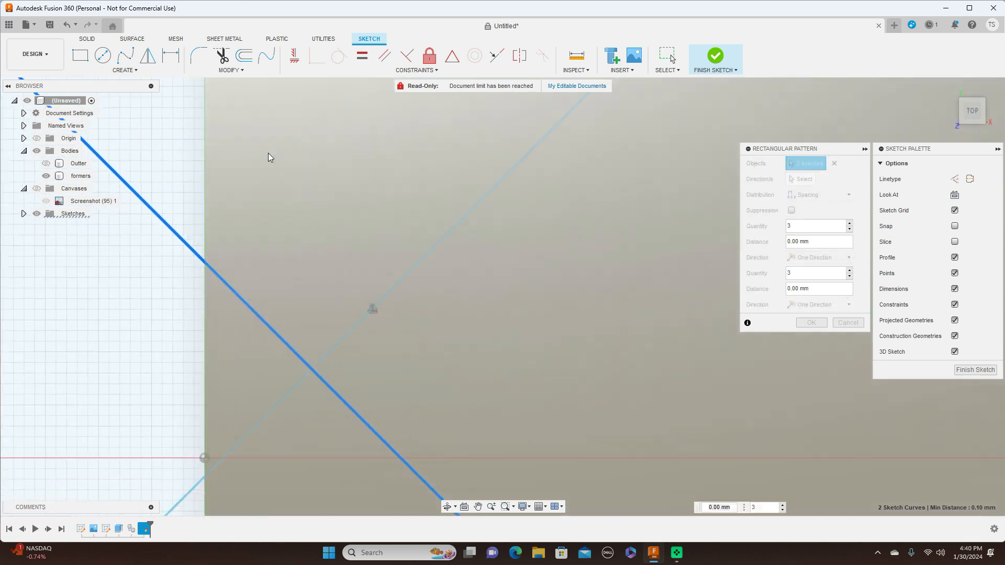
pyautogui.moveTo(228, 404)
pyautogui.mouseDown(button='middle')
pyautogui.moveTo(359, 271)
pyautogui.moveTo(312, 422)
pyautogui.moveTo(337, 313)
pyautogui.mouseUp(button='middle')
pyautogui.click(323, 277)
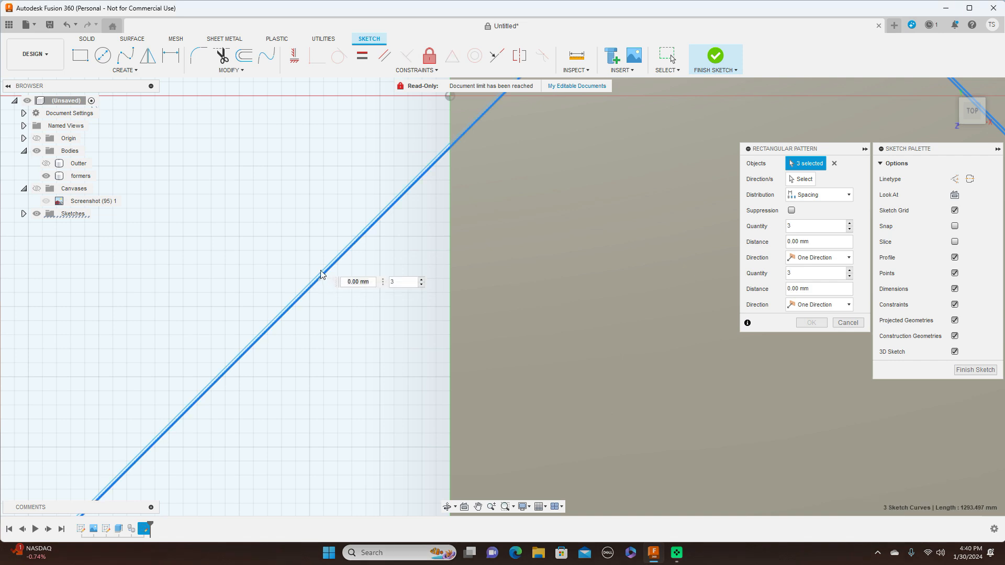
pyautogui.click(320, 271)
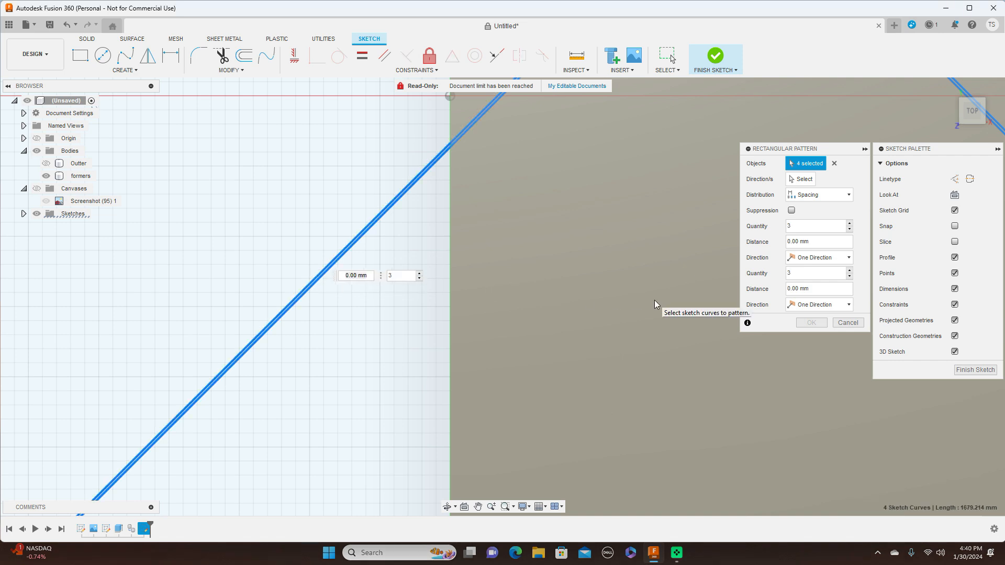
# Set the pattern's spacing along the horizontal direction to 30 mm
pyautogui.scroll(-3, 664, 316)
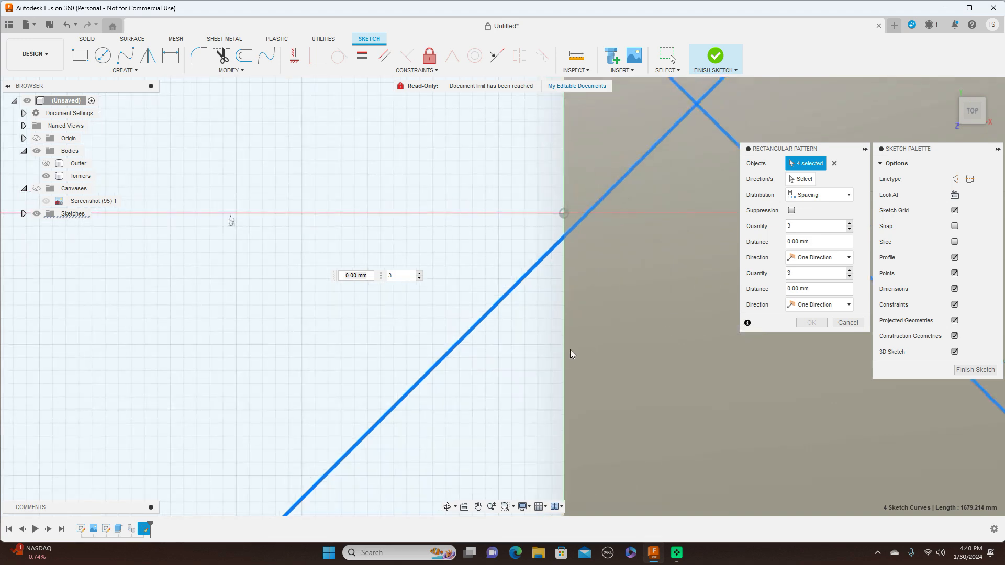
pyautogui.scroll(-3, 557, 349)
pyautogui.moveTo(474, 221); pyautogui.dragTo(278, 183, button='middle')
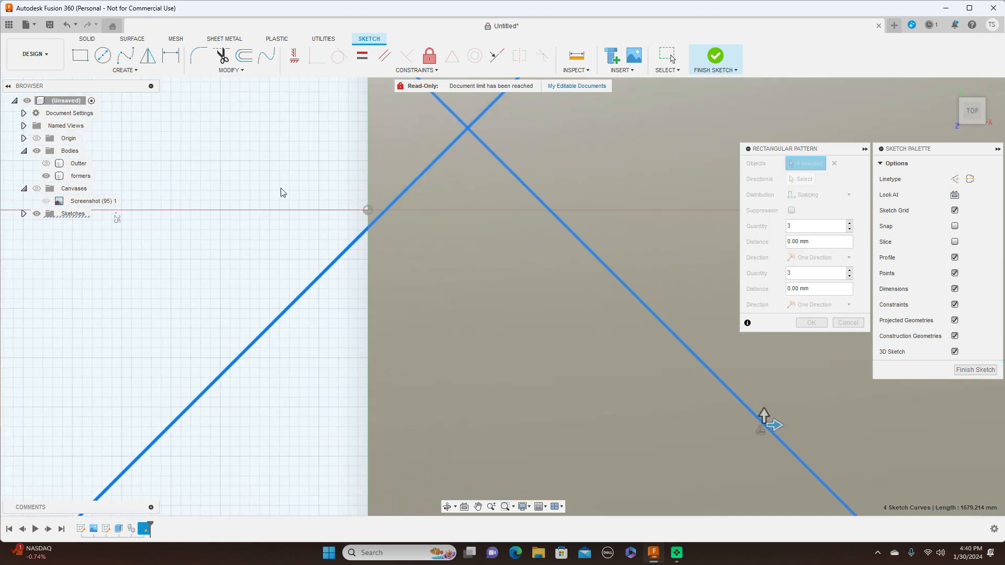
pyautogui.scroll(-3, 402, 265)
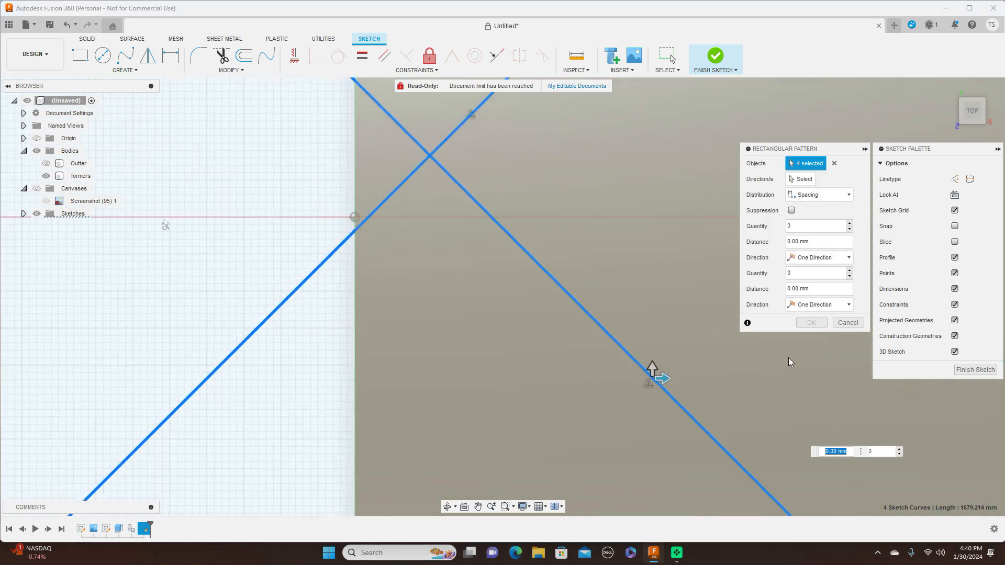
pyautogui.scroll(-2, 785, 349)
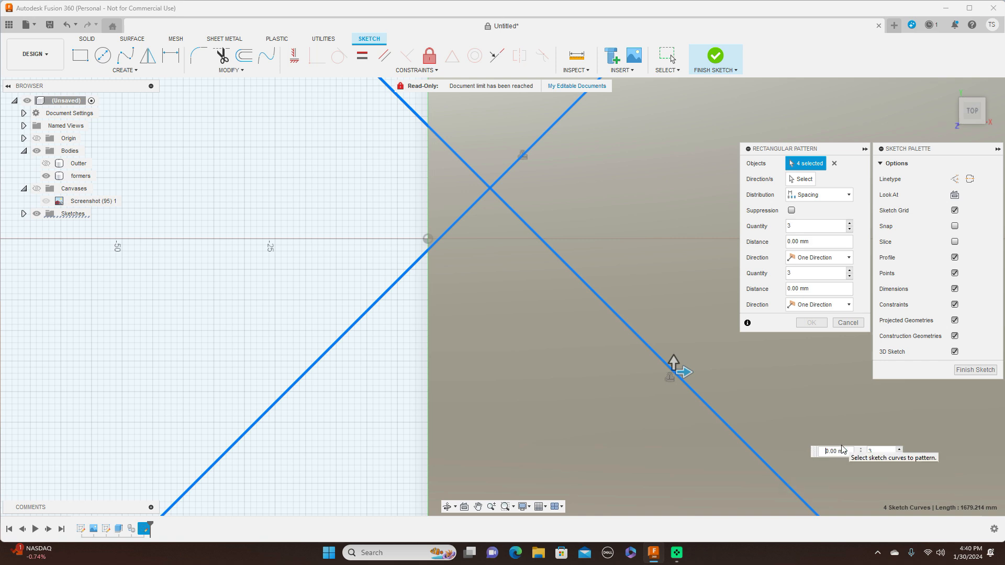
pyautogui.write('3')
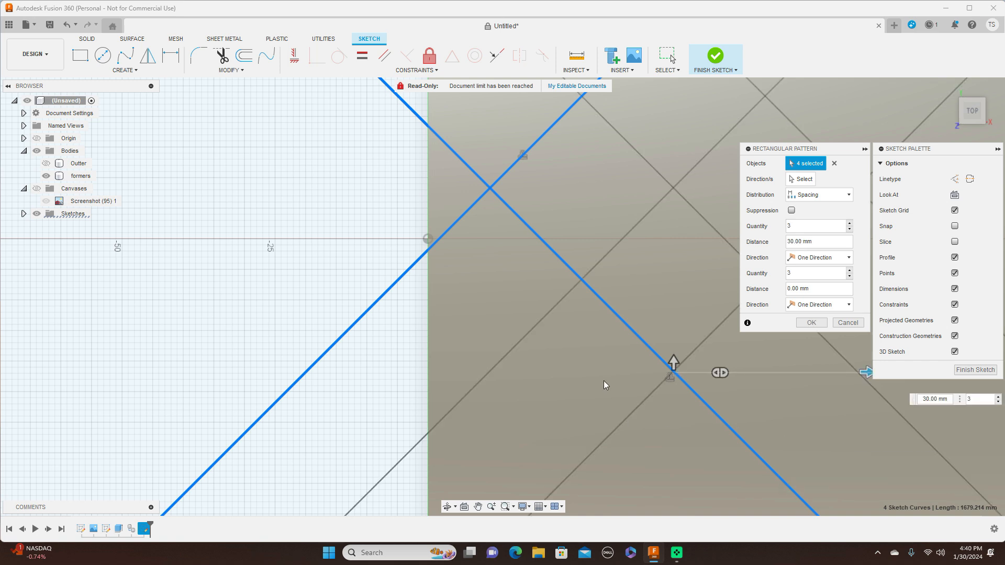
# Raise the pattern's horizontal quantity to 7 so the diagonals extend across the wing body
pyautogui.scroll(-3, 604, 380)
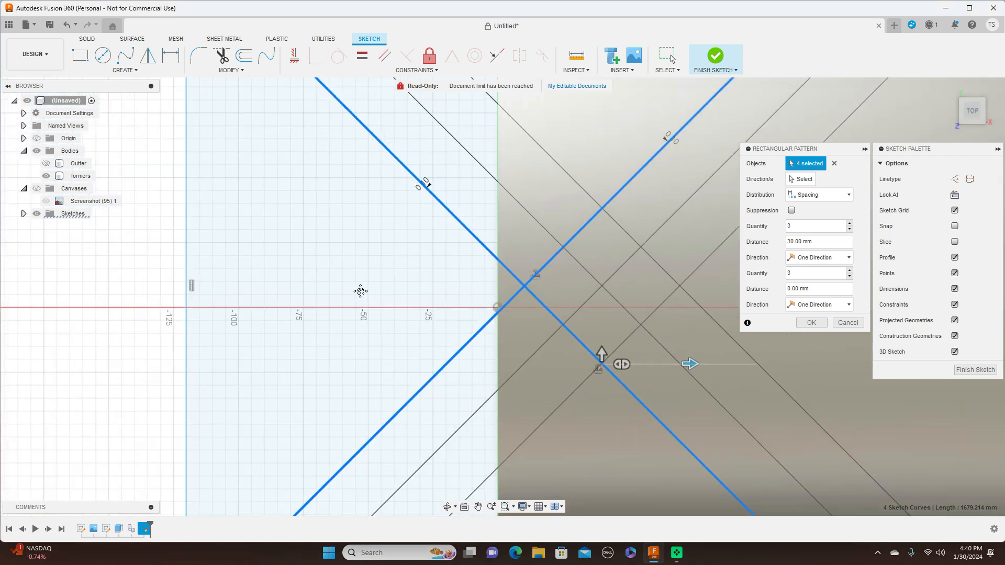
pyautogui.moveTo(360, 291); pyautogui.dragTo(315, 293, button='middle')
pyautogui.scroll(-3, 314, 294)
pyautogui.press('Tab')
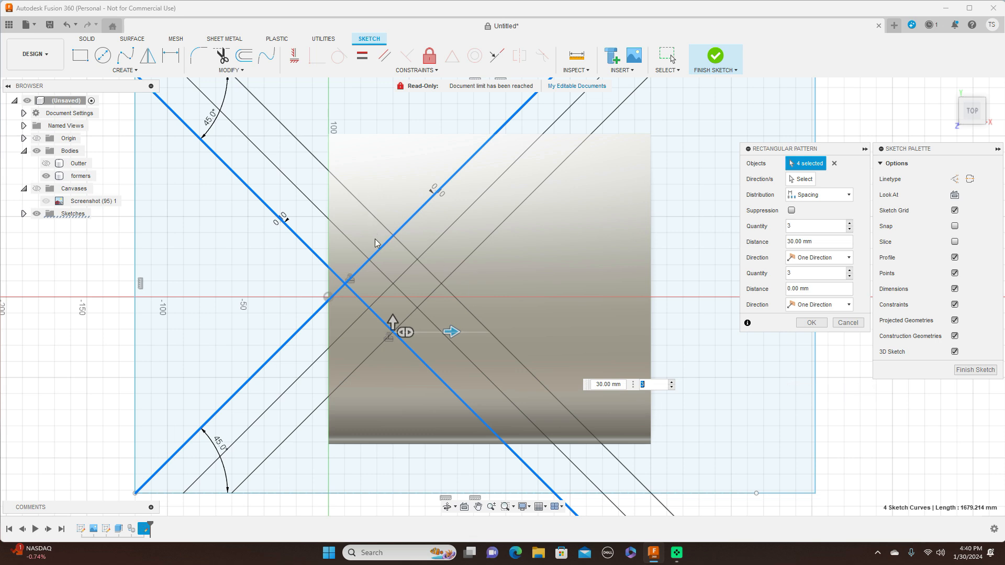
pyautogui.press('Tab')
pyautogui.click(673, 383)
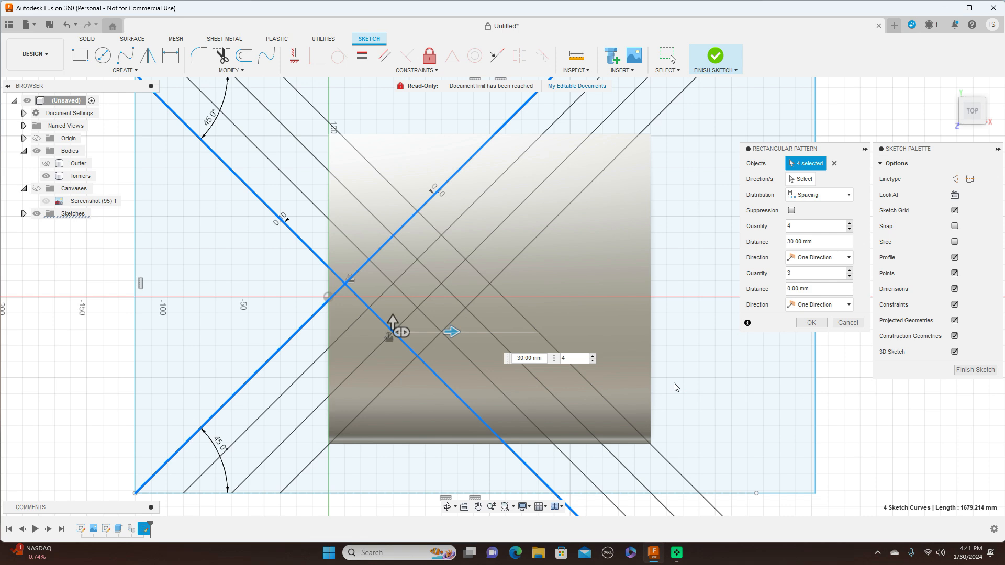
pyautogui.click(593, 356)
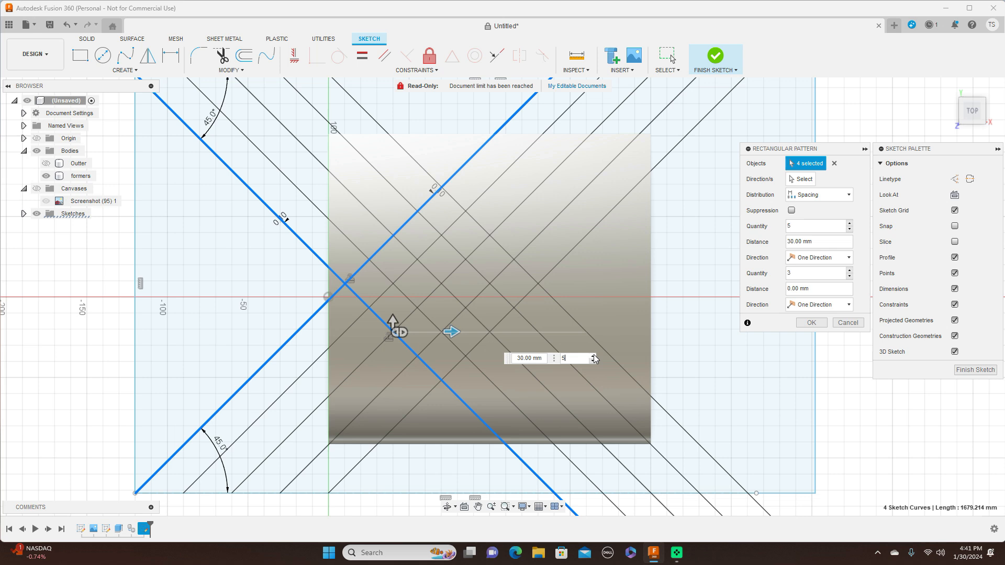
pyautogui.click(593, 356)
pyautogui.click(593, 356)
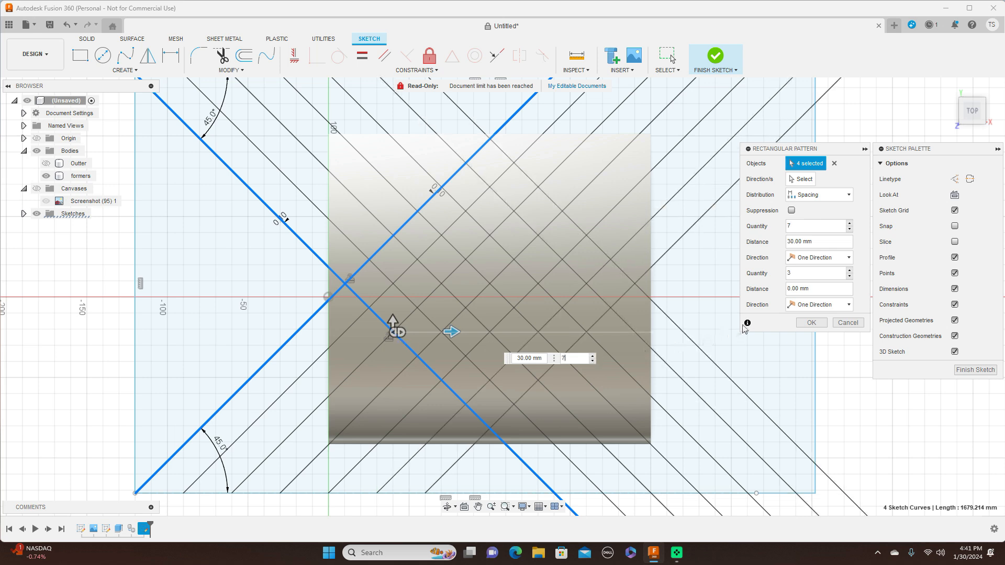
# Make the horizontal pattern direction symmetric, raise its quantity to 9, and create the pattern
pyautogui.click(832, 258)
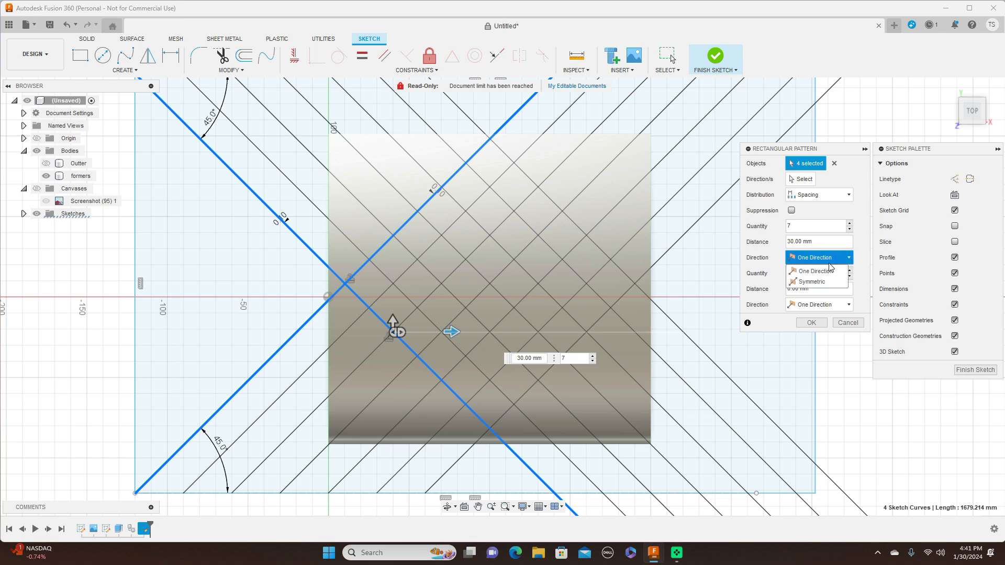
pyautogui.click(812, 282)
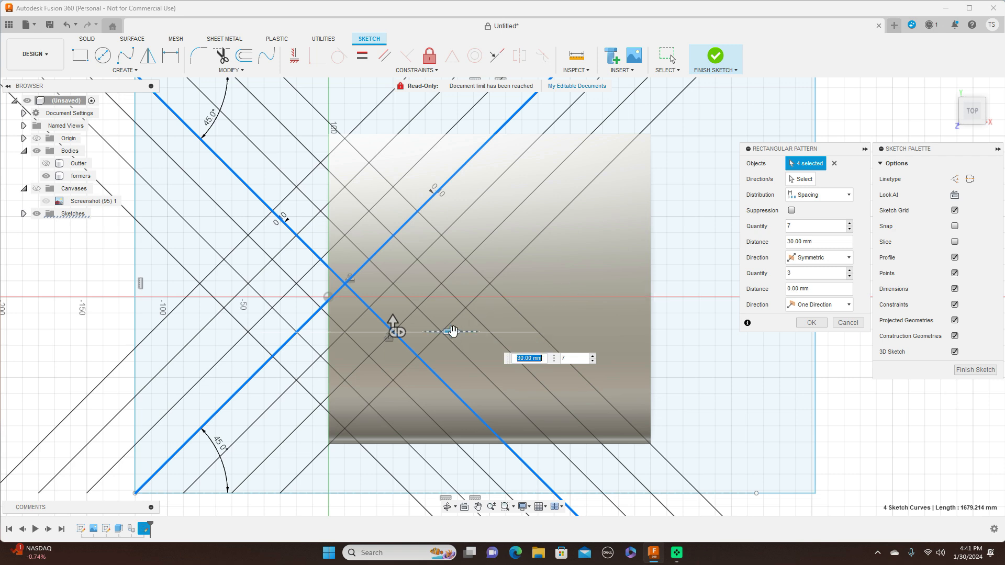
pyautogui.press('Tab')
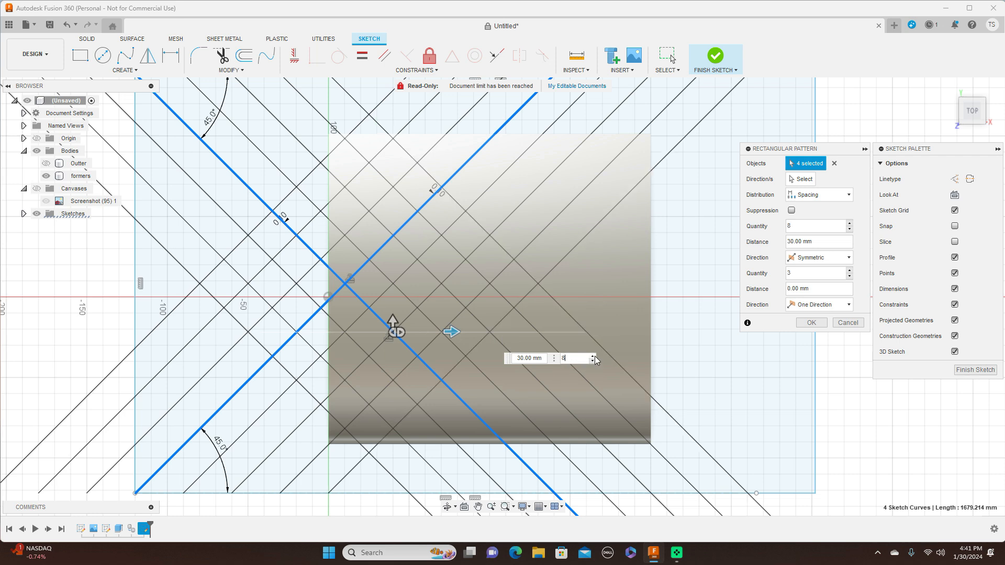
pyautogui.click(593, 356)
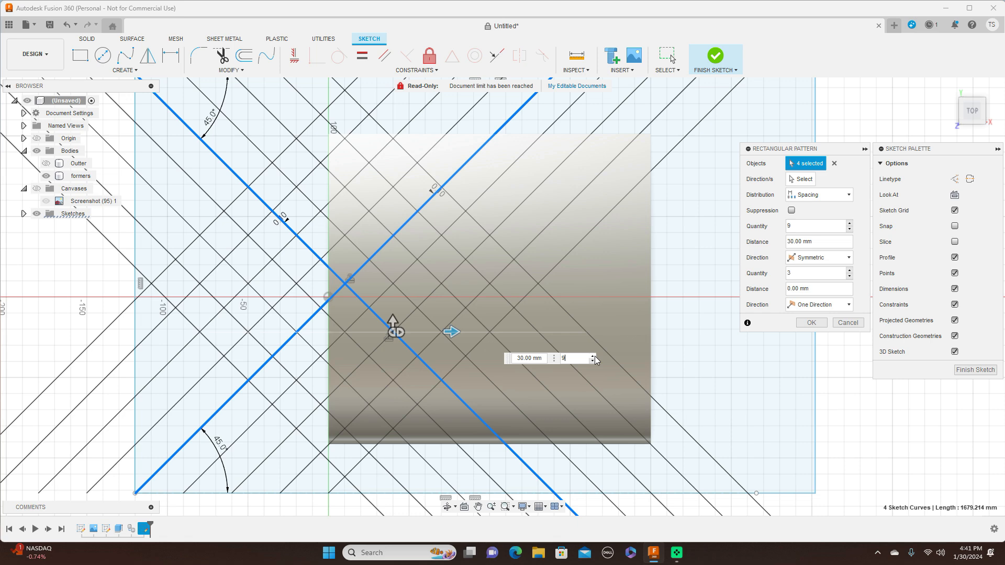
pyautogui.scroll(-2, 686, 351)
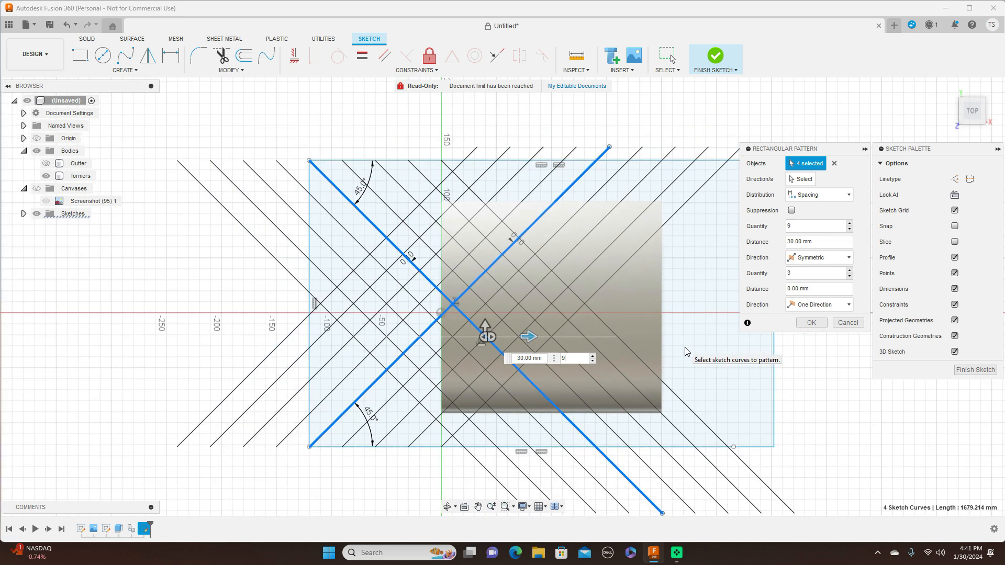
pyautogui.scroll(1, 687, 351)
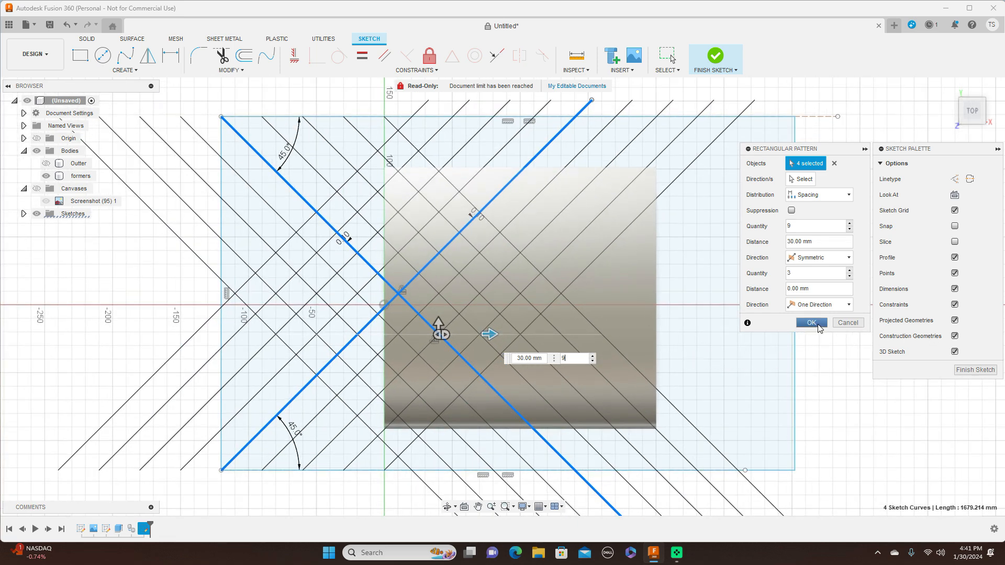
pyautogui.click(820, 325)
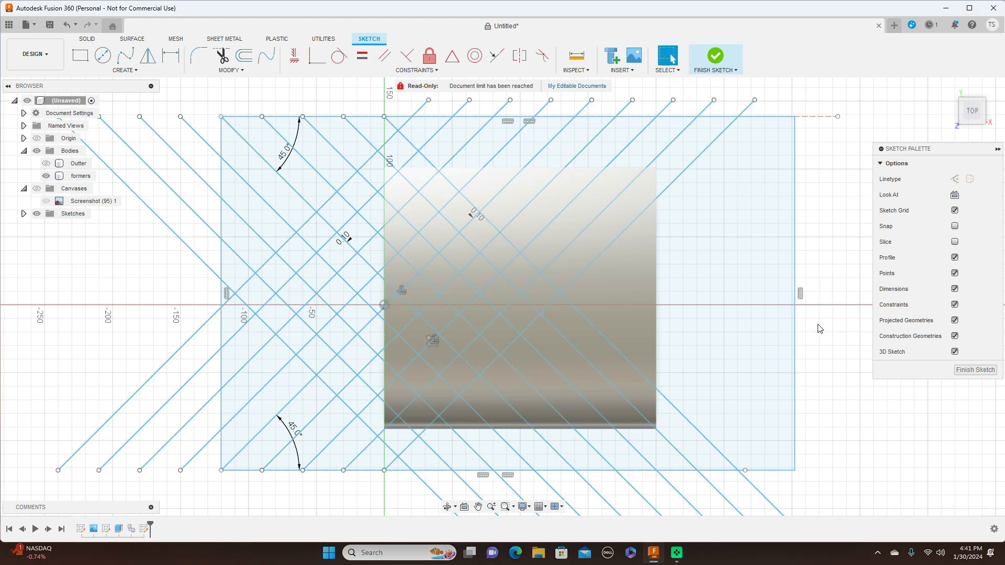
# Move the rectangle's upper-left corner to about X -101 mm, Y 142 mm to shift the diagonal grid over the wing, and finish the sketch
pyautogui.click(513, 323)
pyautogui.moveTo(224, 122); pyautogui.dragTo(251, 125)
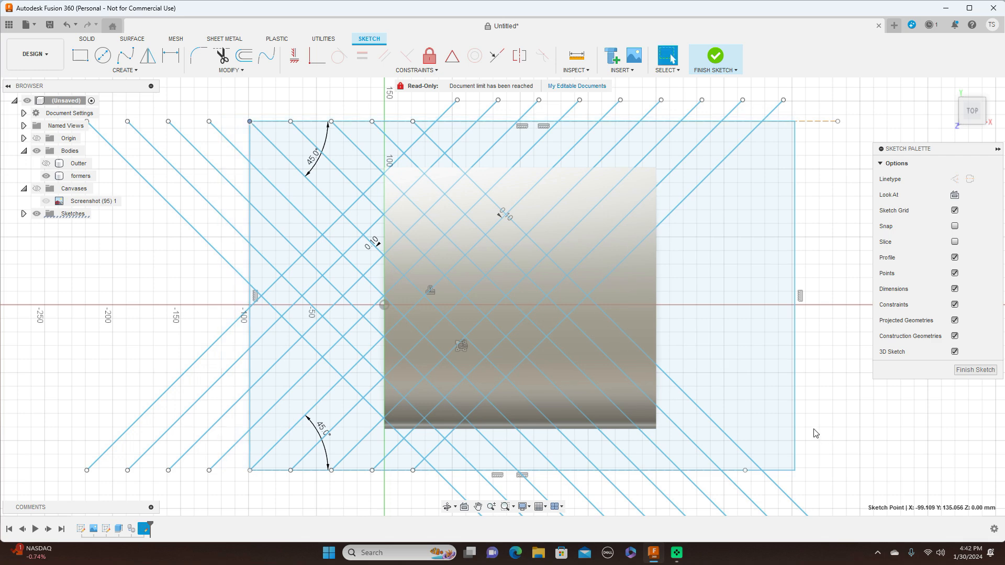
pyautogui.click(251, 473)
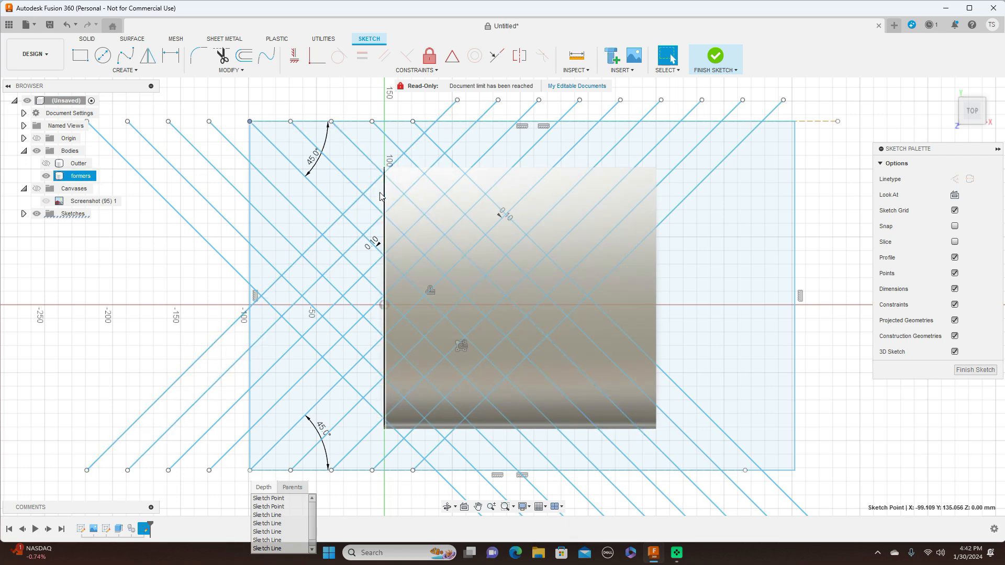
pyautogui.moveTo(251, 123); pyautogui.dragTo(249, 115)
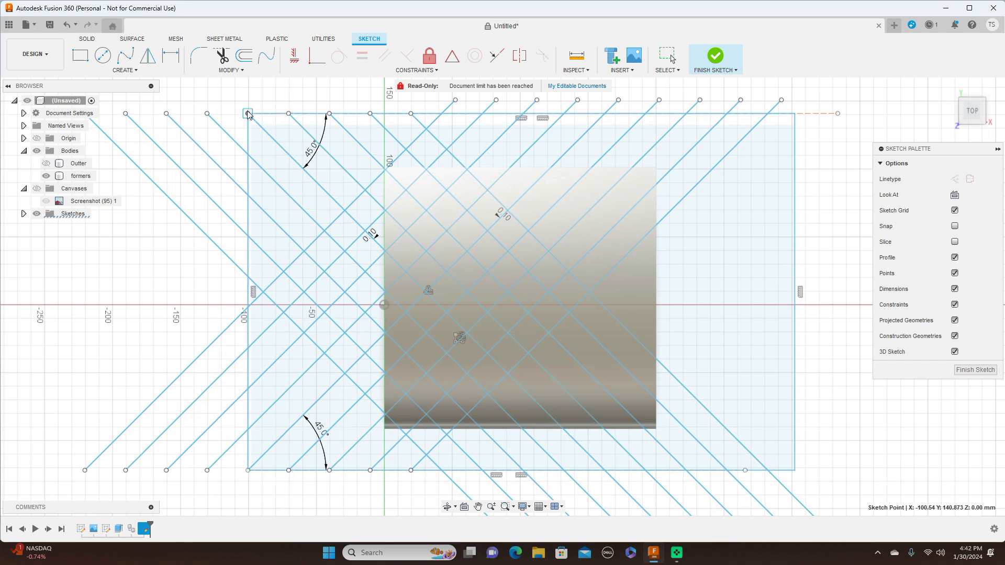
pyautogui.moveTo(248, 116); pyautogui.dragTo(248, 115)
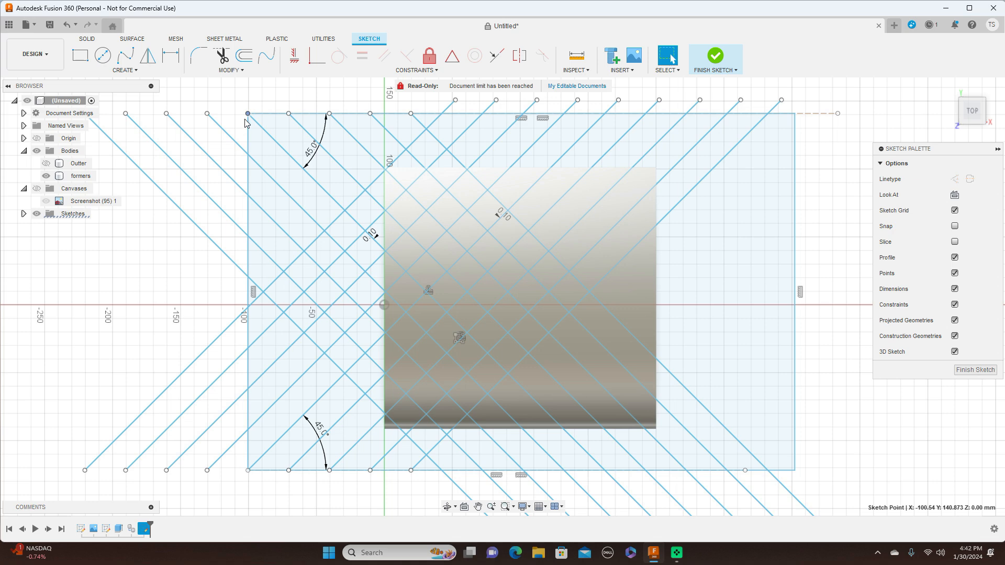
pyautogui.moveTo(248, 114); pyautogui.dragTo(247, 113)
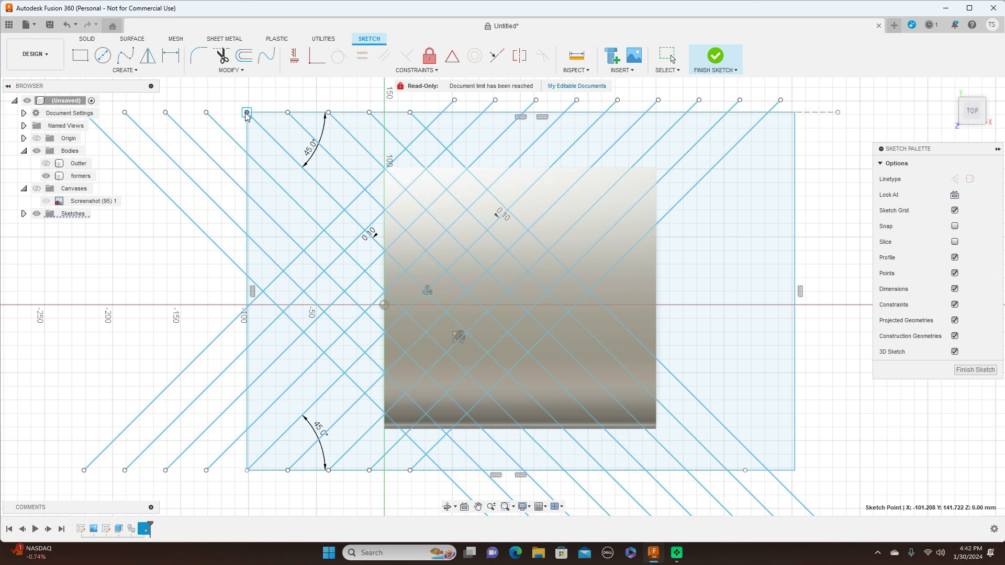
pyautogui.moveTo(245, 112); pyautogui.dragTo(245, 112)
pyautogui.click(735, 71)
pyautogui.click(718, 82)
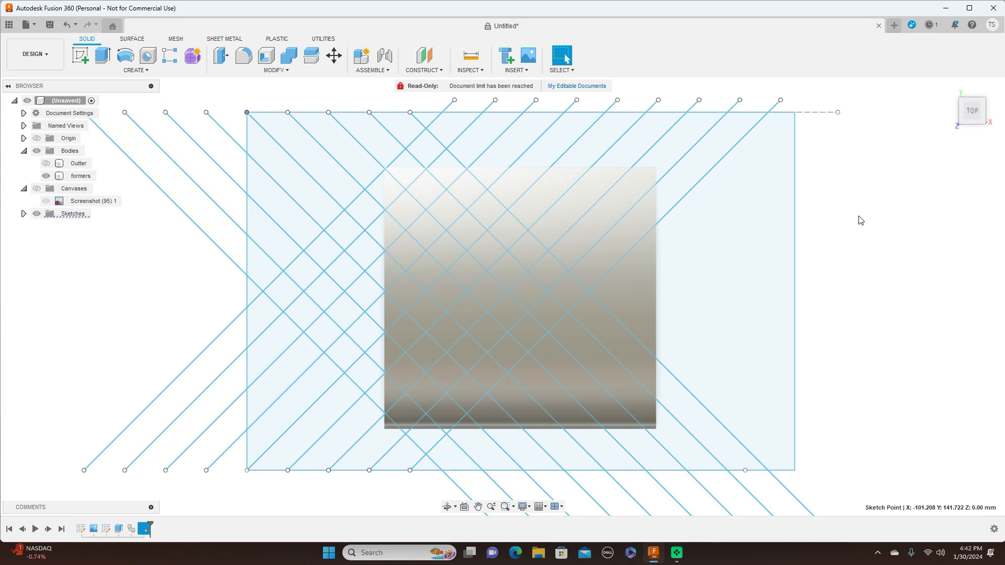
# Start an Extrude cut about 12.5 mm deep from the six diamond cells straddling the formers body's left side edge
pyautogui.press('e')
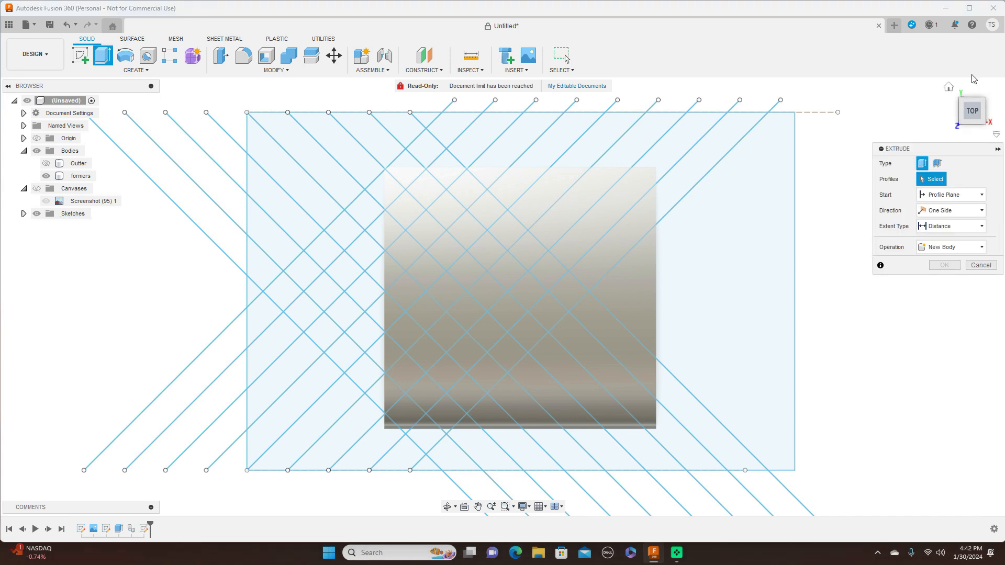
pyautogui.moveTo(975, 107); pyautogui.dragTo(969, 128)
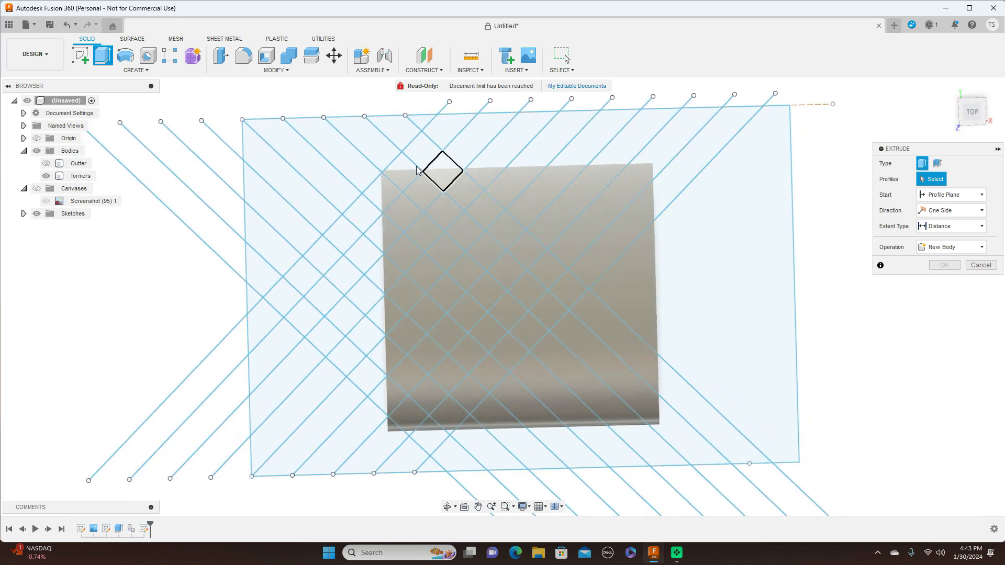
pyautogui.click(376, 197)
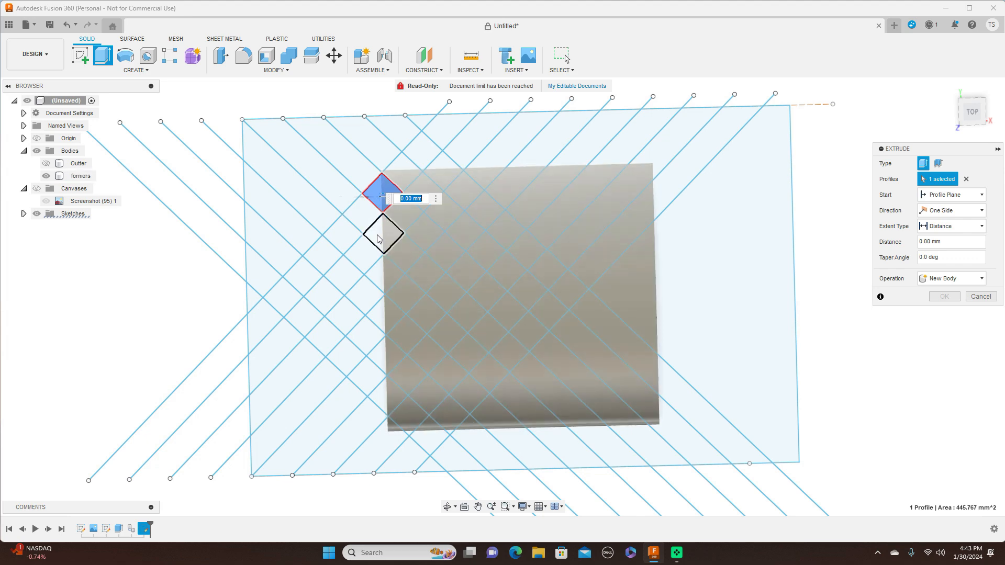
pyautogui.click(379, 238)
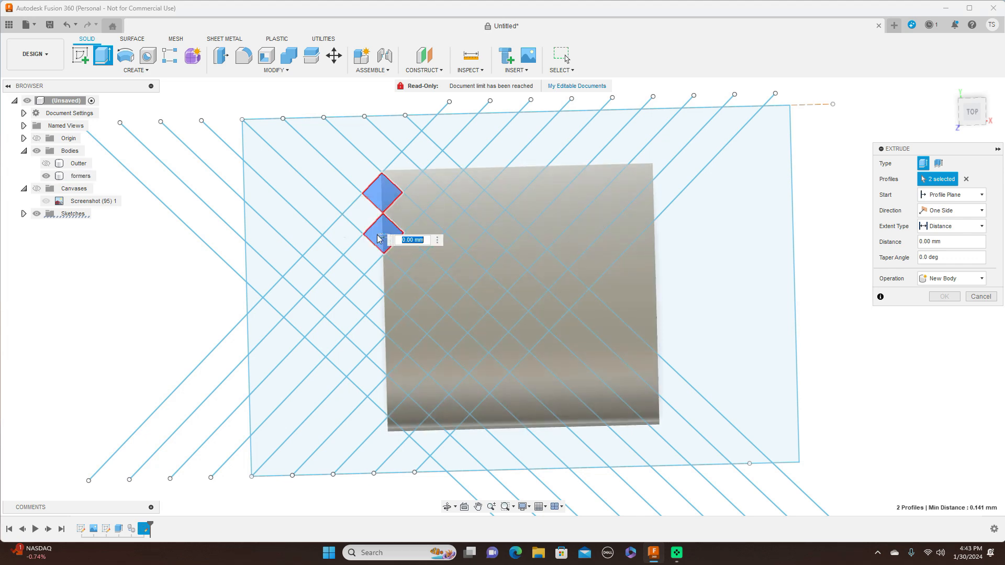
pyautogui.click(383, 271)
pyautogui.click(384, 315)
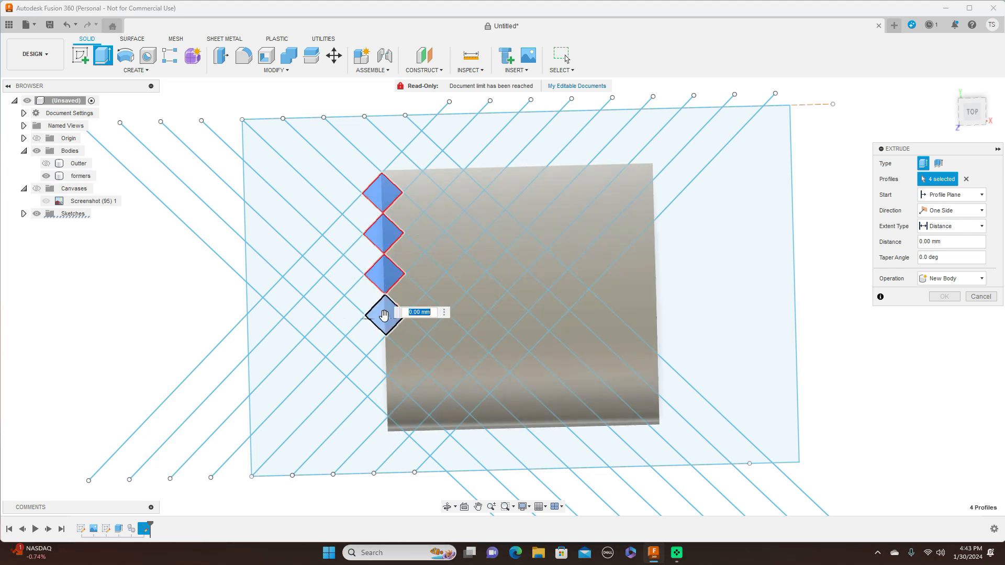
pyautogui.click(385, 354)
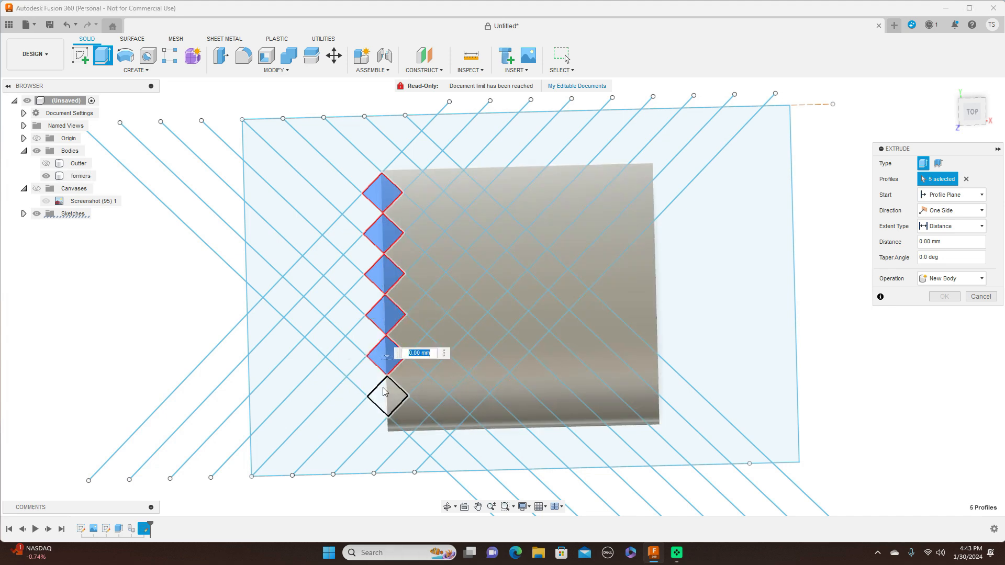
pyautogui.click(383, 392)
pyautogui.moveTo(387, 399); pyautogui.dragTo(391, 432)
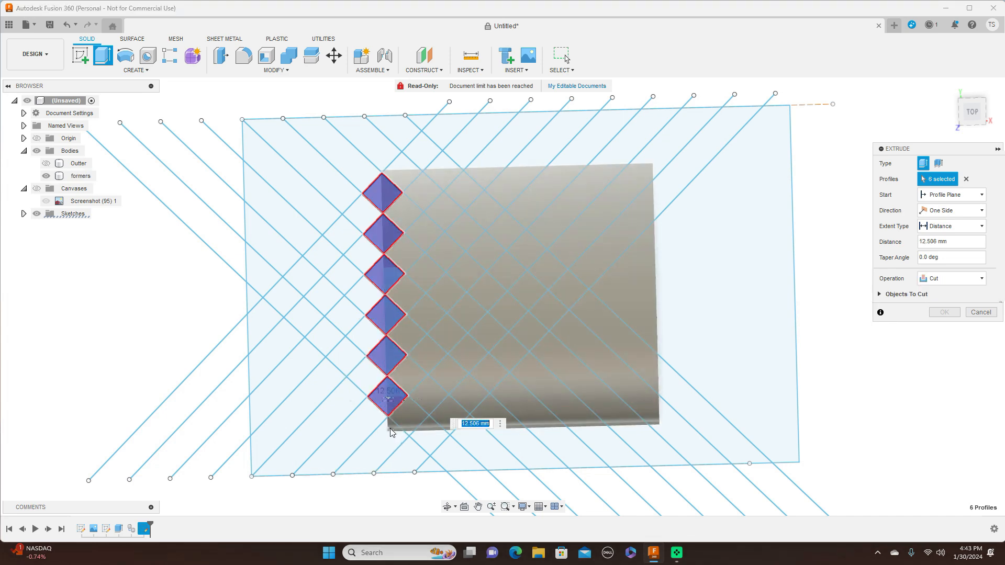
# Add the five neighbouring diamonds outside the body's side edge and the long diagonal strip below them to the extrusion profiles
pyautogui.click(369, 219)
pyautogui.click(370, 257)
pyautogui.click(370, 293)
pyautogui.click(370, 335)
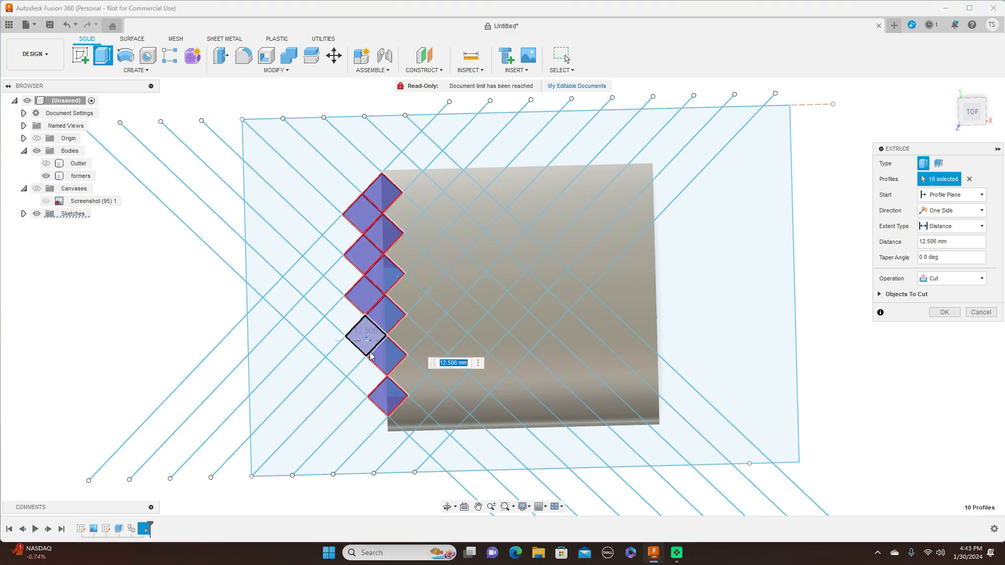
pyautogui.click(372, 375)
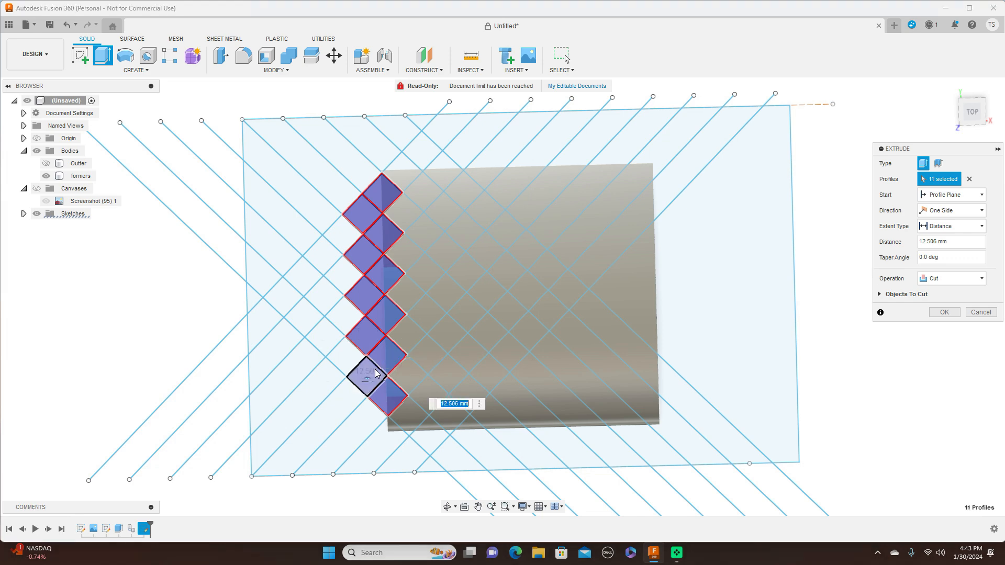
pyautogui.click(373, 419)
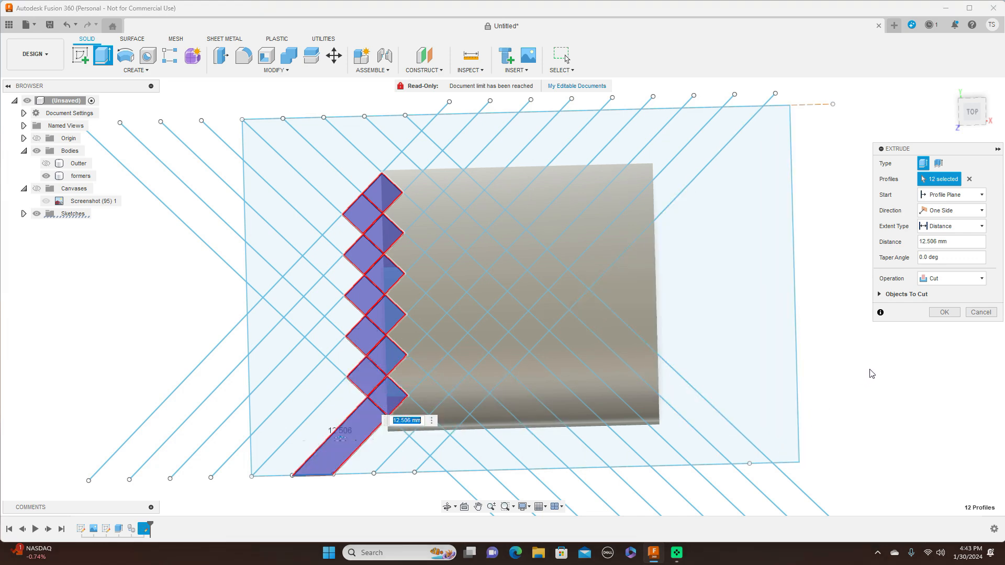
# Make the extrusion two-sided with distances of 30 mm and 20 mm, and cut the selected cells from the formers body
pyautogui.click(977, 128)
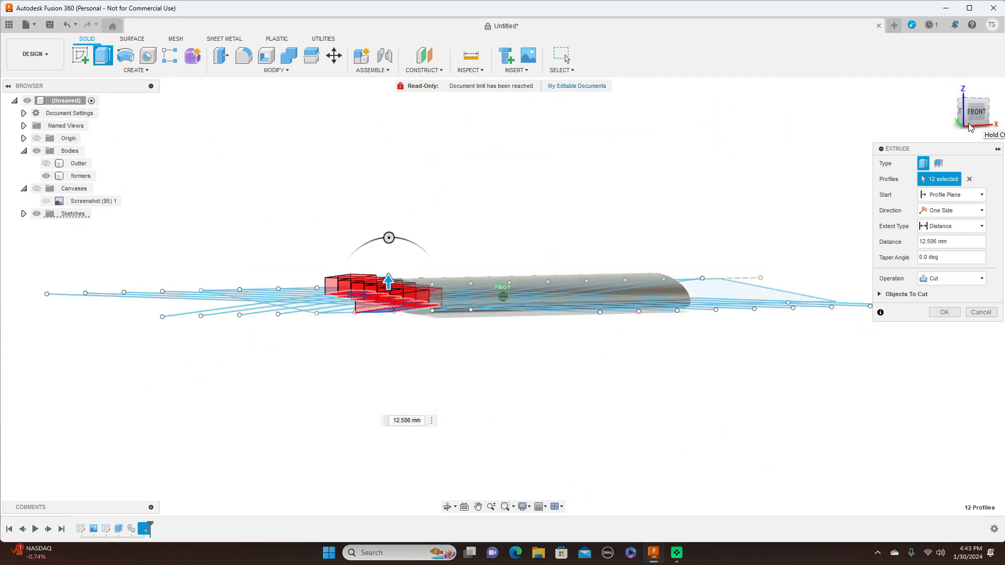
pyautogui.click(976, 113)
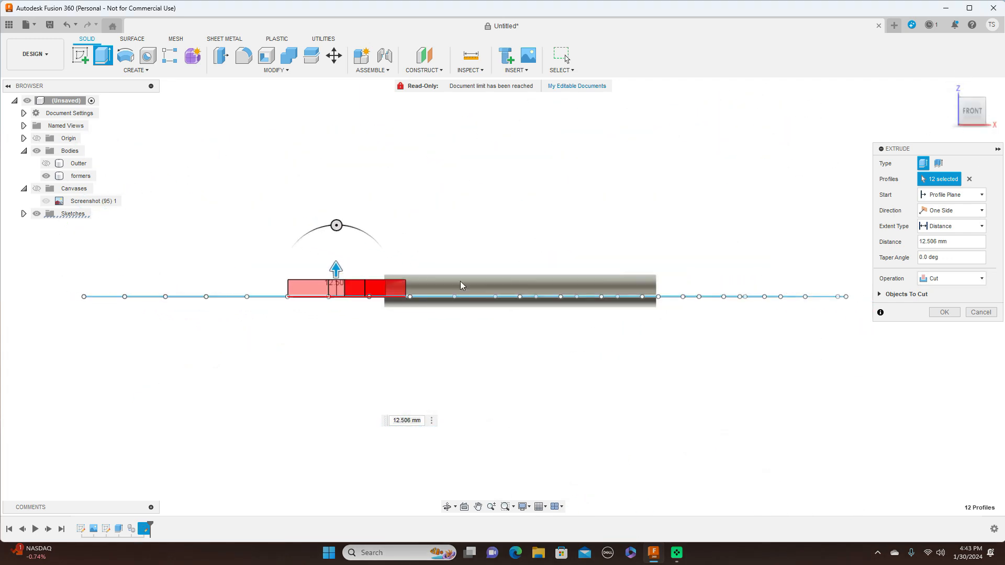
pyautogui.click(979, 211)
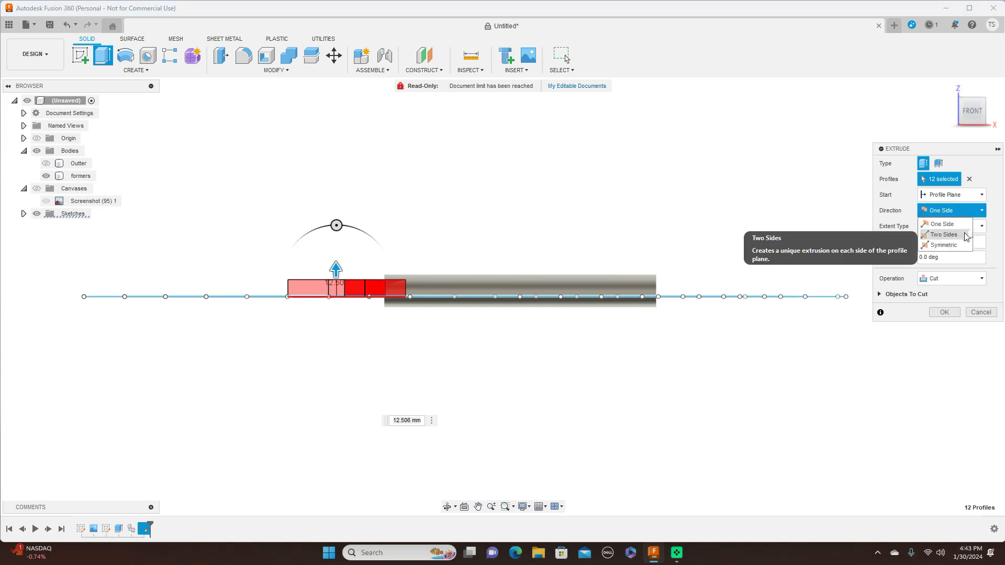
pyautogui.click(965, 235)
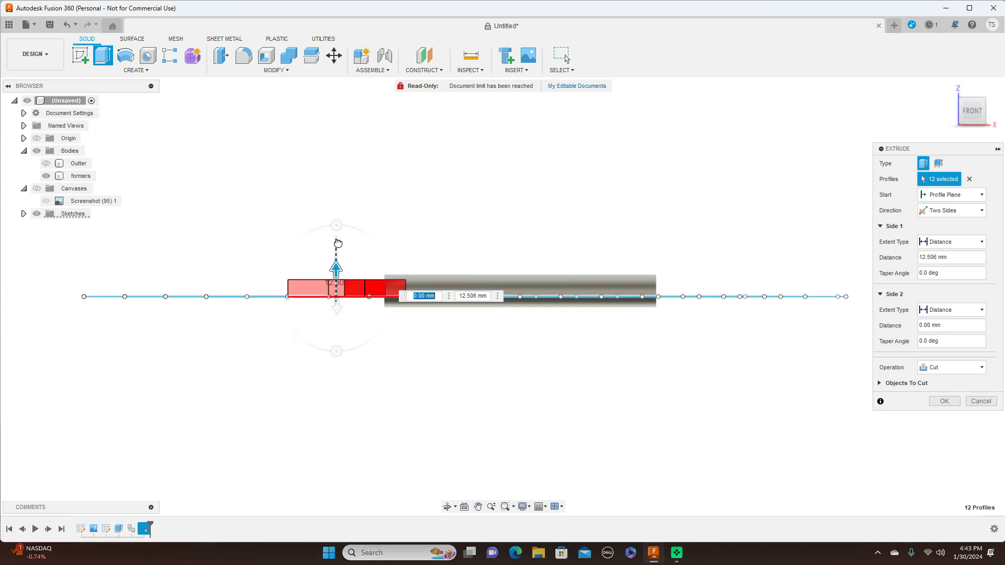
pyautogui.moveTo(338, 243); pyautogui.dragTo(337, 242)
pyautogui.moveTo(336, 307); pyautogui.dragTo(337, 334)
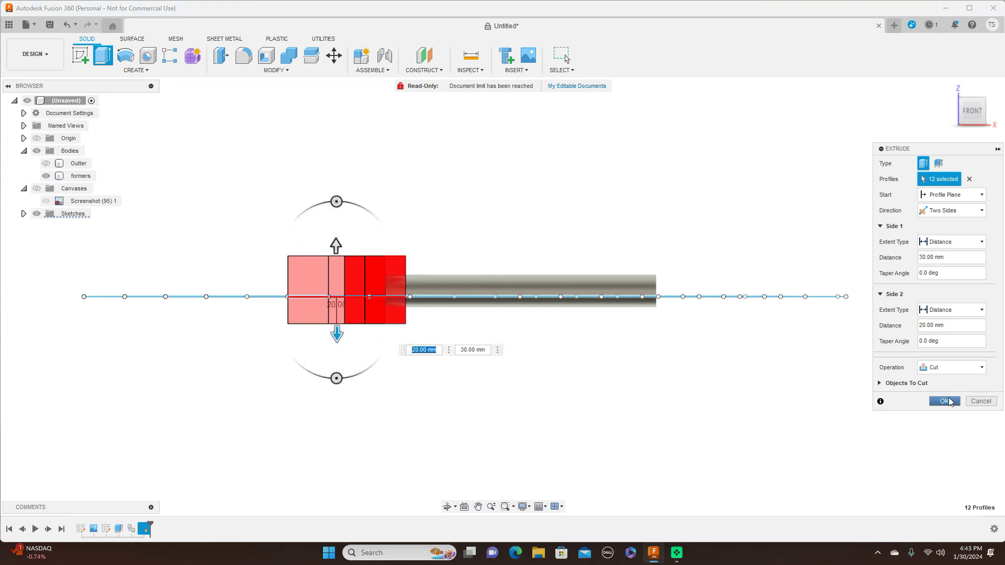
pyautogui.click(947, 402)
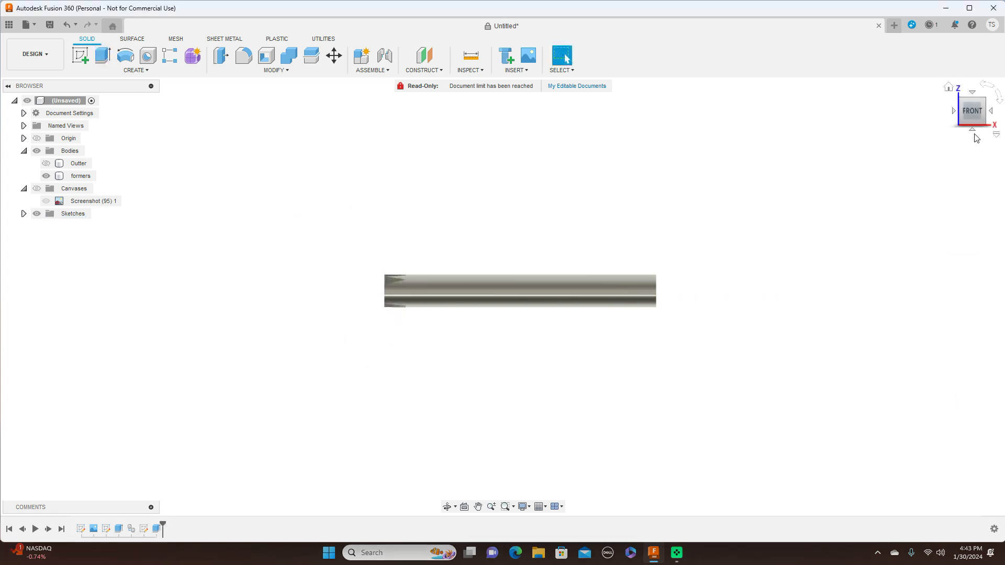
pyautogui.click(976, 101)
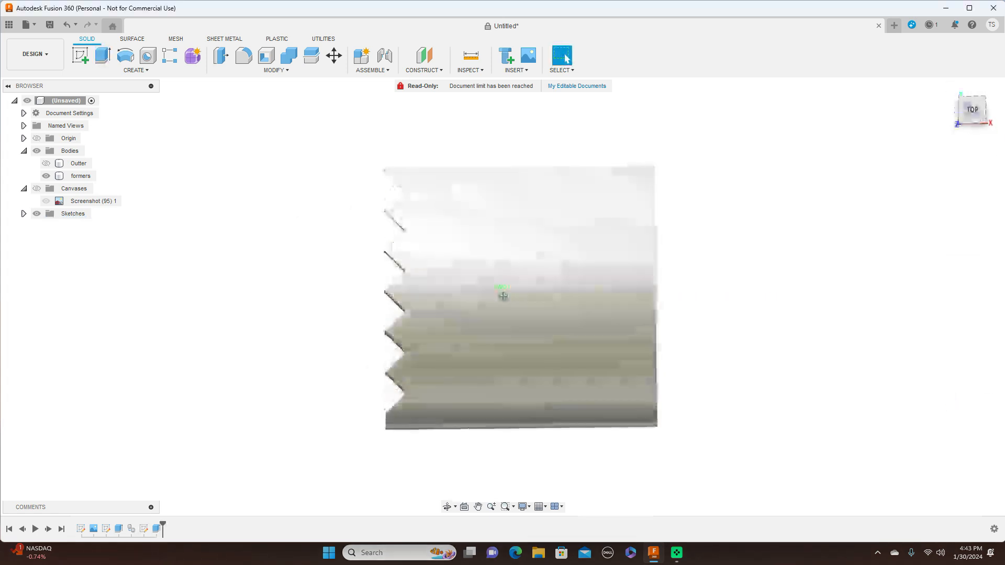
pyautogui.moveTo(972, 110); pyautogui.dragTo(972, 110)
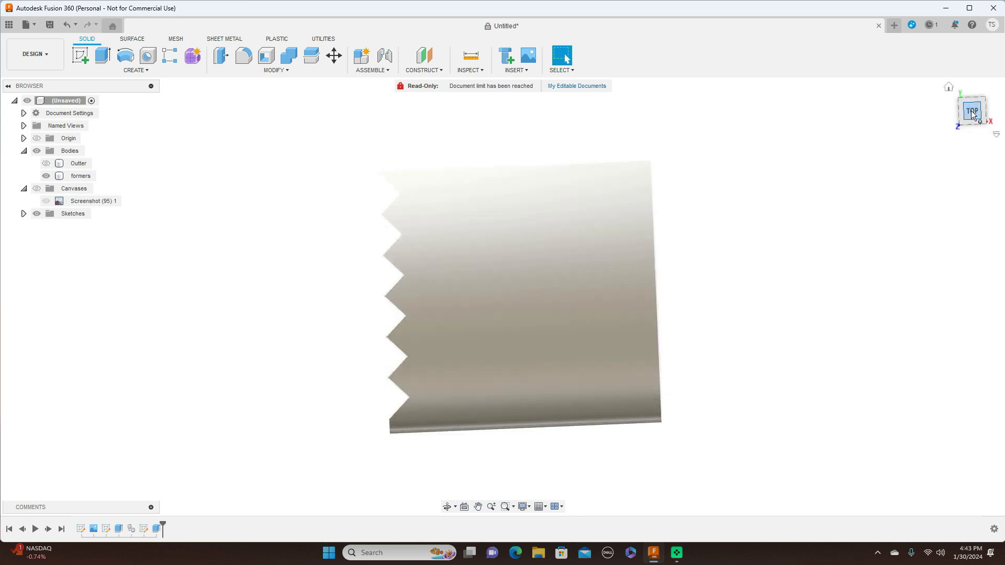
pyautogui.click(973, 112)
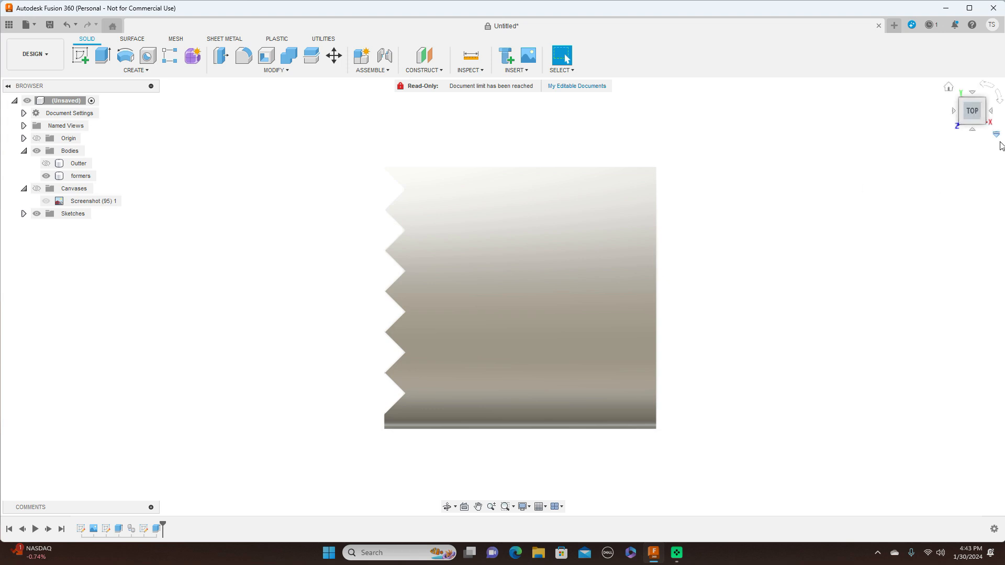
pyautogui.moveTo(975, 100); pyautogui.dragTo(976, 108)
pyautogui.click(974, 108)
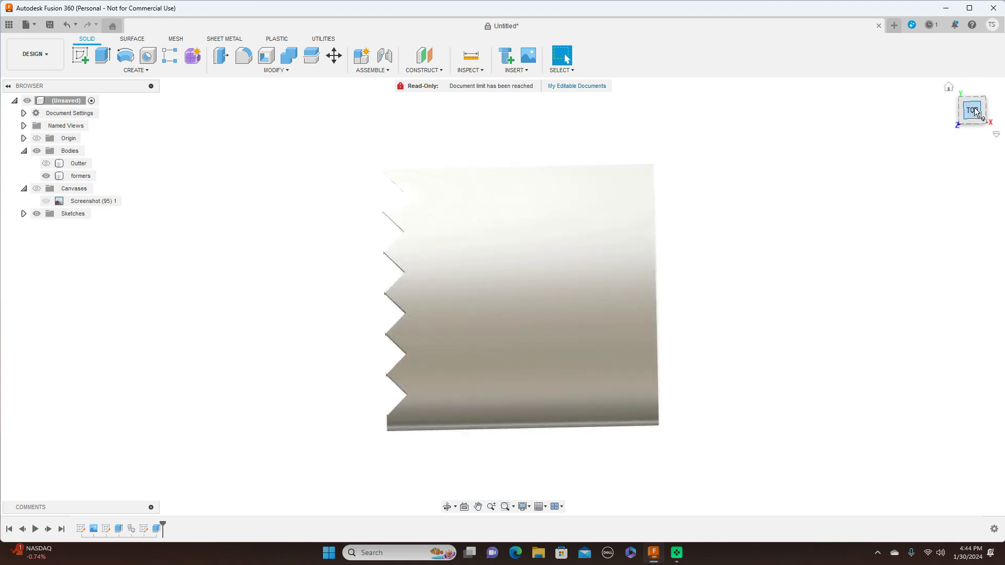
pyautogui.click(457, 276)
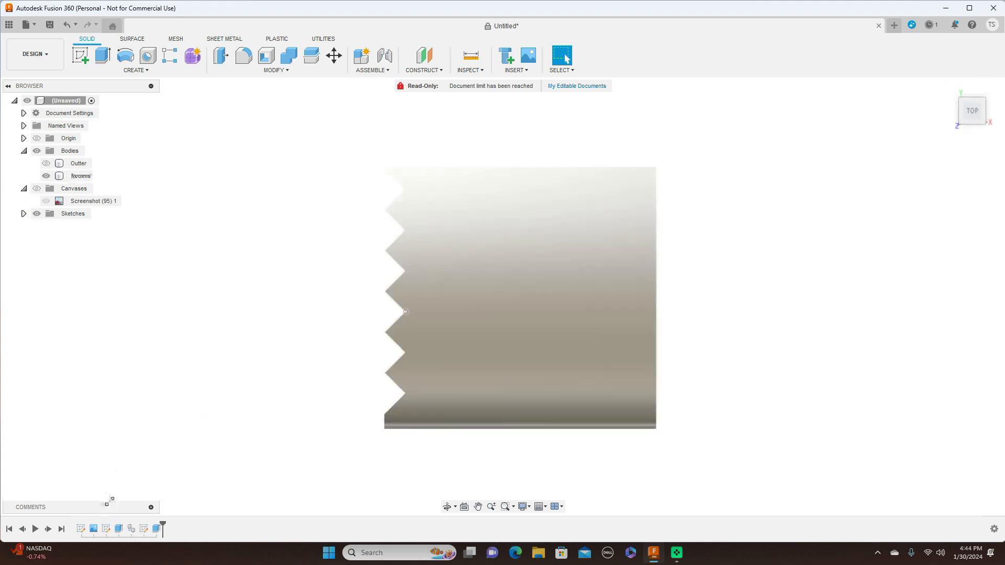
# Start a rectangular pattern of the diamond cut feature, using the wing body's long front edge as the pattern axis
pyautogui.click(157, 529)
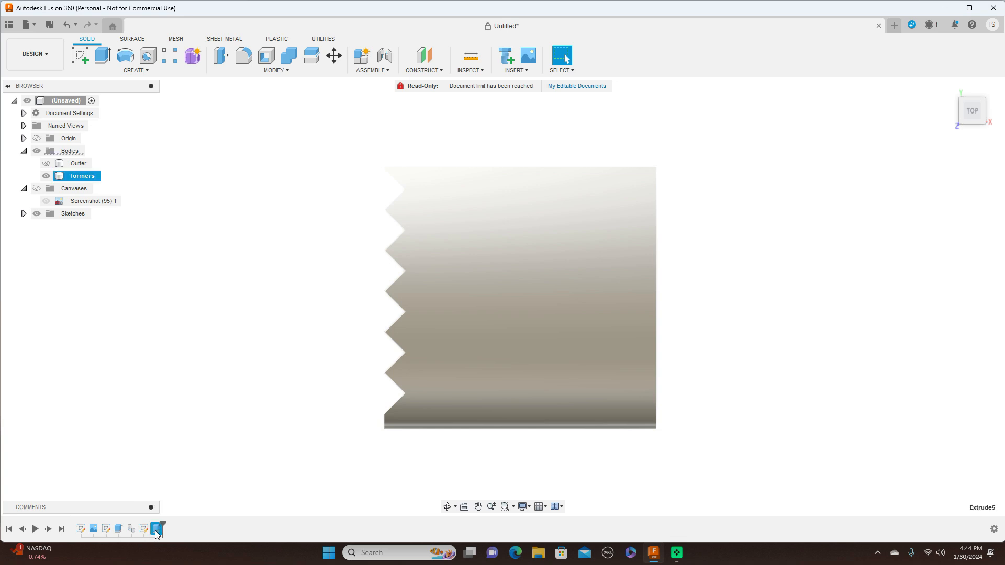
pyautogui.click(146, 72)
pyautogui.moveTo(132, 283)
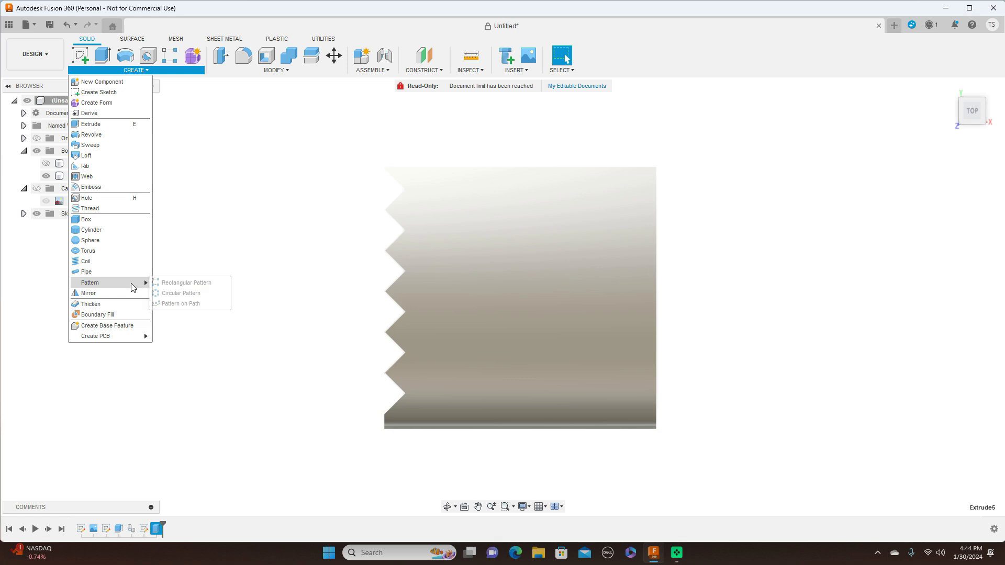
pyautogui.click(170, 284)
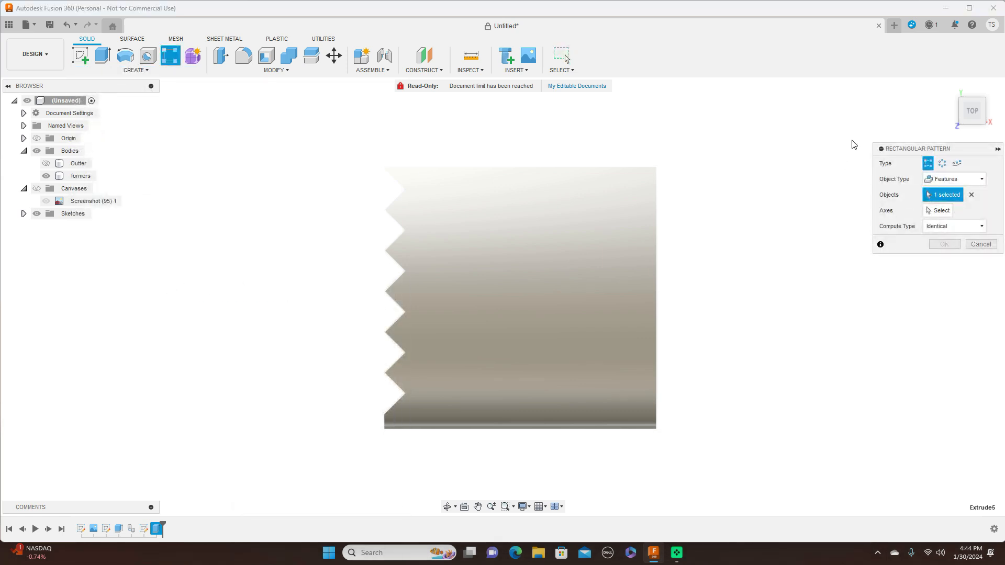
pyautogui.moveTo(969, 112); pyautogui.dragTo(998, 97)
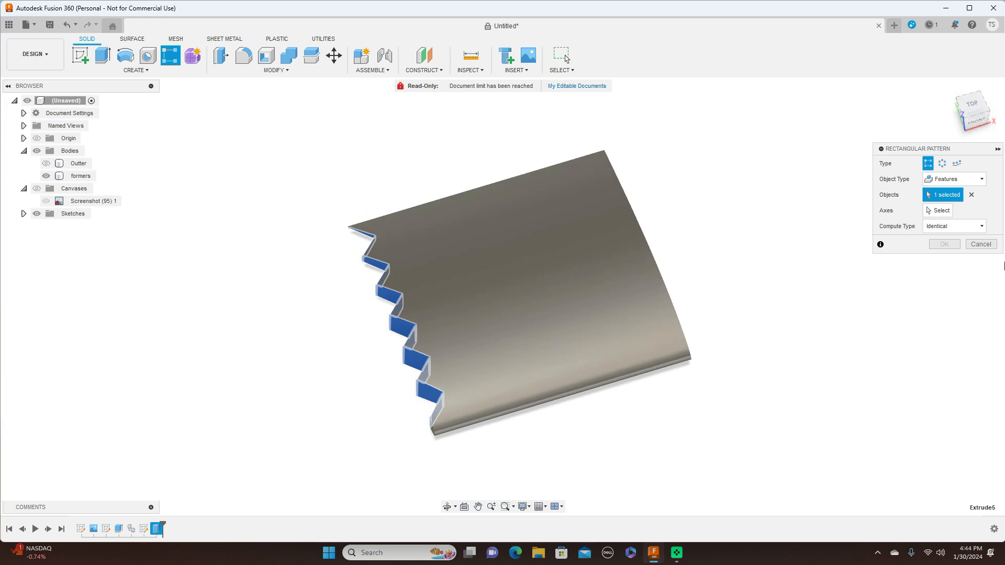
pyautogui.click(943, 210)
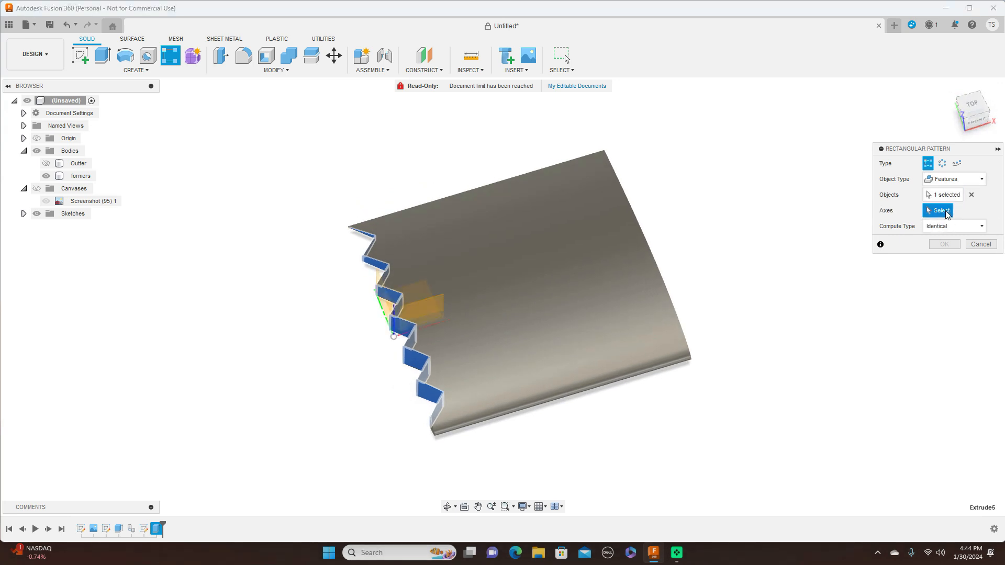
pyautogui.click(549, 407)
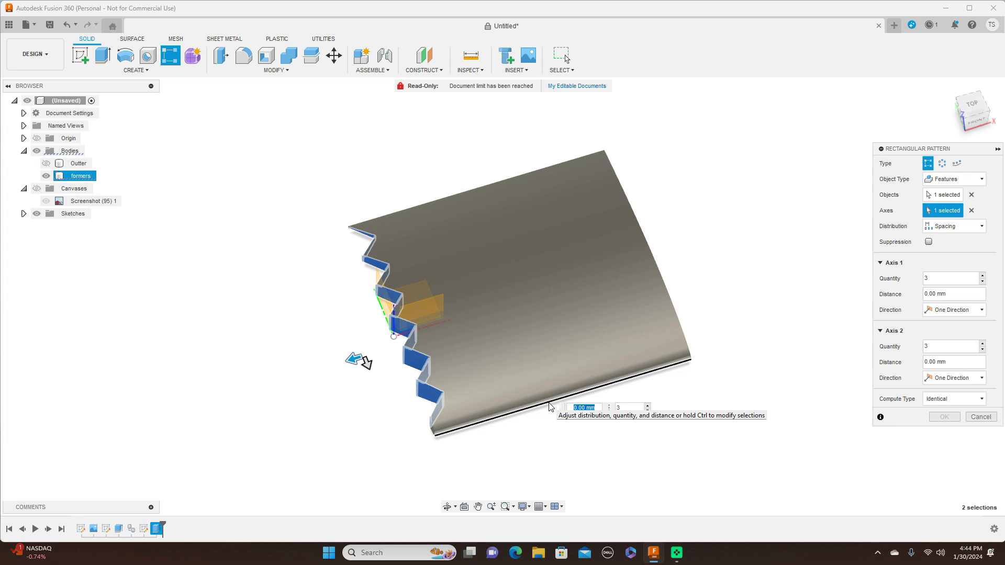
# Set the pattern's first-axis distance to -30 mm so the cut copies run across the wing body
pyautogui.click(969, 104)
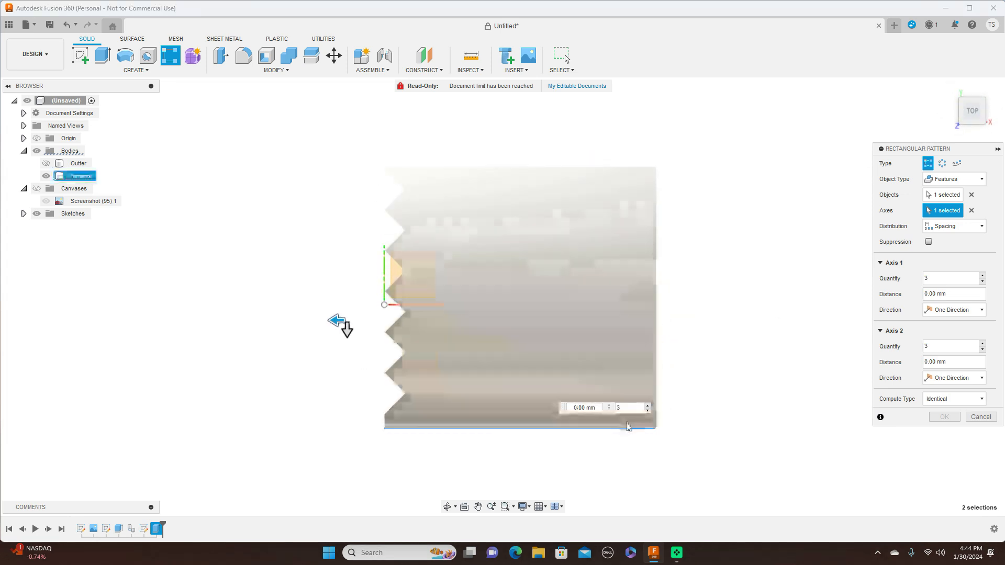
pyautogui.press('Return')
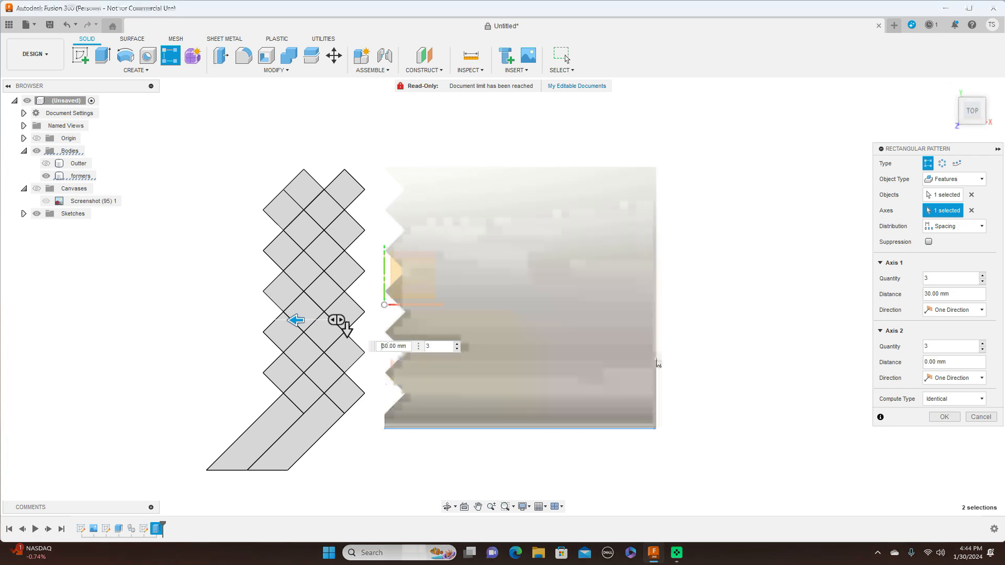
pyautogui.write('-')
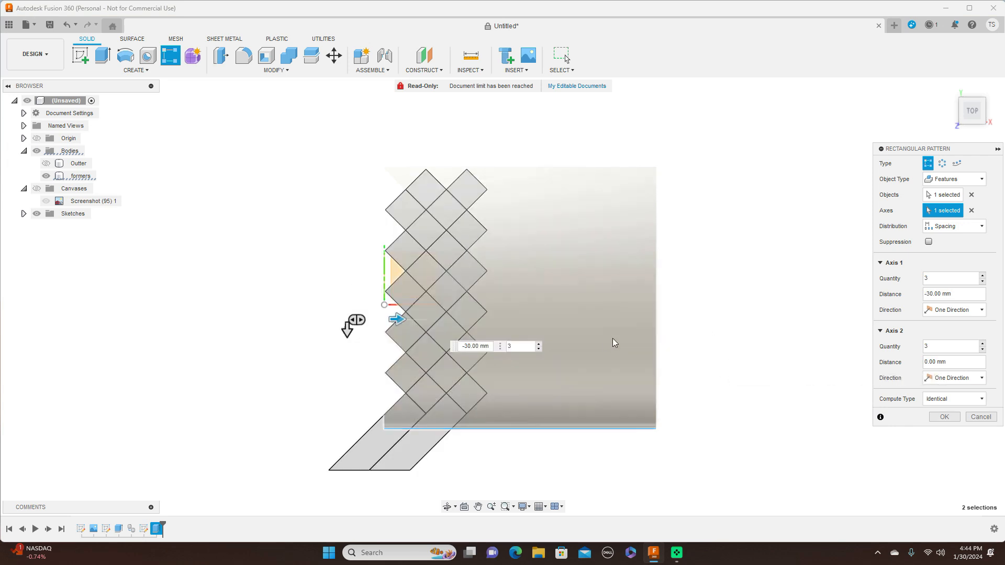
# Raise the pattern's first-axis quantity to 8 and create it, cutting the diamond cells across the whole formers body
pyautogui.click(540, 345)
pyautogui.click(540, 344)
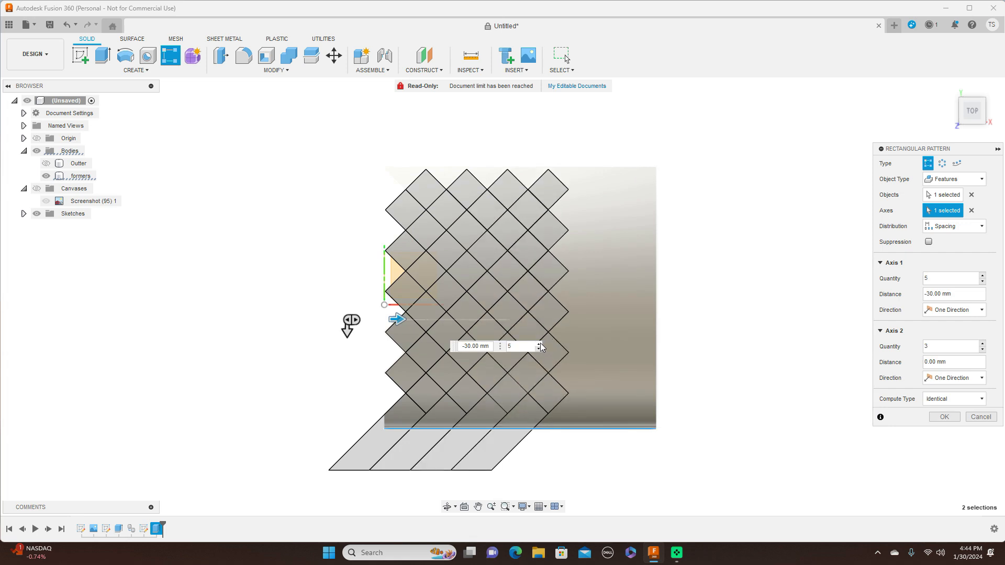
pyautogui.click(540, 344)
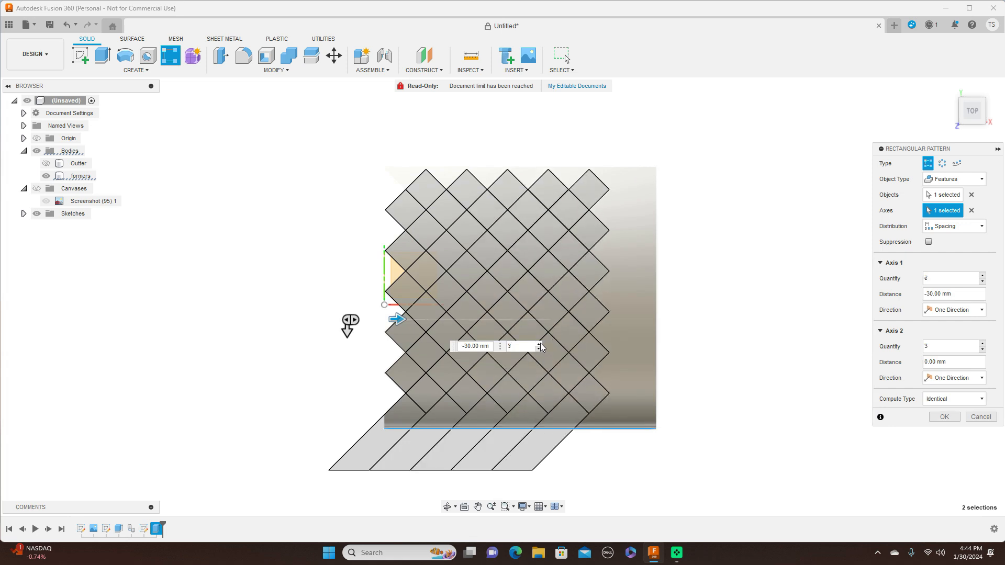
pyautogui.click(540, 345)
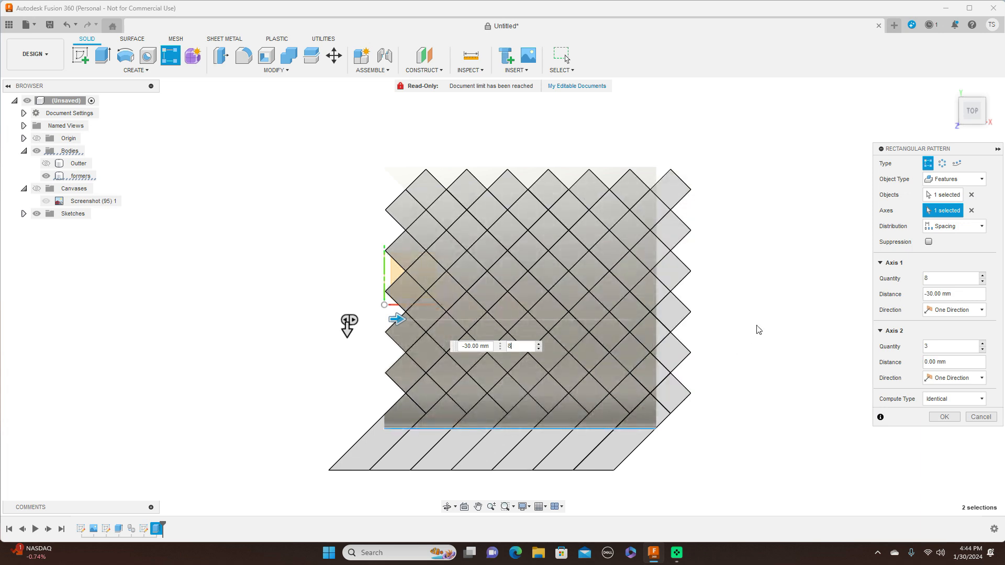
pyautogui.click(945, 417)
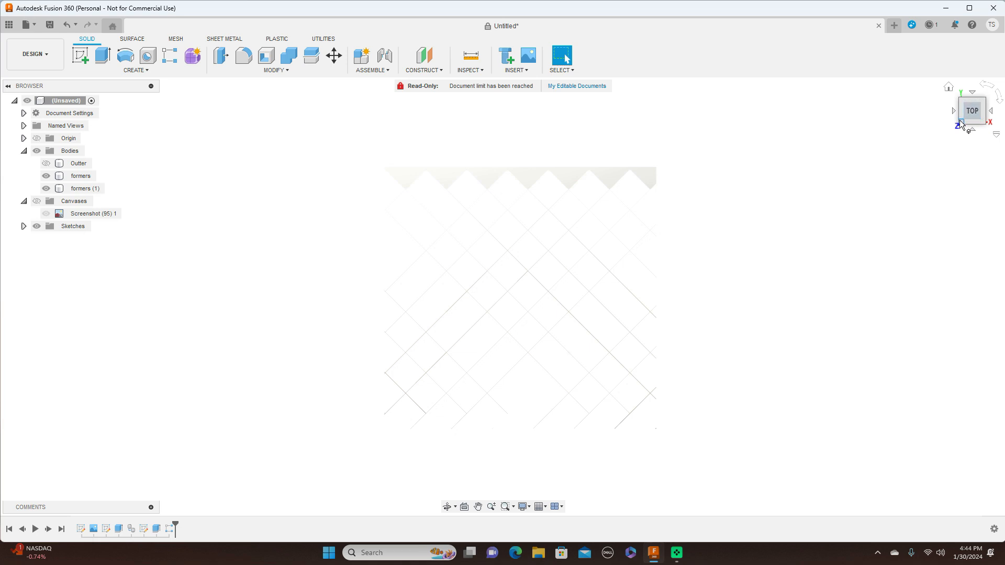
pyautogui.moveTo(962, 127)
pyautogui.mouseDown()
pyautogui.moveTo(985, 82)
pyautogui.moveTo(985, 98)
pyautogui.moveTo(964, 97)
pyautogui.moveTo(954, 73)
pyautogui.moveTo(996, 77)
pyautogui.mouseUp()
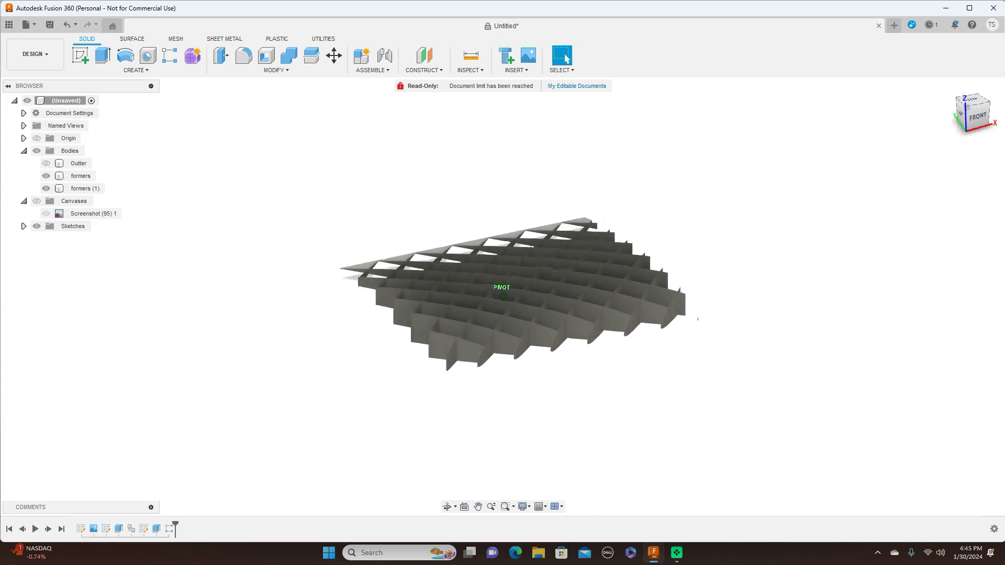
# Show the Outter body around the formers grid to check how they fit together, and hide it again
pyautogui.click(49, 162)
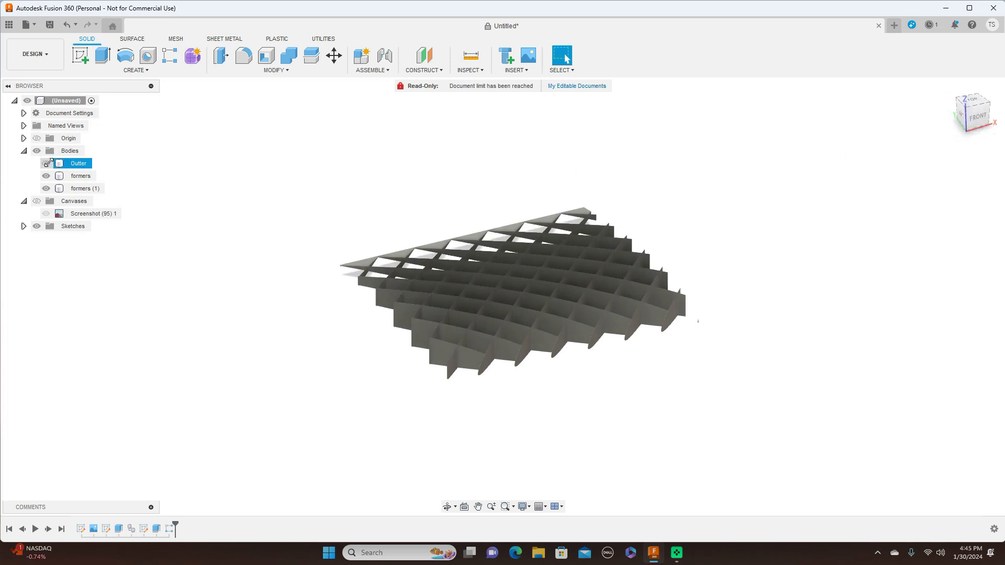
pyautogui.click(47, 163)
pyautogui.moveTo(968, 129)
pyautogui.mouseDown()
pyautogui.moveTo(953, 108)
pyautogui.moveTo(936, 130)
pyautogui.moveTo(915, 131)
pyautogui.moveTo(898, 111)
pyautogui.moveTo(901, 166)
pyautogui.moveTo(902, 157)
pyautogui.moveTo(995, 161)
pyautogui.moveTo(999, 113)
pyautogui.moveTo(986, 140)
pyautogui.moveTo(952, 148)
pyautogui.mouseUp()
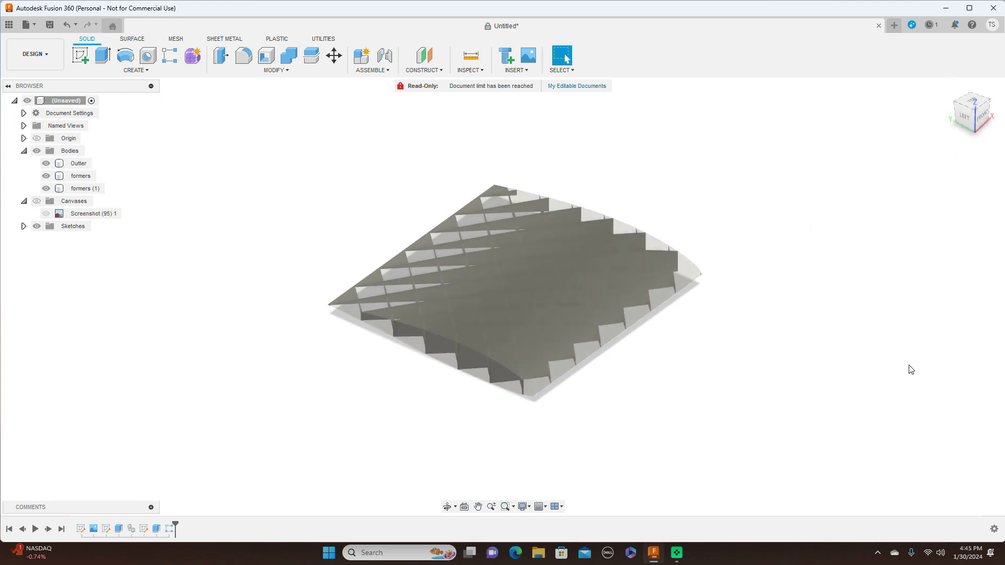
pyautogui.click(49, 165)
pyautogui.click(47, 164)
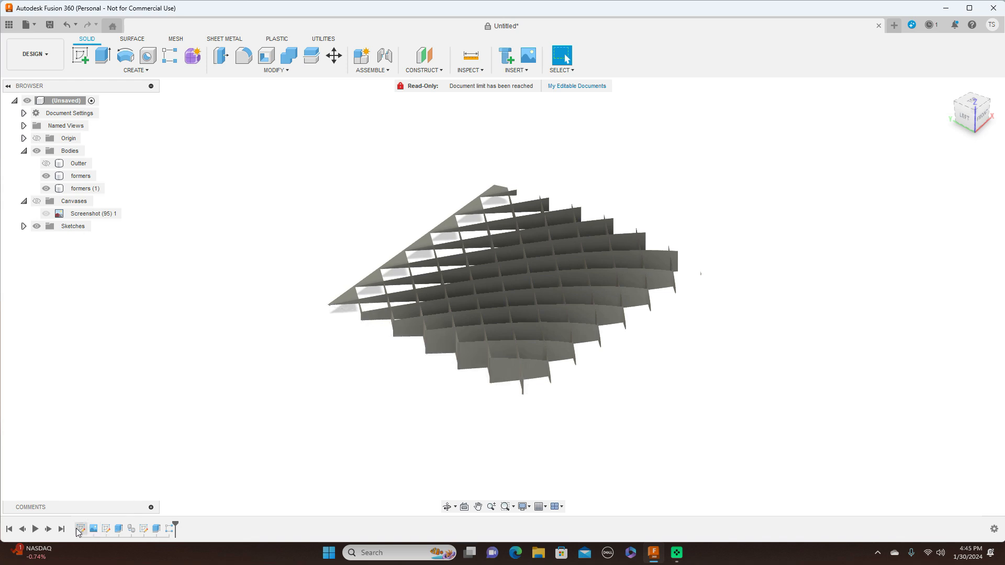
# Open the airfoil profile sketch for editing, facing it from the right side
pyautogui.click(107, 531)
pyautogui.rightClick(109, 530)
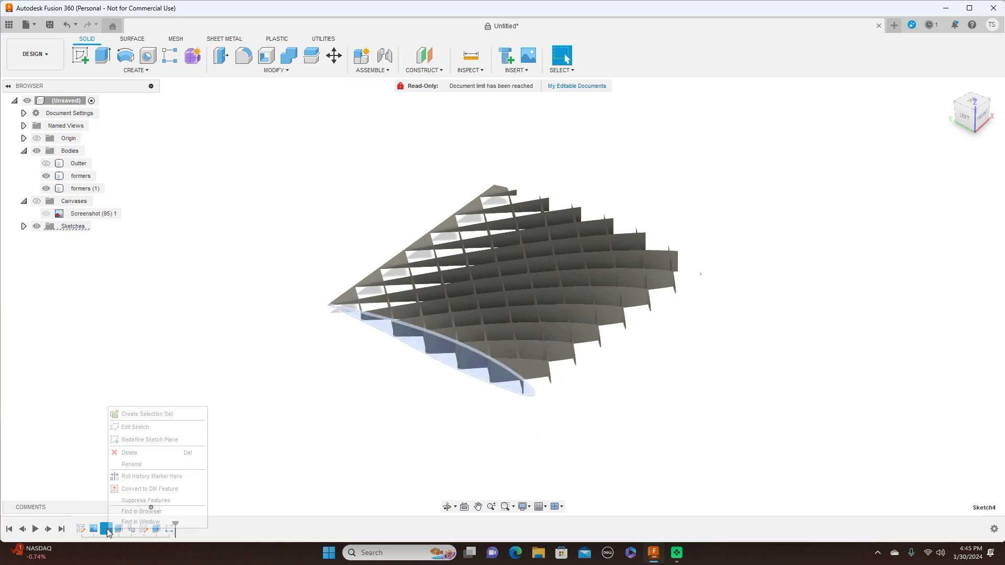
pyautogui.click(163, 432)
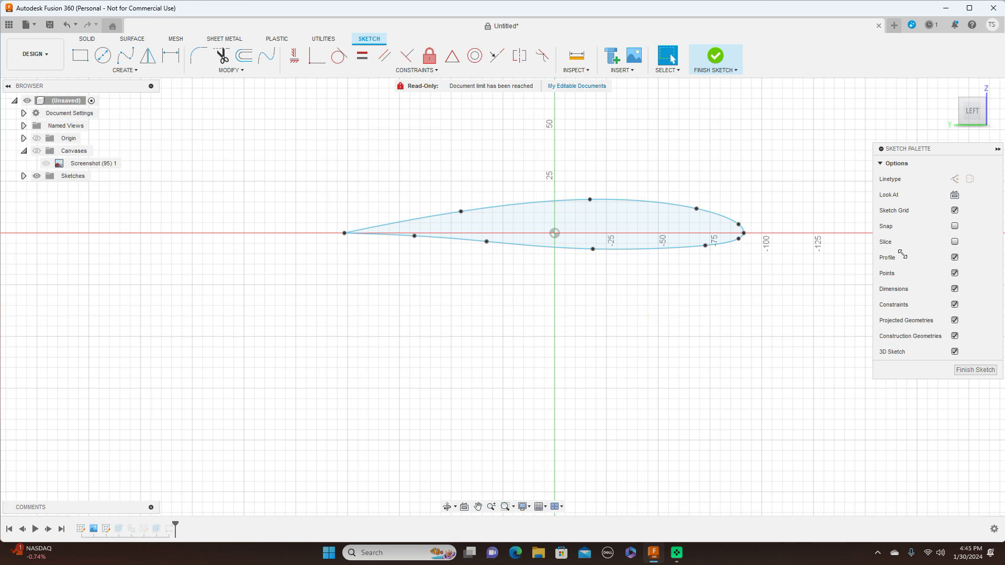
pyautogui.moveTo(985, 114)
pyautogui.moveTo(985, 114); pyautogui.dragTo(910, 118)
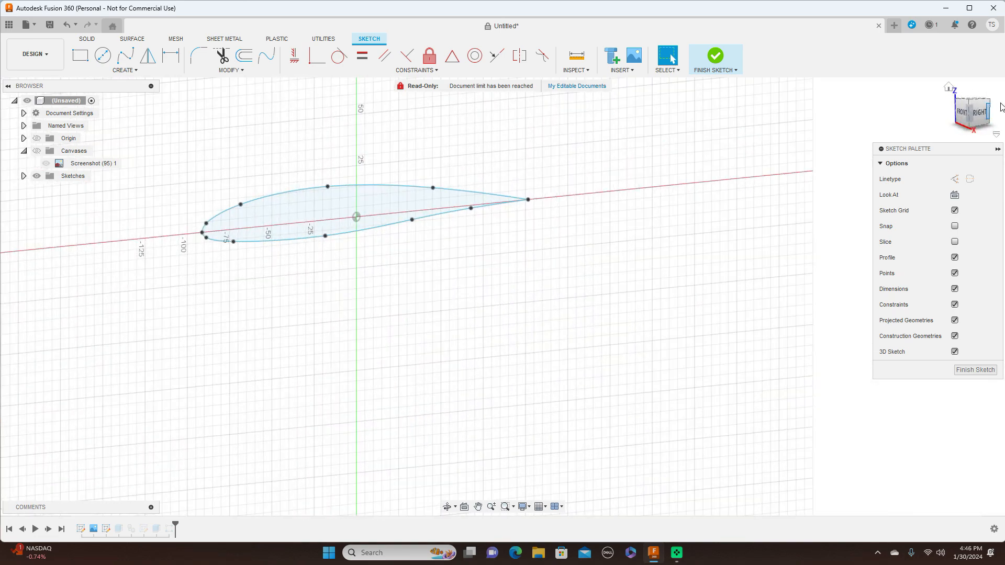
pyautogui.click(980, 113)
pyautogui.scroll(3, 586, 296)
pyautogui.scroll(-1, 586, 296)
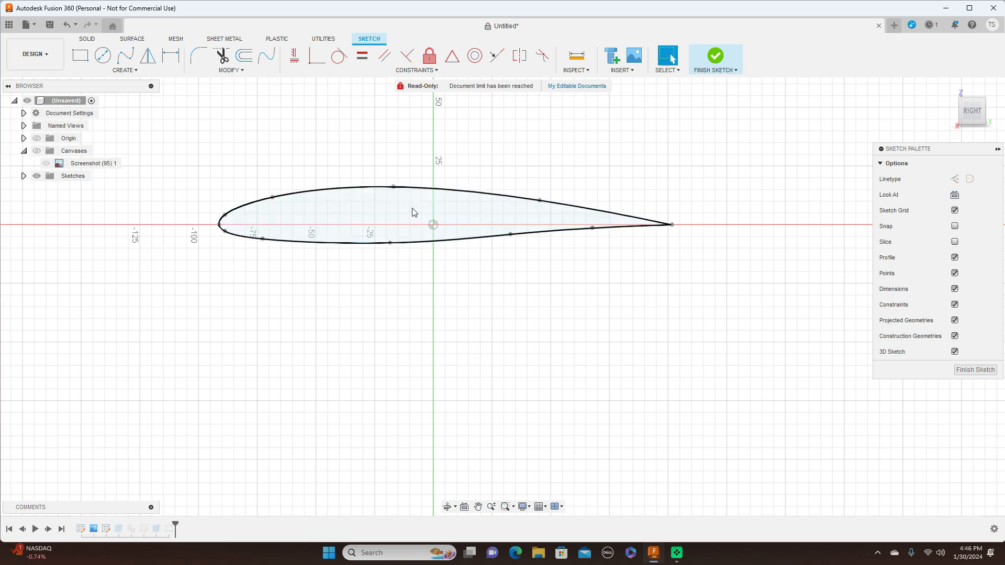
pyautogui.scroll(1, 413, 212)
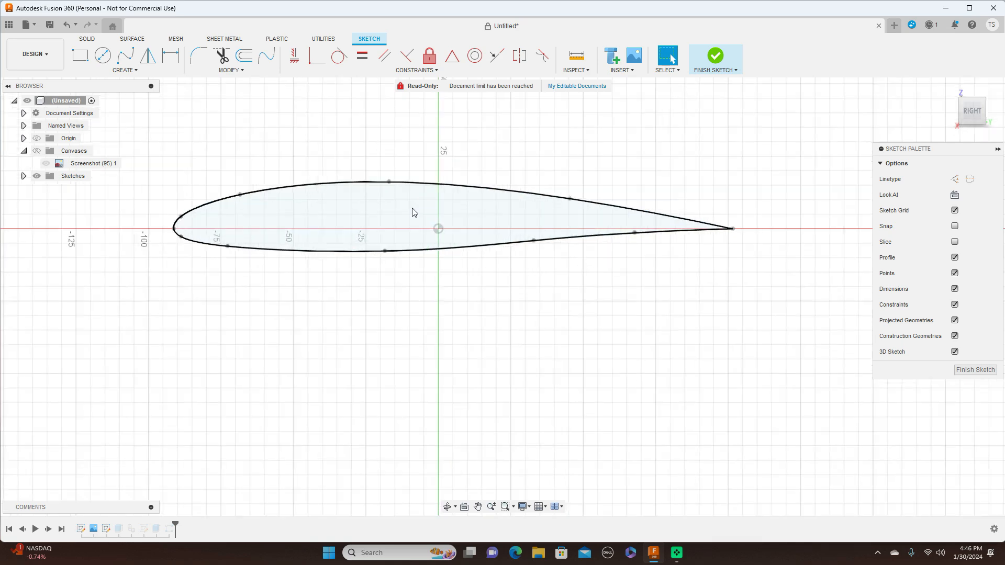
pyautogui.click(378, 187)
pyautogui.click(501, 298)
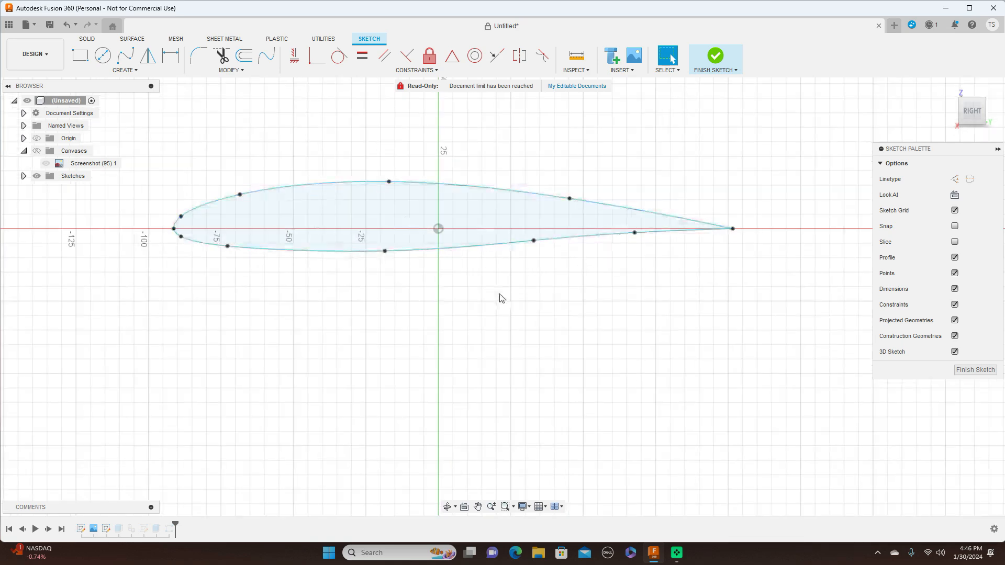
pyautogui.scroll(-2, 501, 298)
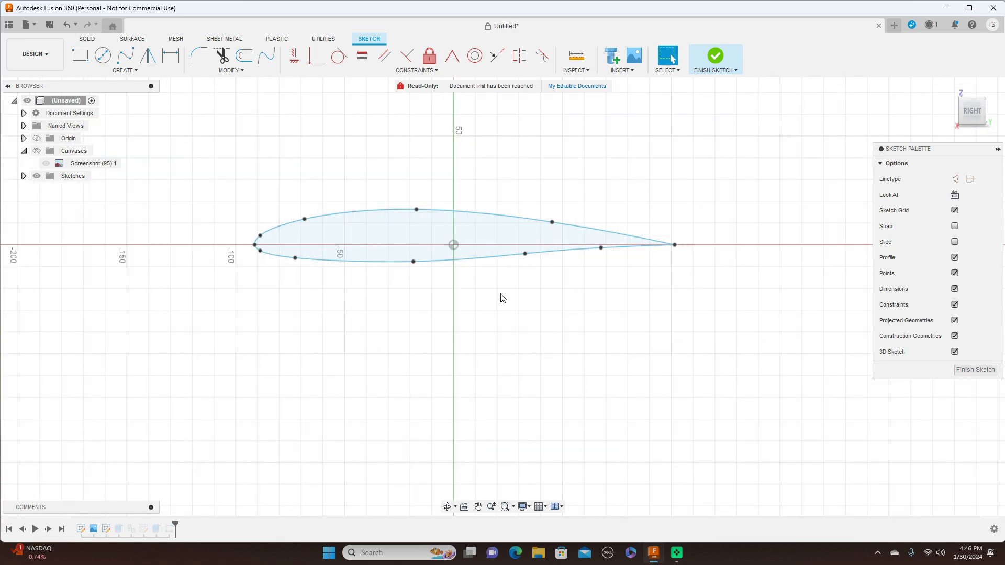
pyautogui.scroll(1, 501, 298)
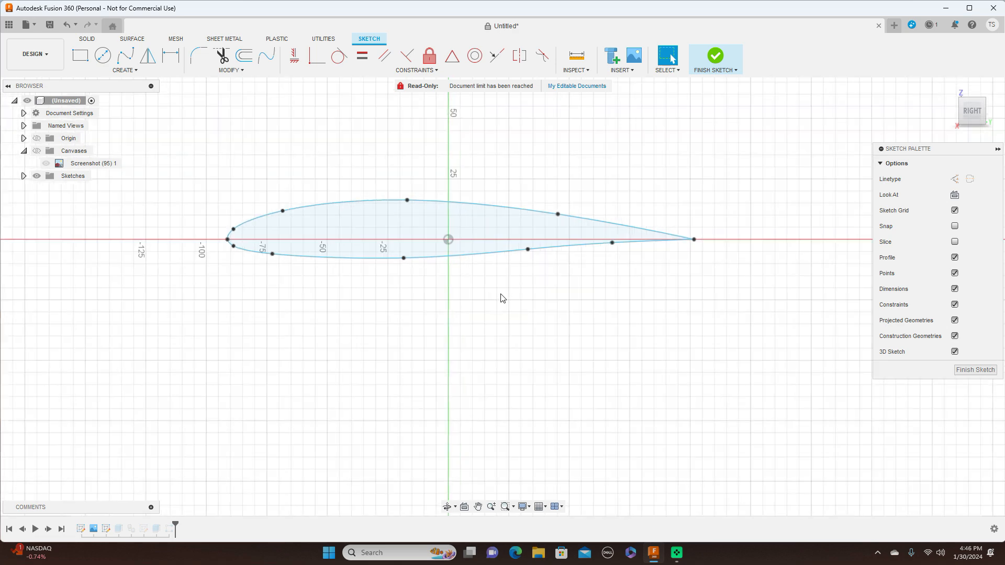
pyautogui.click(131, 60)
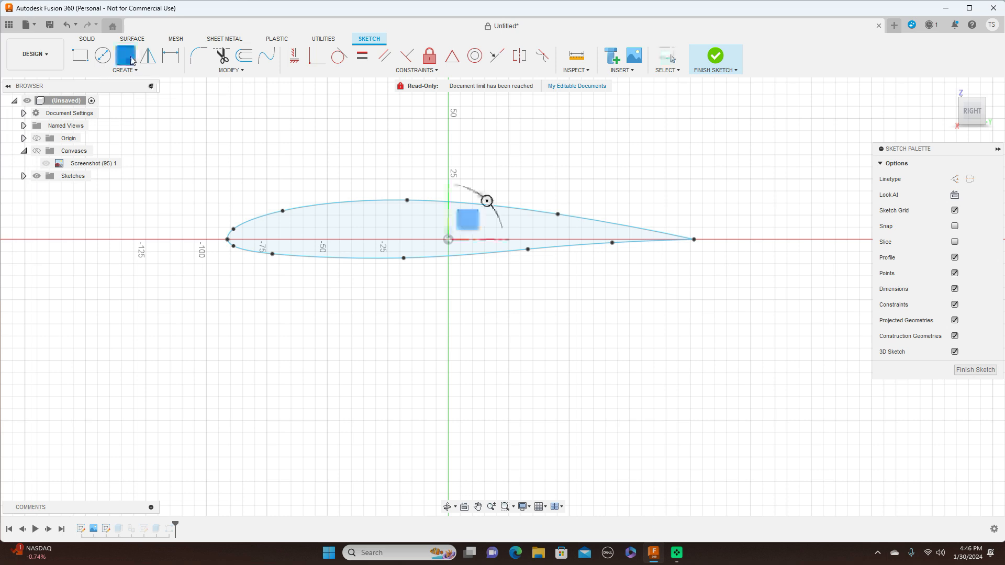
pyautogui.scroll(1, 255, 152)
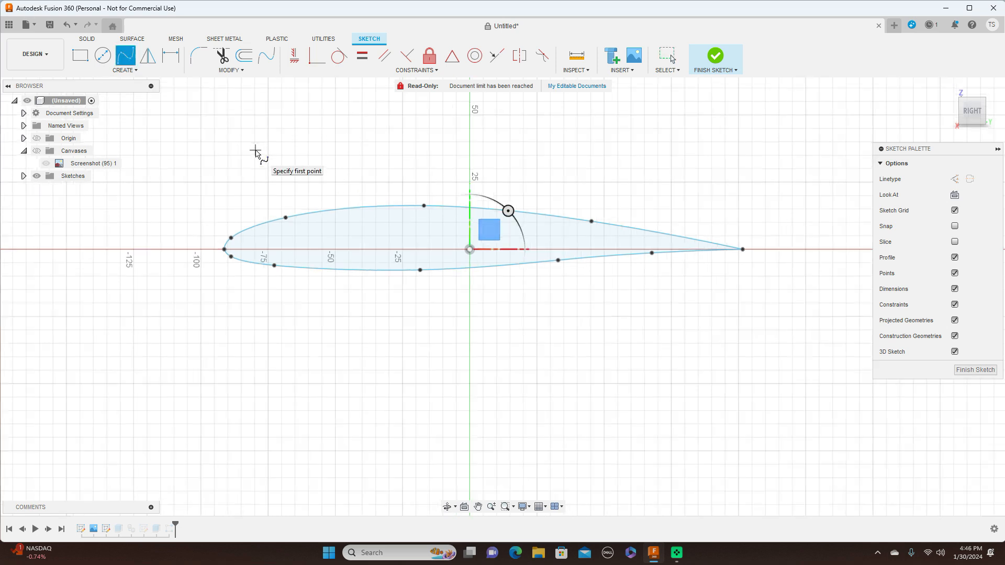
pyautogui.click(219, 250)
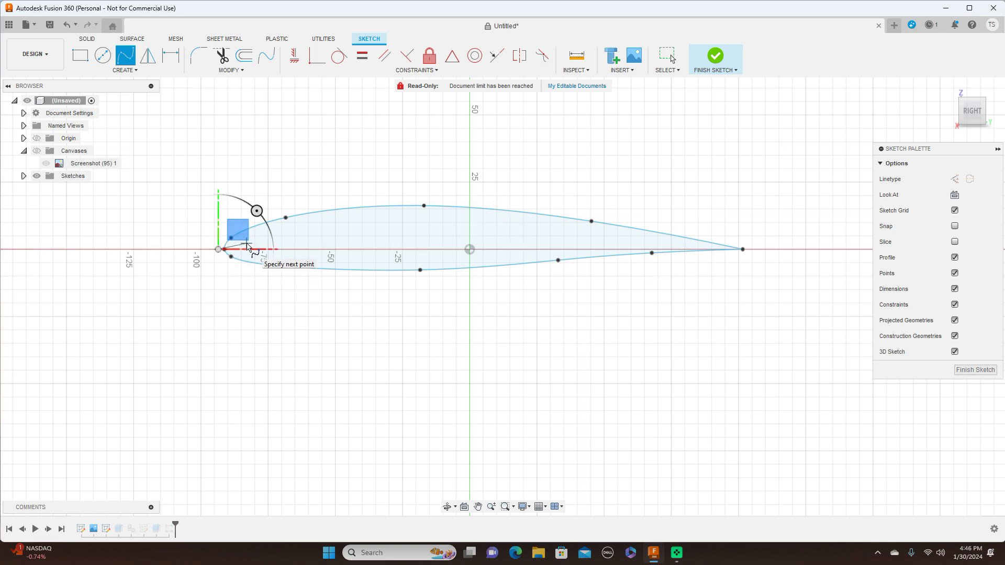
pyautogui.click(247, 244)
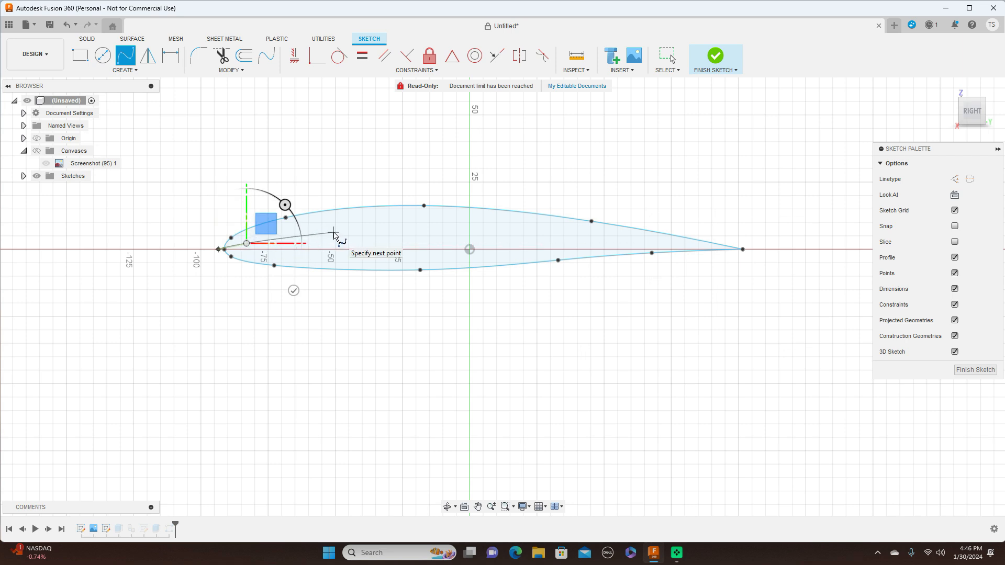
pyautogui.click(333, 233)
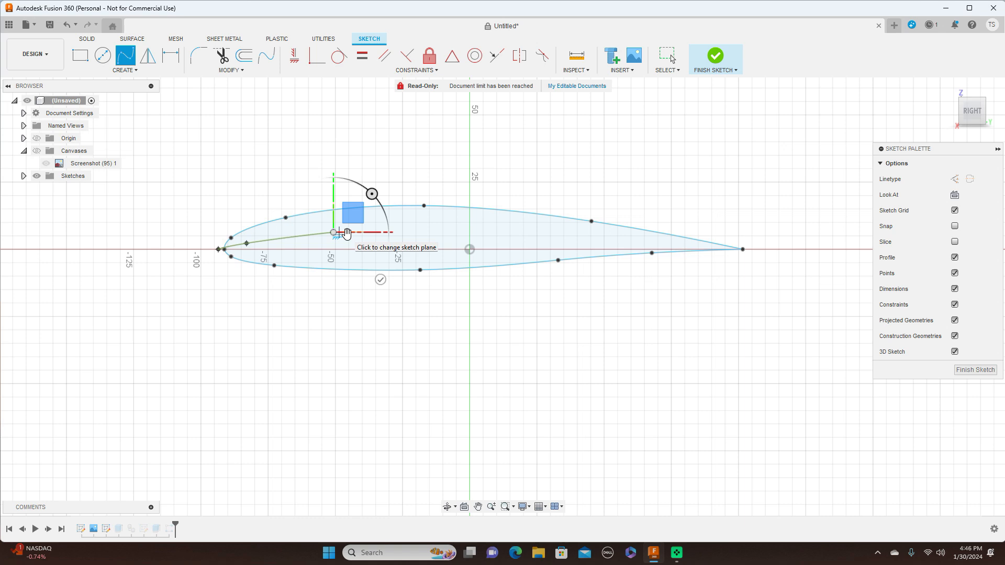
pyautogui.scroll(1, 341, 234)
pyautogui.rightClick(339, 235)
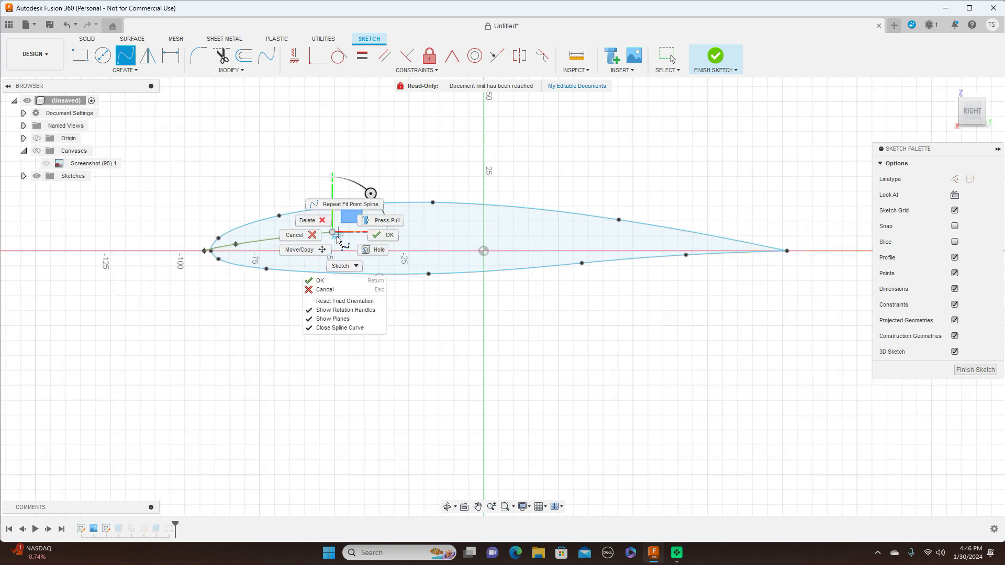
pyautogui.click(309, 237)
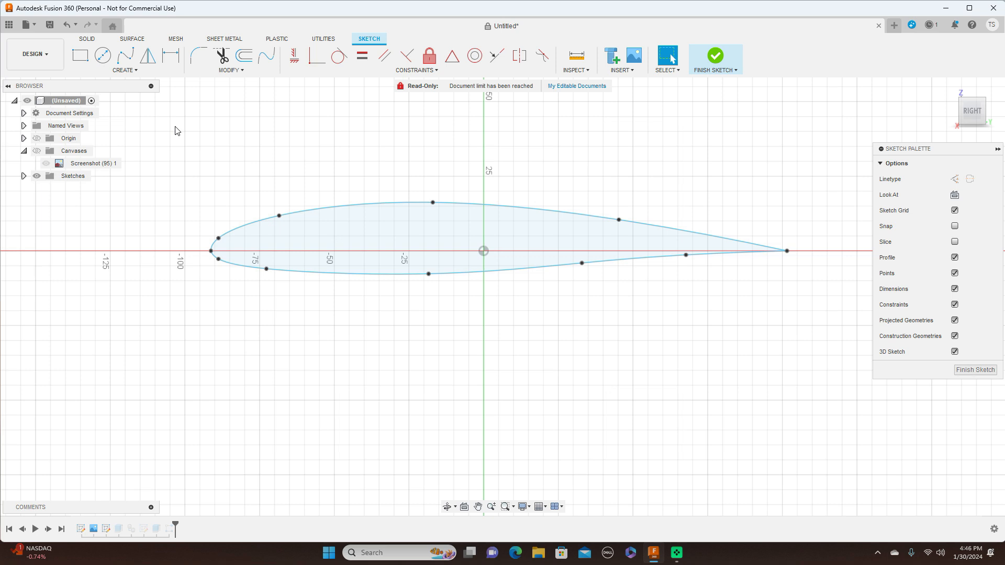
# Sketch a horizontal line along the airfoil's chord, from just ahead of the leading edge to beyond the trailing edge
pyautogui.press('m')
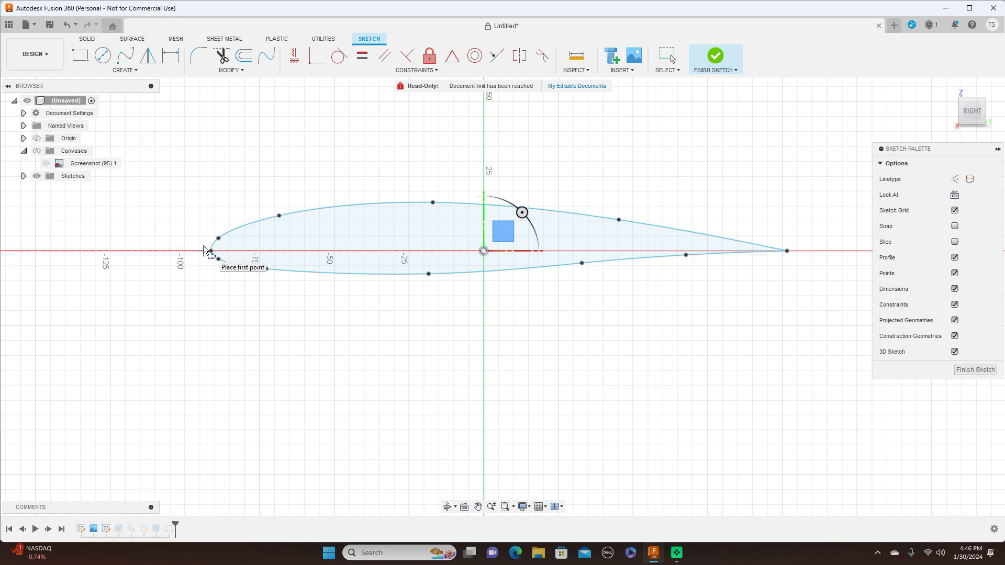
pyautogui.click(205, 250)
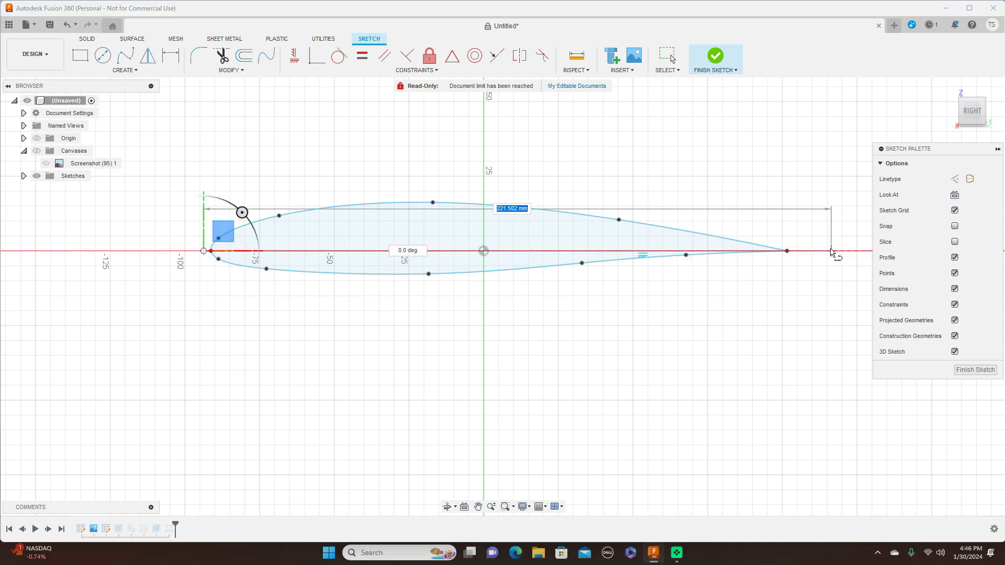
pyautogui.click(830, 249)
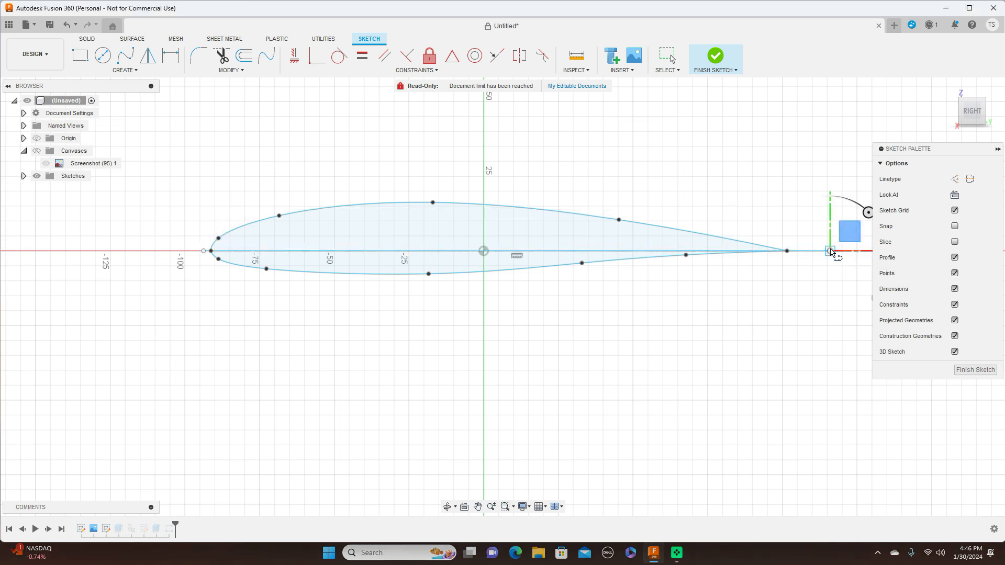
pyautogui.rightClick(831, 250)
pyautogui.click(863, 251)
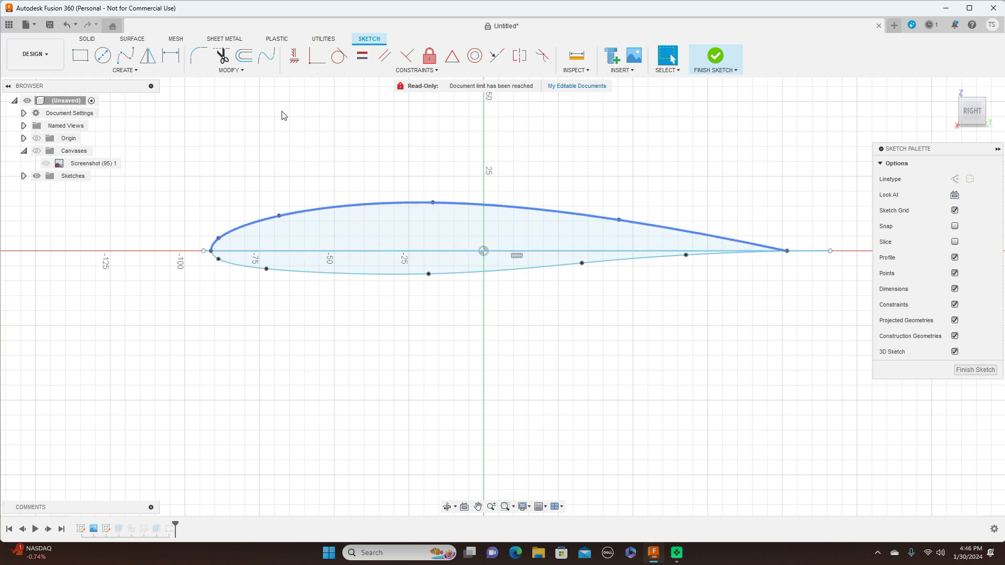
# Offset the chord line 0.6 mm downward and finish the sketch
pyautogui.click(246, 58)
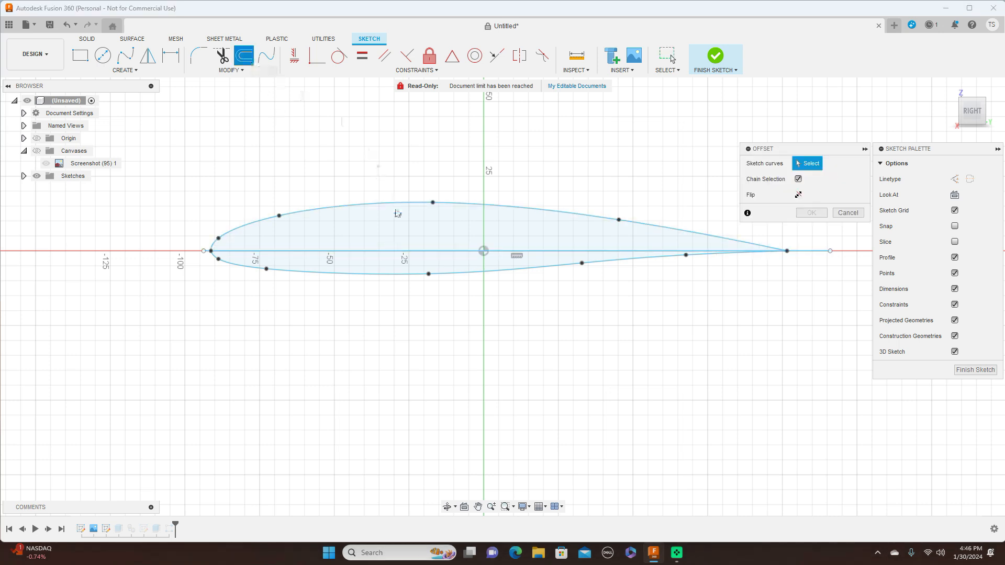
pyautogui.click(398, 252)
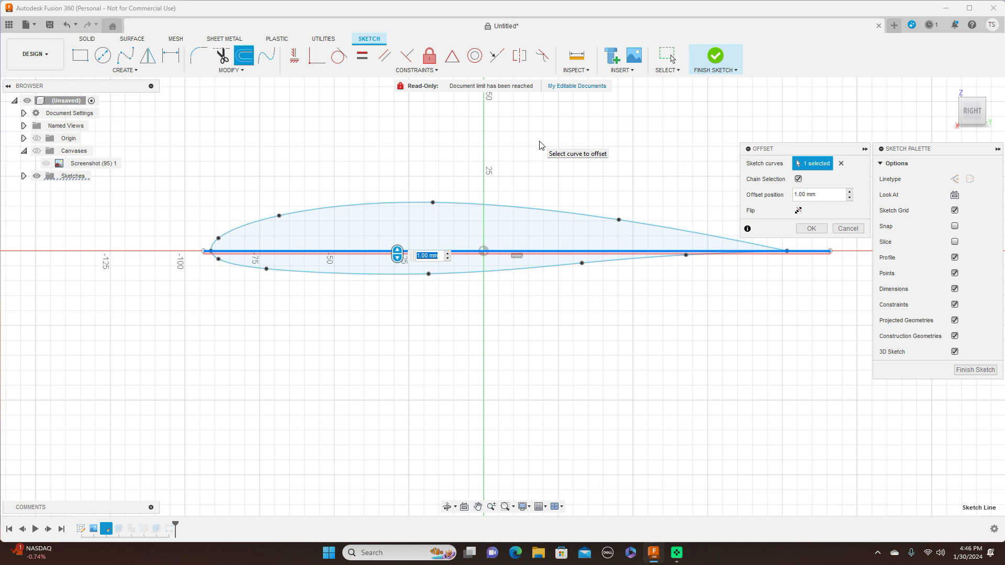
pyautogui.press('BackSpace')
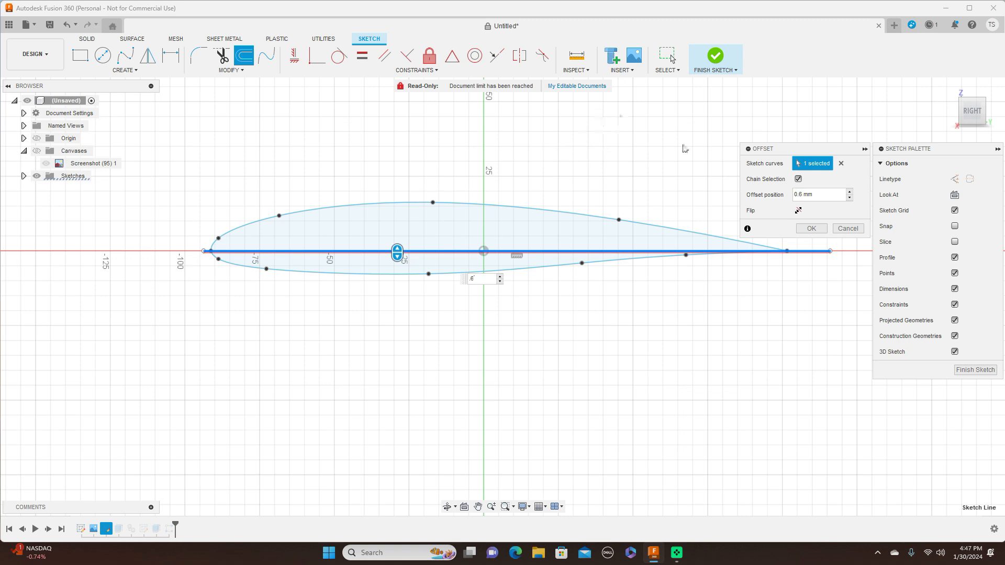
pyautogui.click(812, 229)
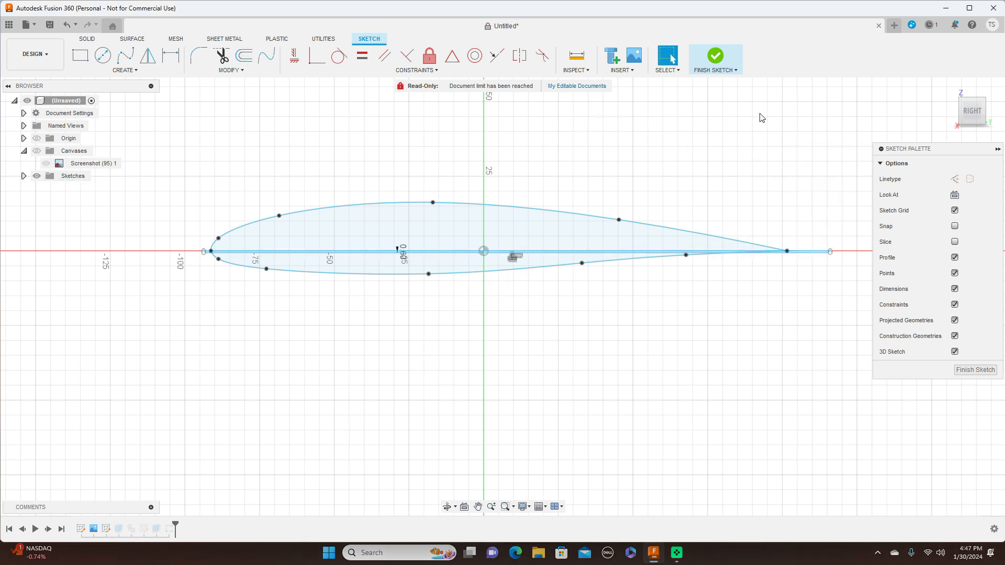
pyautogui.click(737, 72)
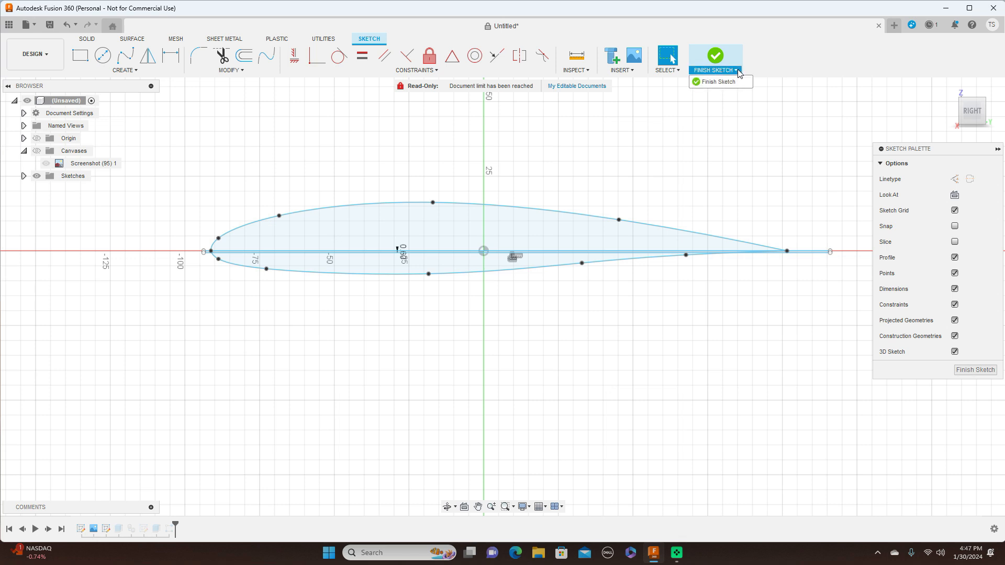
pyautogui.click(735, 83)
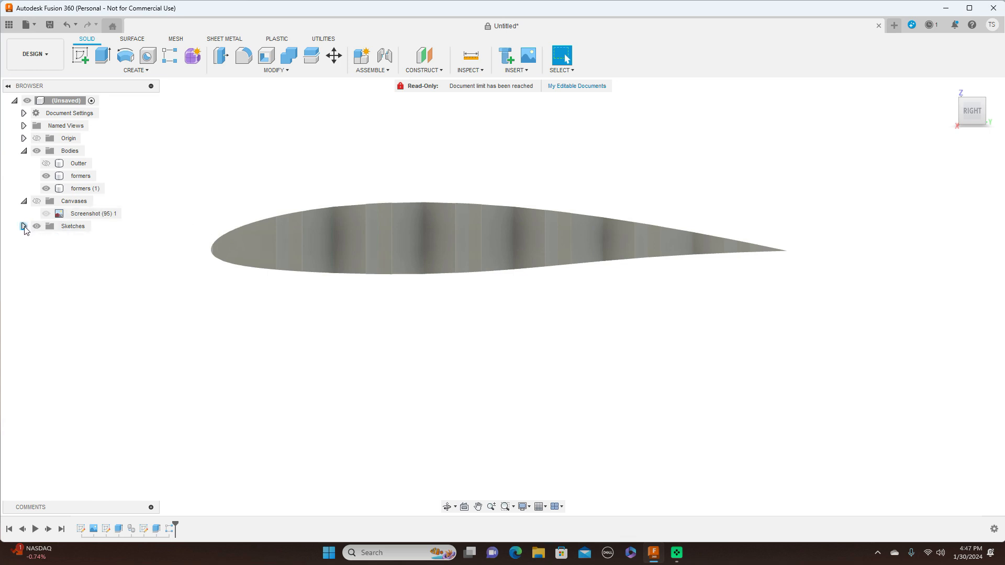
# Make Sketch4 and Sketch5 visible over the formers bodies and examine the offset chord lines near the trailing edge
pyautogui.click(23, 226)
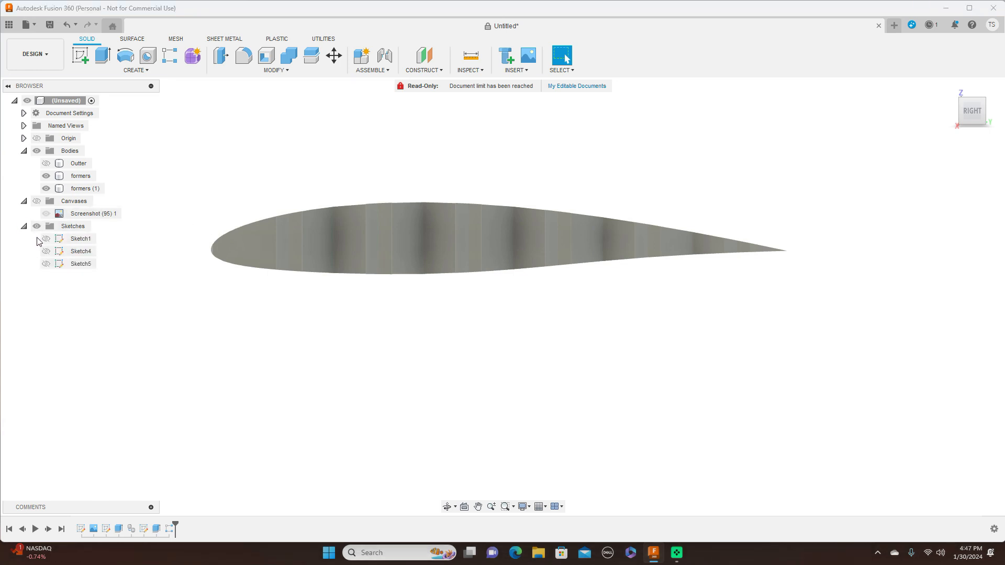
pyautogui.click(46, 263)
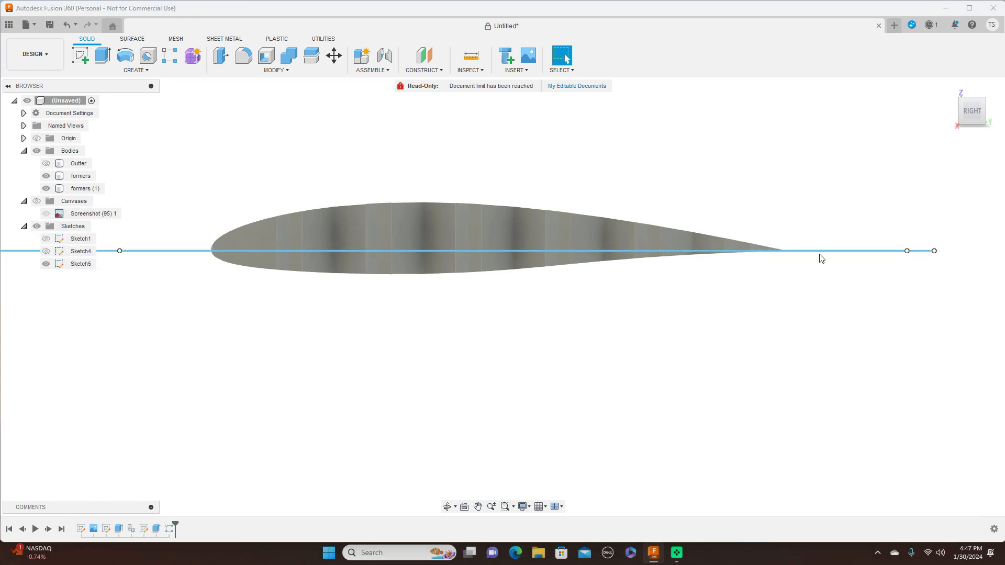
pyautogui.scroll(5, 837, 241)
pyautogui.moveTo(974, 120)
pyautogui.moveTo(973, 102)
pyautogui.mouseDown()
pyautogui.moveTo(960, 117)
pyautogui.moveTo(971, 112)
pyautogui.mouseUp()
pyautogui.click(972, 111)
pyautogui.scroll(5, 559, 287)
pyautogui.moveTo(525, 298); pyautogui.dragTo(774, 407, button='middle')
pyautogui.moveTo(728, 335); pyautogui.dragTo(771, 402, button='middle')
pyautogui.scroll(1, 771, 402)
pyautogui.scroll(-10, 771, 402)
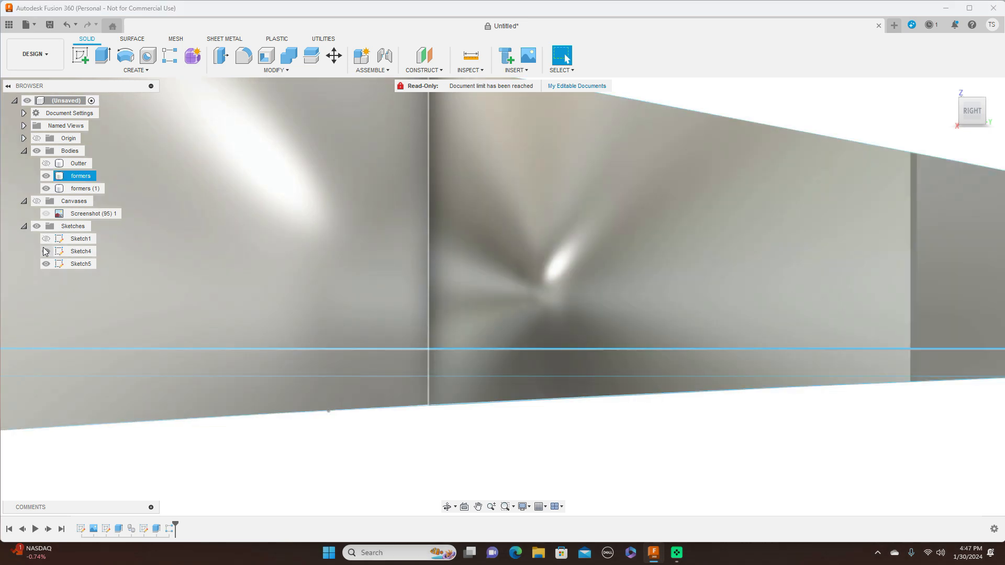
pyautogui.scroll(-10, 467, 391)
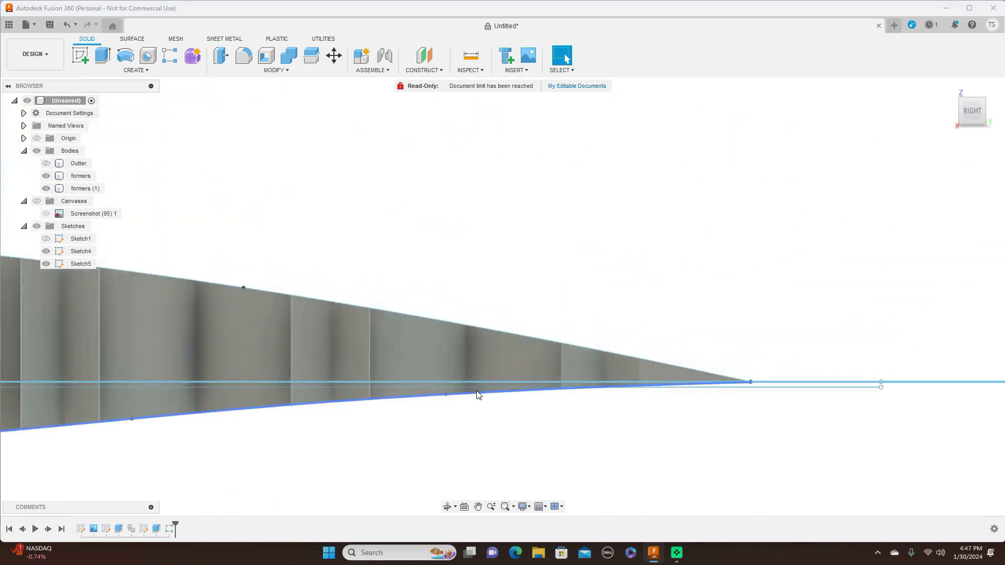
pyautogui.scroll(-5, 477, 395)
pyautogui.scroll(10, 477, 395)
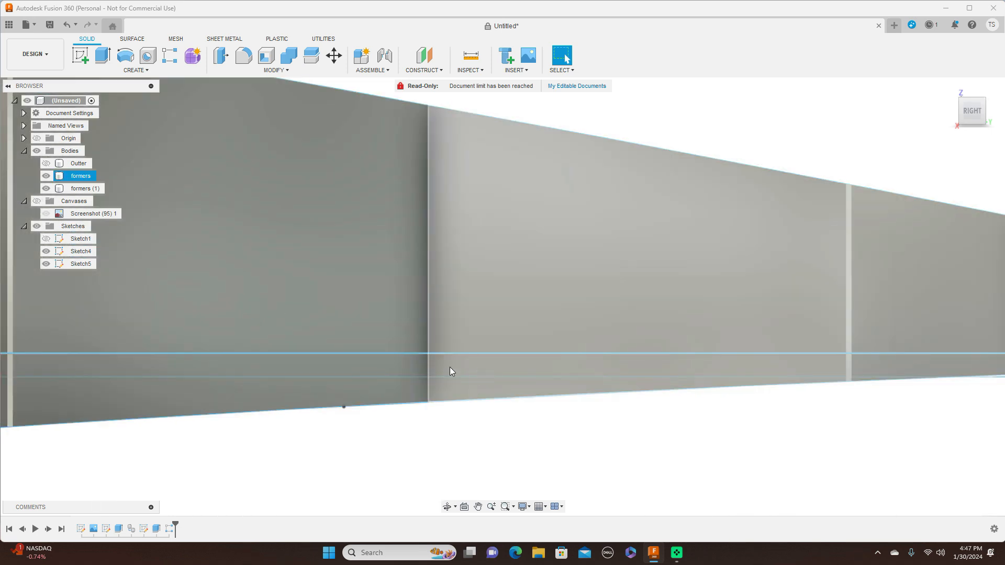
pyautogui.scroll(-5, 580, 456)
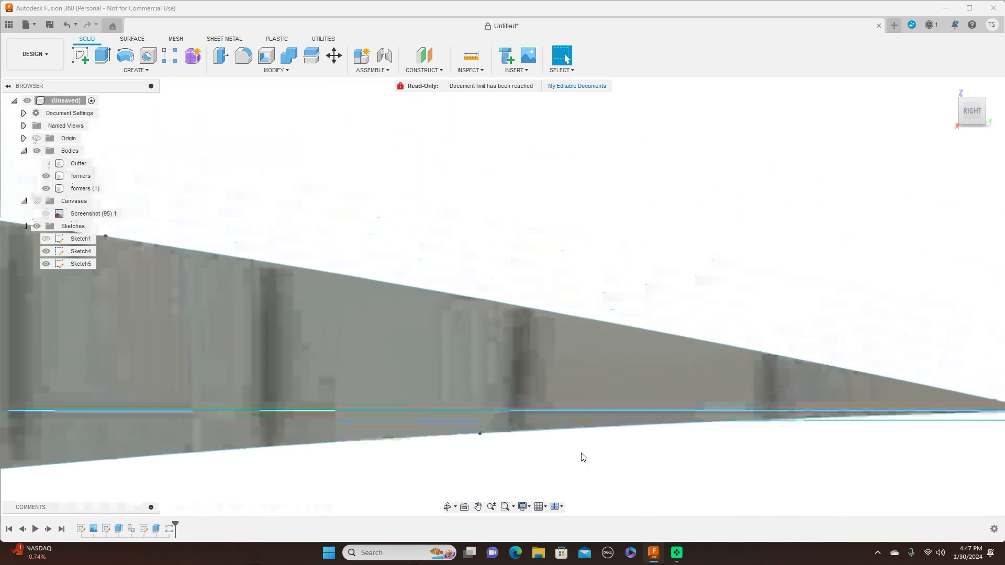
pyautogui.scroll(-3, 584, 457)
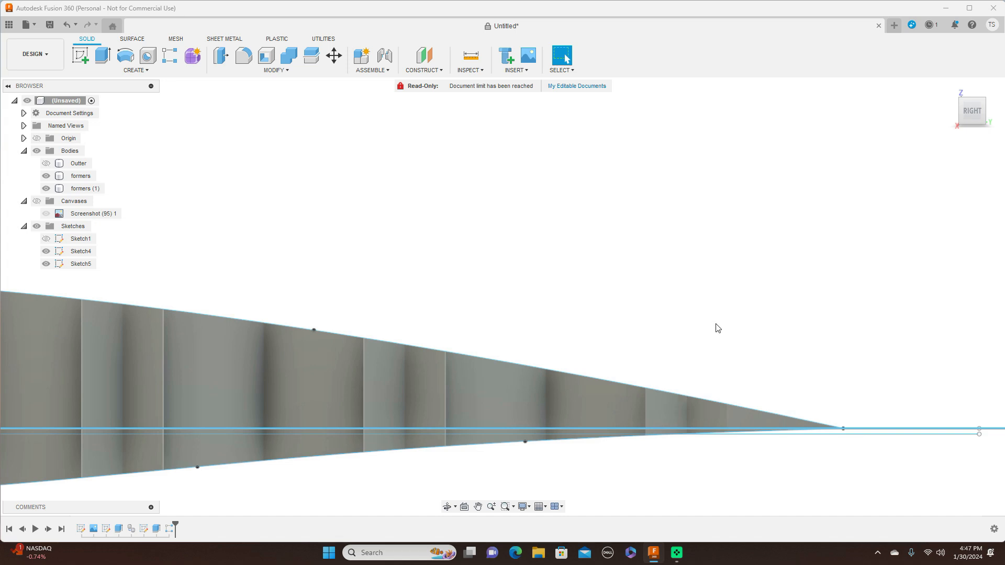
# Try to split the formers body using the lower offset chord line and the overlapping Sketch5 line as splitting tools, then clear both tools
pyautogui.scroll(-5, 801, 244)
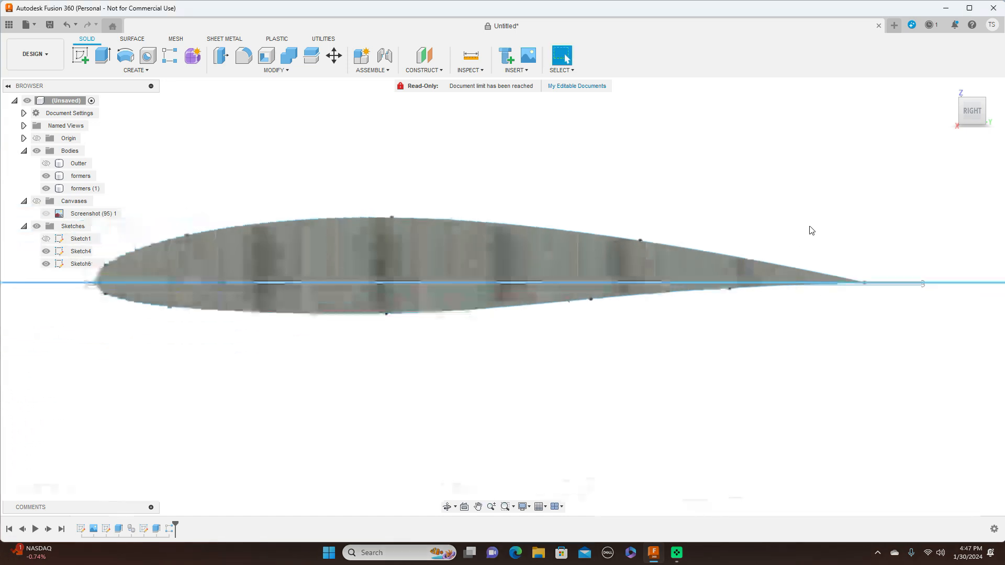
pyautogui.click(287, 71)
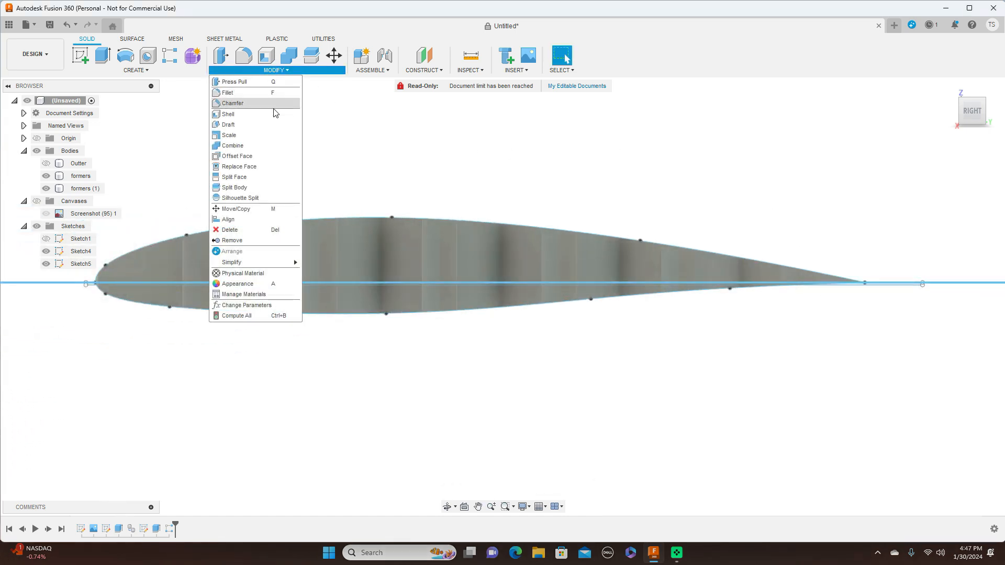
pyautogui.click(260, 187)
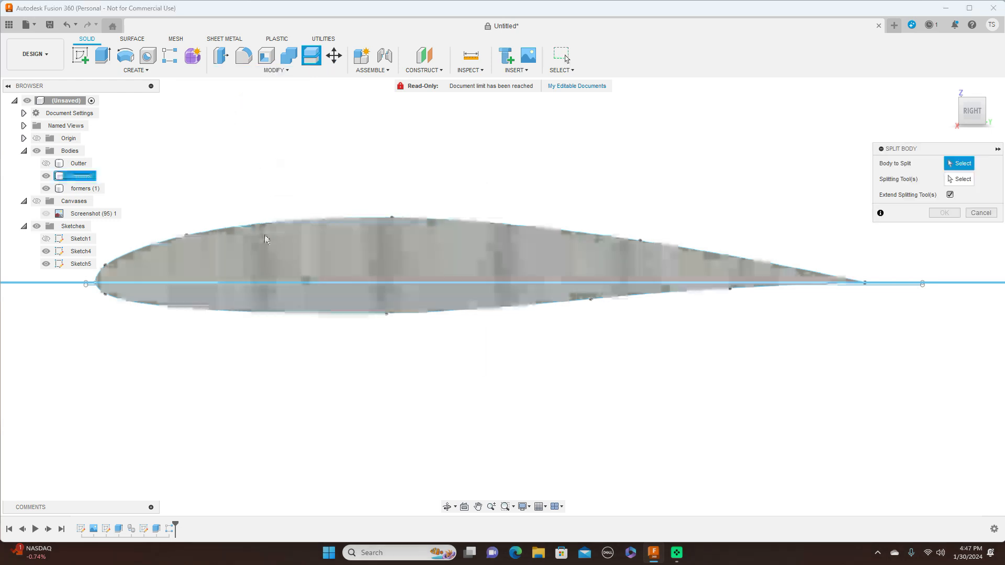
pyautogui.click(265, 249)
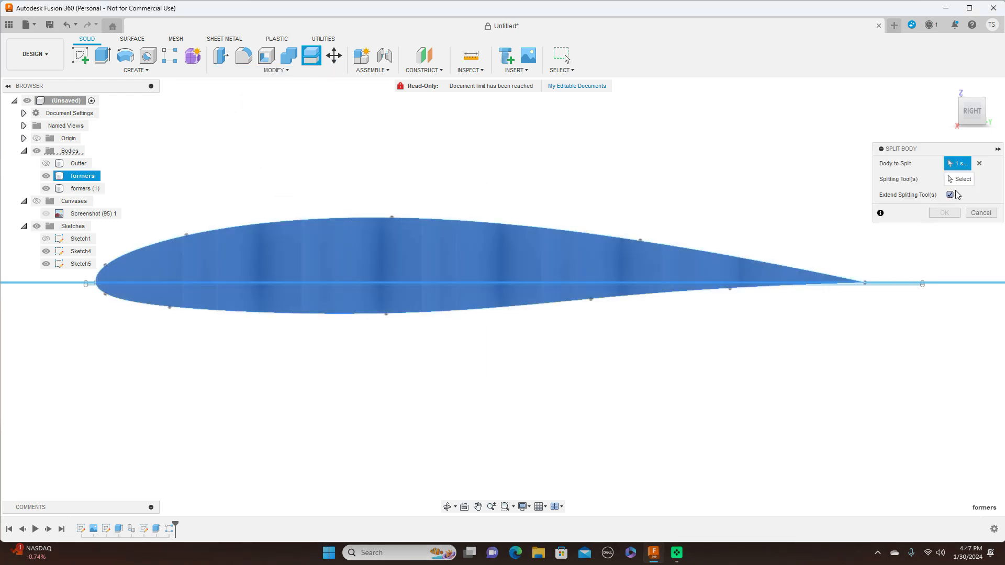
pyautogui.click(960, 183)
pyautogui.scroll(5, 888, 348)
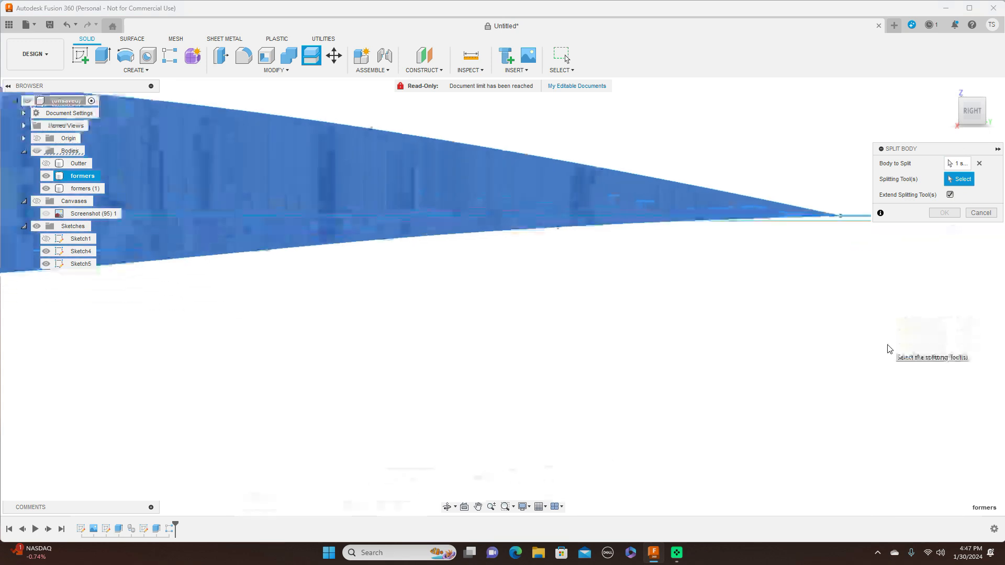
pyautogui.moveTo(818, 313); pyautogui.dragTo(801, 365, button='middle')
pyautogui.scroll(5, 801, 365)
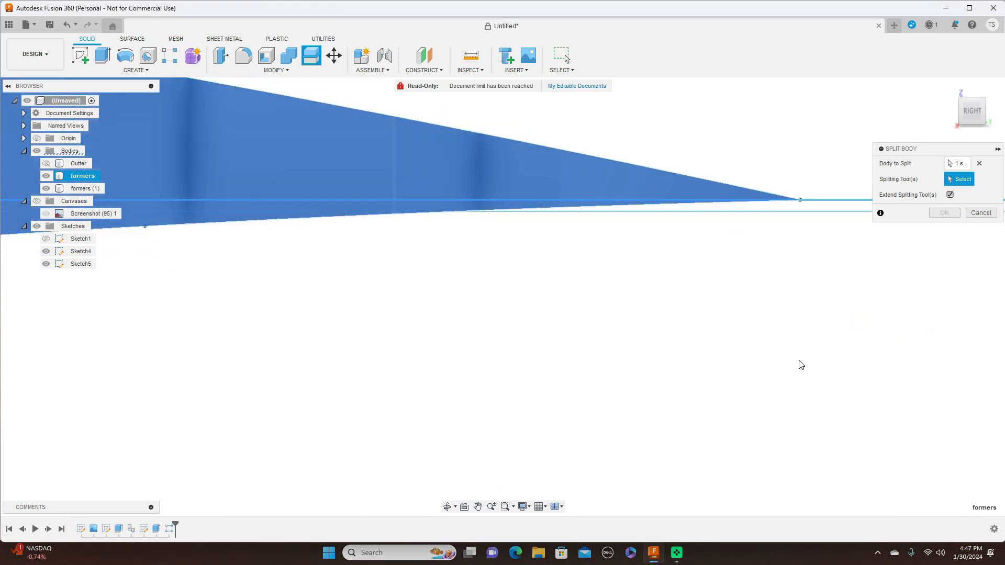
pyautogui.click(787, 213)
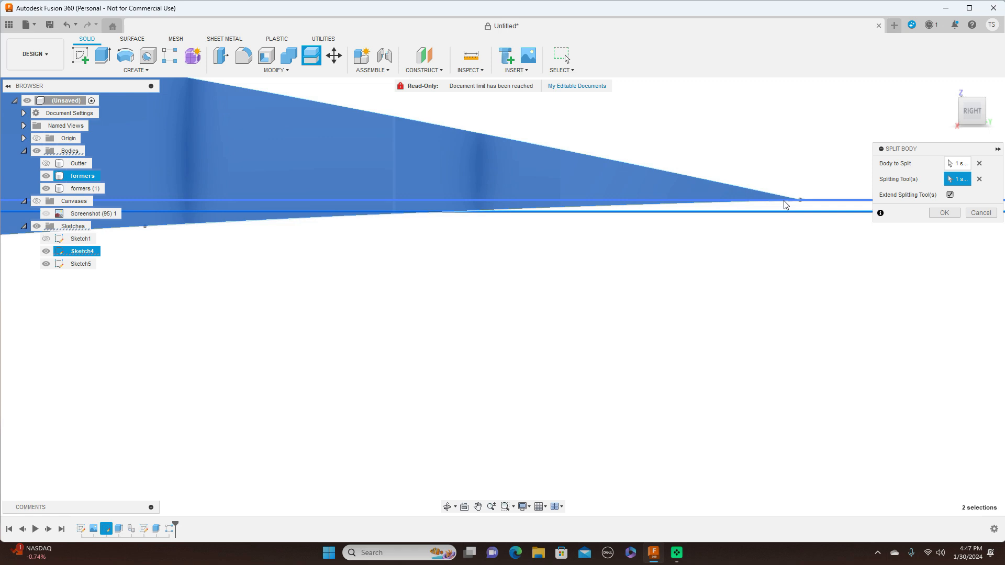
pyautogui.click(785, 201)
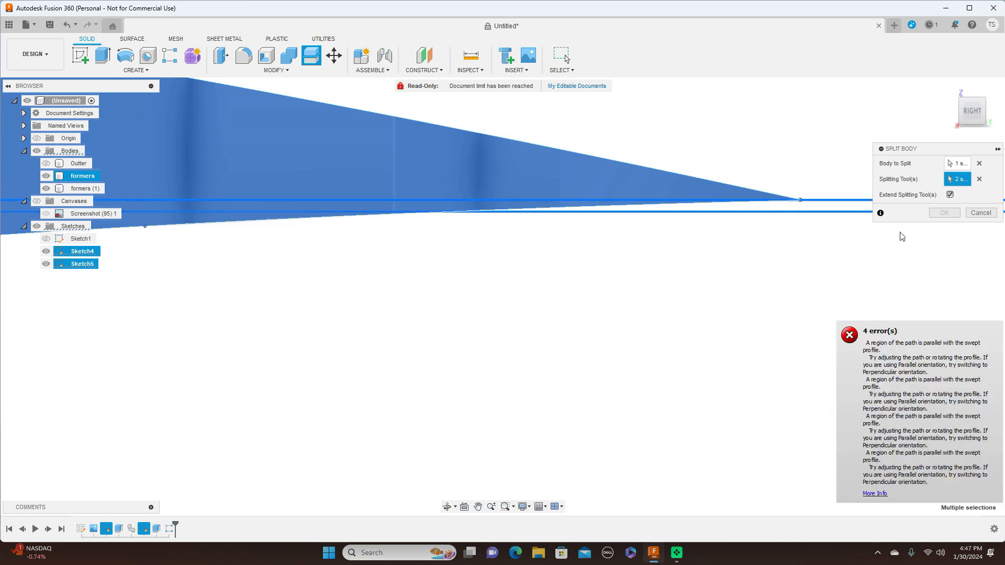
pyautogui.scroll(-2, 916, 233)
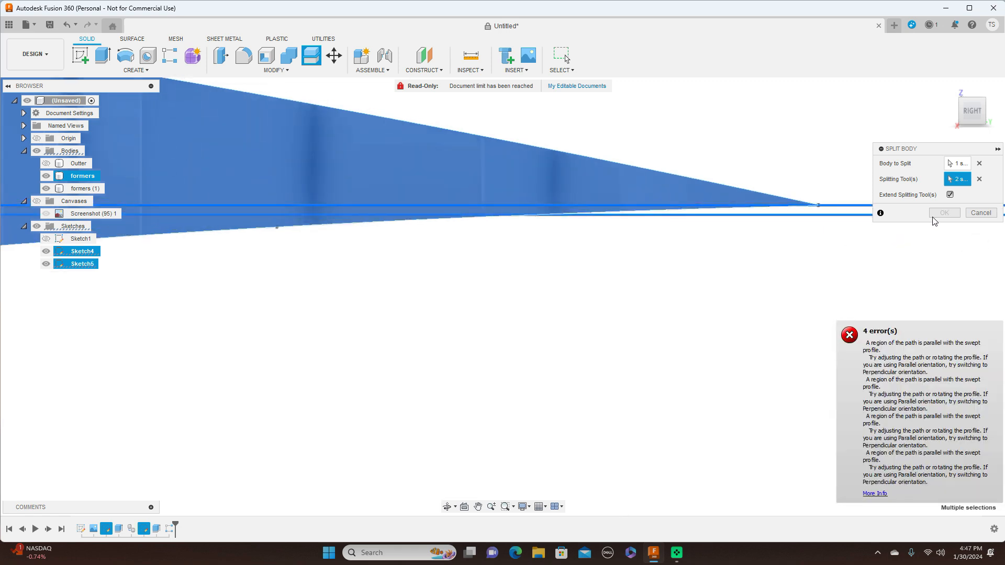
pyautogui.click(980, 180)
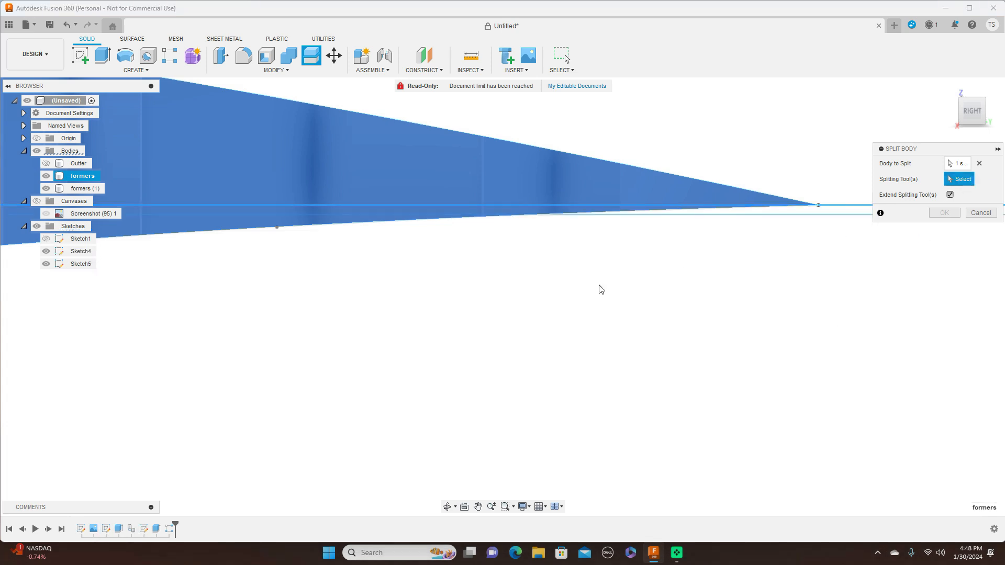
# Examine where the chord lines extend past the trailing and leading edges of the formers body
pyautogui.scroll(2, 592, 296)
pyautogui.scroll(-4, 590, 295)
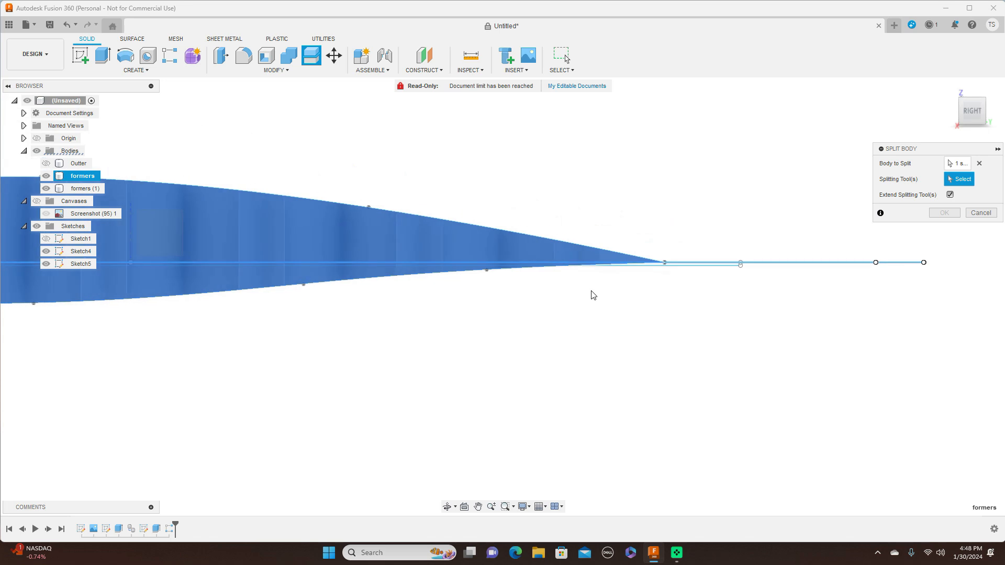
pyautogui.scroll(-1, 336, 313)
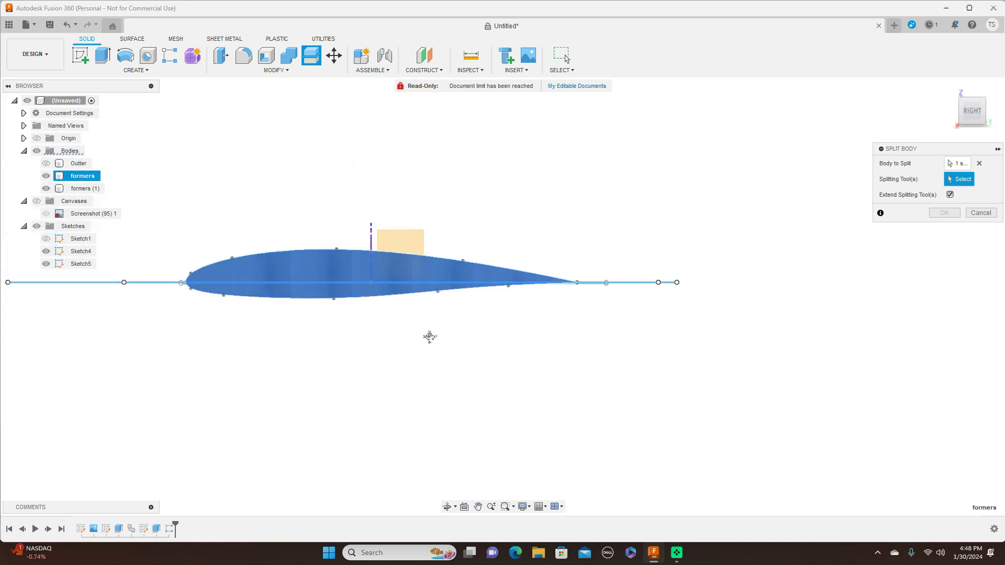
pyautogui.moveTo(430, 337); pyautogui.dragTo(679, 329, button='middle')
pyautogui.scroll(4, 631, 340)
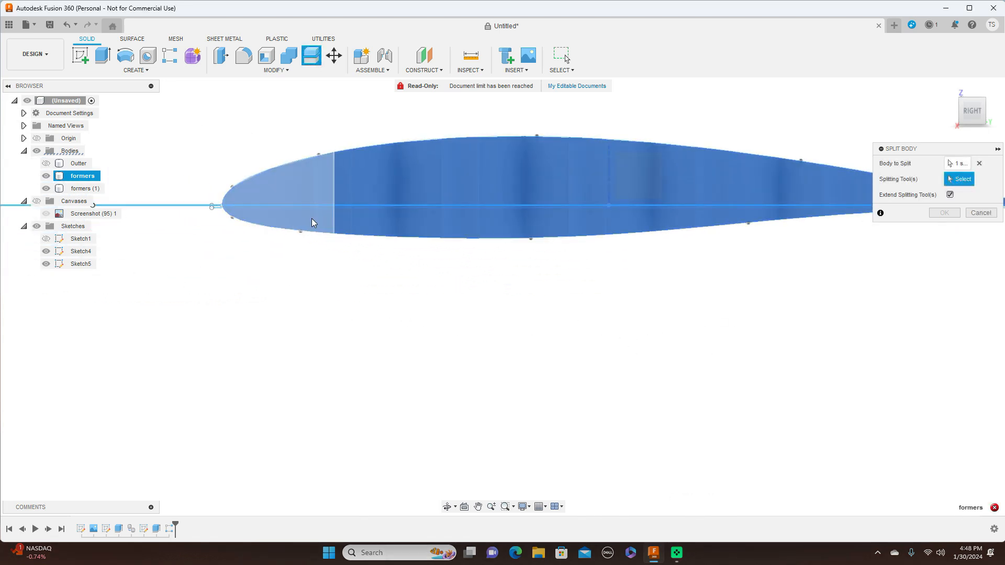
pyautogui.scroll(7, 262, 217)
pyautogui.moveTo(283, 336); pyautogui.dragTo(545, 308, button='middle')
pyautogui.scroll(4, 399, 308)
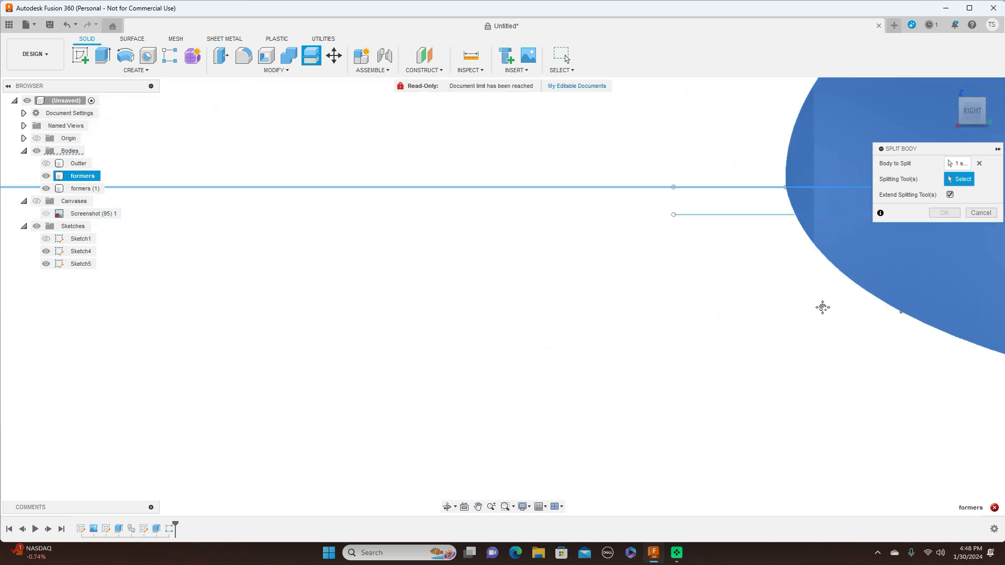
pyautogui.moveTo(822, 308); pyautogui.dragTo(398, 321, button='middle')
pyautogui.scroll(3, 380, 321)
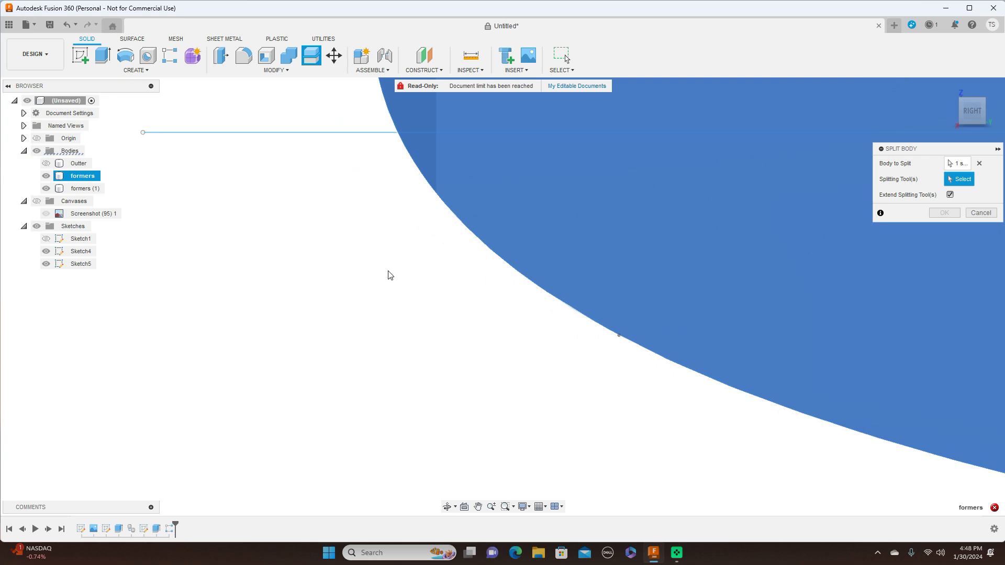
pyautogui.scroll(-3, 390, 272)
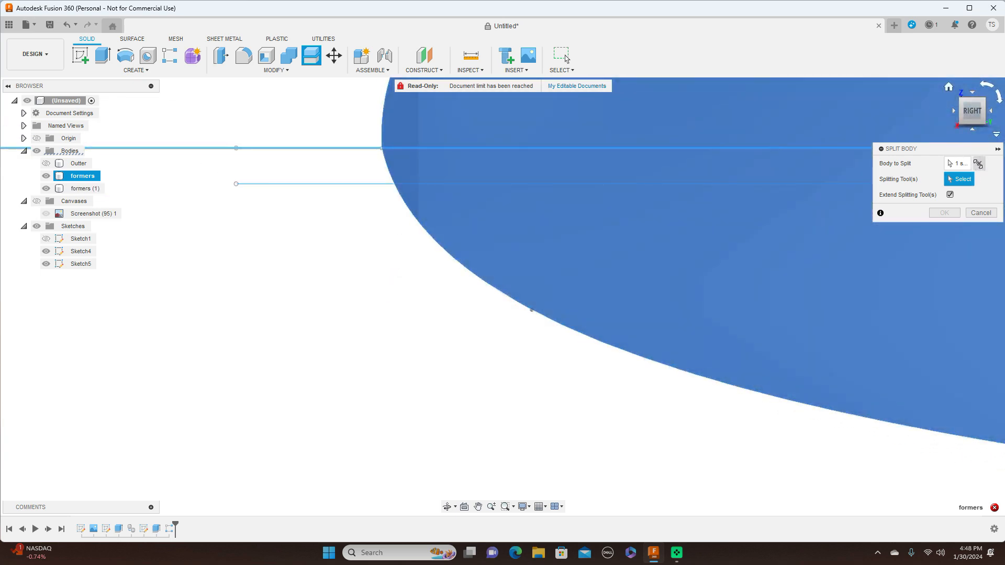
# Reselect the formers body to split and choose the lower offset chord line of Sketch4 as the splitting tool
pyautogui.click(977, 164)
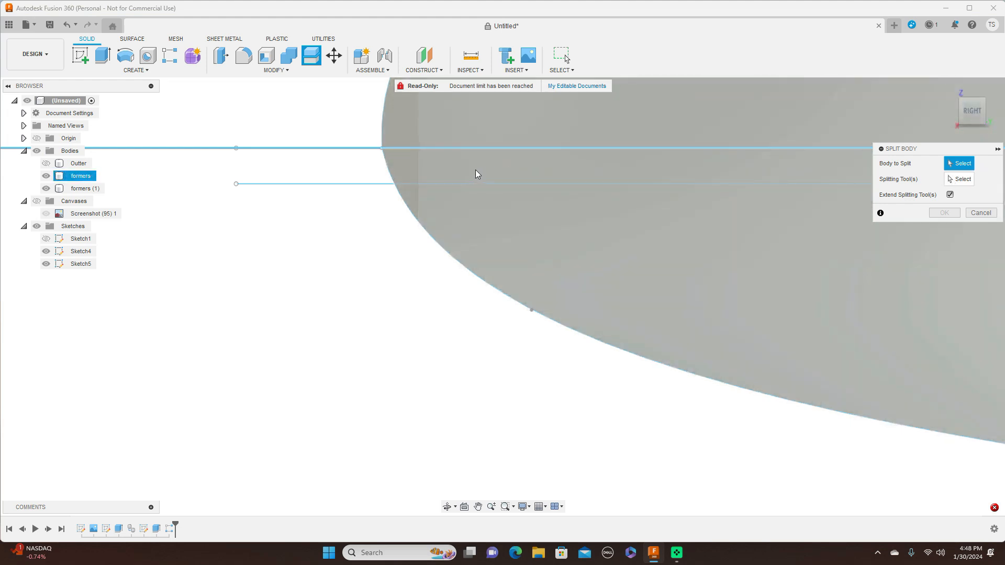
pyautogui.click(478, 173)
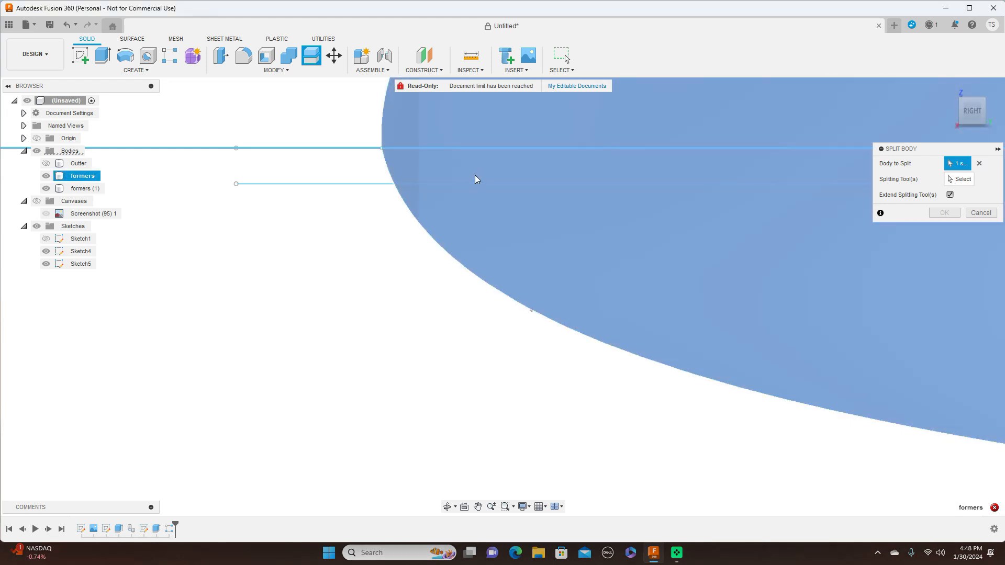
pyautogui.click(960, 179)
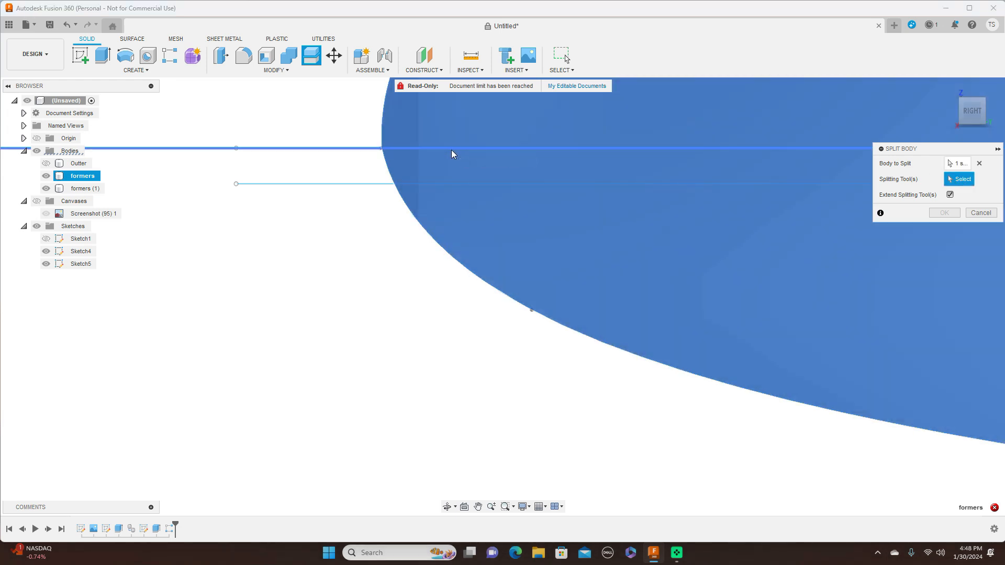
pyautogui.click(323, 185)
pyautogui.scroll(-8, 344, 233)
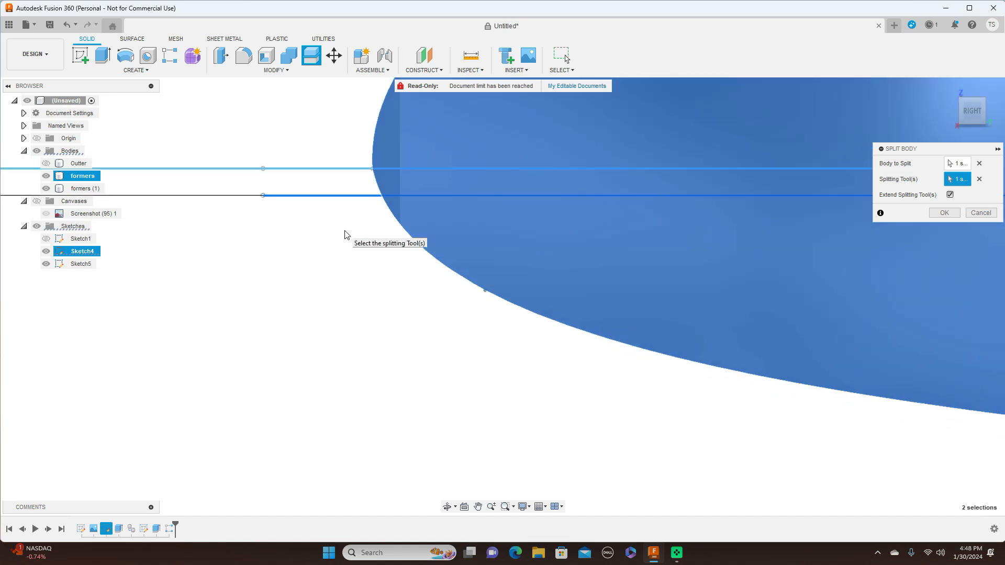
pyautogui.scroll(-3, 347, 231)
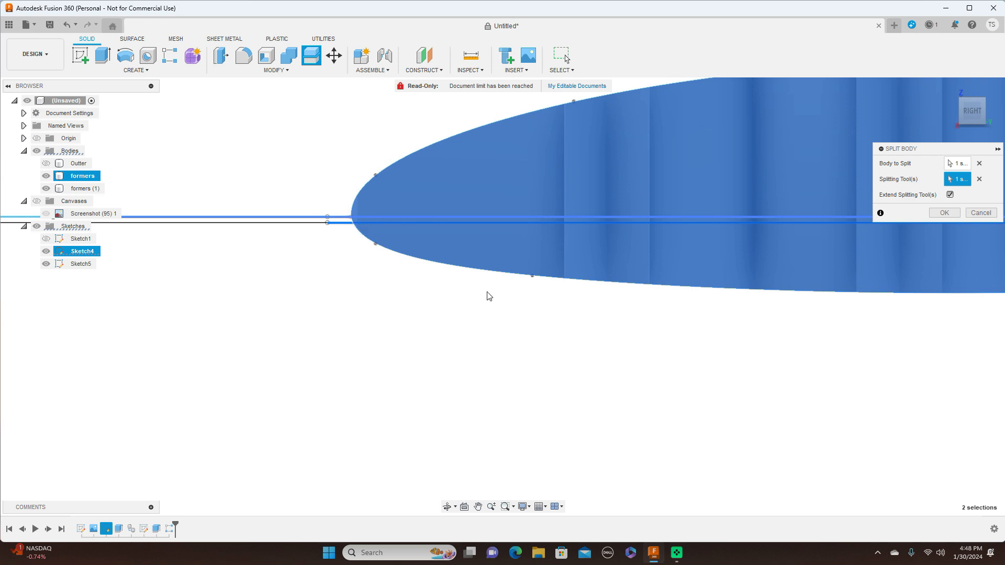
# Examine the chosen splitting line along the airfoil, from above, and from the left side of the wing
pyautogui.scroll(3, 679, 332)
pyautogui.scroll(-2, 774, 345)
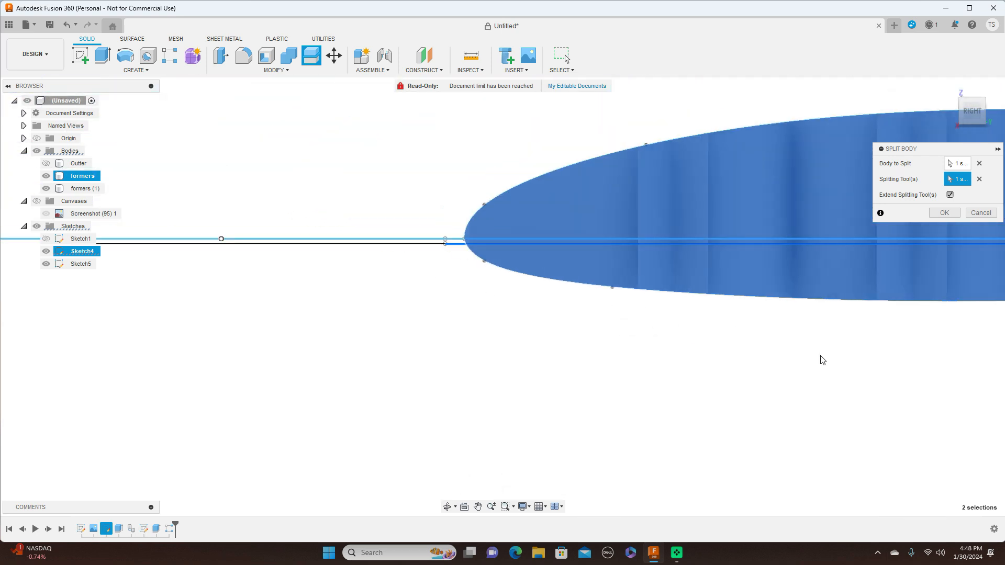
pyautogui.moveTo(822, 355); pyautogui.dragTo(325, 375, button='middle')
pyautogui.moveTo(922, 383); pyautogui.dragTo(378, 428, button='middle')
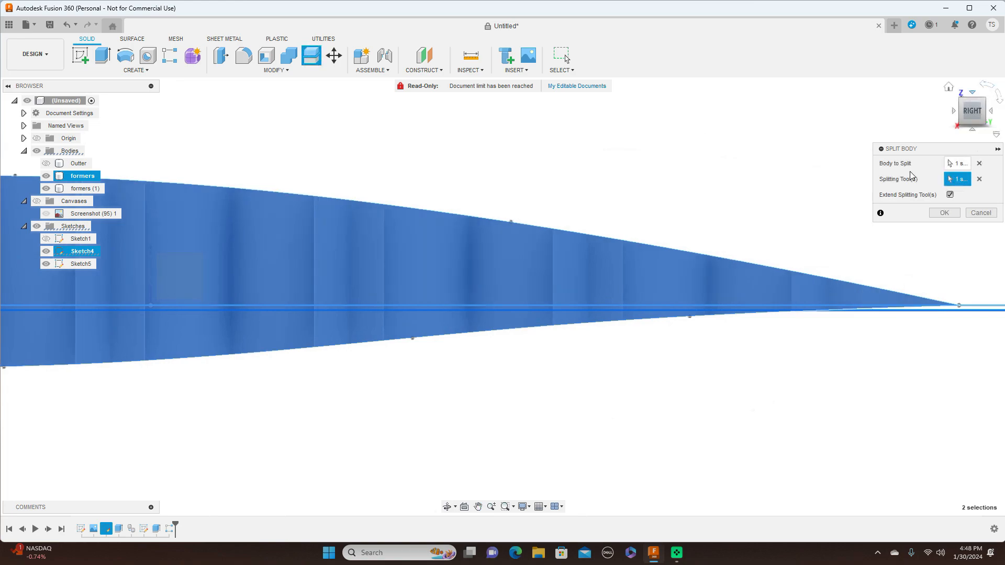
pyautogui.scroll(-7, 837, 285)
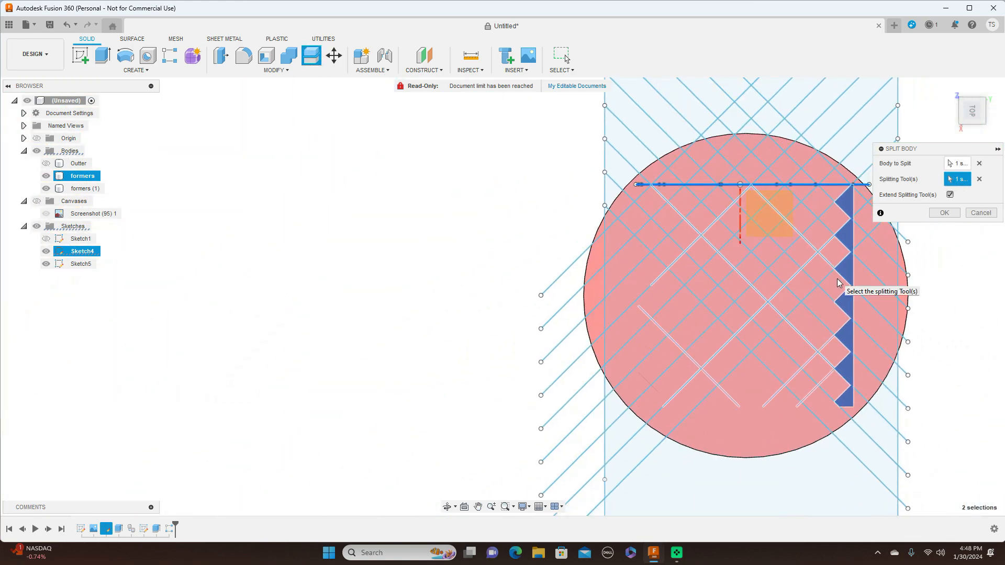
pyautogui.scroll(-1, 838, 284)
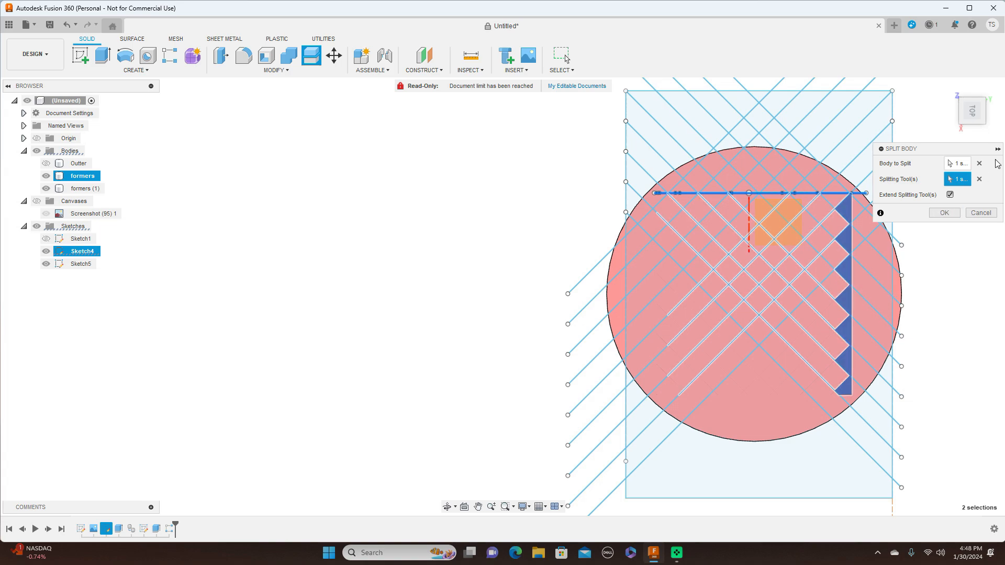
pyautogui.moveTo(968, 124)
pyautogui.mouseDown()
pyautogui.moveTo(972, 106)
pyautogui.moveTo(994, 101)
pyautogui.moveTo(960, 130)
pyautogui.mouseUp()
pyautogui.scroll(5, 602, 301)
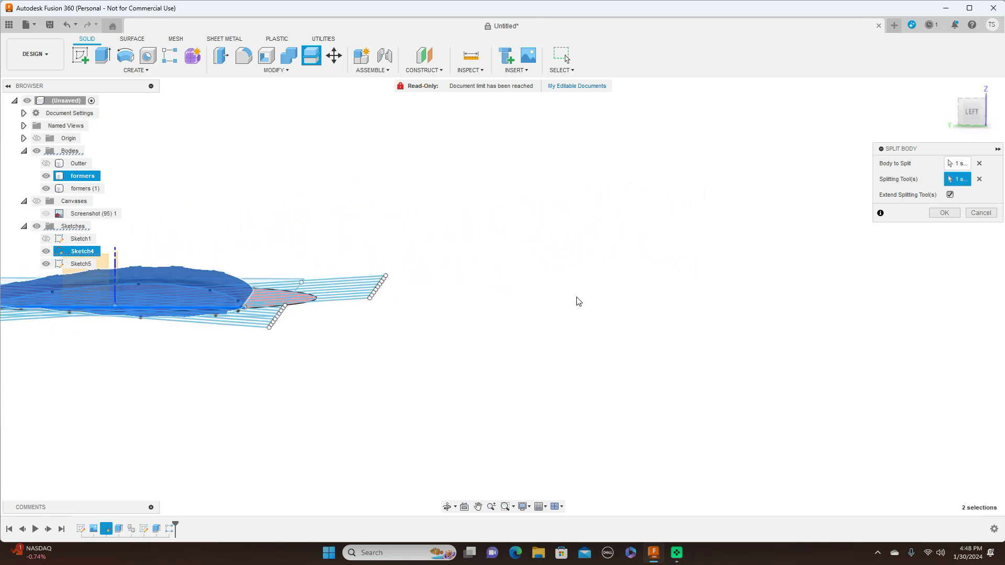
pyautogui.moveTo(552, 339); pyautogui.dragTo(729, 303, button='middle')
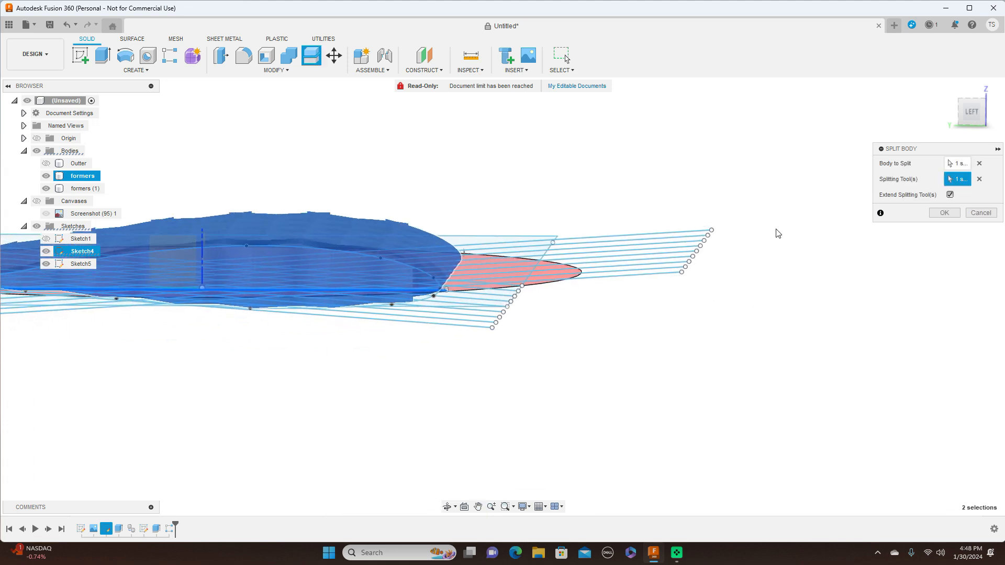
pyautogui.click(973, 111)
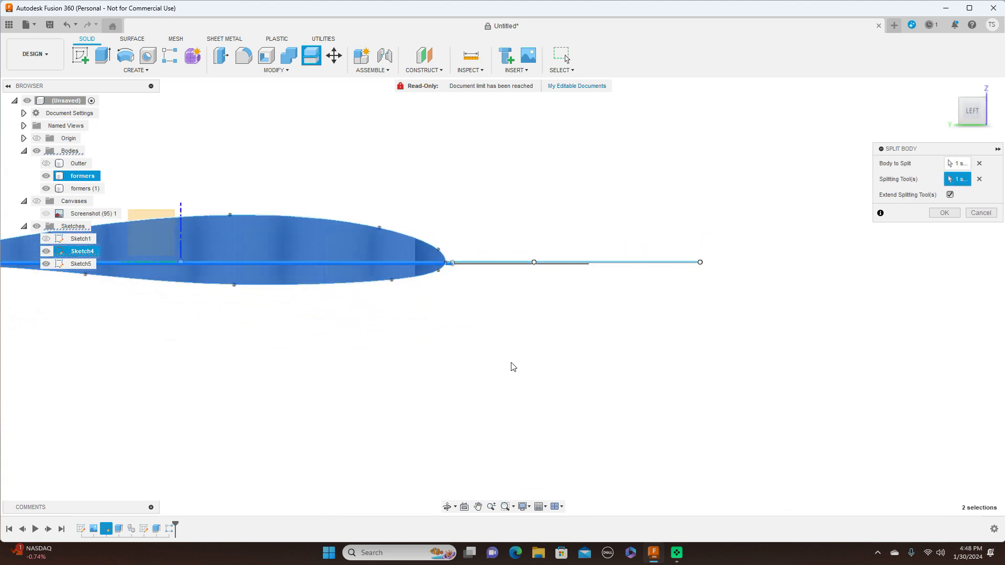
# Try to complete the formers split with the Sketch5 line at the leading edge added as a second splitting tool
pyautogui.moveTo(434, 317); pyautogui.dragTo(704, 323, button='middle')
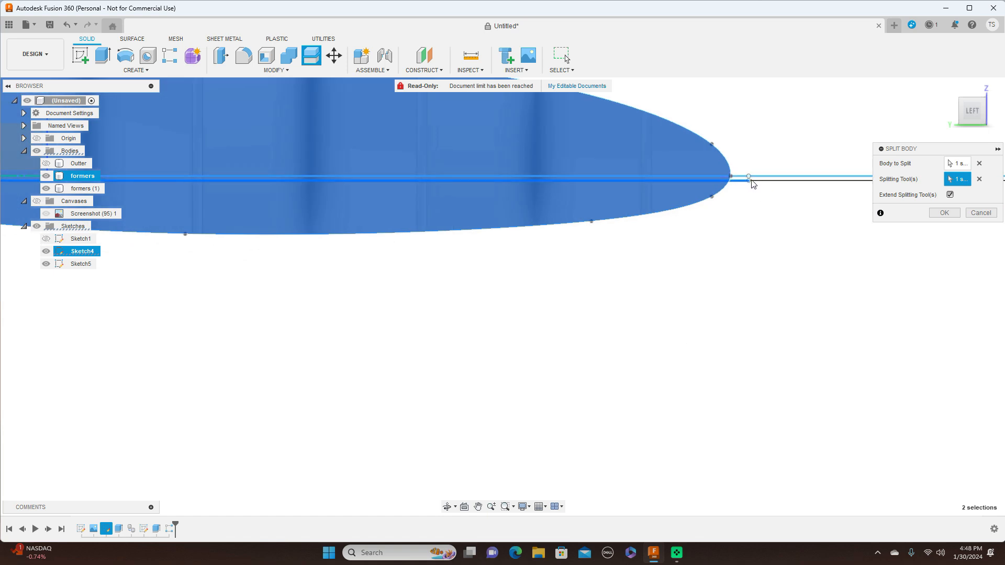
pyautogui.click(715, 179)
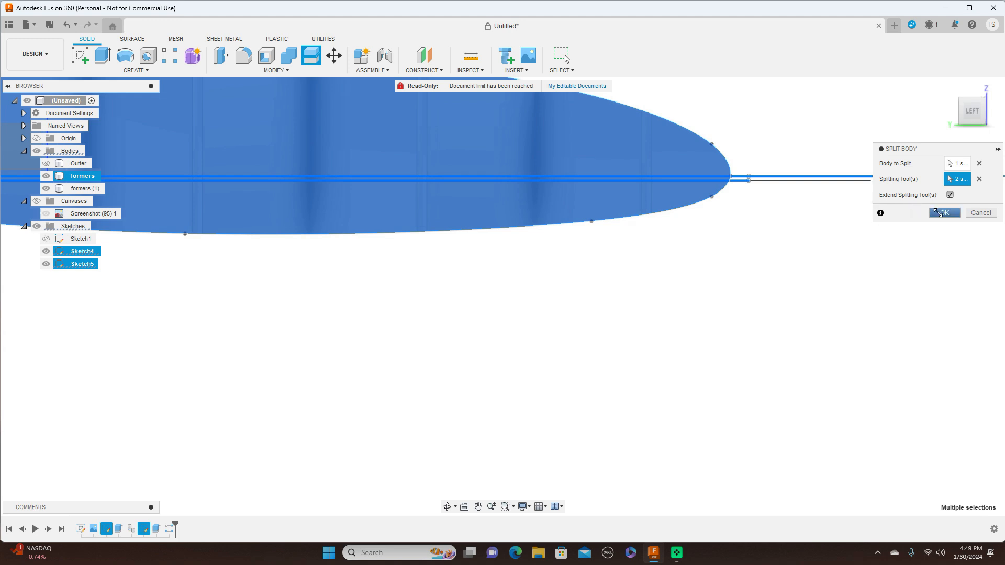
pyautogui.click(942, 213)
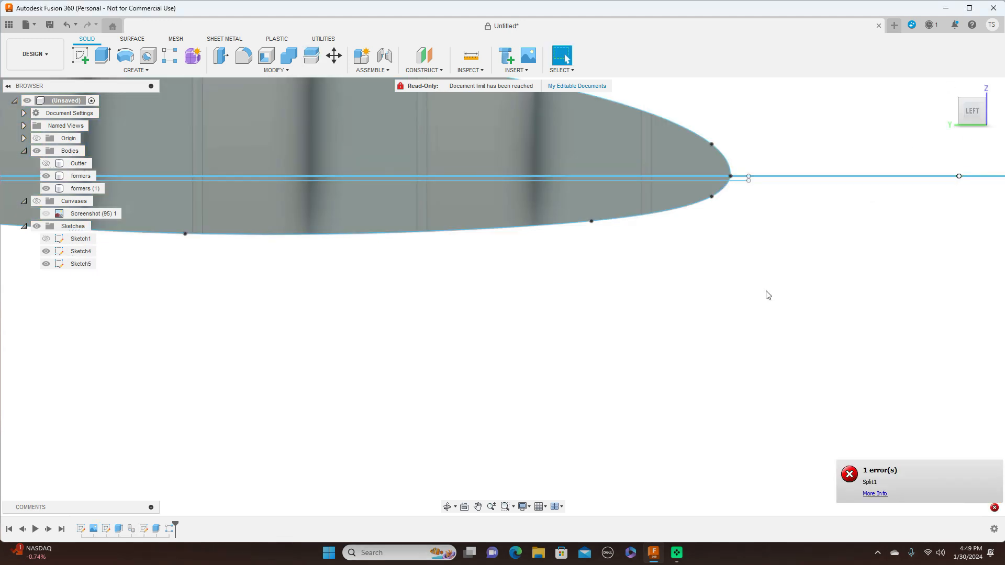
pyautogui.scroll(-4, 768, 295)
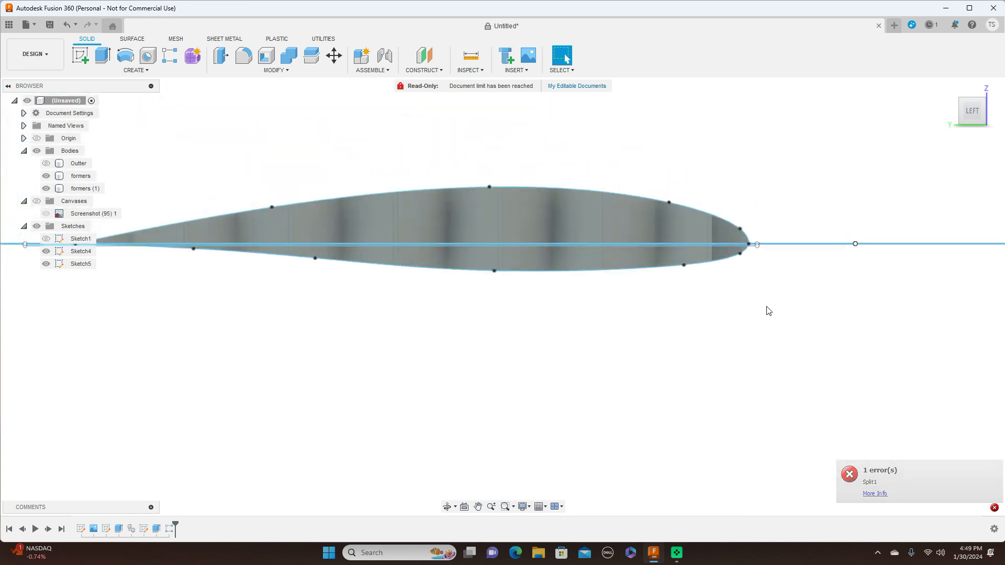
pyautogui.scroll(-2, 768, 311)
pyautogui.scroll(6, 496, 321)
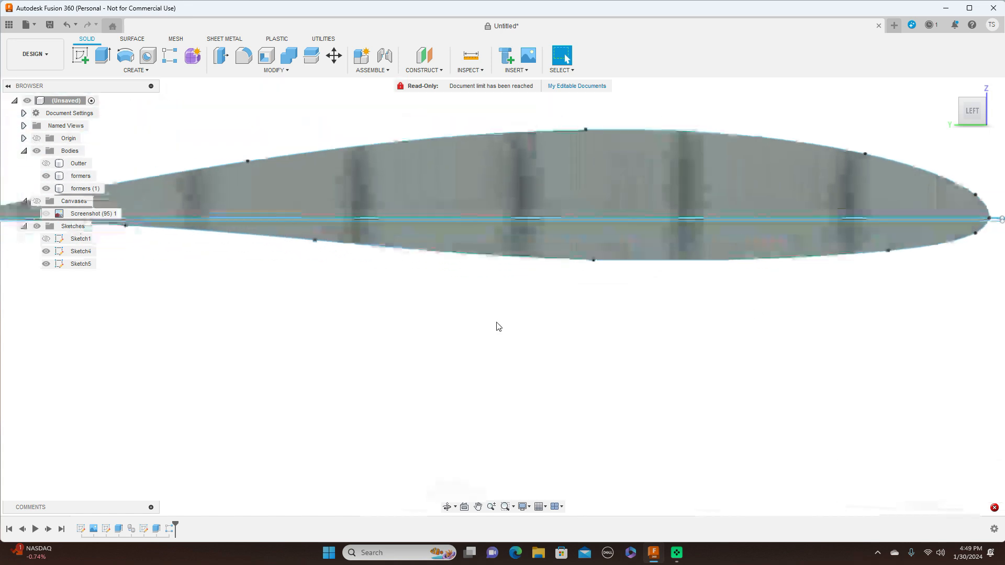
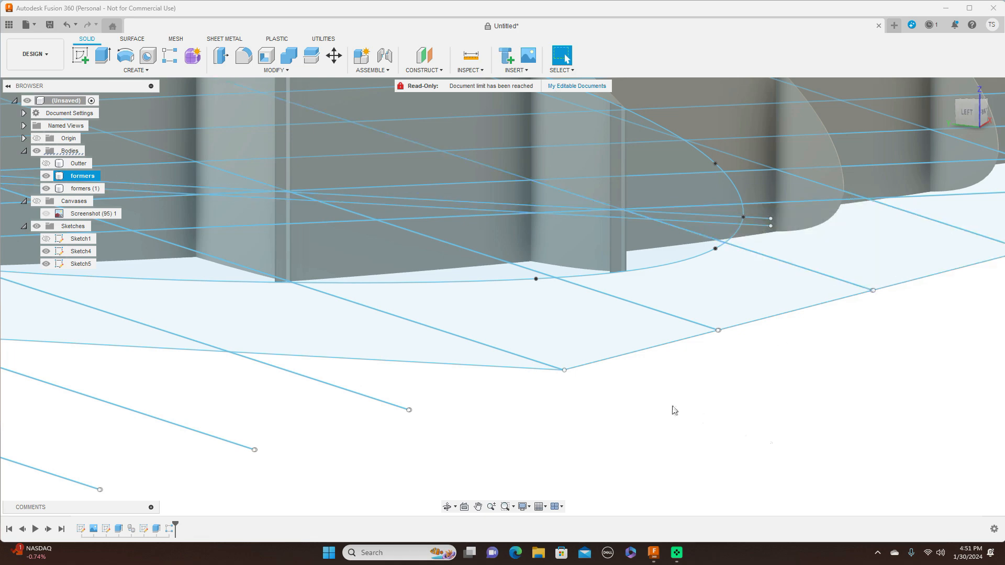
# Split the formers body with both offset chord lines of Sketch4 as splitting tools, keeping the tools extended
pyautogui.click(289, 70)
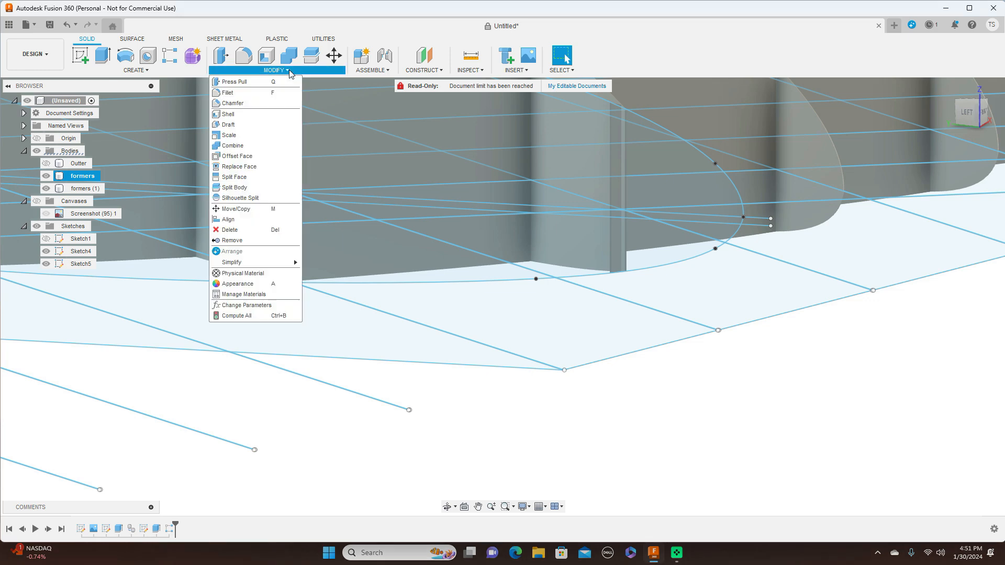
pyautogui.click(255, 188)
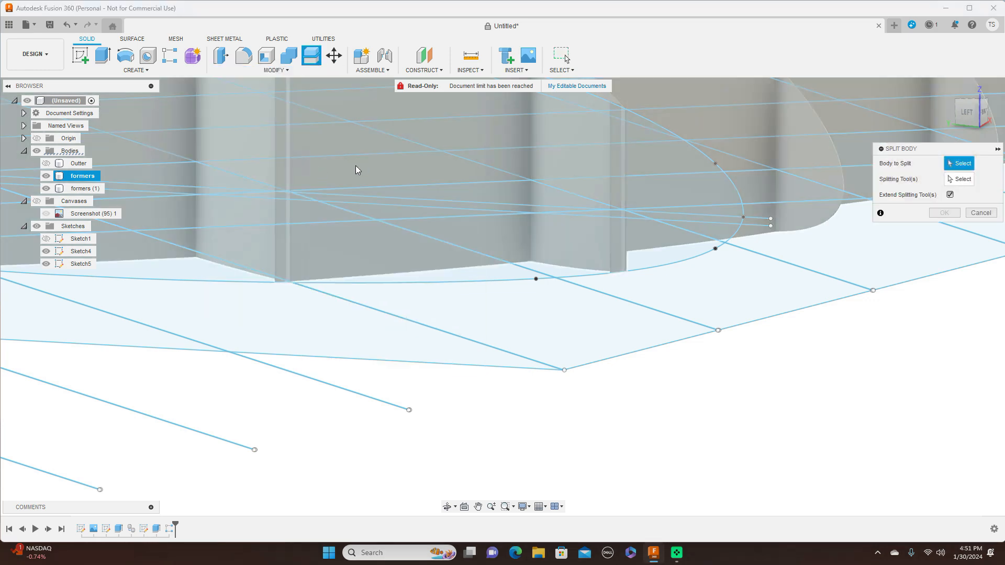
pyautogui.click(372, 171)
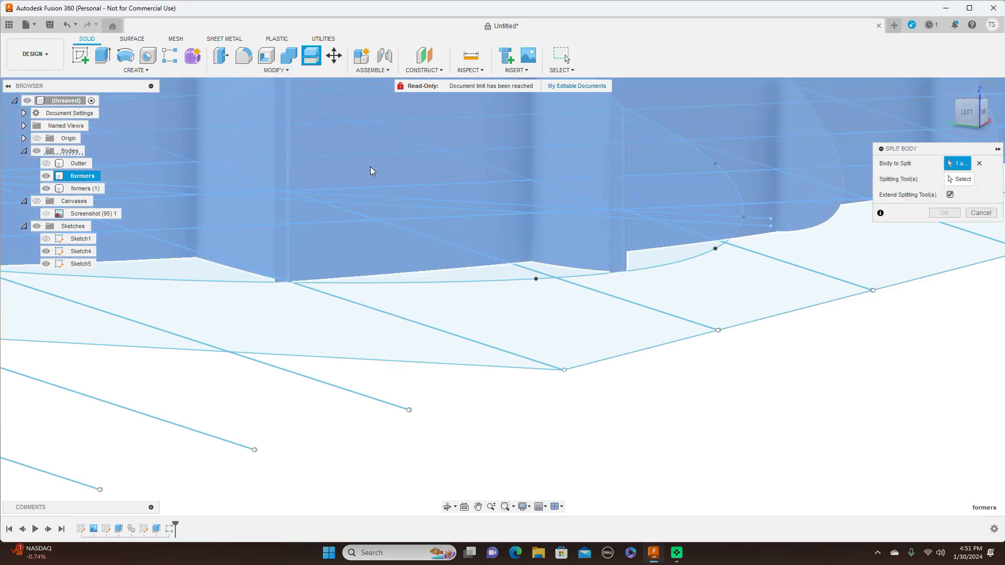
pyautogui.click(962, 180)
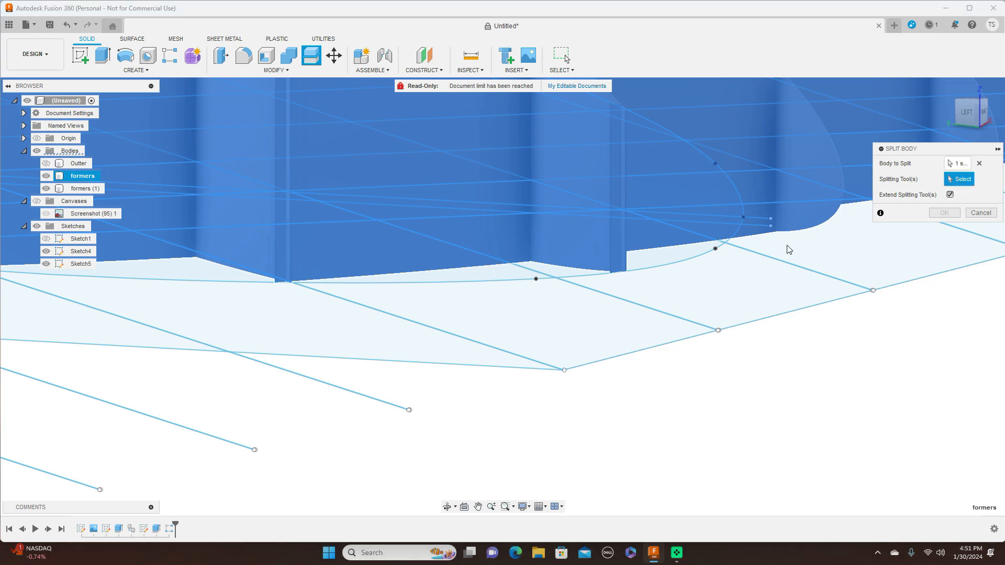
pyautogui.click(762, 221)
pyautogui.click(763, 231)
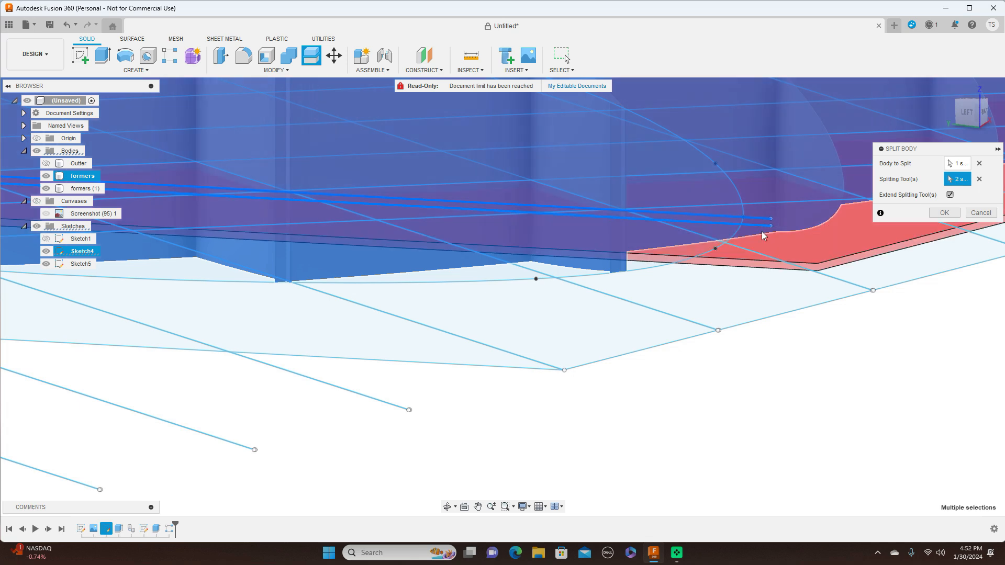
pyautogui.click(950, 214)
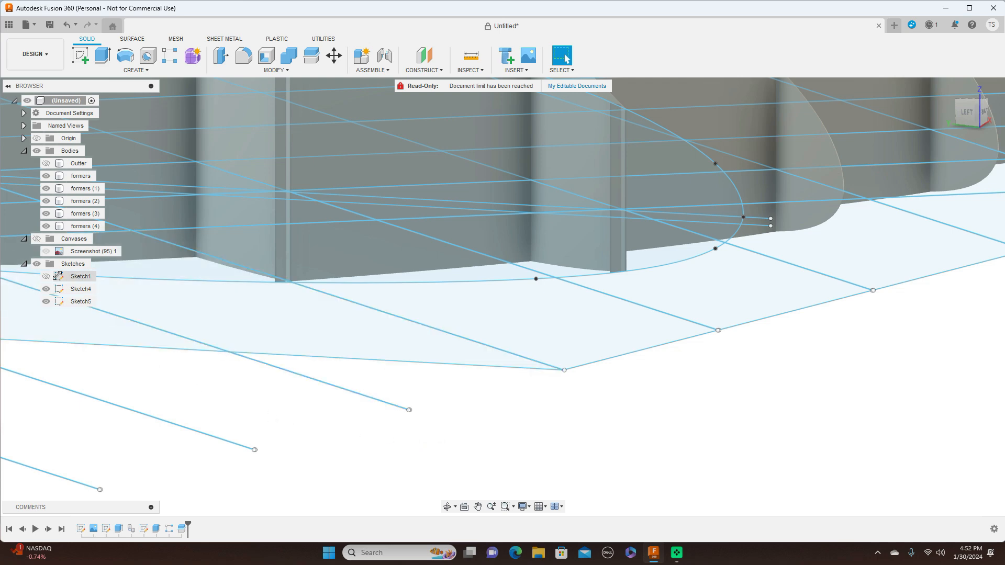
# Hide all the sketches to leave only the split formers in view
pyautogui.click(37, 264)
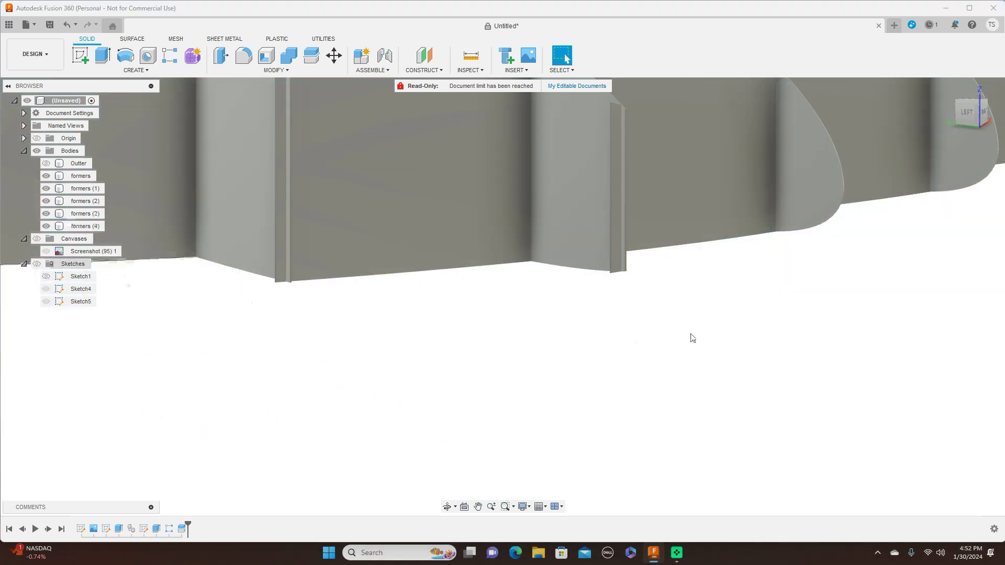
pyautogui.scroll(-6, 693, 338)
pyautogui.scroll(-4, 701, 336)
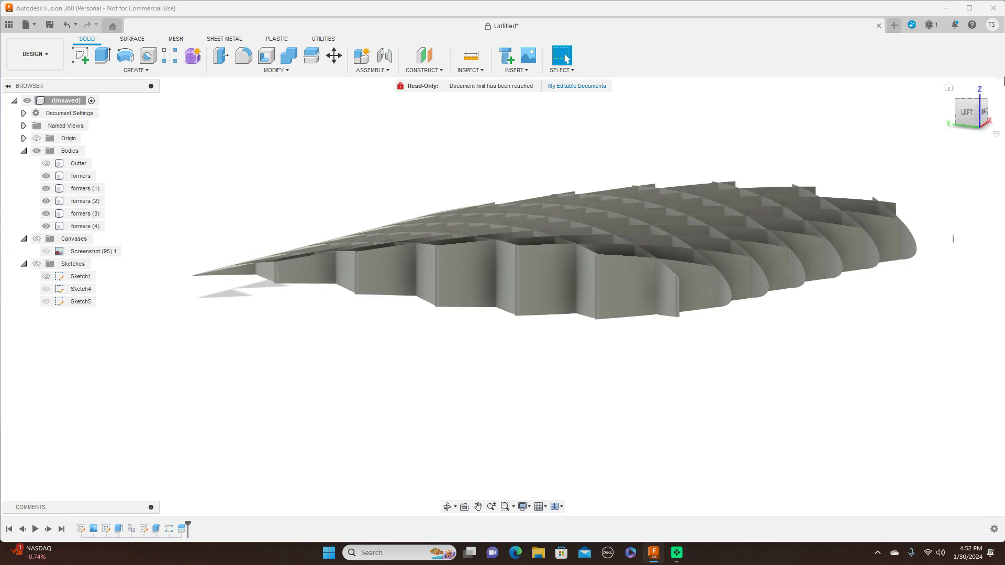
# Hide the formers (4) and formers (2) bodies to expose the gap along the chord, keeping formers (3) visible
pyautogui.moveTo(976, 105)
pyautogui.mouseDown()
pyautogui.moveTo(964, 94)
pyautogui.moveTo(950, 113)
pyautogui.moveTo(937, 100)
pyautogui.moveTo(871, 100)
pyautogui.mouseUp()
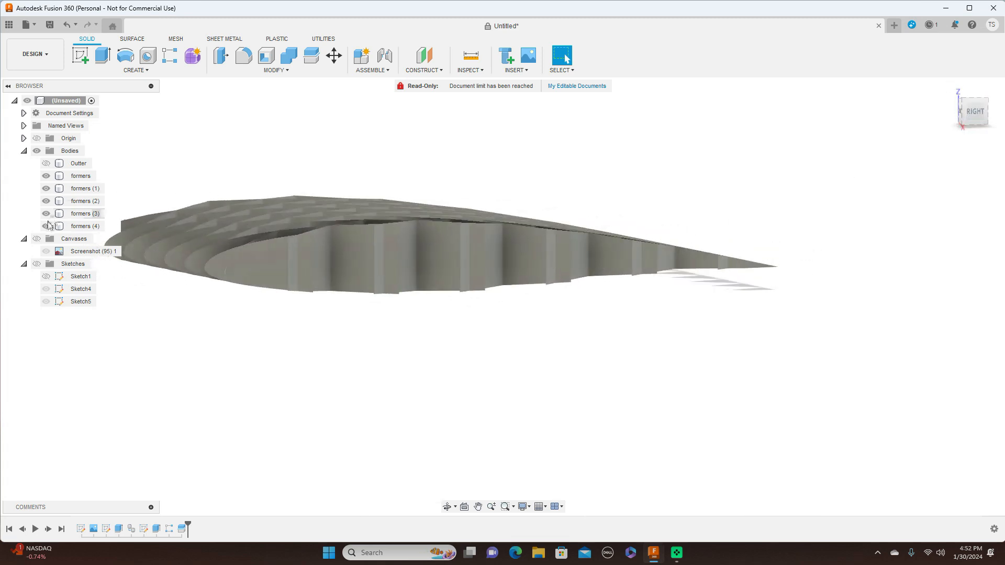
pyautogui.click(46, 226)
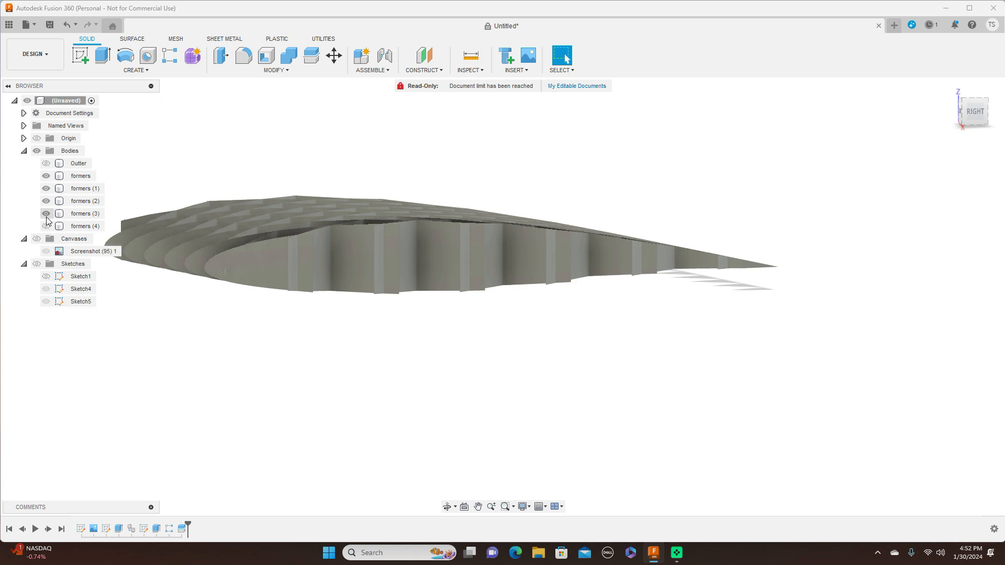
pyautogui.click(47, 214)
pyautogui.click(47, 215)
pyautogui.click(46, 215)
pyautogui.click(47, 214)
pyautogui.click(47, 202)
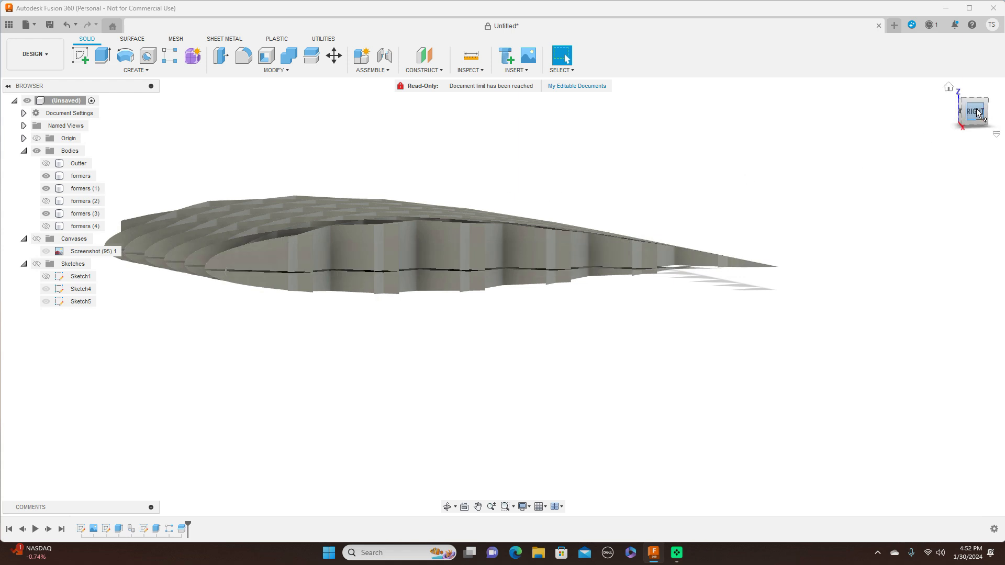
# Identify the lower half of the split formers from the right side and rename the formers (3) body as Bottom formers
pyautogui.moveTo(974, 112)
pyautogui.mouseDown()
pyautogui.moveTo(972, 98)
pyautogui.moveTo(955, 104)
pyautogui.mouseUp()
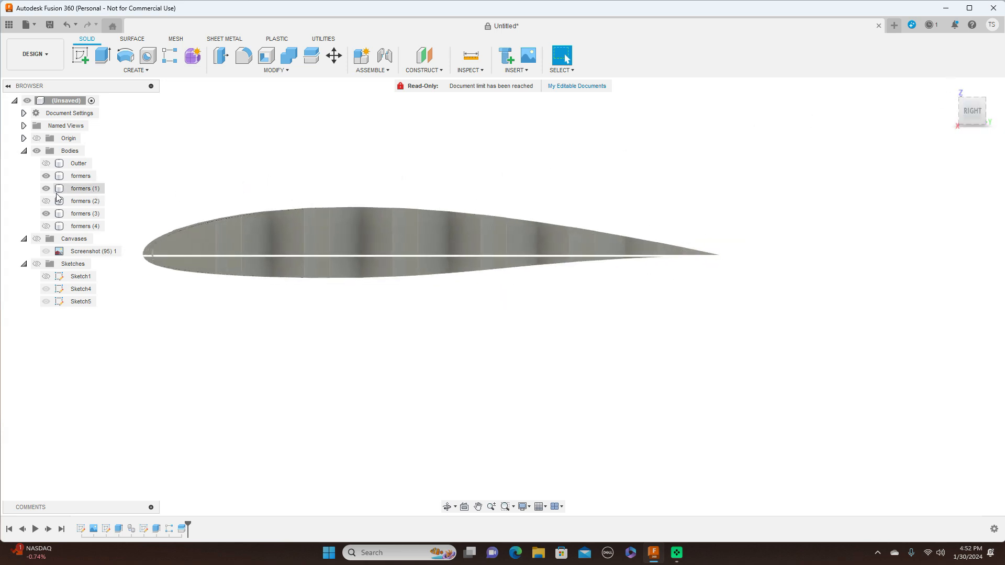
pyautogui.click(47, 213)
pyautogui.click(47, 214)
pyautogui.click(79, 213)
pyautogui.doubleClick(78, 213)
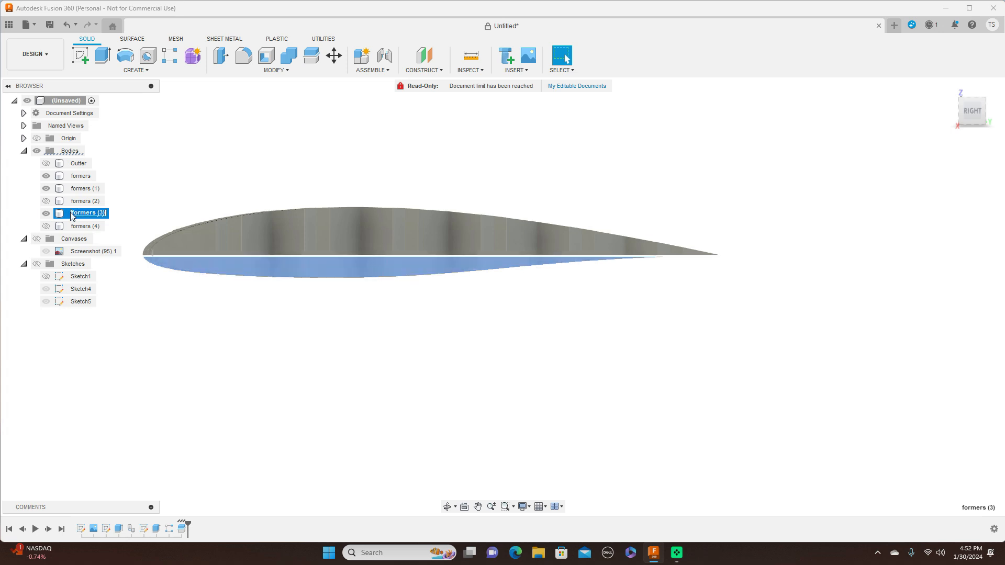
pyautogui.write('Bot')
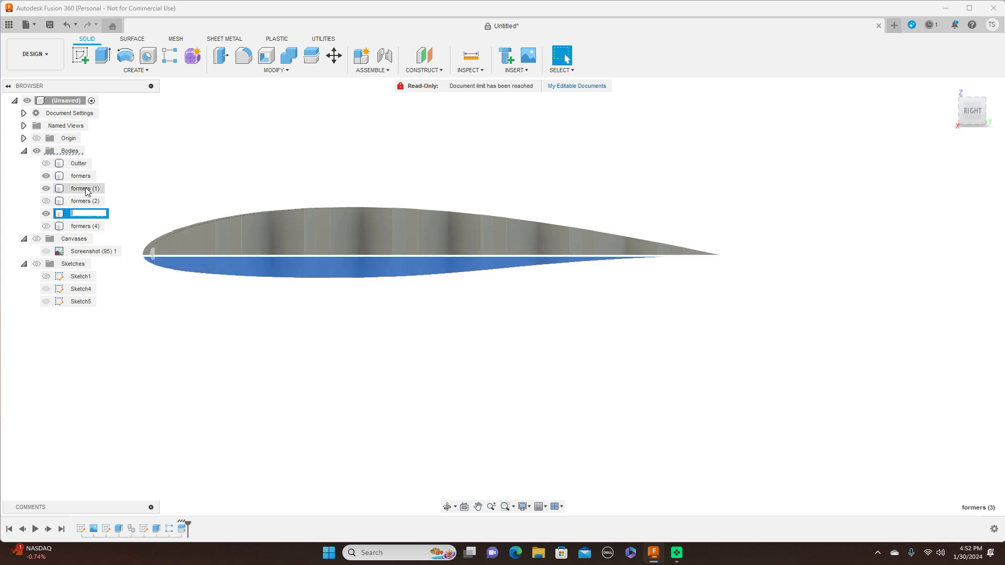
pyautogui.write('tom formers')
pyautogui.press('Return')
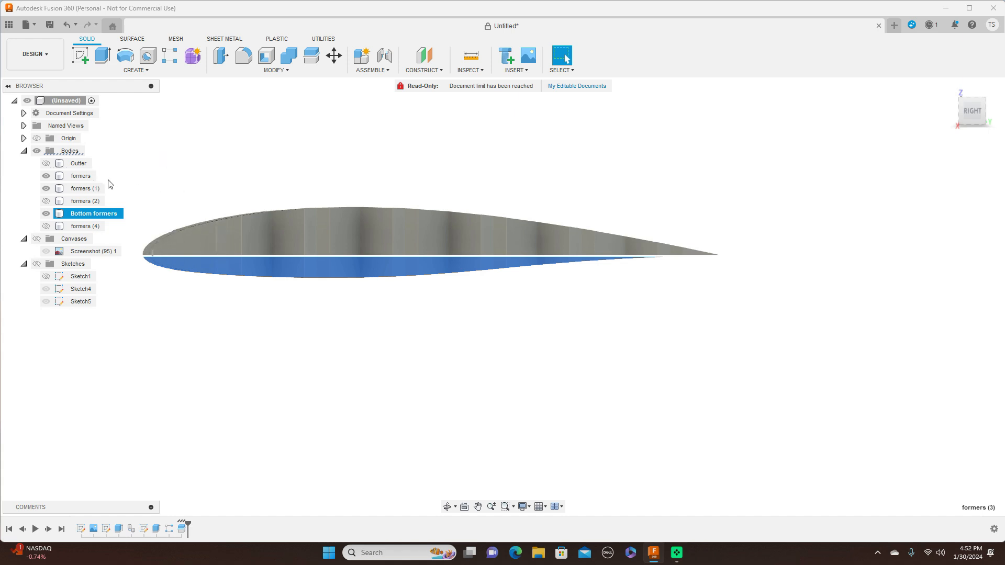
# Identify the upper half of the split formers and rename the formers body as Top formers
pyautogui.click(46, 176)
pyautogui.click(46, 176)
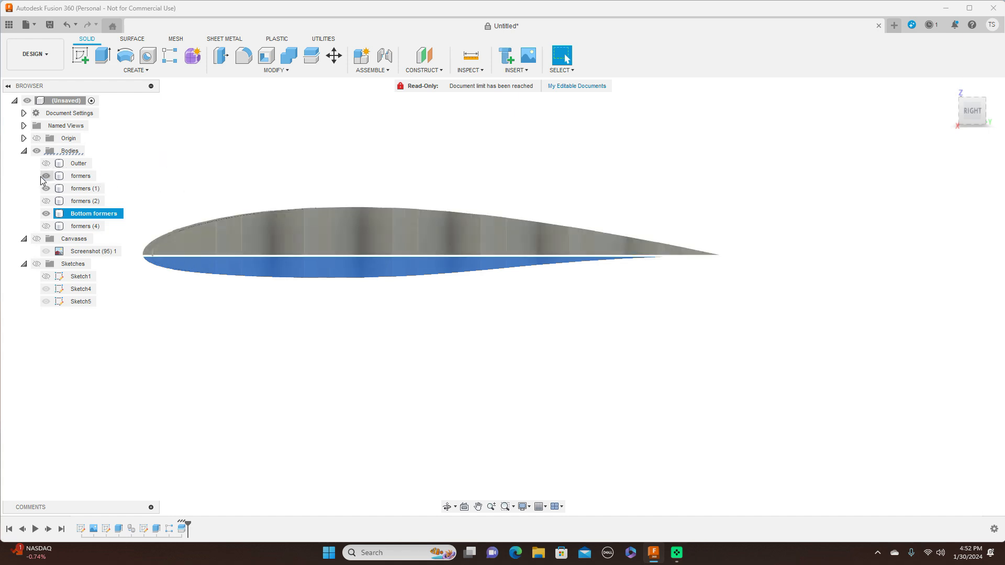
pyautogui.click(72, 177)
pyautogui.click(72, 177)
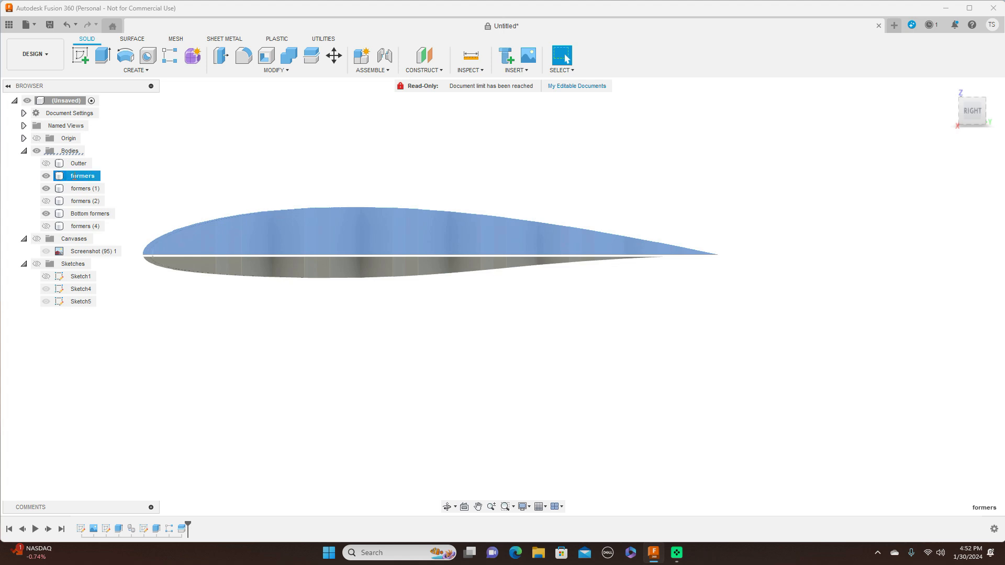
pyautogui.click(72, 176)
pyautogui.write('Top')
pyautogui.press('Return')
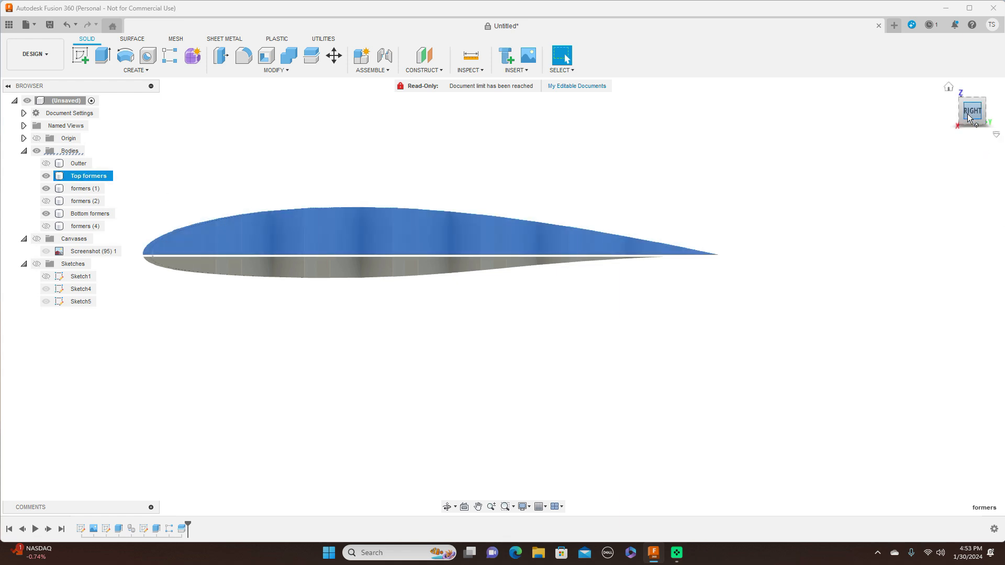
# Hide the formers (1) body and show the Outter body around the top and bottom formers
pyautogui.moveTo(963, 115); pyautogui.dragTo(1003, 129)
pyautogui.click(869, 129)
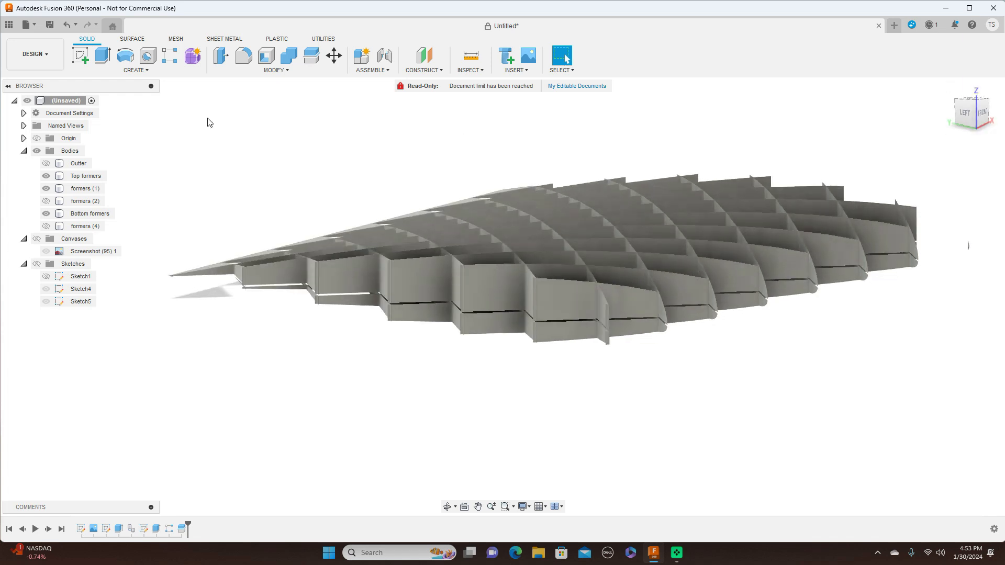
pyautogui.click(59, 165)
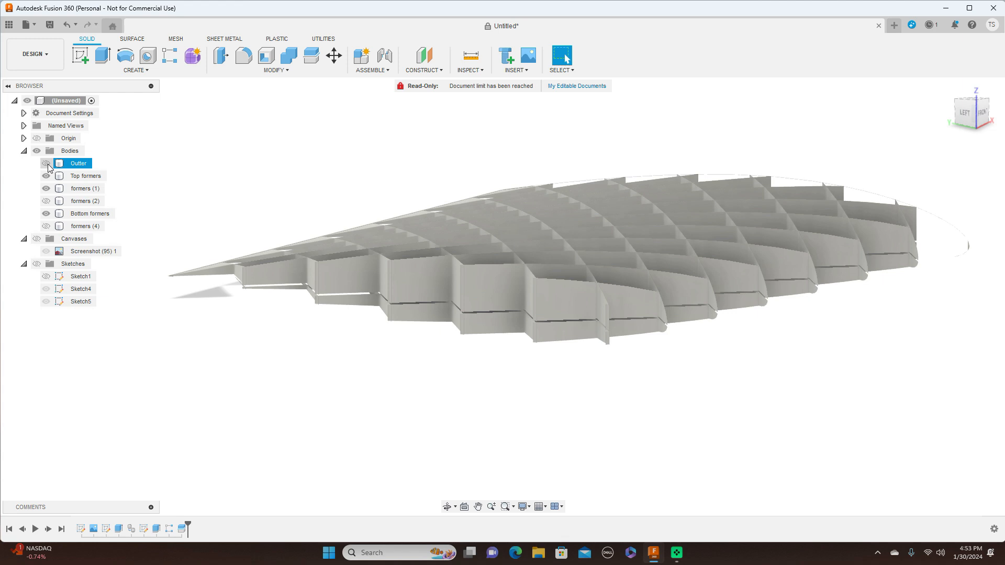
pyautogui.click(46, 163)
pyautogui.click(46, 188)
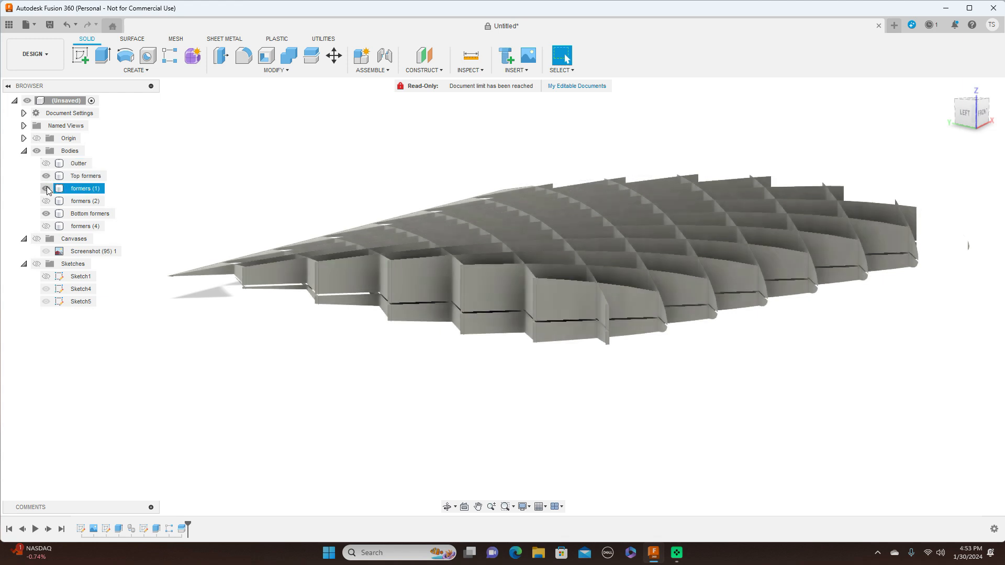
pyautogui.click(46, 163)
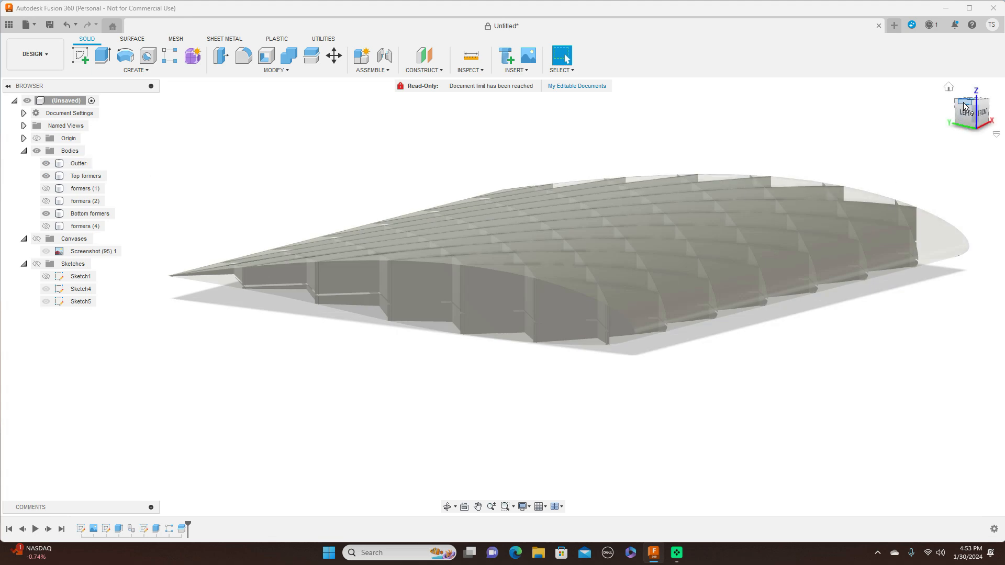
# Examine the split formers inside the outer wing body from the front, right and left sides
pyautogui.moveTo(977, 105)
pyautogui.mouseDown()
pyautogui.moveTo(972, 135)
pyautogui.moveTo(943, 119)
pyautogui.moveTo(962, 94)
pyautogui.moveTo(953, 86)
pyautogui.moveTo(974, 118)
pyautogui.moveTo(993, 99)
pyautogui.moveTo(984, 134)
pyautogui.moveTo(975, 118)
pyautogui.mouseUp()
pyautogui.click(976, 118)
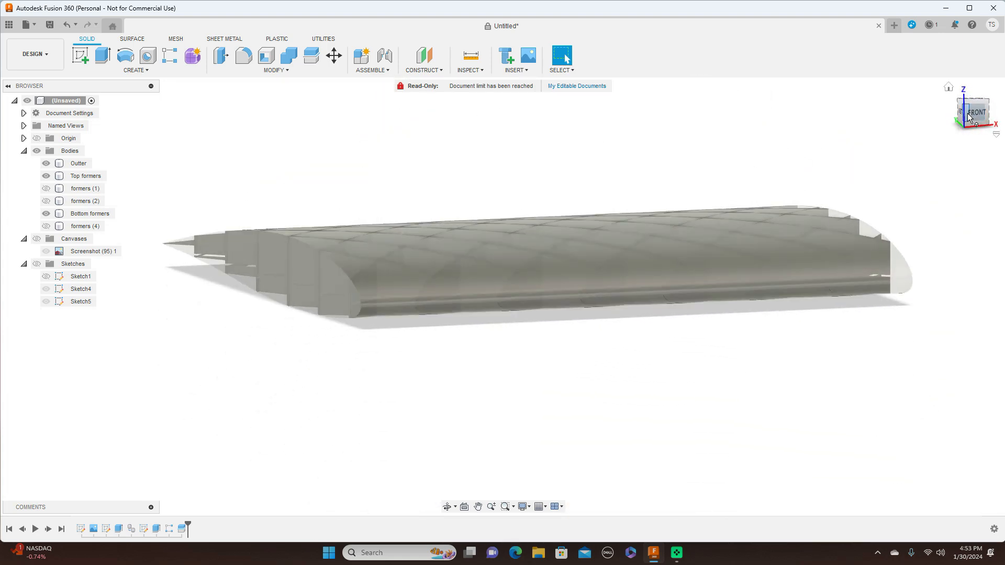
pyautogui.moveTo(967, 118)
pyautogui.mouseDown()
pyautogui.moveTo(989, 127)
pyautogui.moveTo(987, 116)
pyautogui.moveTo(987, 124)
pyautogui.moveTo(946, 117)
pyautogui.moveTo(967, 121)
pyautogui.mouseUp()
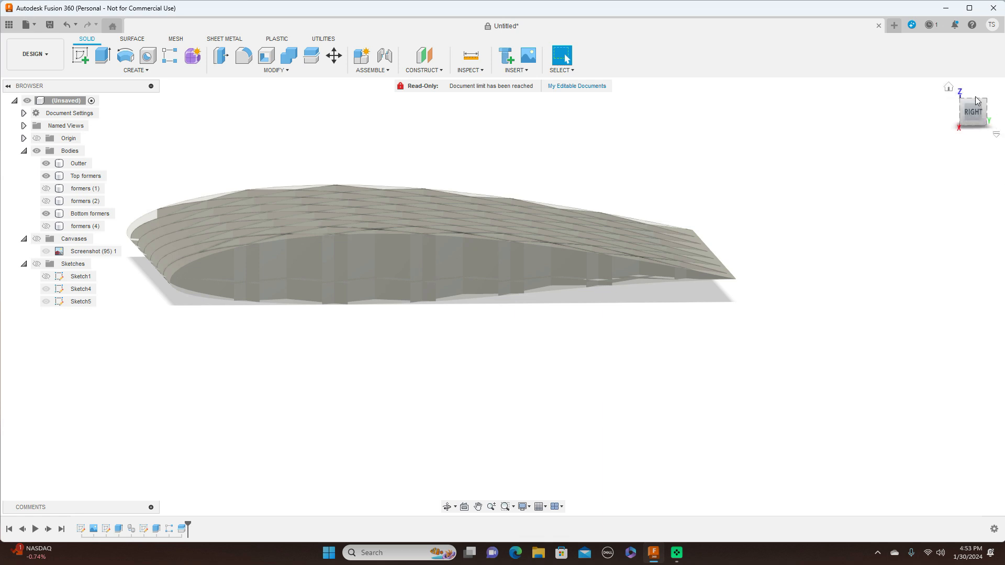
pyautogui.click(970, 115)
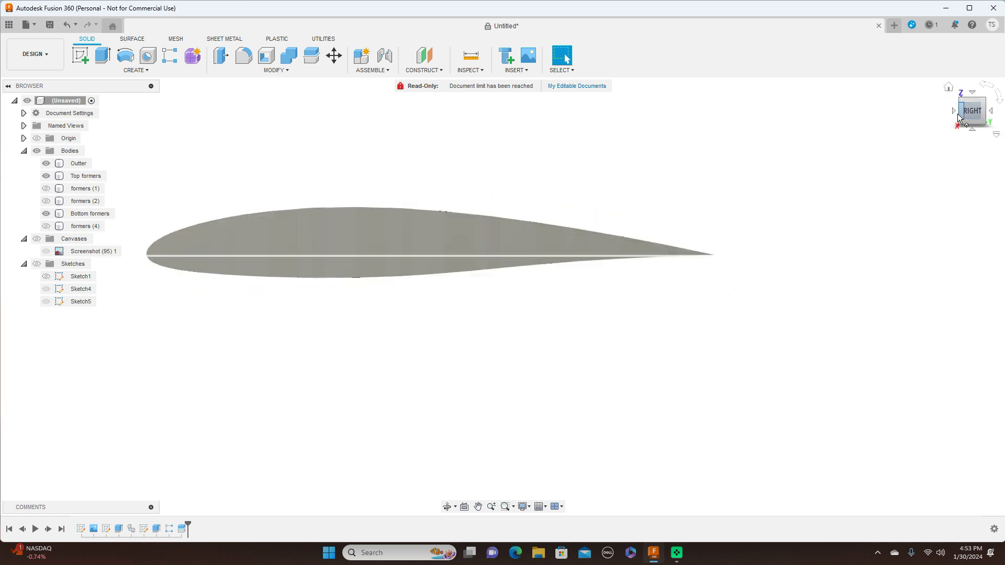
pyautogui.click(954, 113)
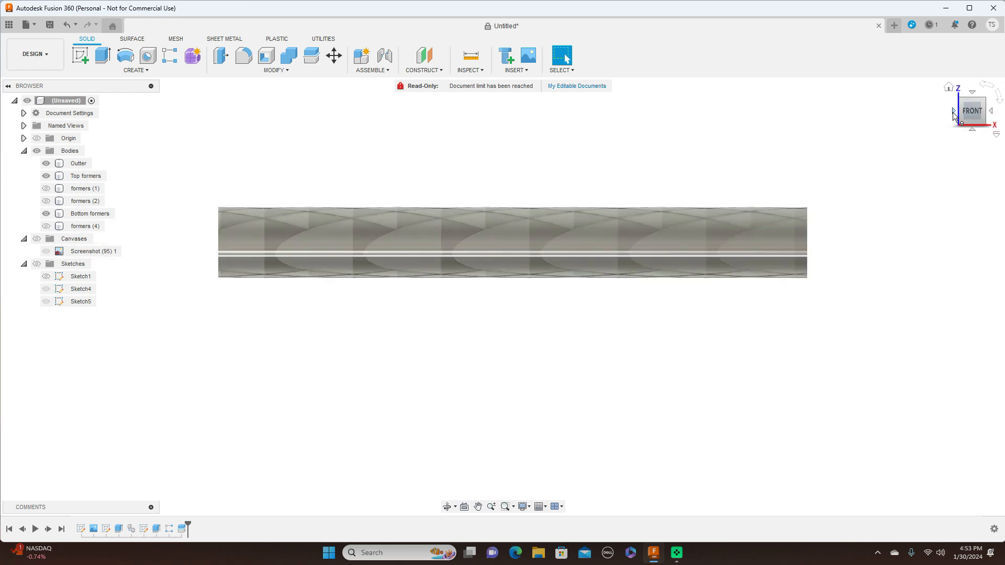
pyautogui.click(954, 113)
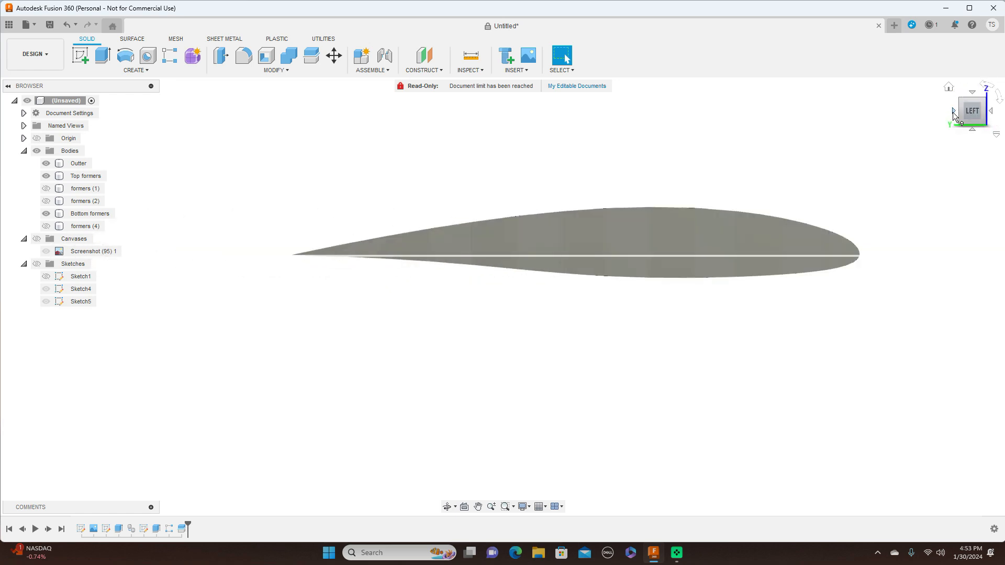
pyautogui.click(993, 112)
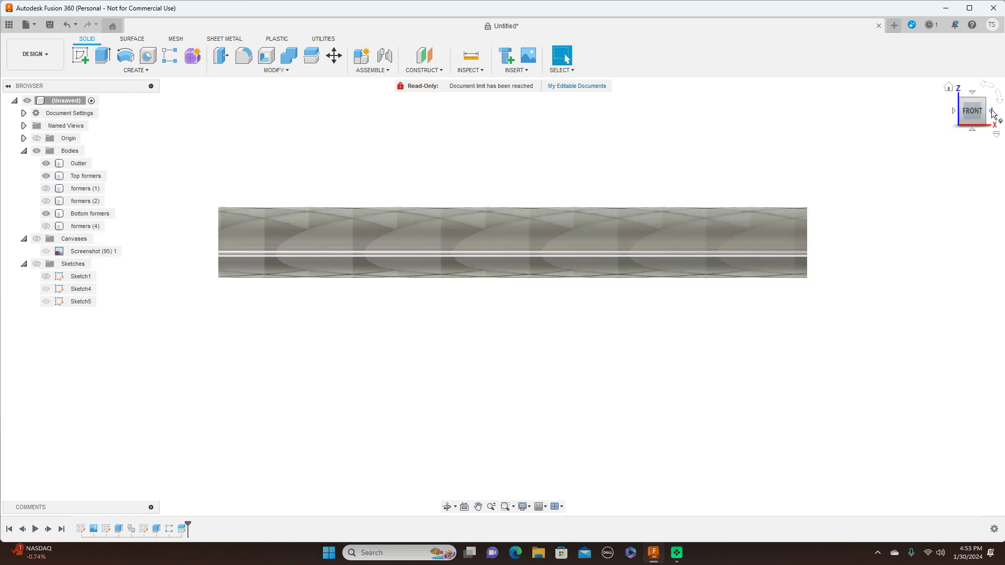
pyautogui.click(992, 113)
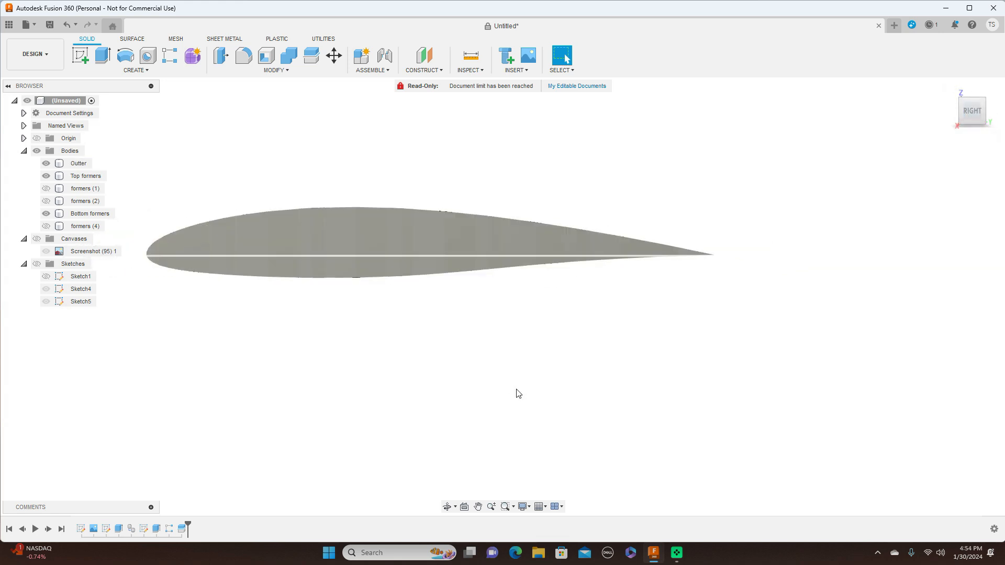
# Open Sketch4, which holds the airfoil profile and chord lines, for editing
pyautogui.scroll(1, 516, 393)
pyautogui.moveTo(584, 375); pyautogui.dragTo(624, 376, button='middle')
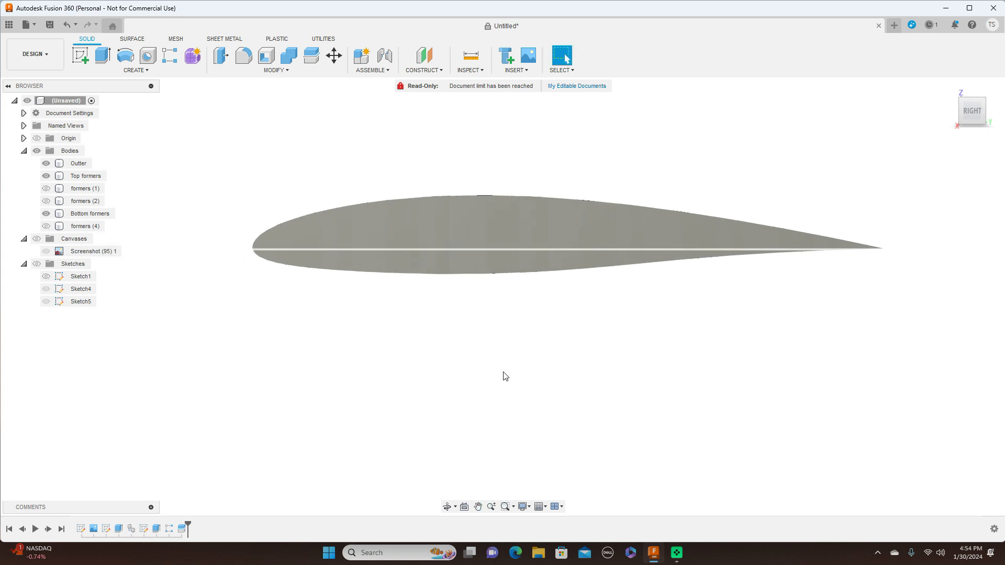
pyautogui.rightClick(107, 529)
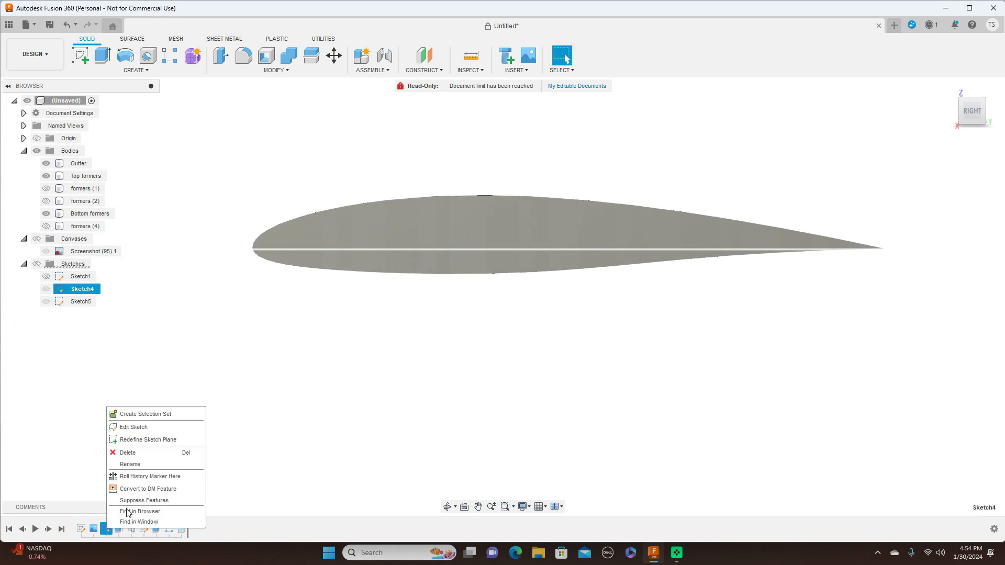
pyautogui.click(157, 427)
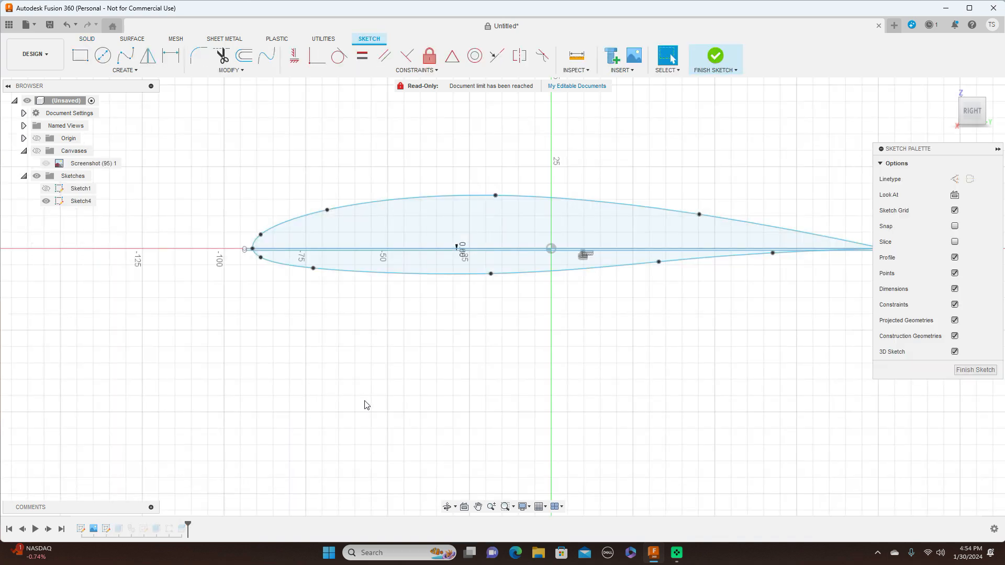
pyautogui.scroll(2, 365, 404)
pyautogui.moveTo(554, 318); pyautogui.dragTo(485, 375, button='middle')
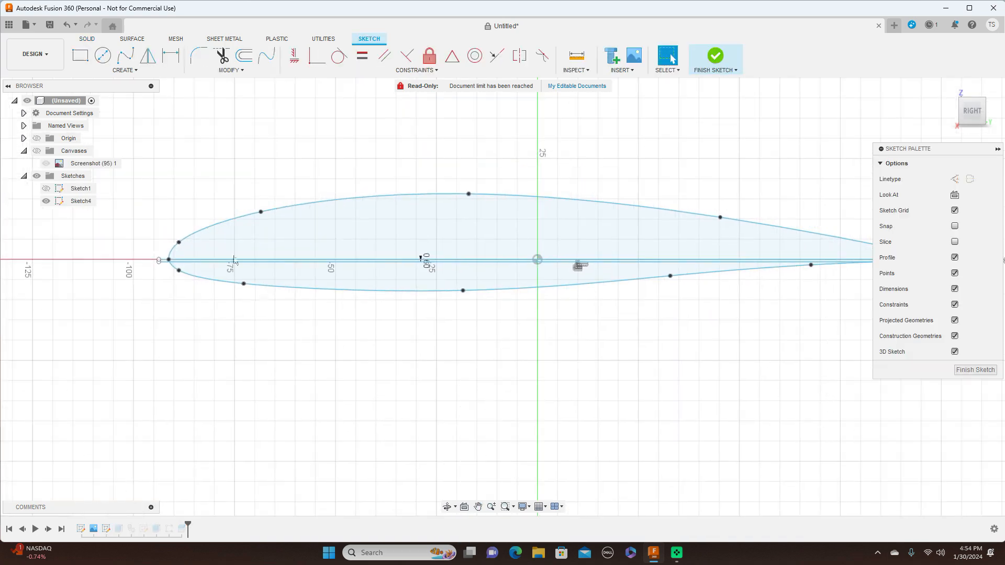
pyautogui.click(102, 58)
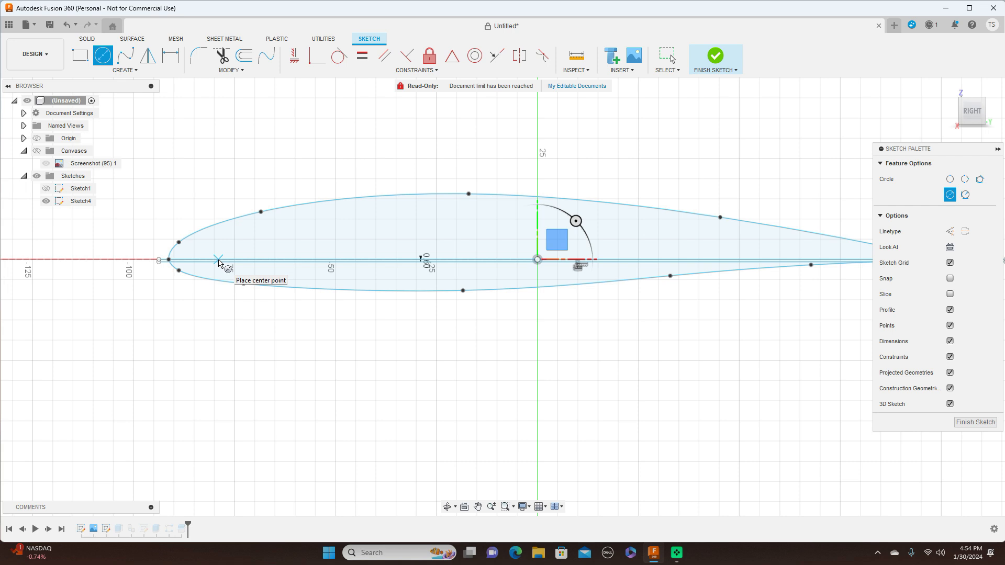
pyautogui.click(218, 260)
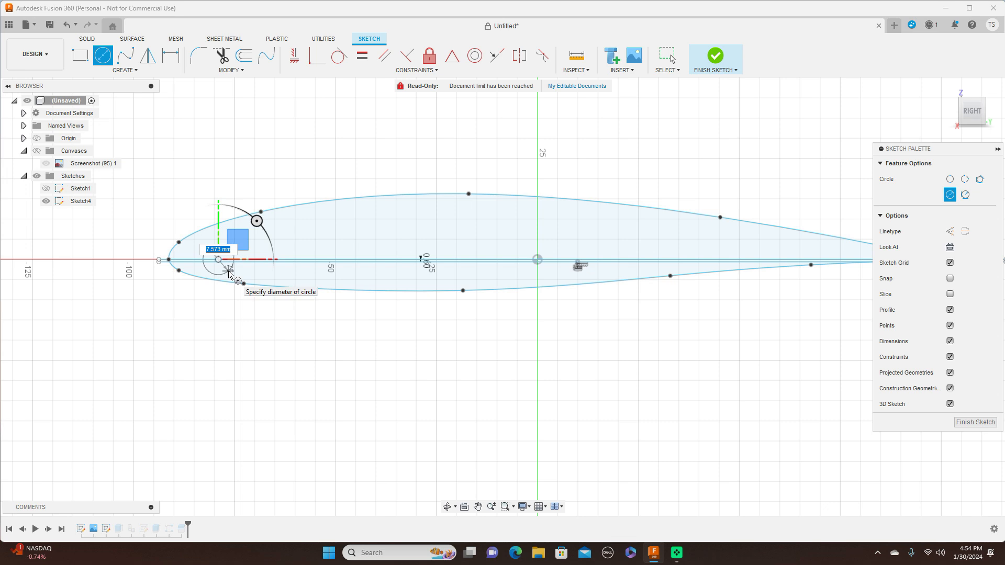
pyautogui.rightClick(230, 273)
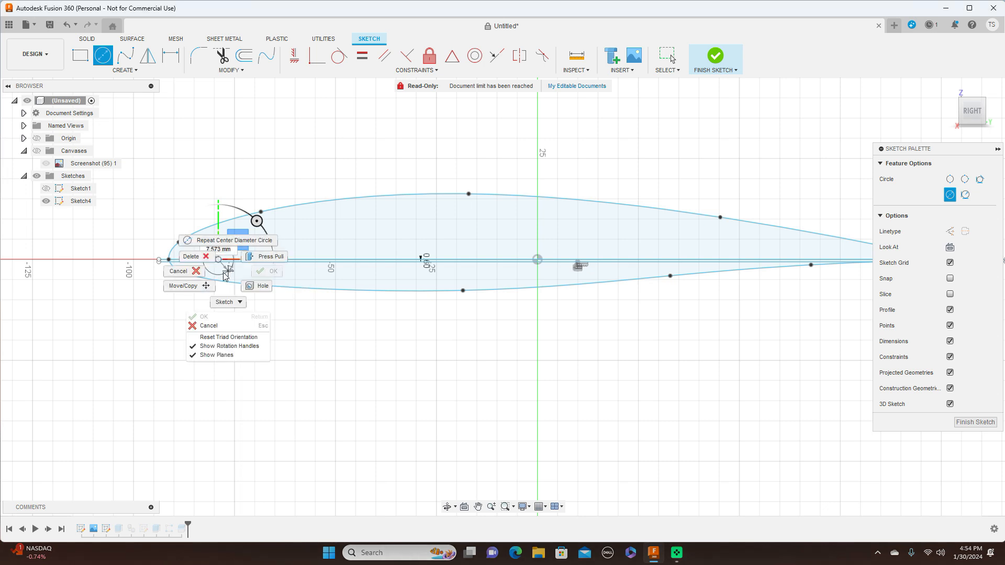
pyautogui.click(189, 272)
# Sketch a center-diameter circle of about 8 mm centered on the chord line near the airfoil's leading edge
pyautogui.press('c')
pyautogui.scroll(2, 181, 147)
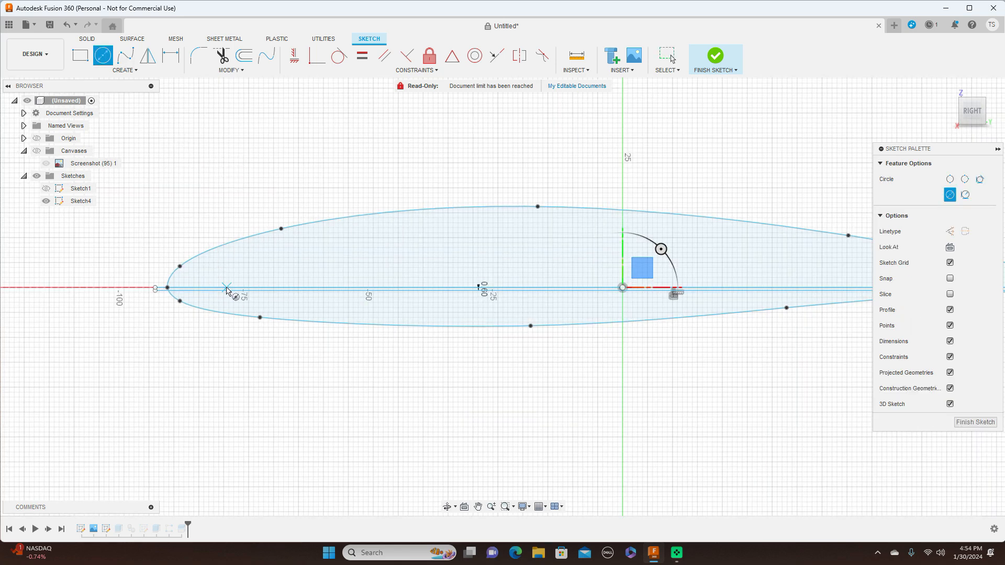
pyautogui.click(221, 288)
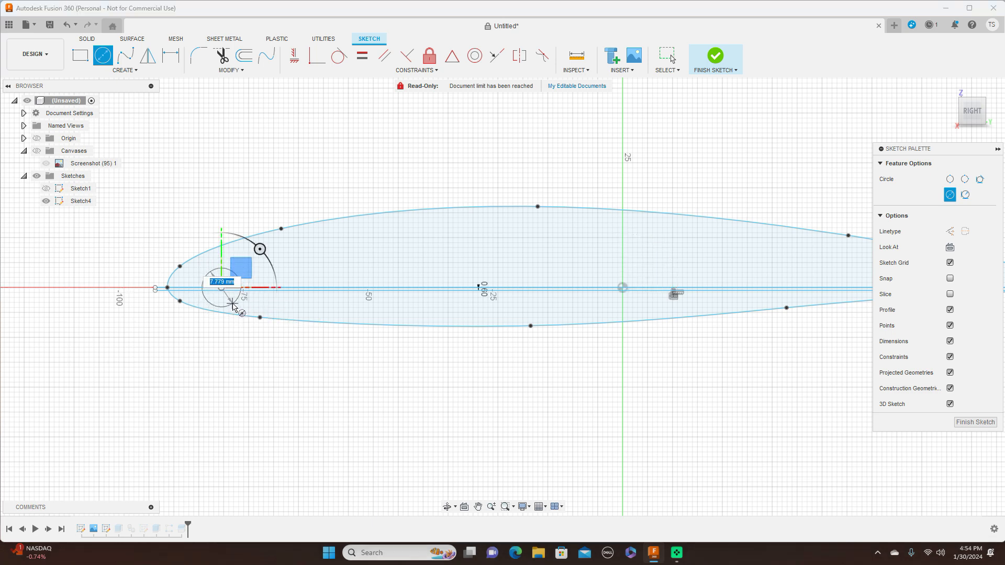
pyautogui.click(233, 306)
pyautogui.rightClick(233, 307)
pyautogui.click(265, 298)
pyautogui.click(376, 163)
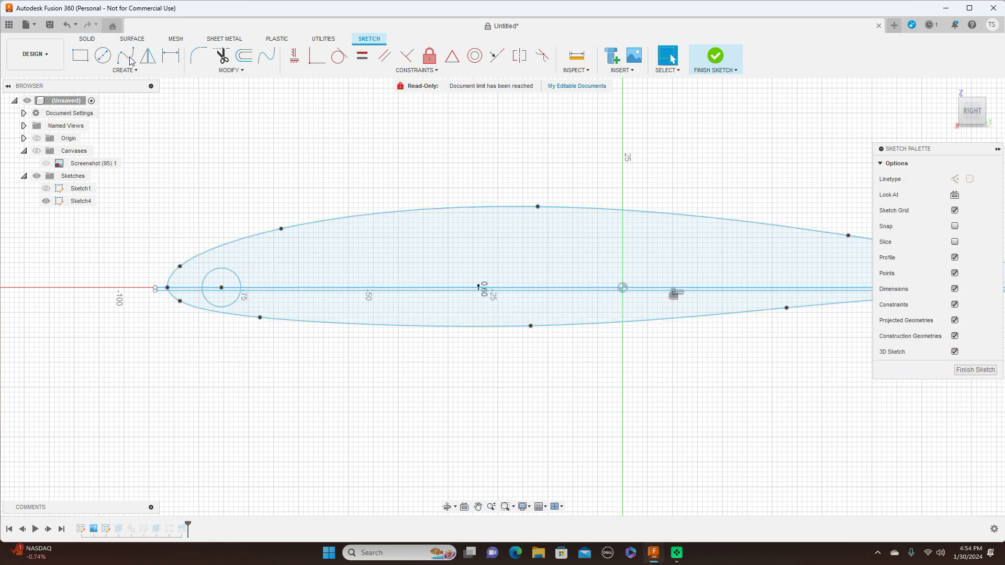
# Sketch a second, slightly larger circle centered on the chord line, just aft of the circle nearest the leading edge
pyautogui.click(103, 55)
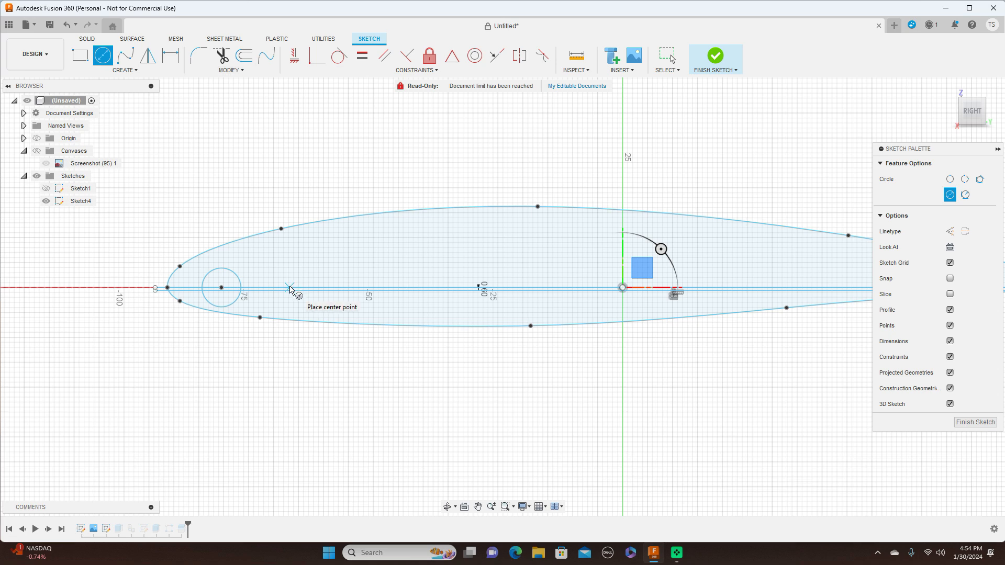
pyautogui.click(289, 288)
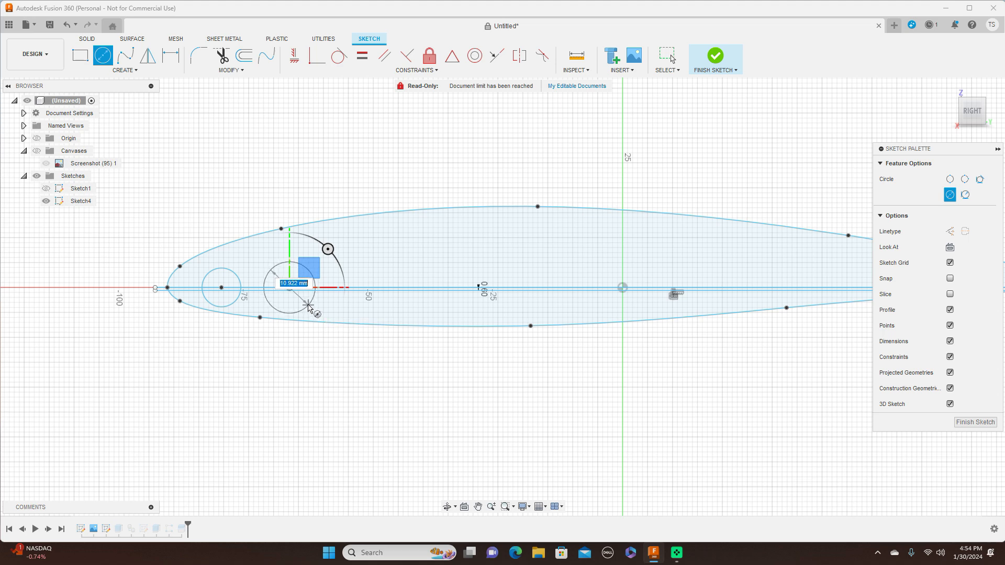
pyautogui.click(310, 309)
pyautogui.rightClick(308, 309)
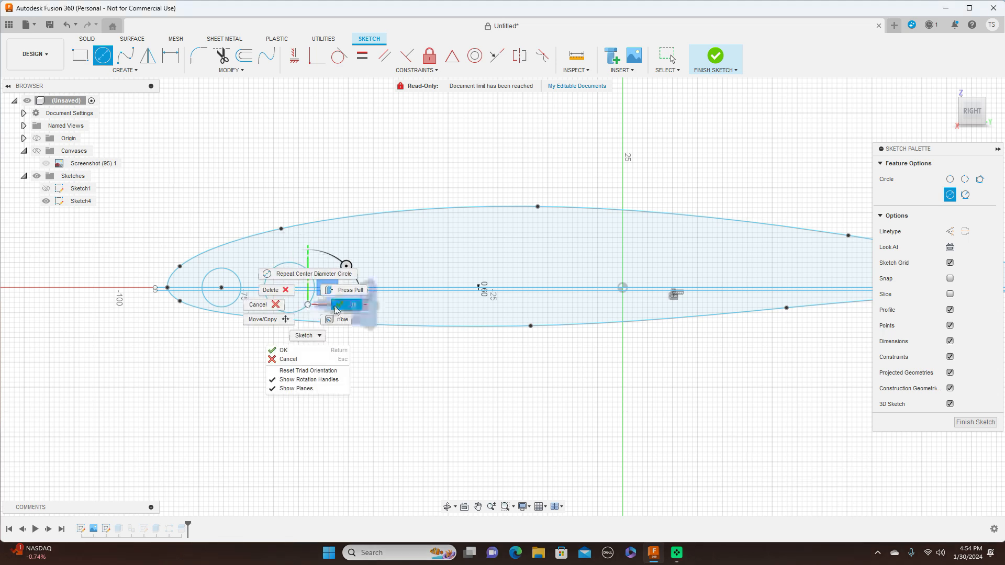
pyautogui.click(343, 305)
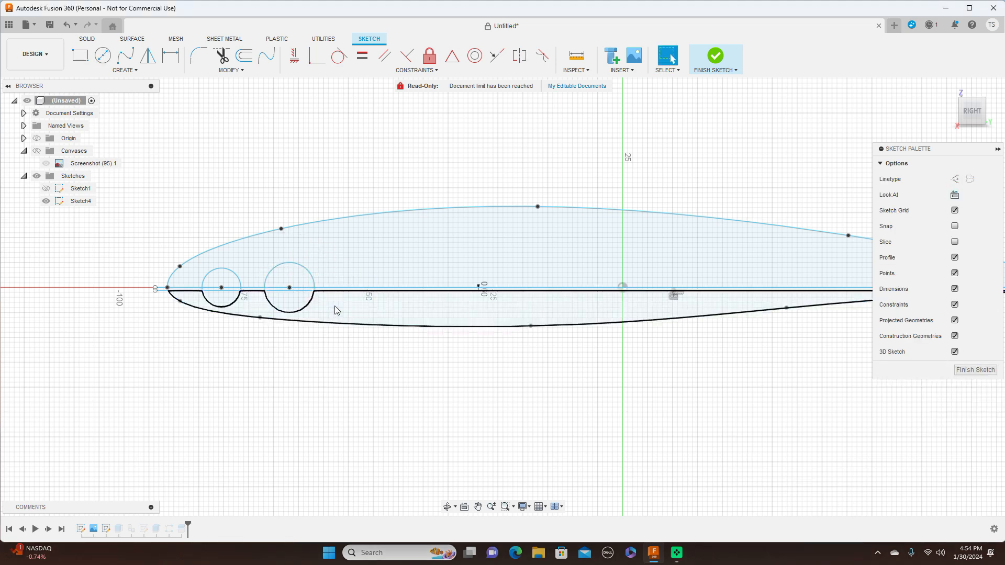
# Sketch a third circle of about 12 mm diameter aft of the second, centered slightly above the chord line
pyautogui.click(103, 56)
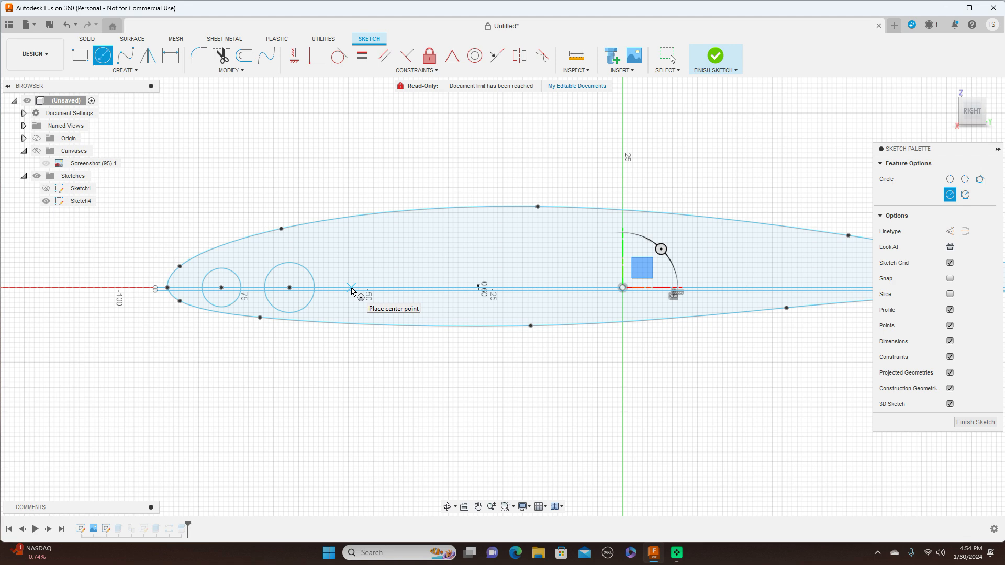
pyautogui.click(355, 278)
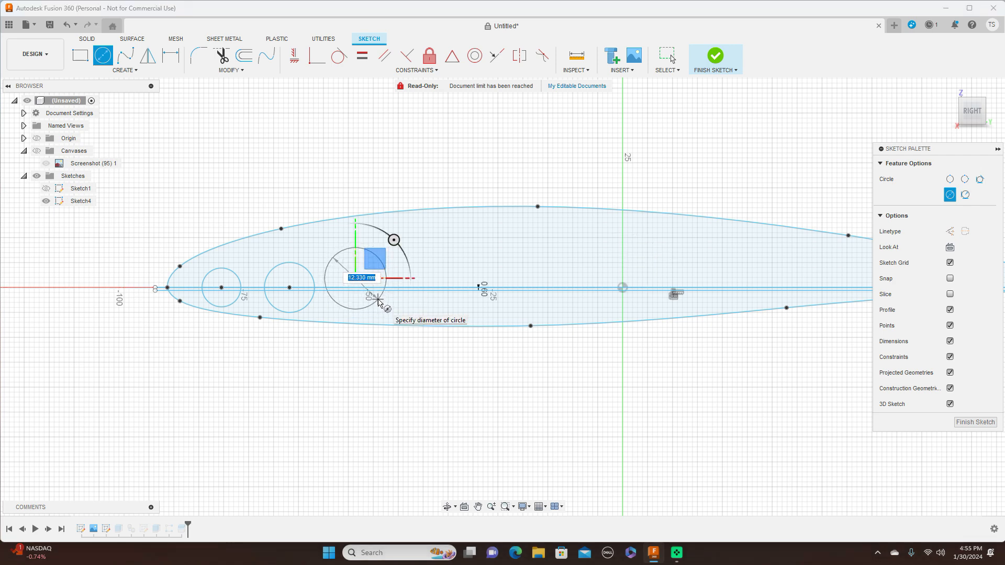
pyautogui.click(378, 299)
pyautogui.rightClick(378, 300)
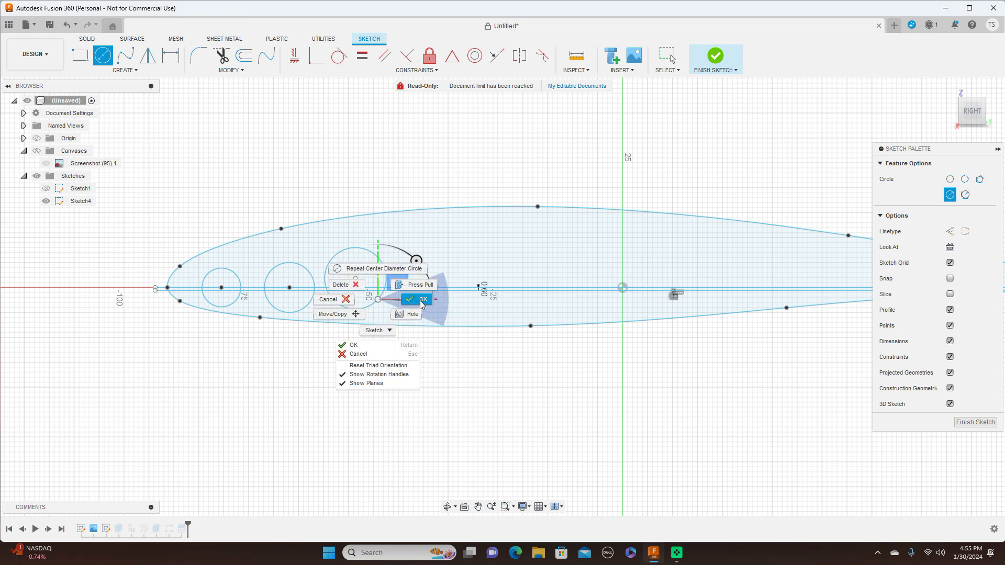
pyautogui.click(418, 301)
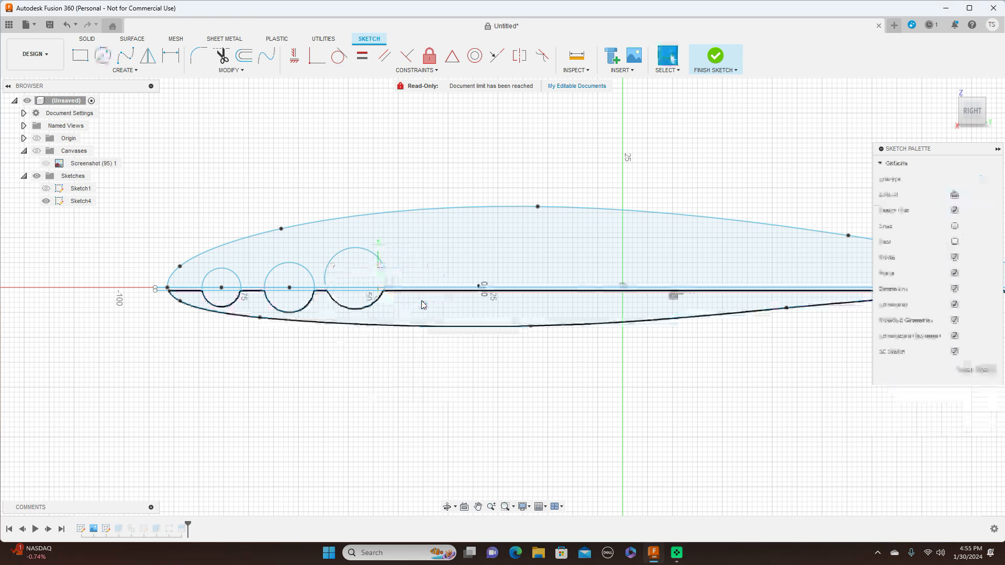
# Sketch a fourth circle of about 18 mm diameter aft of the third, centered above the chord line inside the profile
pyautogui.click(103, 55)
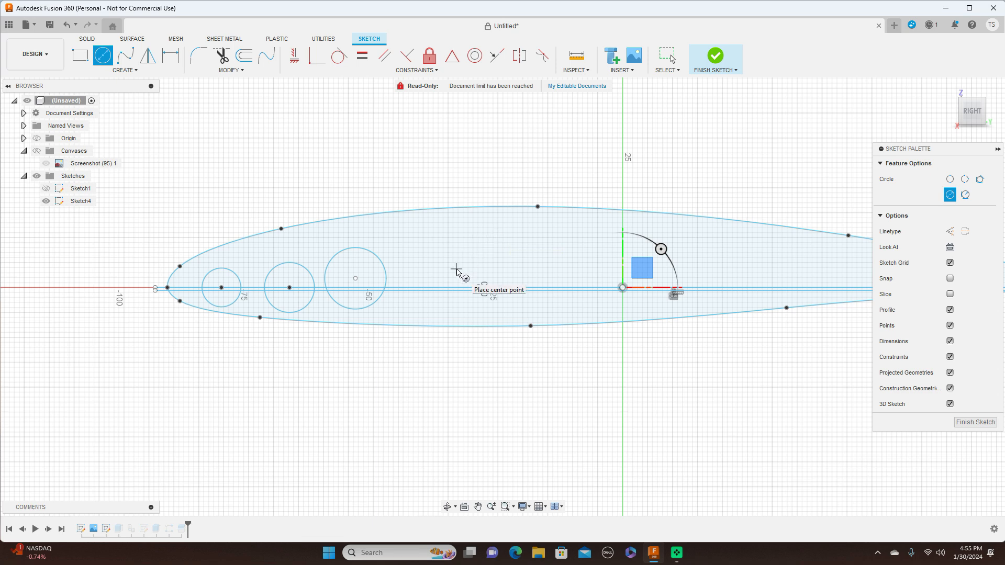
pyautogui.scroll(1, 459, 272)
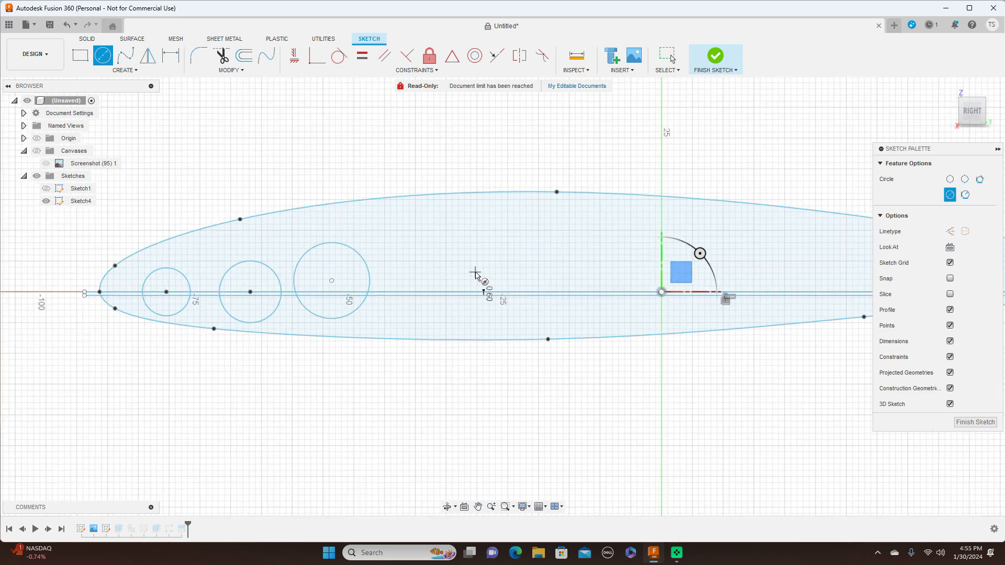
pyautogui.click(476, 272)
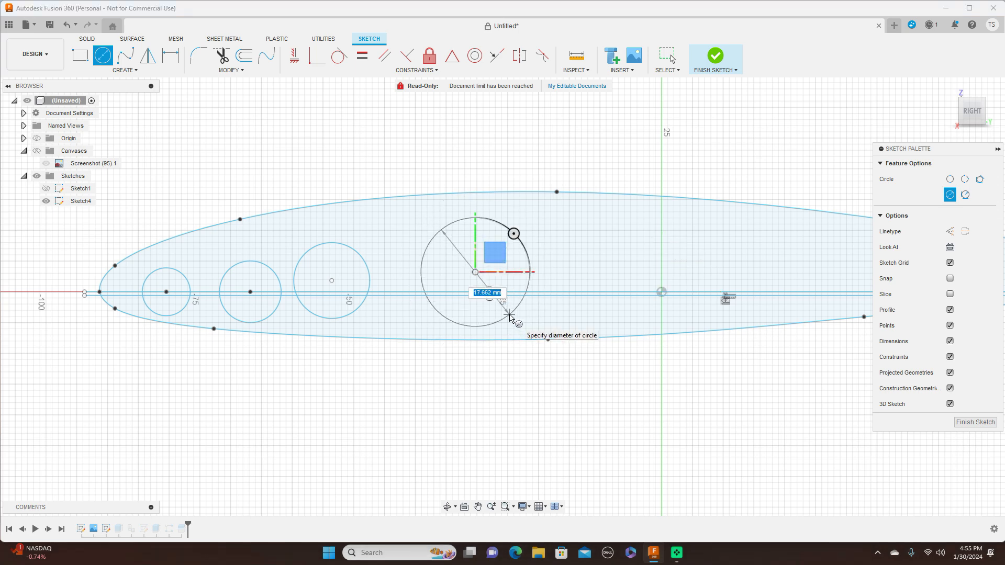
pyautogui.click(510, 316)
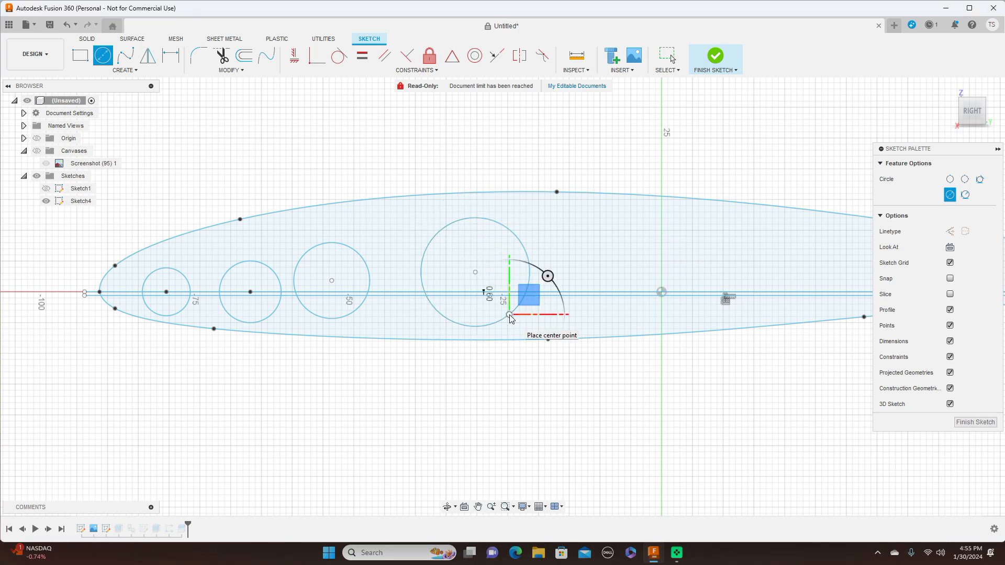
pyautogui.rightClick(509, 314)
pyautogui.click(548, 315)
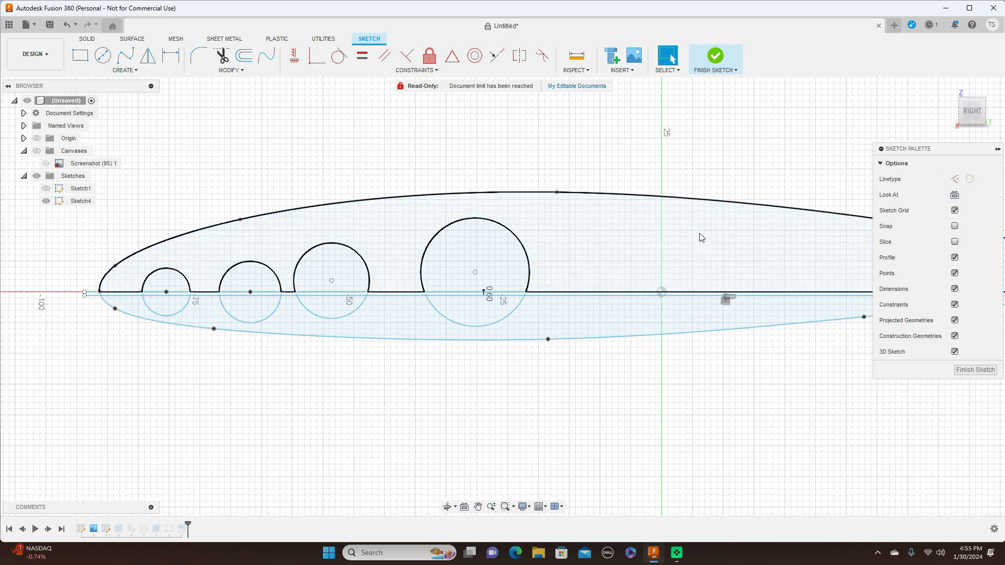
# Sketch a fifth circle about as large as the fourth, centered above the chord line just forward of the sketch origin
pyautogui.moveTo(717, 129)
pyautogui.mouseDown(button='middle')
pyautogui.moveTo(623, 121)
pyautogui.moveTo(633, 152)
pyautogui.mouseUp(button='middle')
pyautogui.scroll(-2, 657, 123)
pyautogui.click(103, 55)
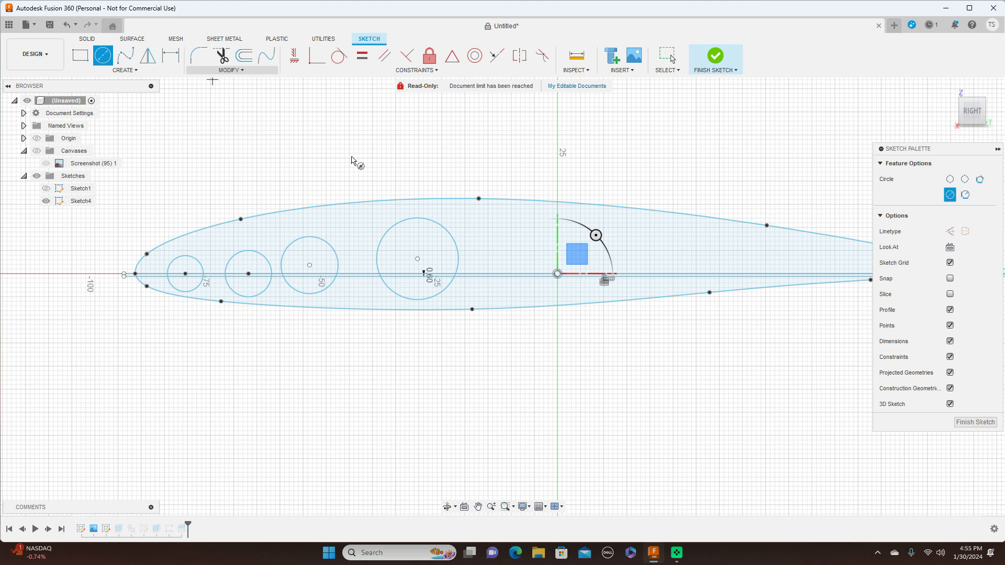
pyautogui.click(526, 256)
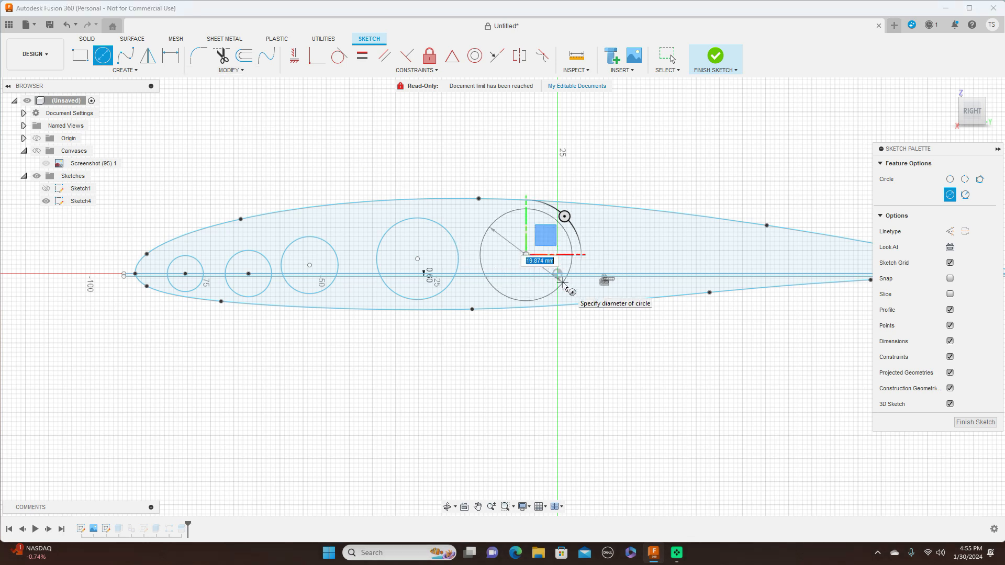
pyautogui.click(559, 281)
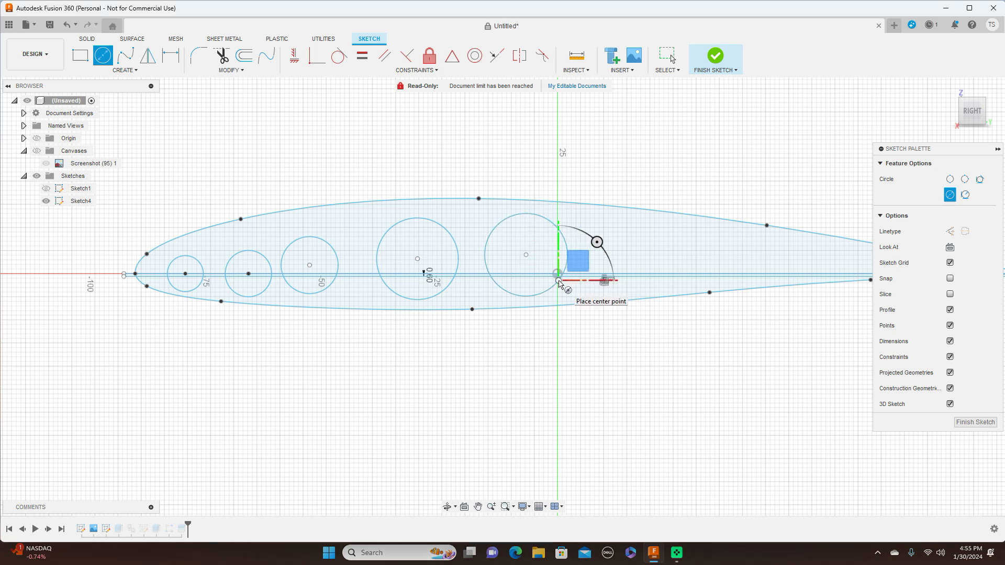
pyautogui.rightClick(559, 281)
pyautogui.click(596, 280)
# Sketch a sixth circle, slightly smaller than the fifth, centered above the chord line aft of the sketch origin
pyautogui.moveTo(698, 172); pyautogui.dragTo(565, 176, button='middle')
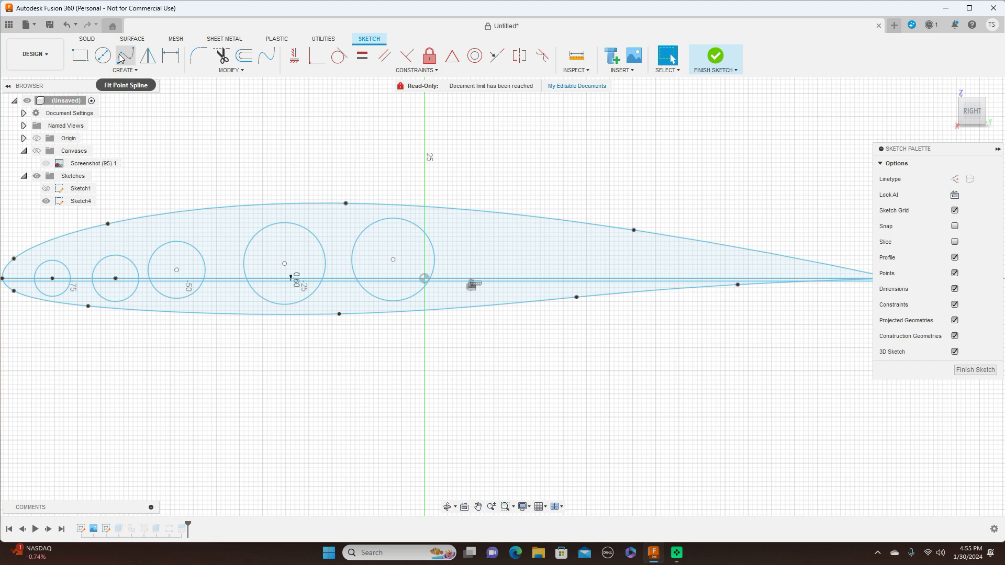
pyautogui.click(102, 55)
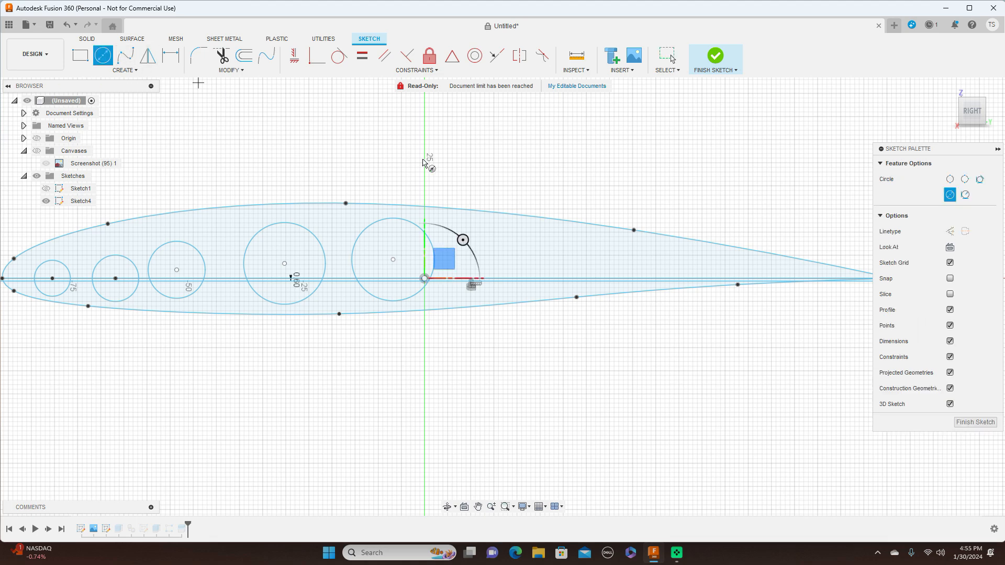
pyautogui.click(505, 261)
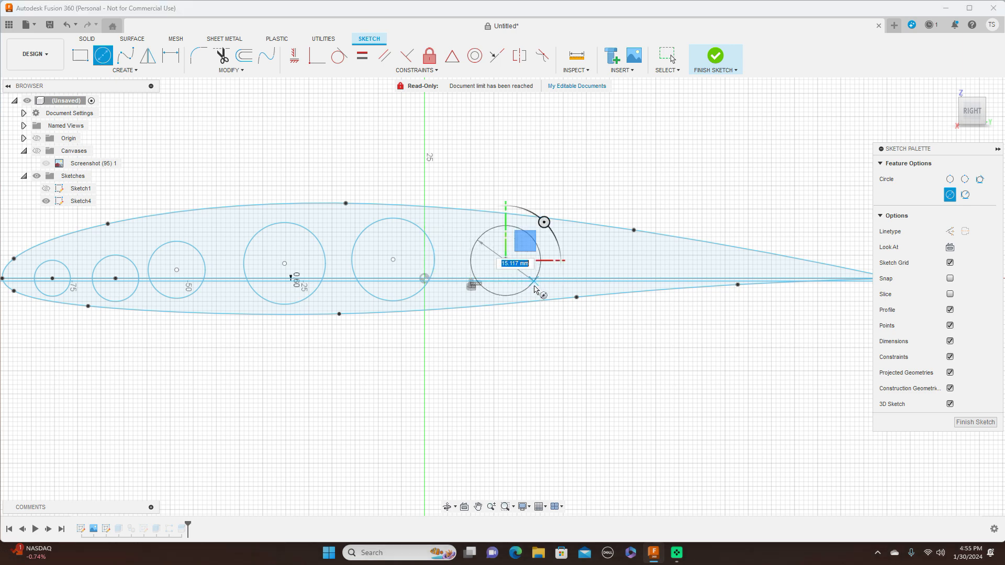
pyautogui.click(534, 289)
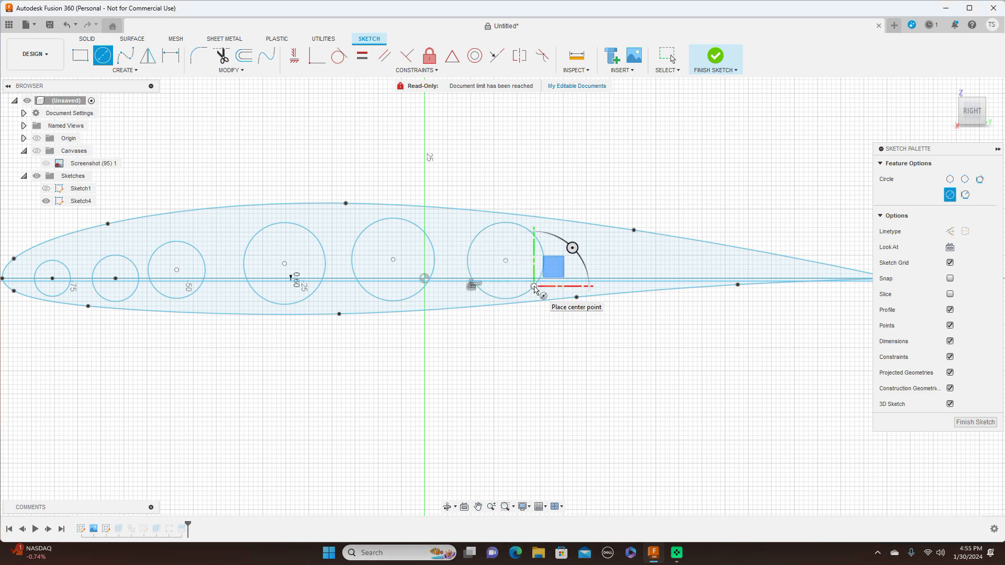
pyautogui.rightClick(534, 286)
pyautogui.click(568, 286)
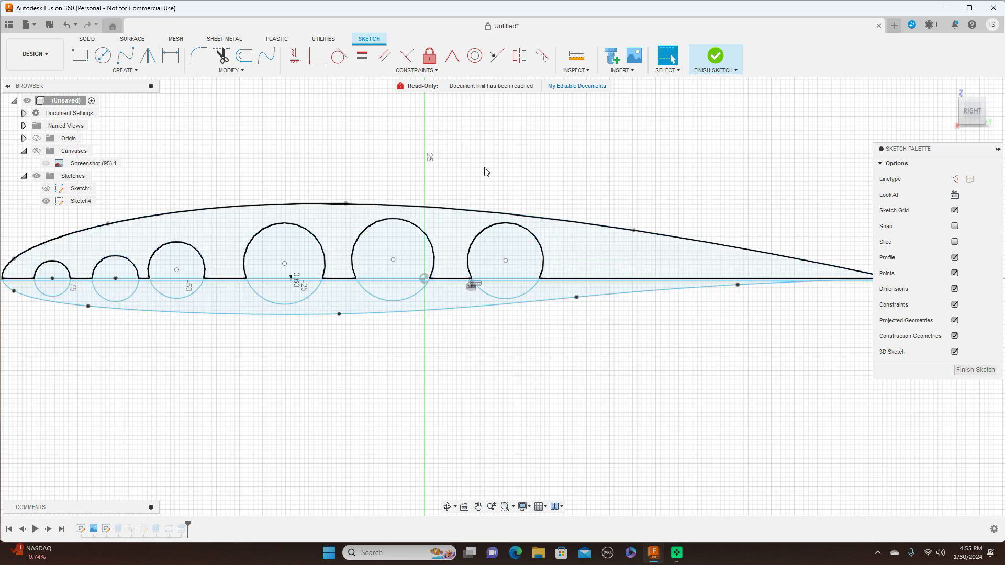
# Sketch a seventh, smaller circle aft of the sixth, centered above the chord line and fitting inside the tapering profile
pyautogui.click(103, 55)
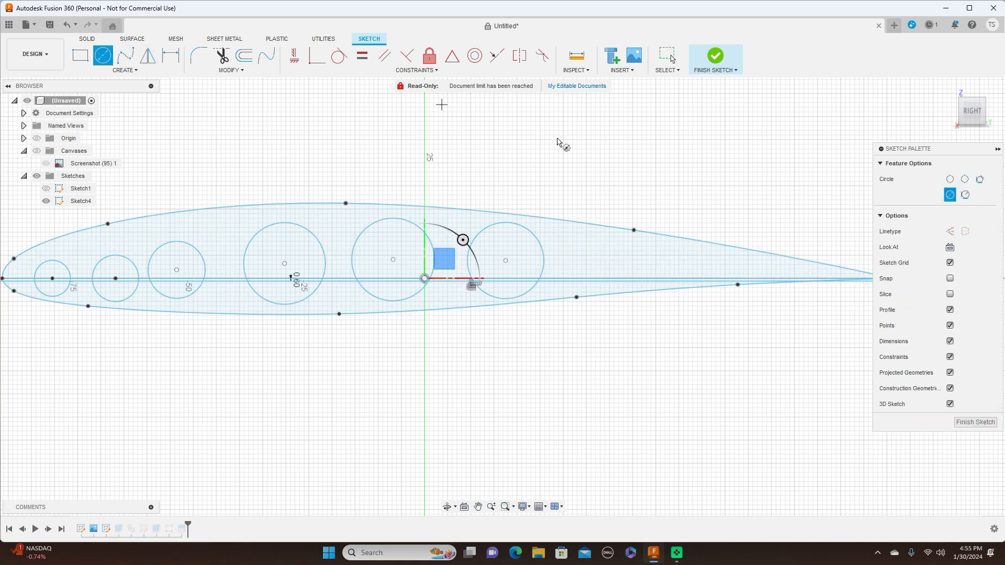
pyautogui.click(596, 263)
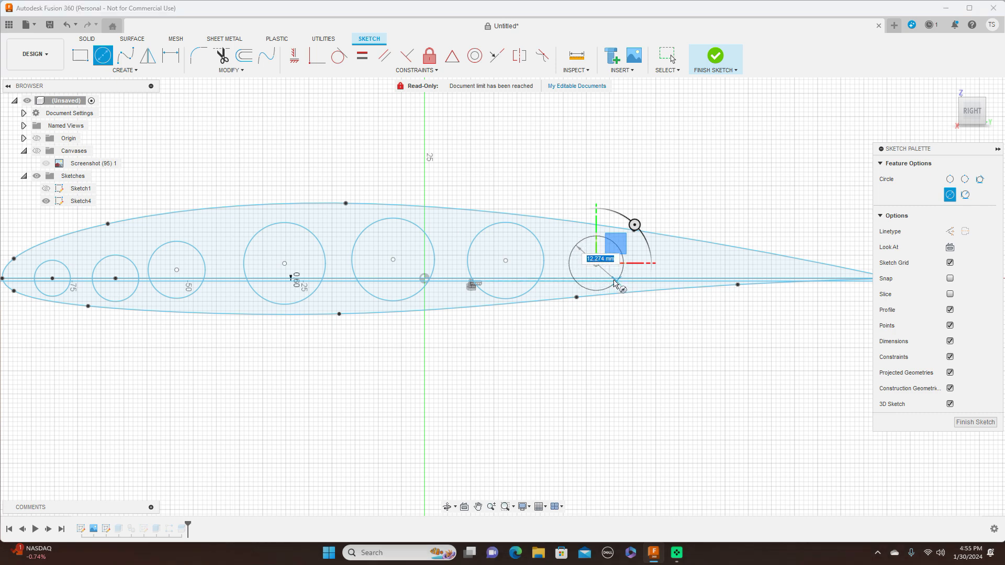
pyautogui.click(614, 282)
pyautogui.rightClick(613, 282)
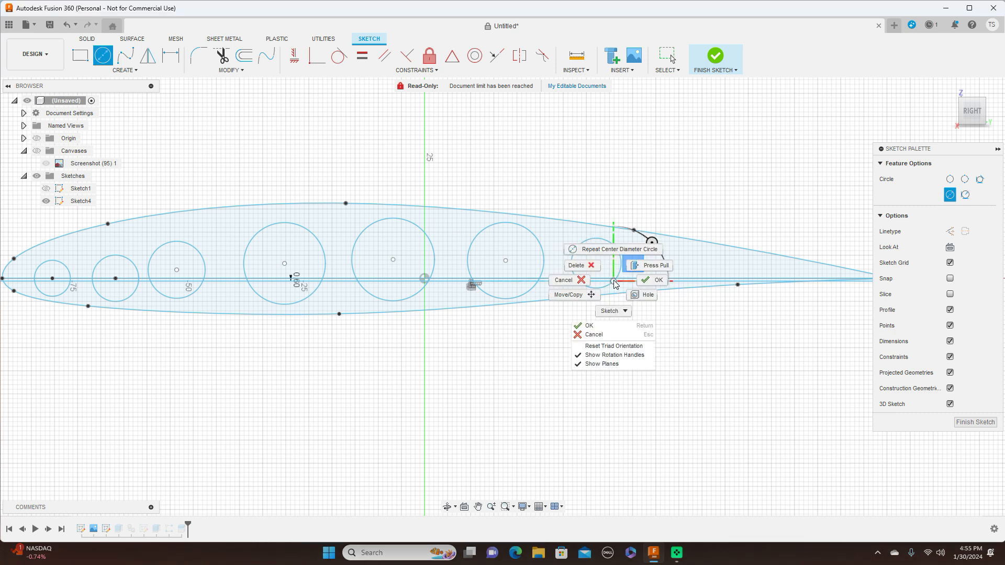
pyautogui.click(647, 283)
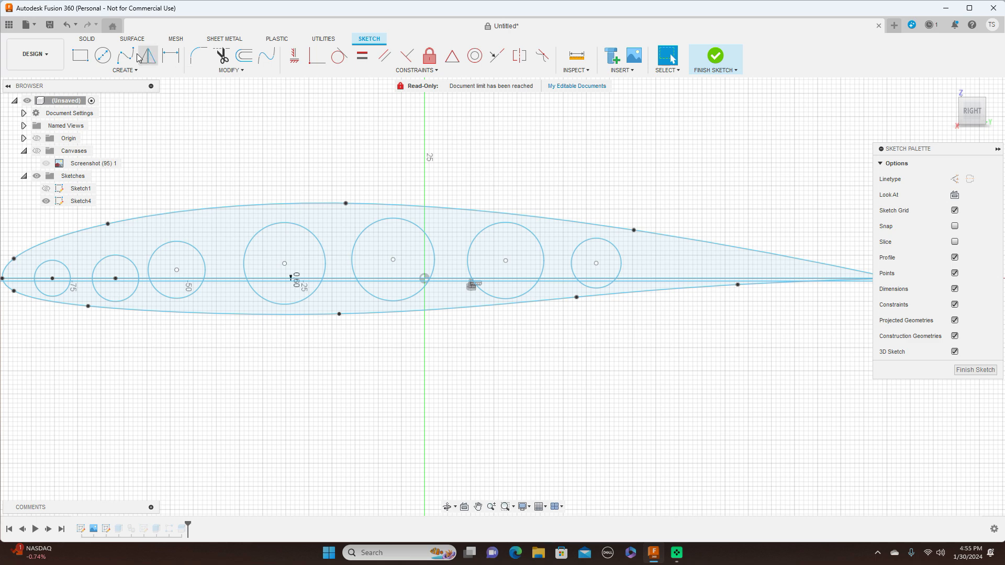
# Sketch an eighth circle, smaller than the seventh, aft of it and centered above the chord line inside the profile
pyautogui.click(103, 56)
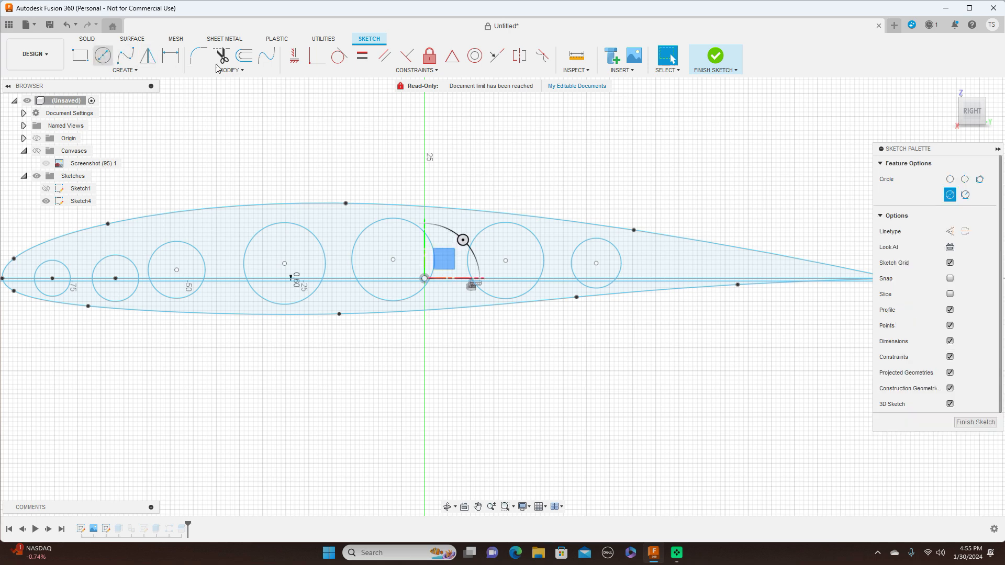
pyautogui.click(678, 264)
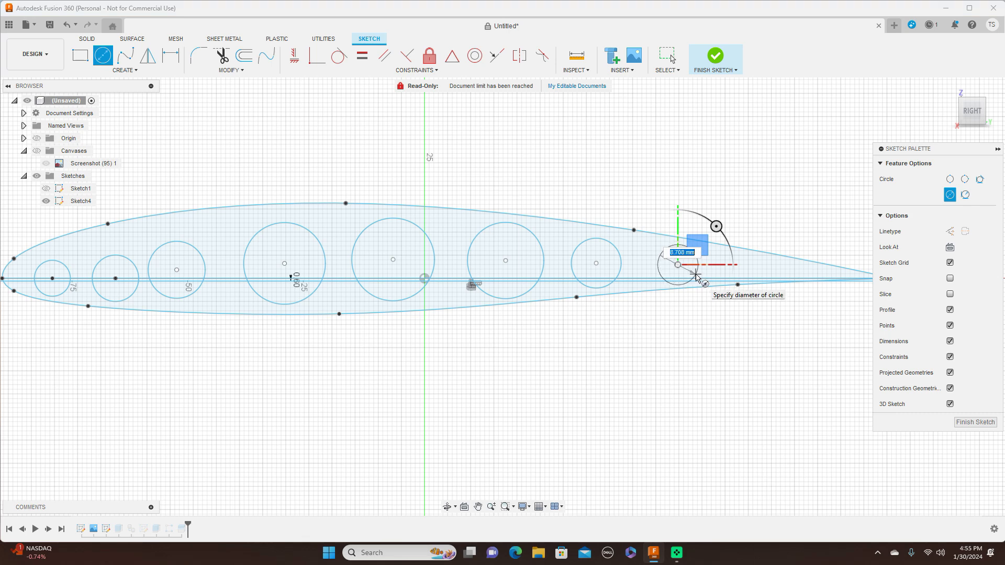
pyautogui.rightClick(693, 272)
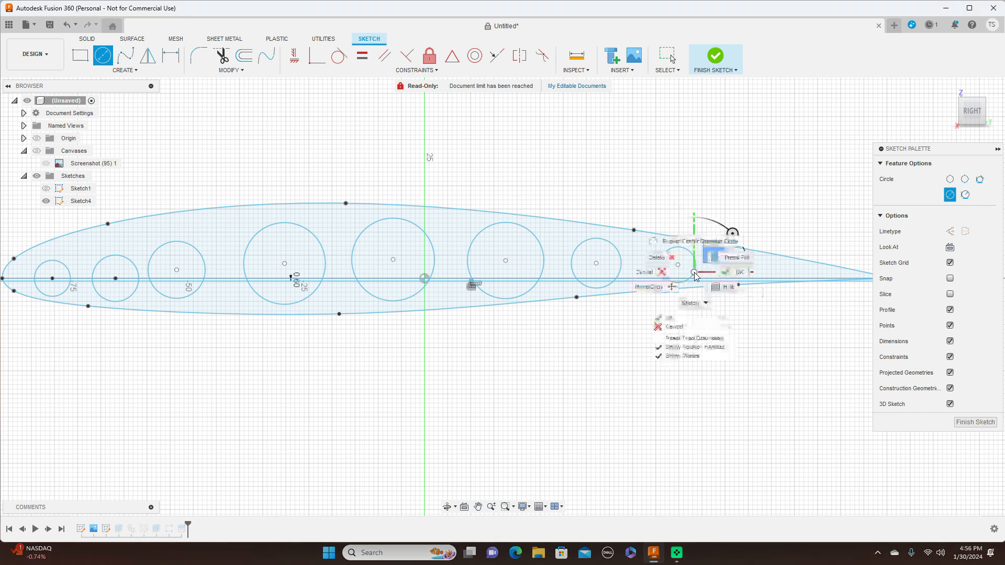
pyautogui.click(727, 278)
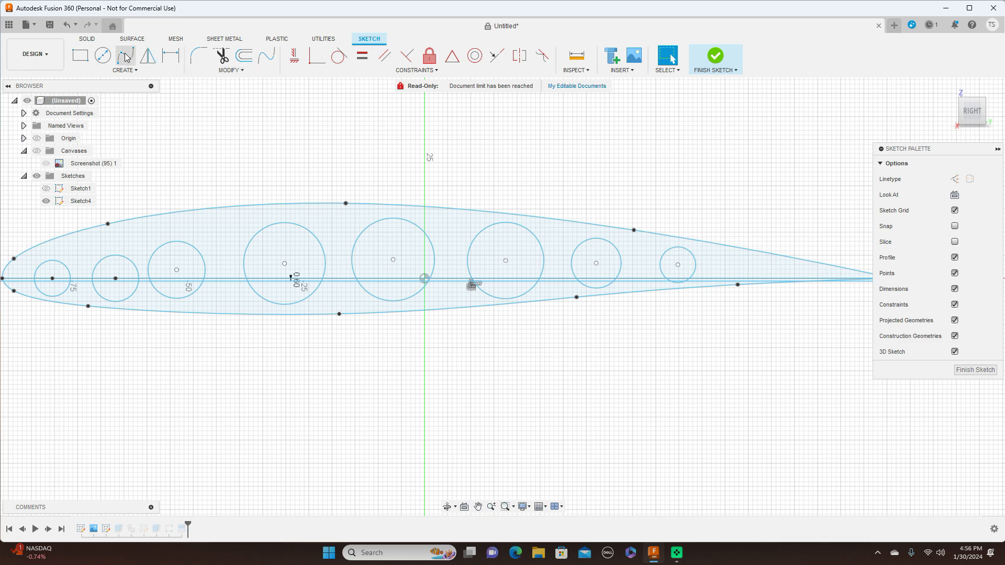
pyautogui.click(103, 55)
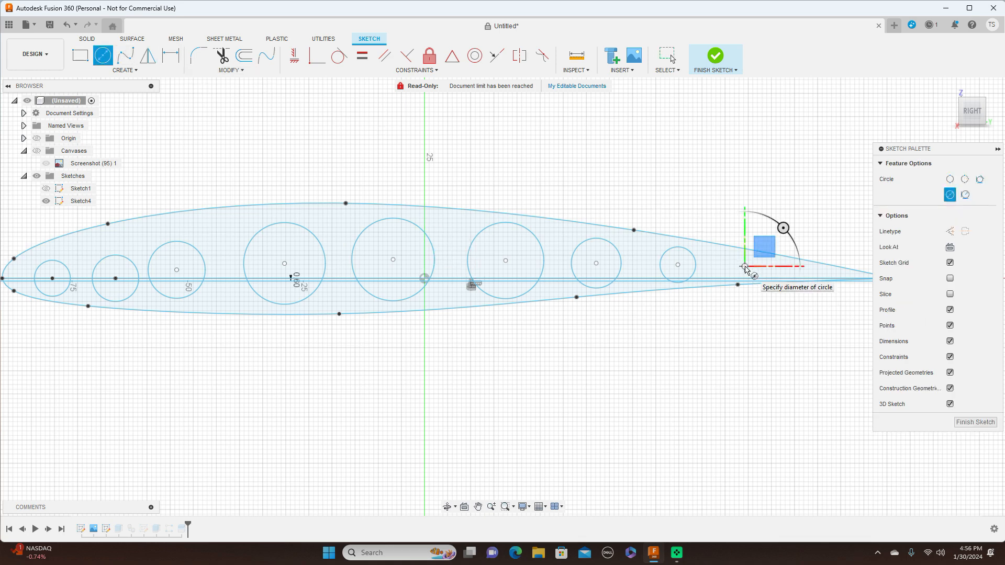
pyautogui.click(745, 268)
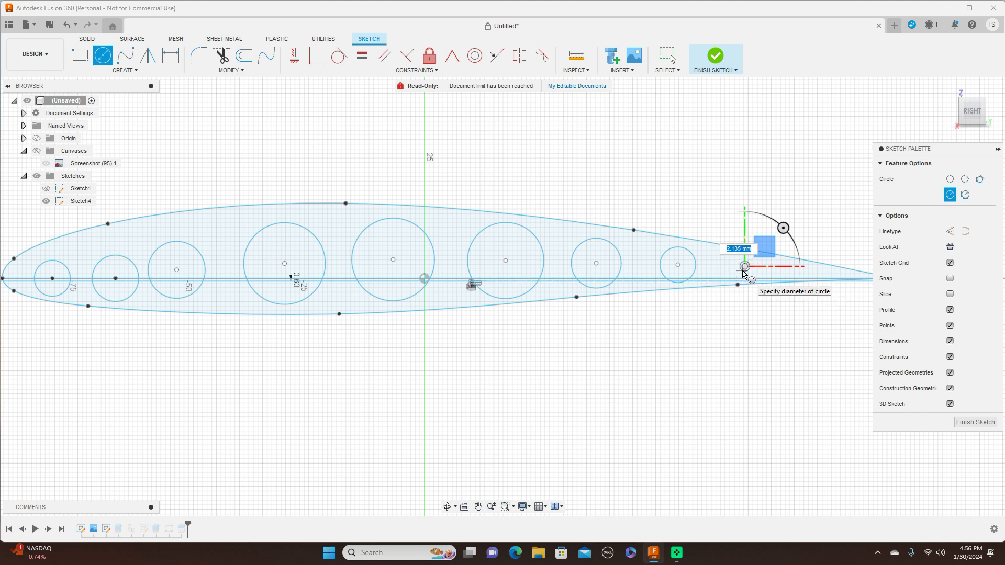
pyautogui.rightClick(745, 275)
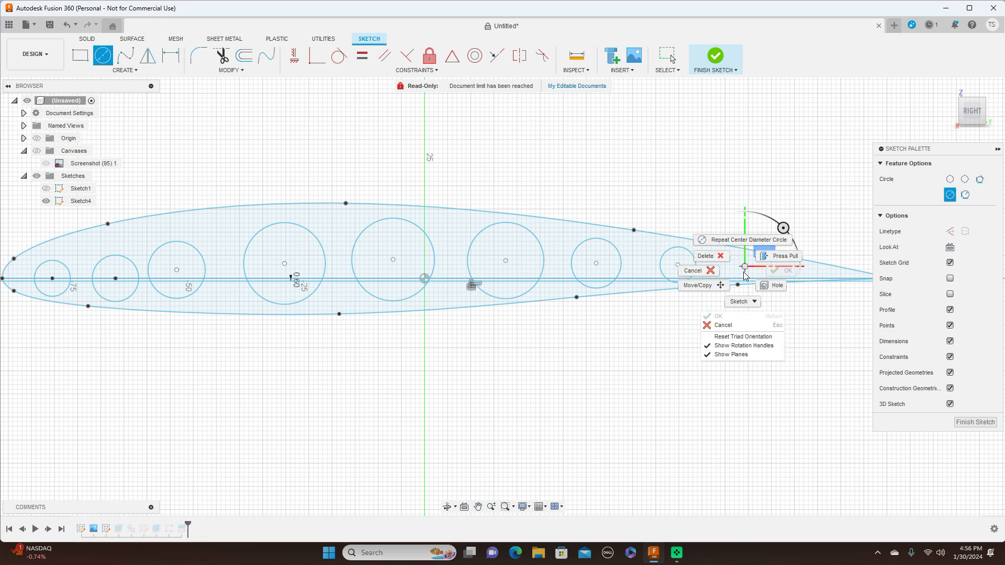
pyautogui.click(696, 271)
# Finish the airfoil sketch with its row of circles and show the model's sketches
pyautogui.scroll(-3, 791, 217)
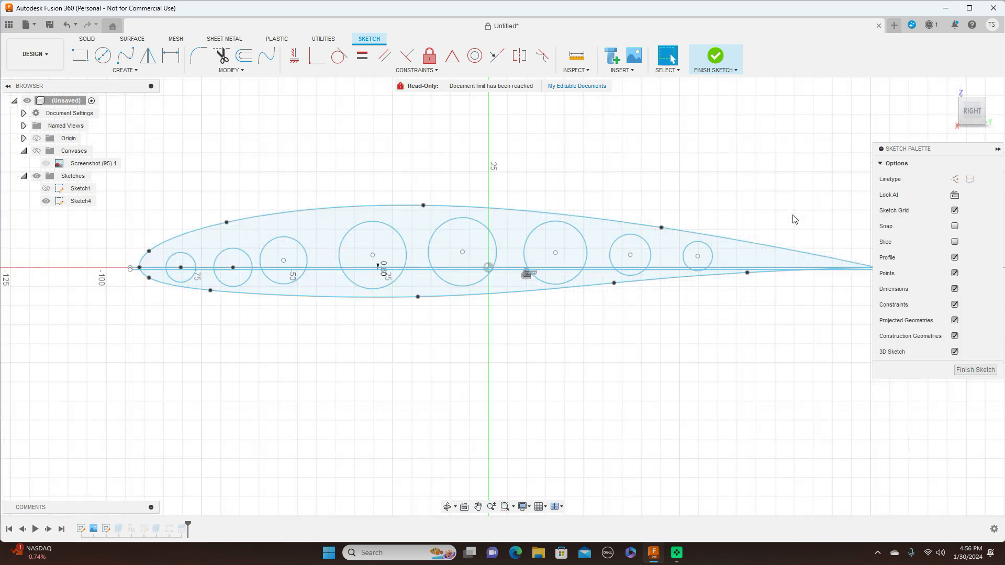
pyautogui.click(735, 71)
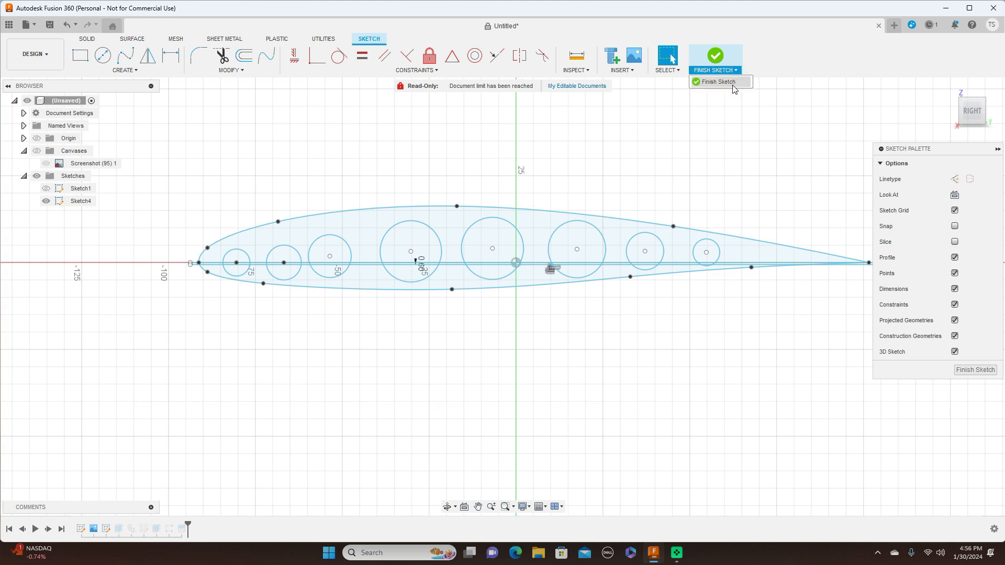
pyautogui.click(734, 84)
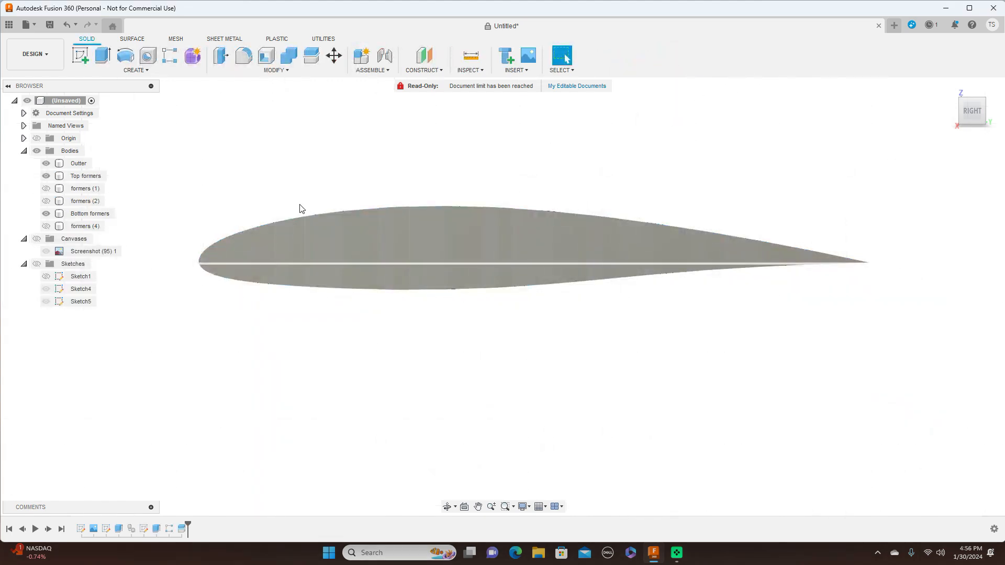
pyautogui.click(37, 263)
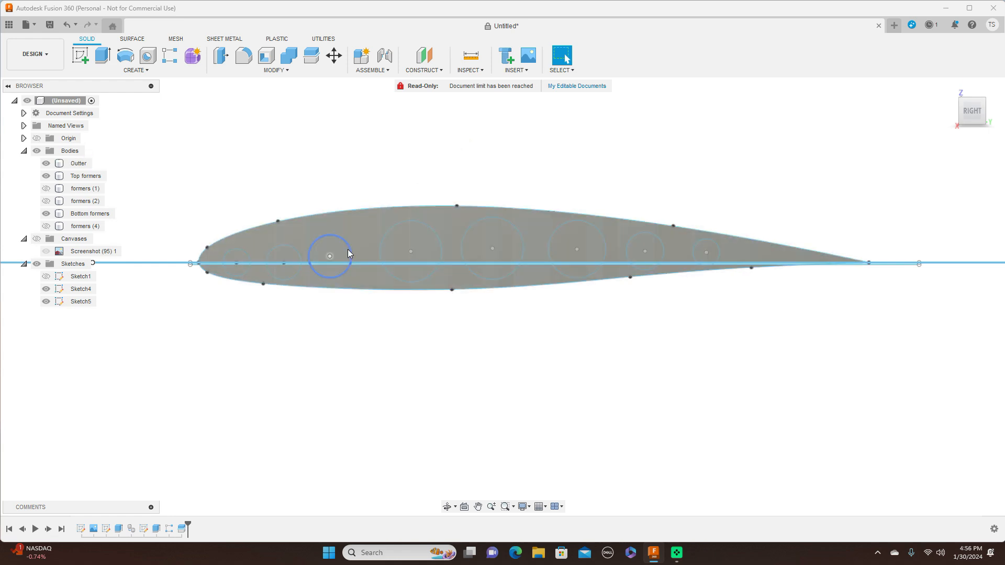
# Hide all the bodies to expose the circles in the airfoil sketch
pyautogui.click(330, 255)
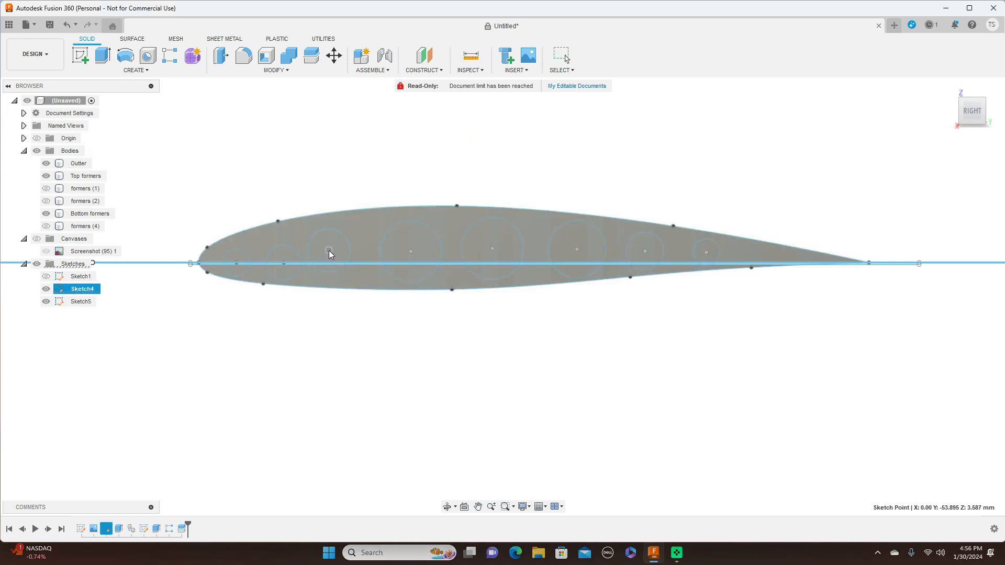
pyautogui.click(285, 257)
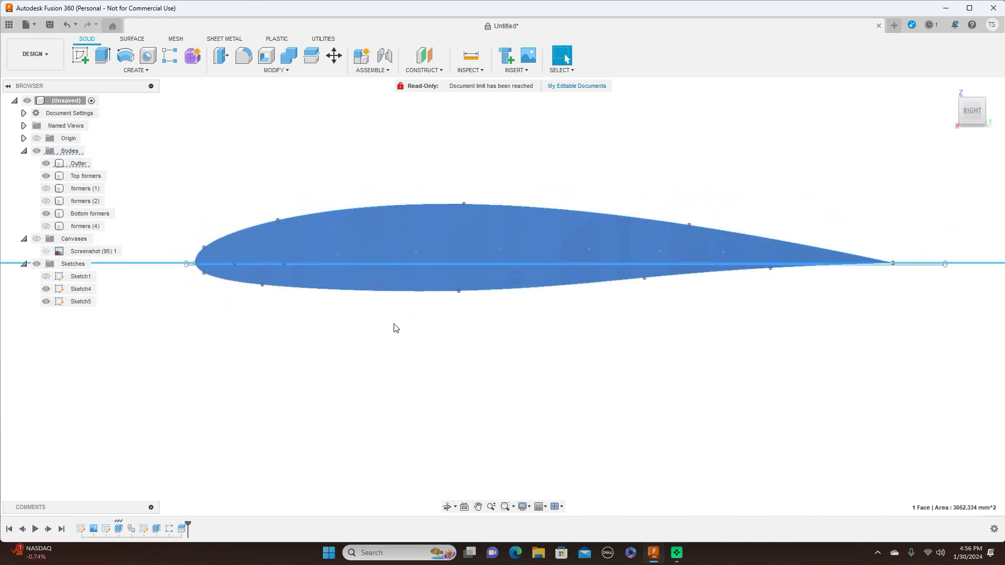
pyautogui.click(385, 339)
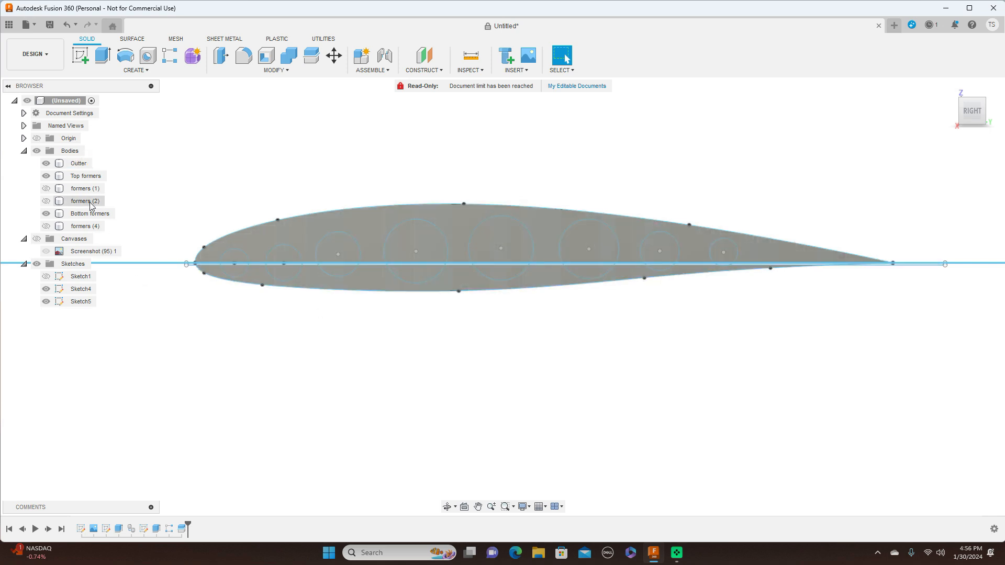
pyautogui.click(38, 152)
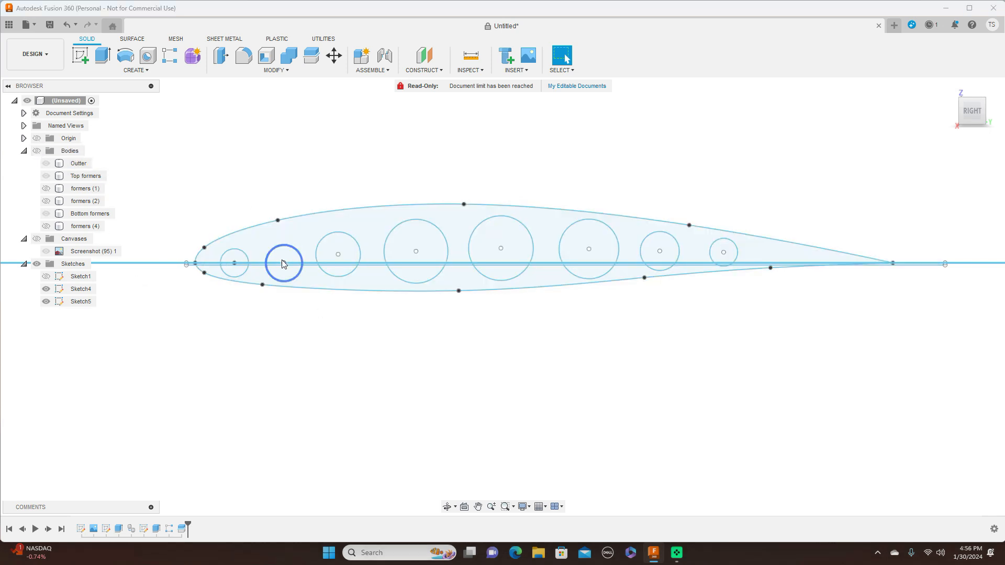
# Shift the second circle from the leading edge slightly and undo that move
pyautogui.scroll(5, 288, 269)
pyautogui.moveTo(287, 268); pyautogui.dragTo(289, 265)
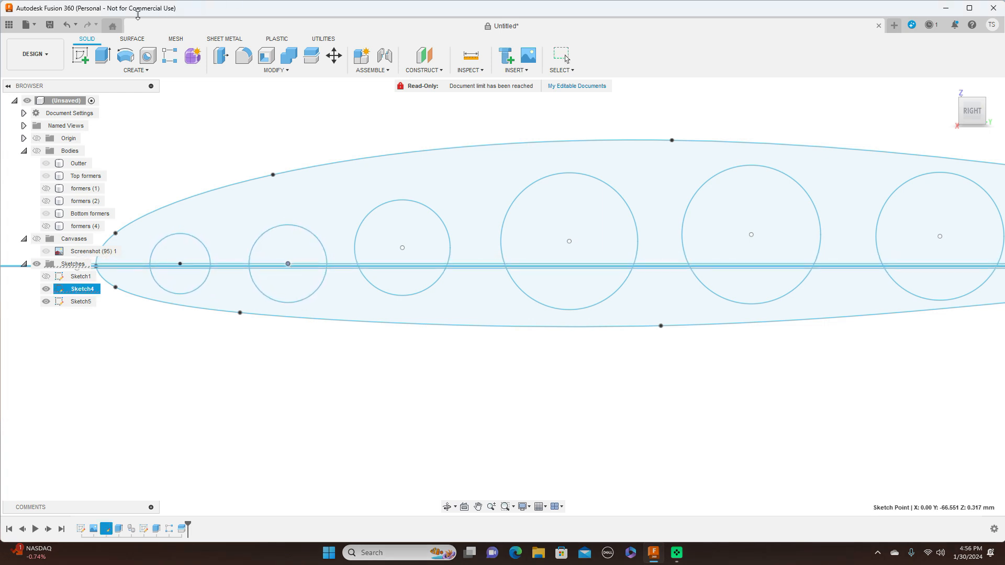
pyautogui.click(67, 25)
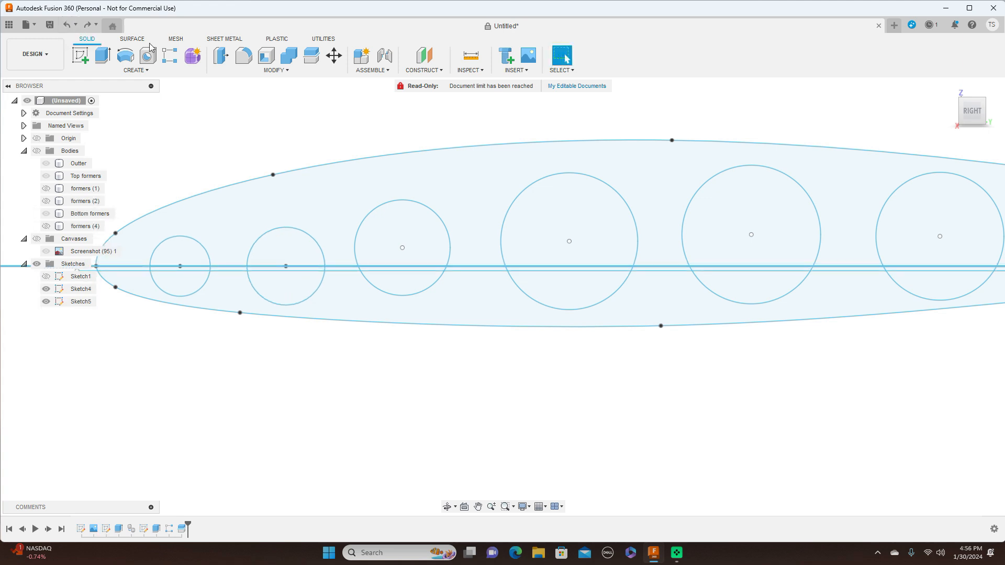
# Start an extrusion and show the bodies again with the Outter body hidden, exposing the top and bottom formers
pyautogui.scroll(-4, 771, 267)
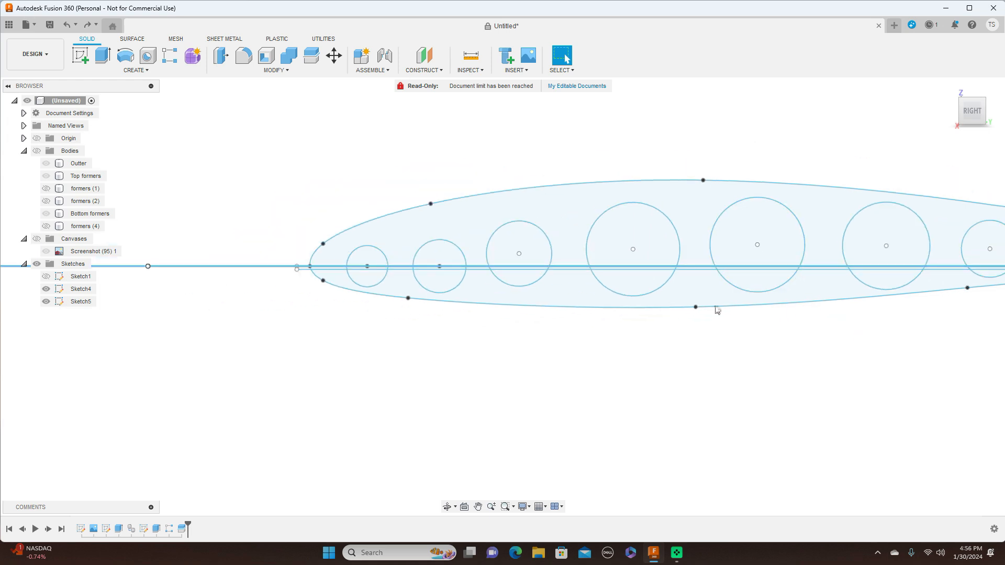
pyautogui.scroll(-2, 680, 345)
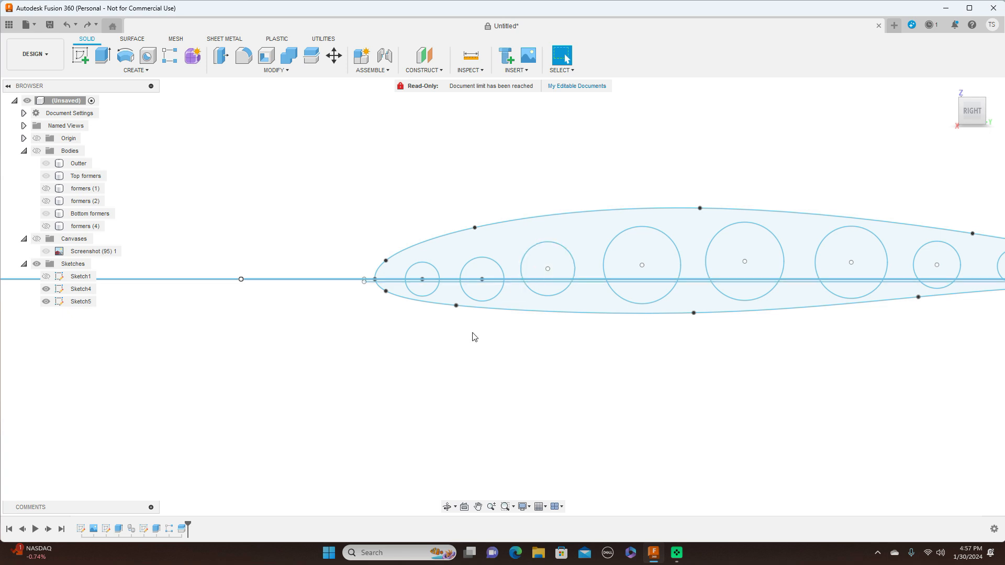
pyautogui.press('e')
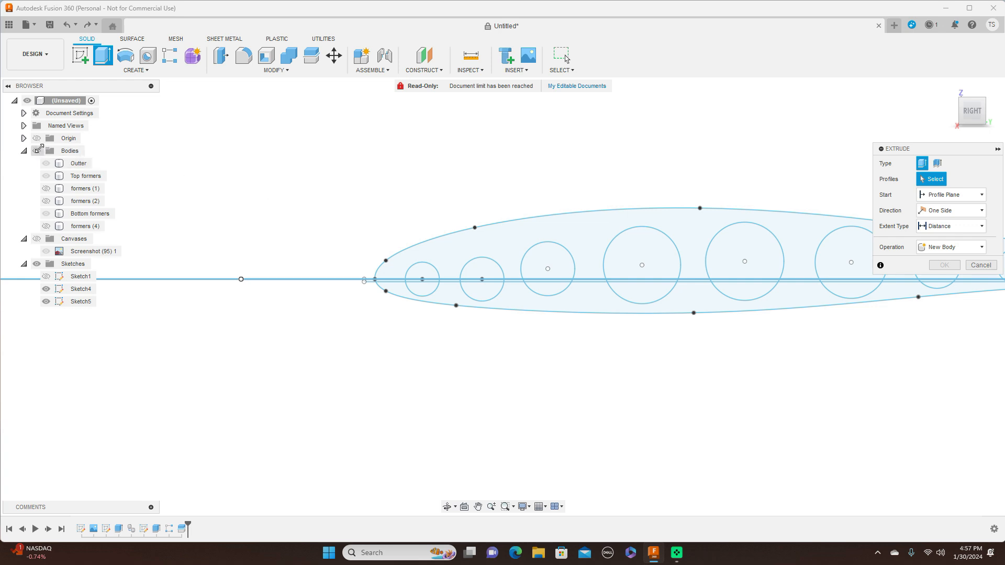
pyautogui.click(38, 149)
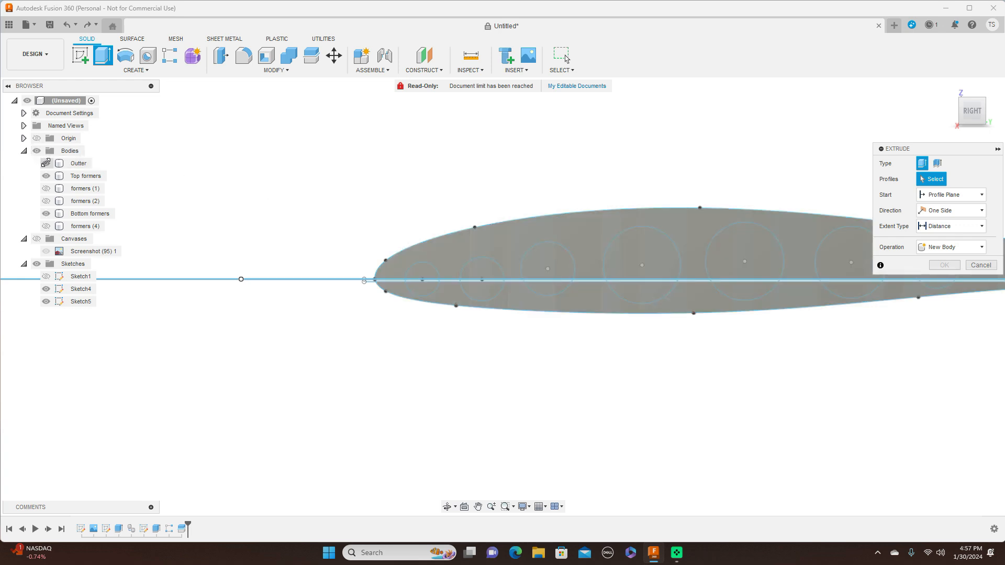
pyautogui.click(46, 162)
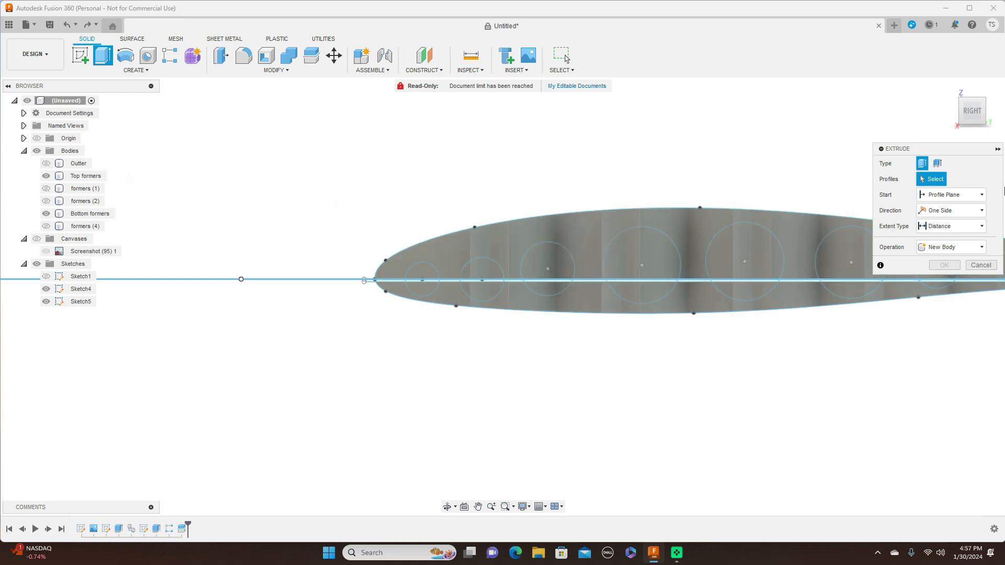
# Select the profiles above and below the chord strip in the four circles nearest the leading edge for the extrusion
pyautogui.moveTo(972, 105)
pyautogui.mouseDown()
pyautogui.moveTo(980, 130)
pyautogui.moveTo(989, 124)
pyautogui.moveTo(930, 117)
pyautogui.mouseUp()
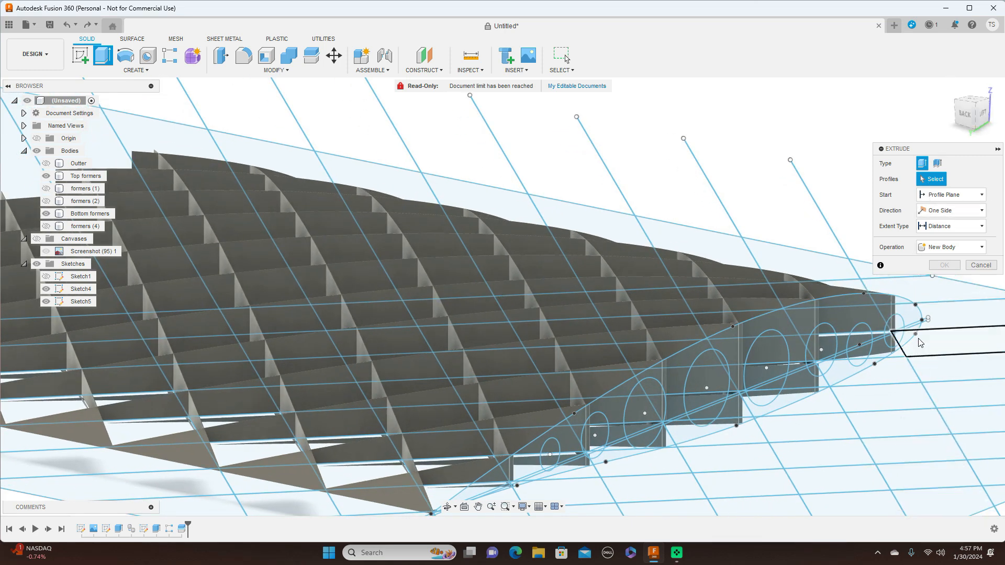
pyautogui.click(895, 325)
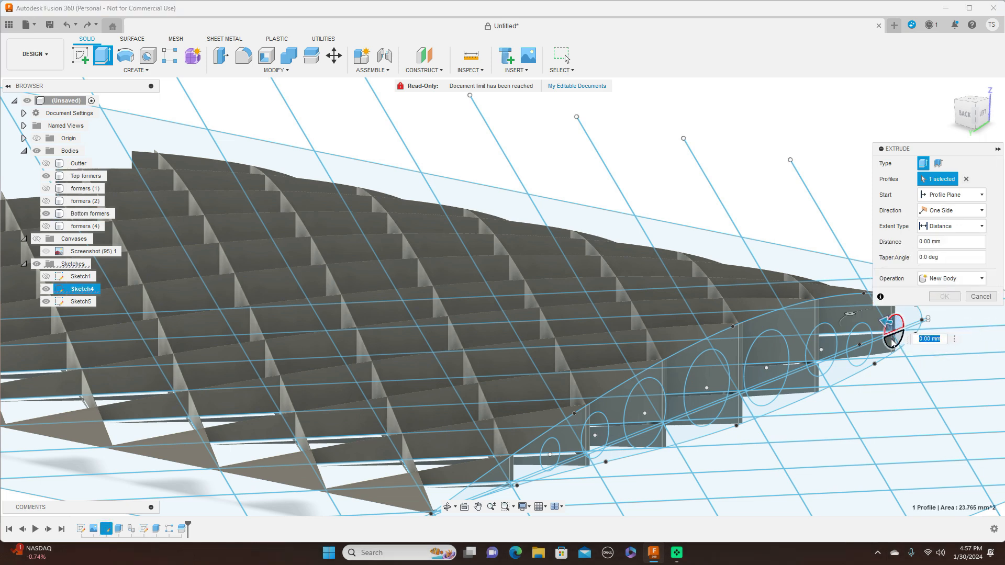
pyautogui.click(864, 354)
pyautogui.click(864, 354)
pyautogui.click(821, 339)
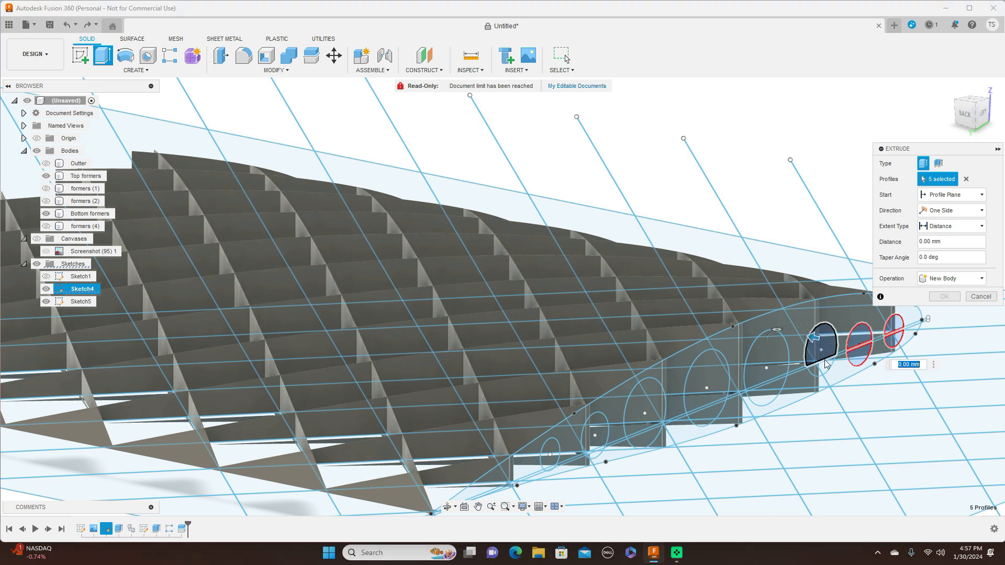
pyautogui.click(824, 369)
pyautogui.click(767, 366)
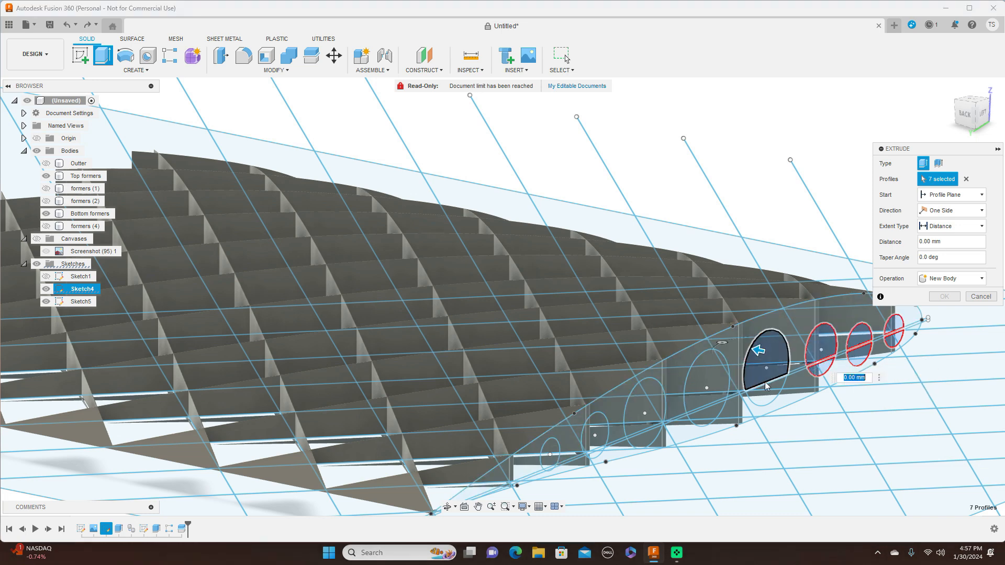
pyautogui.click(766, 395)
# Add the upper and lower profiles of the remaining four circles toward the trailing edge to the extrusion
pyautogui.click(709, 392)
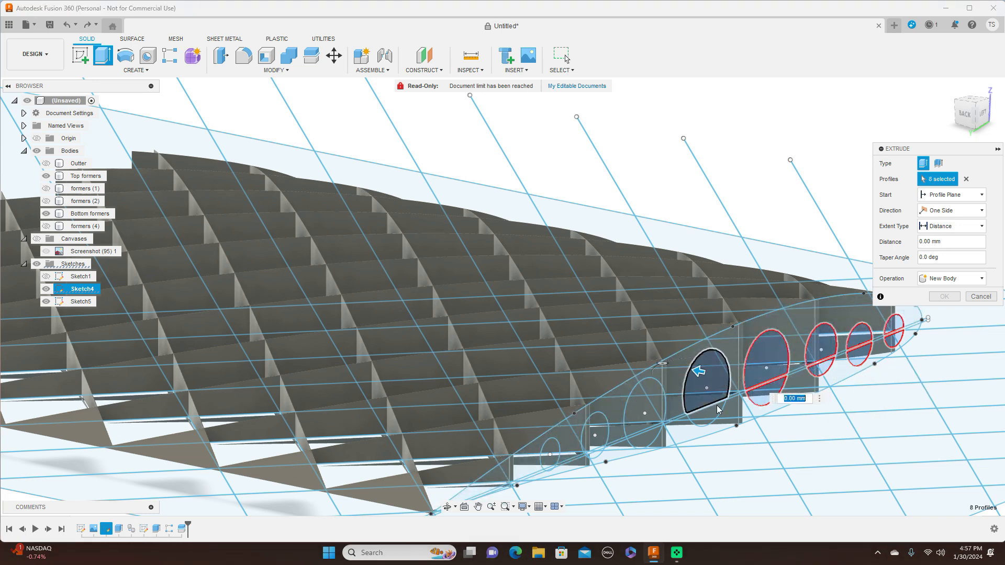
pyautogui.click(711, 417)
pyautogui.click(647, 411)
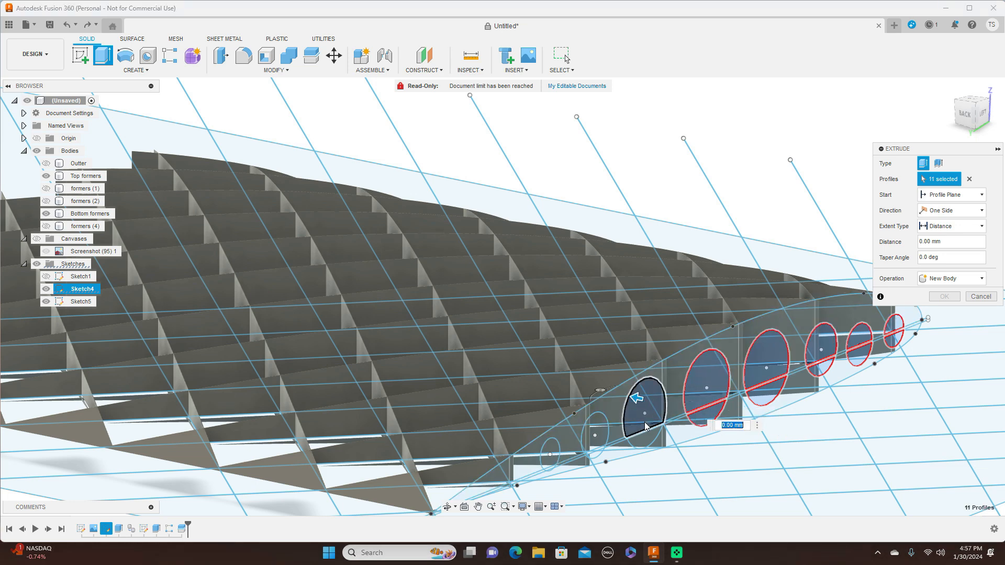
pyautogui.click(644, 444)
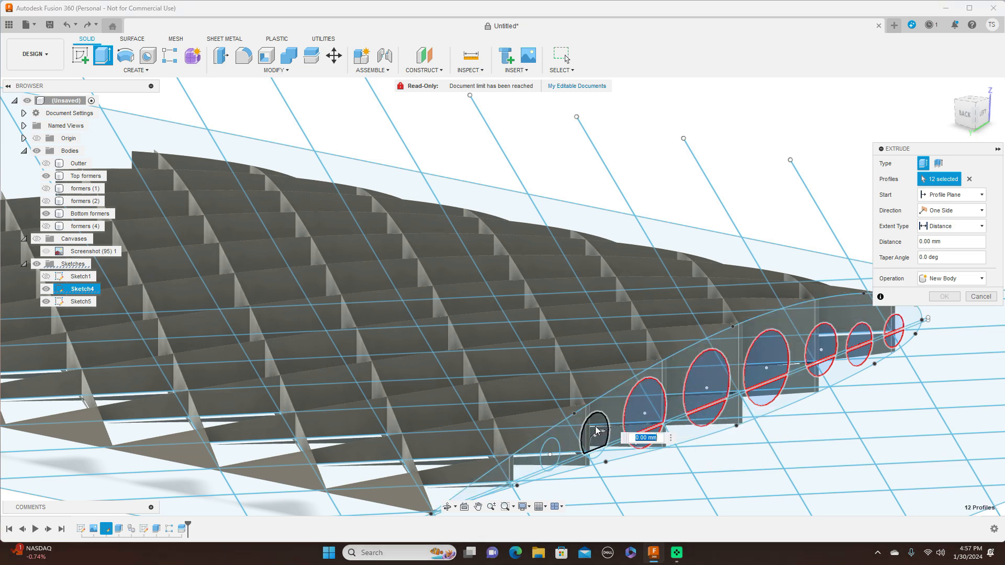
pyautogui.click(591, 431)
pyautogui.click(592, 455)
pyautogui.scroll(3, 551, 457)
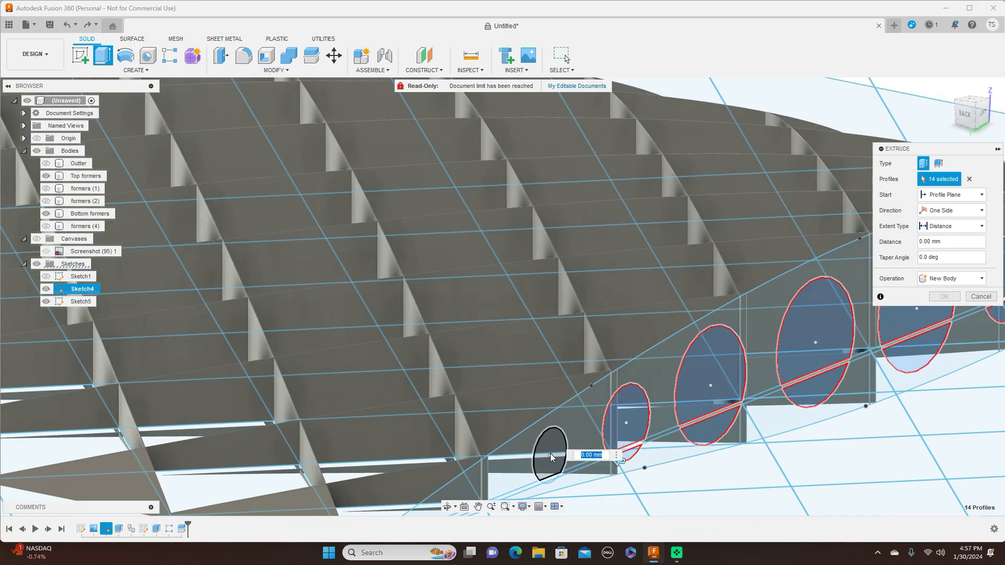
pyautogui.click(552, 451)
pyautogui.scroll(5, 553, 453)
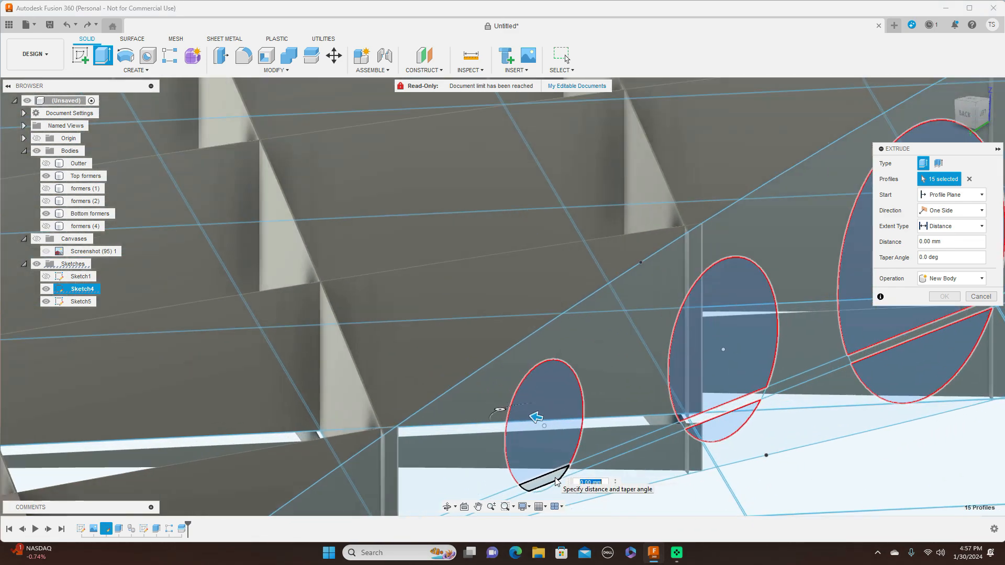
pyautogui.click(556, 481)
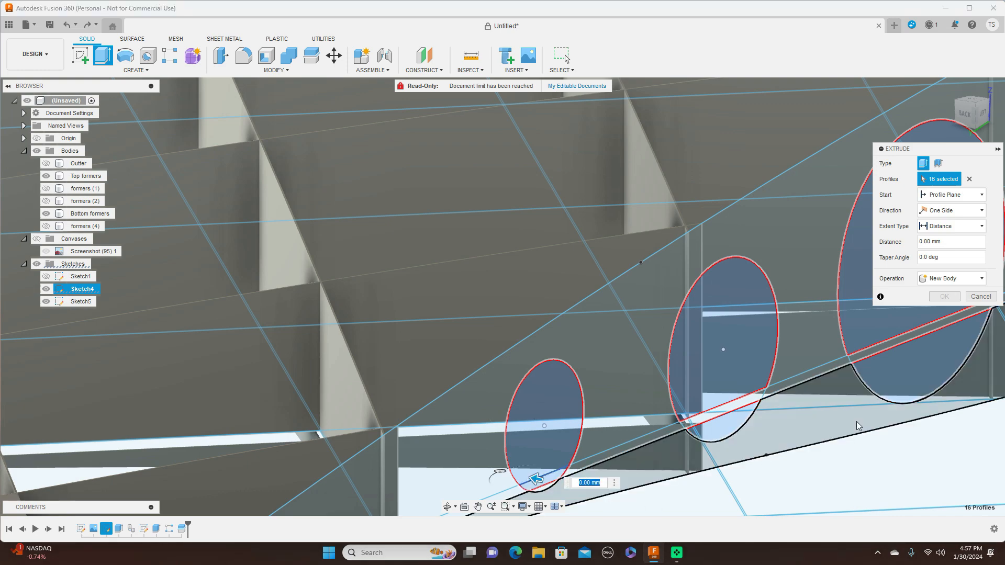
# Cut the selected circle profiles 230 mm through the top and bottom formers along the whole wing section
pyautogui.scroll(-4, 936, 377)
pyautogui.scroll(-3, 936, 377)
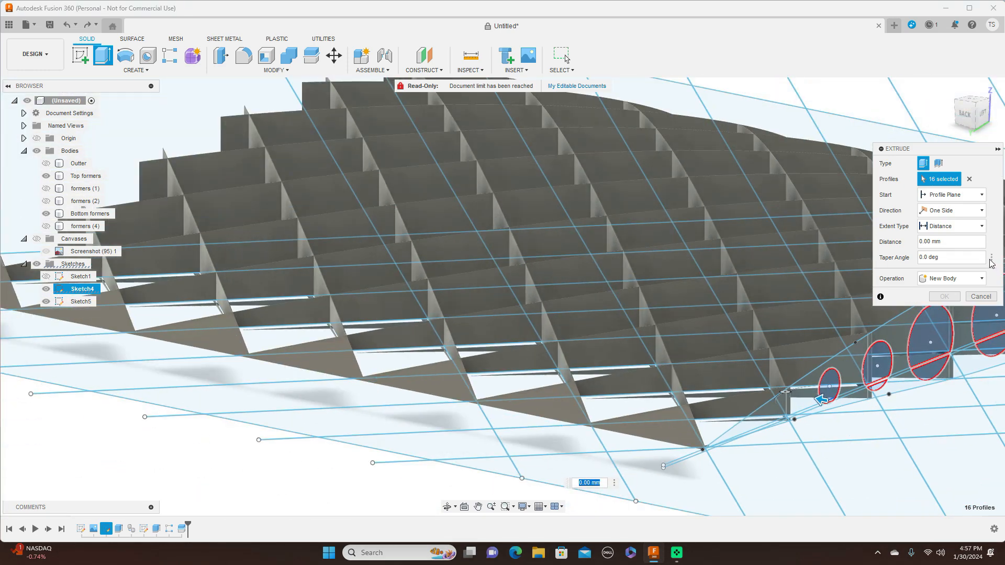
pyautogui.click(982, 280)
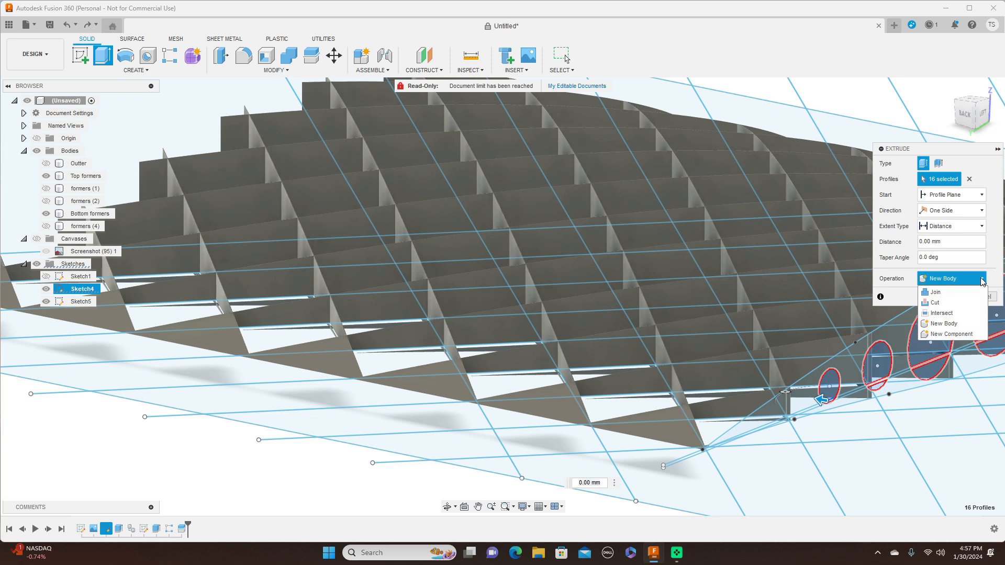
pyautogui.click(955, 303)
pyautogui.scroll(-2, 888, 386)
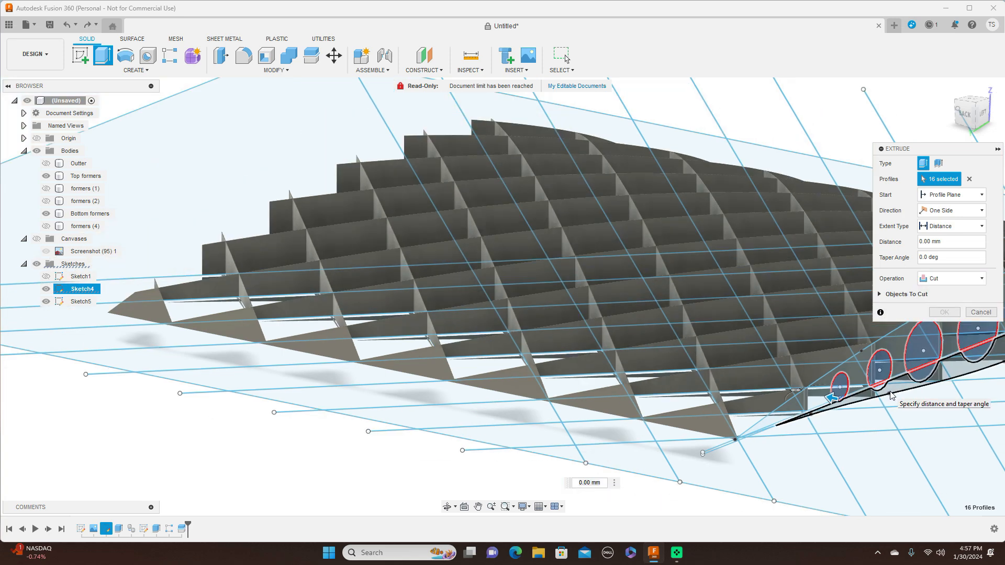
pyautogui.moveTo(833, 398); pyautogui.dragTo(128, 173)
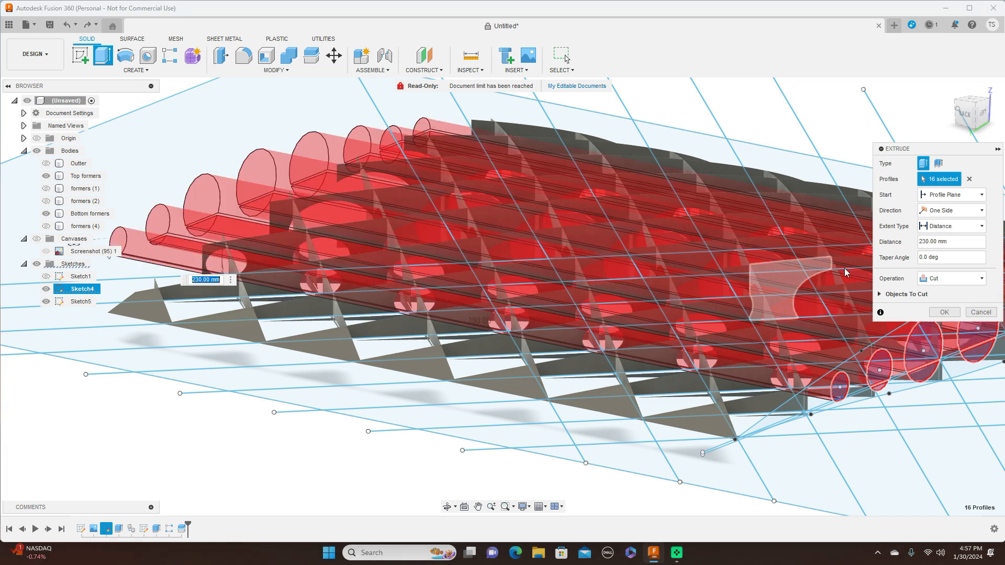
pyautogui.click(954, 314)
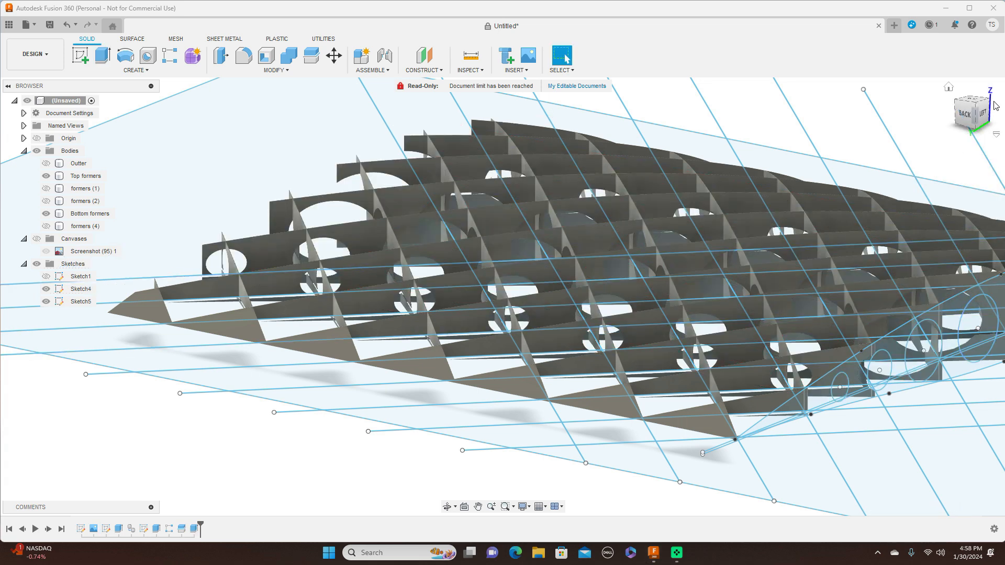
# Hide all sketches and show the Outter body around the perforated top and bottom formers
pyautogui.moveTo(979, 123)
pyautogui.mouseDown()
pyautogui.moveTo(950, 102)
pyautogui.moveTo(926, 126)
pyautogui.mouseUp()
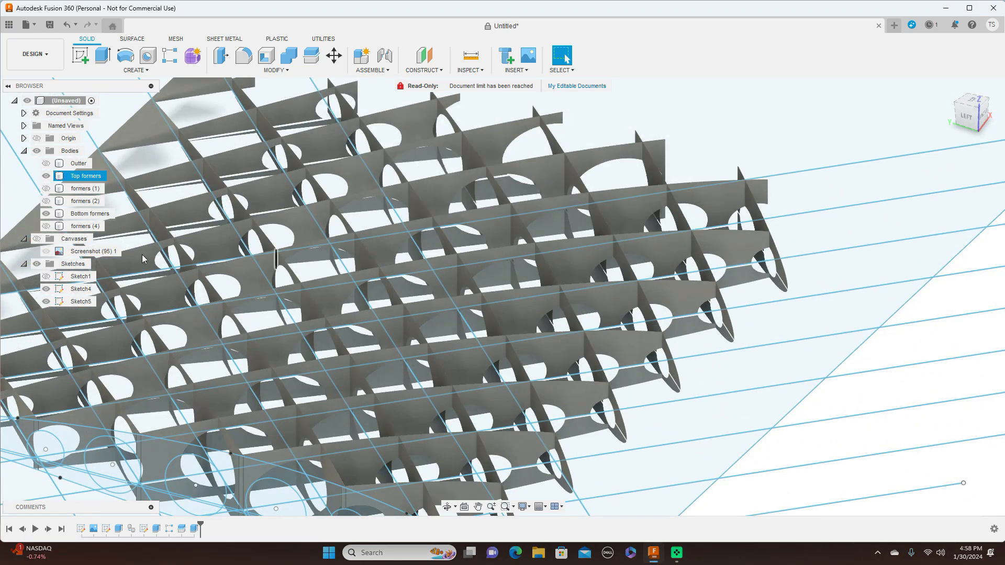
pyautogui.click(37, 263)
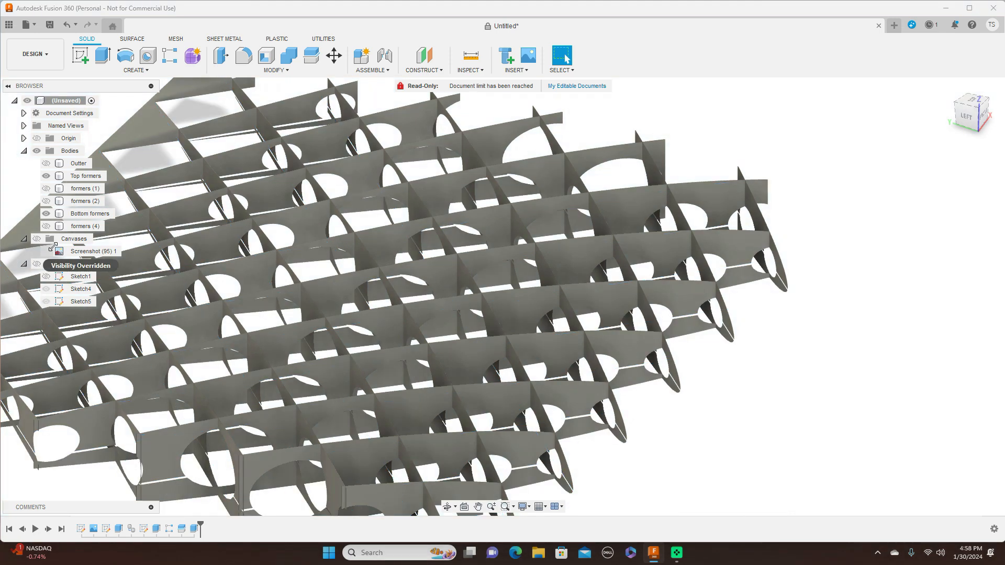
pyautogui.scroll(-3, 859, 314)
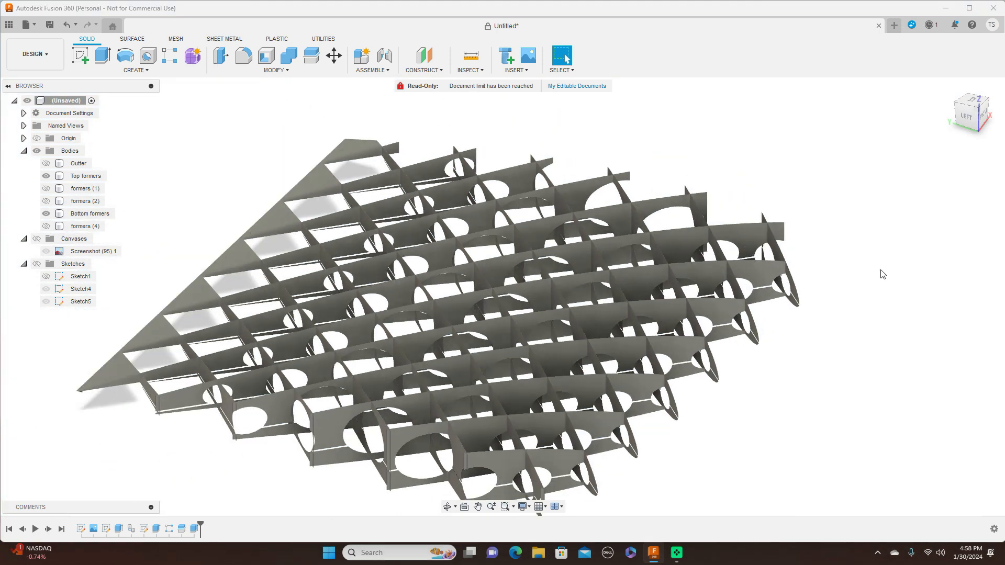
pyautogui.moveTo(975, 126)
pyautogui.mouseDown()
pyautogui.moveTo(966, 93)
pyautogui.moveTo(971, 112)
pyautogui.moveTo(986, 108)
pyautogui.moveTo(983, 124)
pyautogui.moveTo(977, 120)
pyautogui.mouseUp()
pyautogui.click(327, 180)
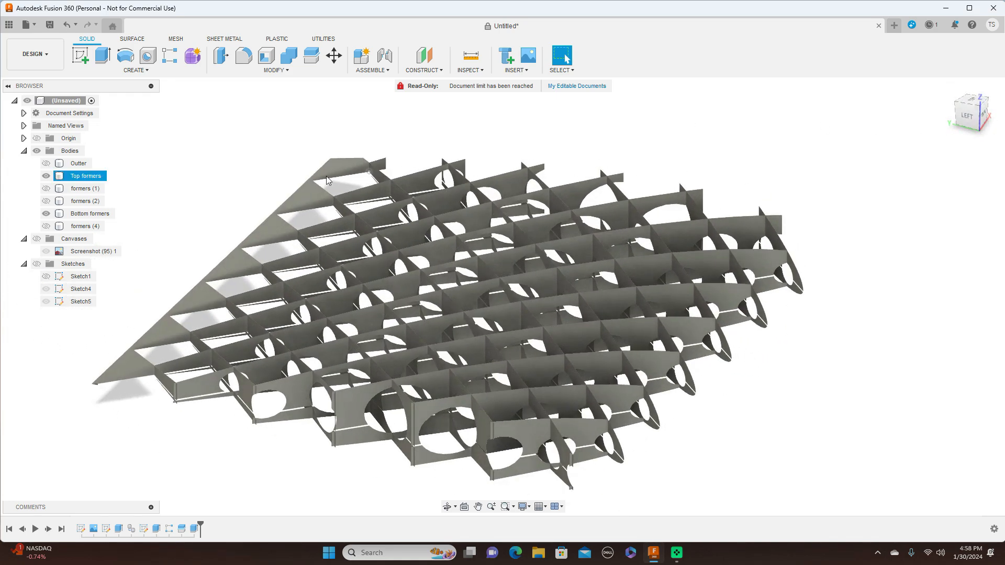
pyautogui.click(46, 164)
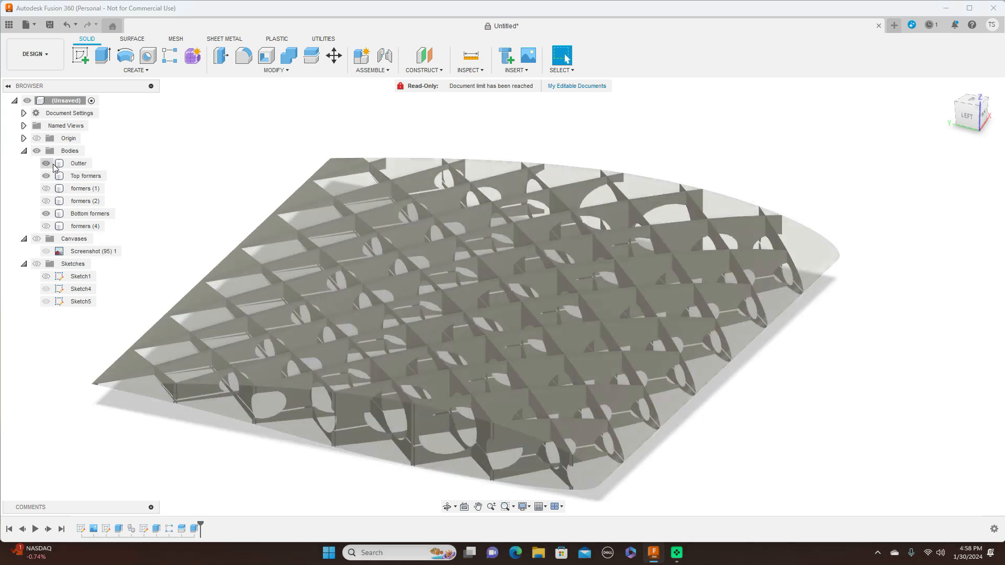
pyautogui.moveTo(986, 119)
pyautogui.mouseDown()
pyautogui.moveTo(954, 112)
pyautogui.moveTo(969, 143)
pyautogui.moveTo(980, 137)
pyautogui.moveTo(975, 111)
pyautogui.moveTo(926, 113)
pyautogui.moveTo(920, 124)
pyautogui.moveTo(927, 140)
pyautogui.moveTo(948, 139)
pyautogui.moveTo(973, 107)
pyautogui.moveTo(929, 114)
pyautogui.moveTo(925, 126)
pyautogui.moveTo(919, 116)
pyautogui.mouseUp()
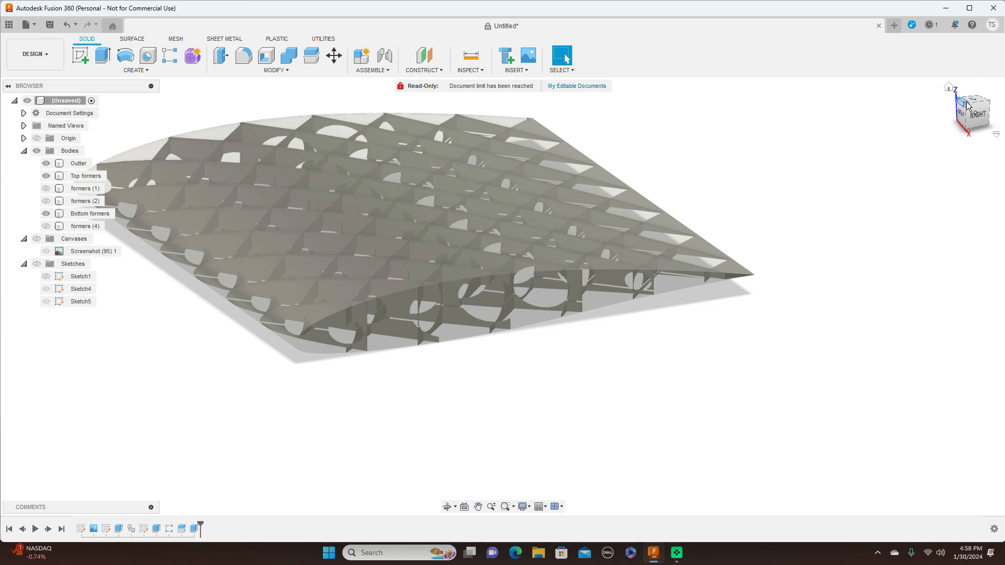
pyautogui.moveTo(967, 106)
pyautogui.mouseDown()
pyautogui.moveTo(975, 99)
pyautogui.moveTo(968, 112)
pyautogui.mouseUp()
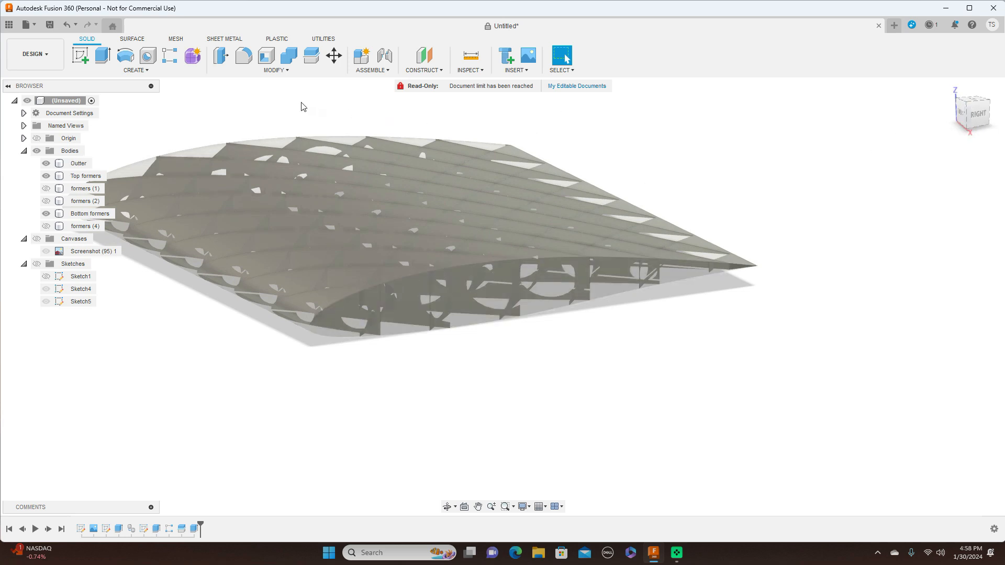
# Combine the Outter body as target with the top and bottom formers as tools, using Join and keeping the tool bodies
pyautogui.click(276, 70)
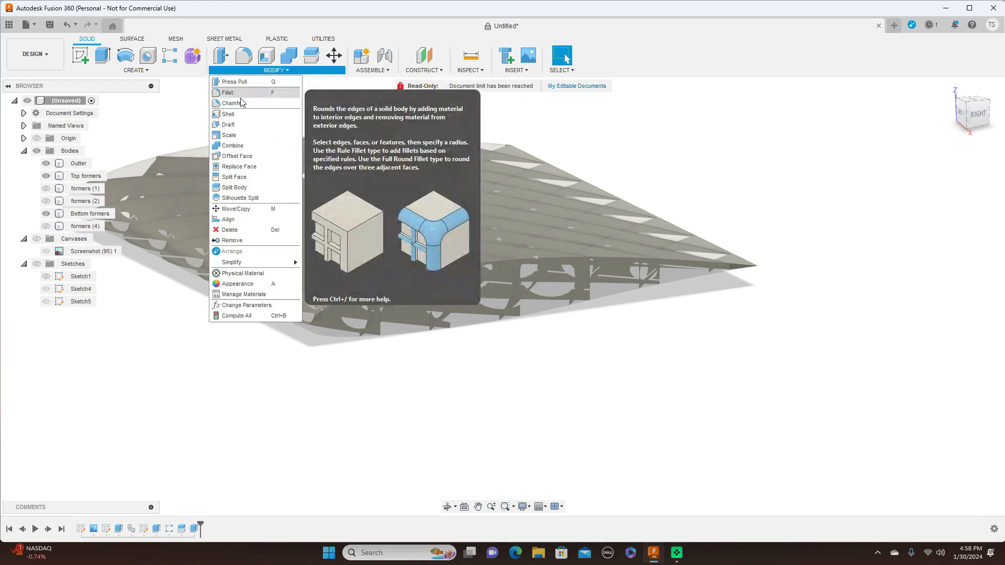
pyautogui.click(233, 146)
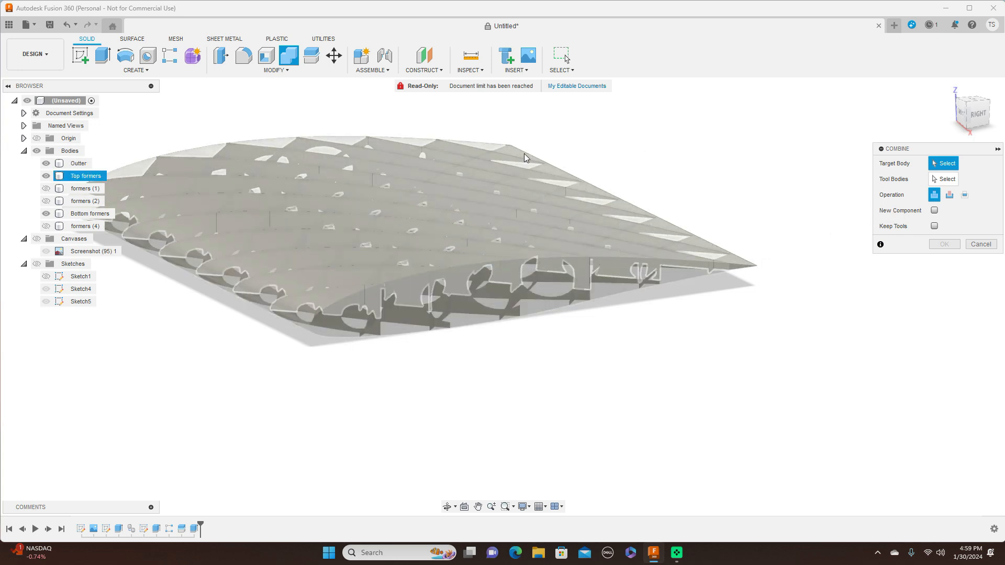
pyautogui.click(494, 151)
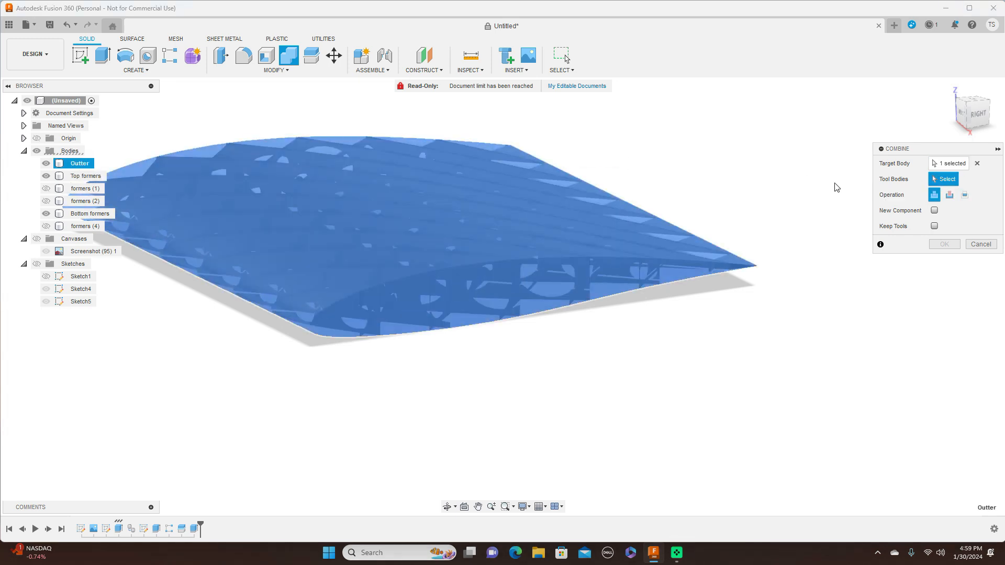
pyautogui.click(533, 295)
pyautogui.moveTo(969, 116); pyautogui.dragTo(967, 103)
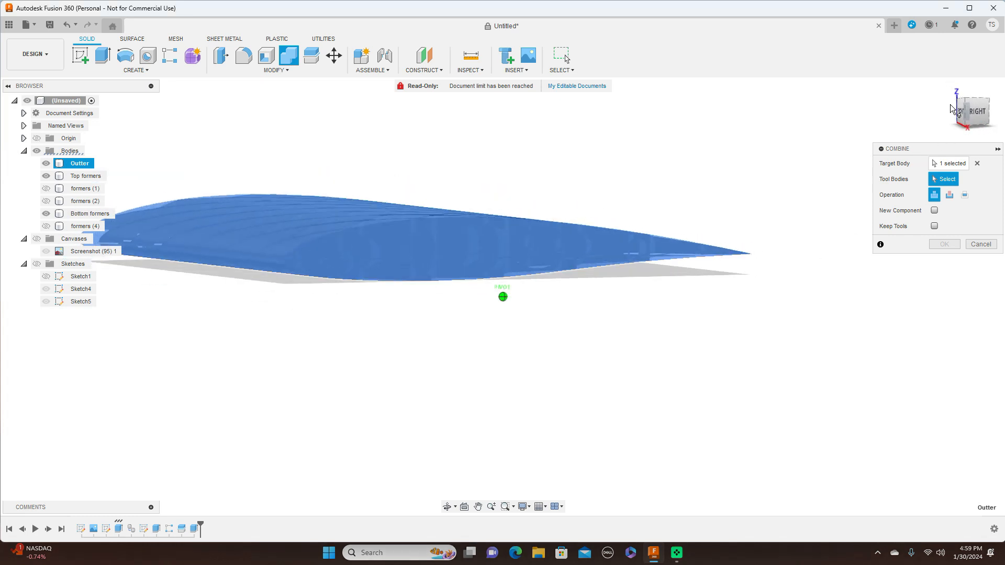
pyautogui.click(526, 254)
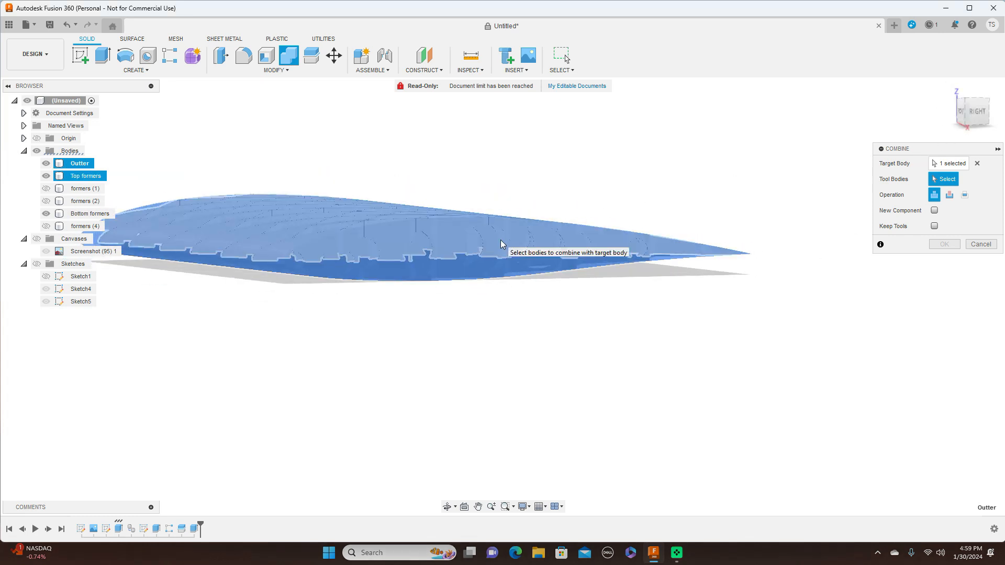
pyautogui.click(493, 264)
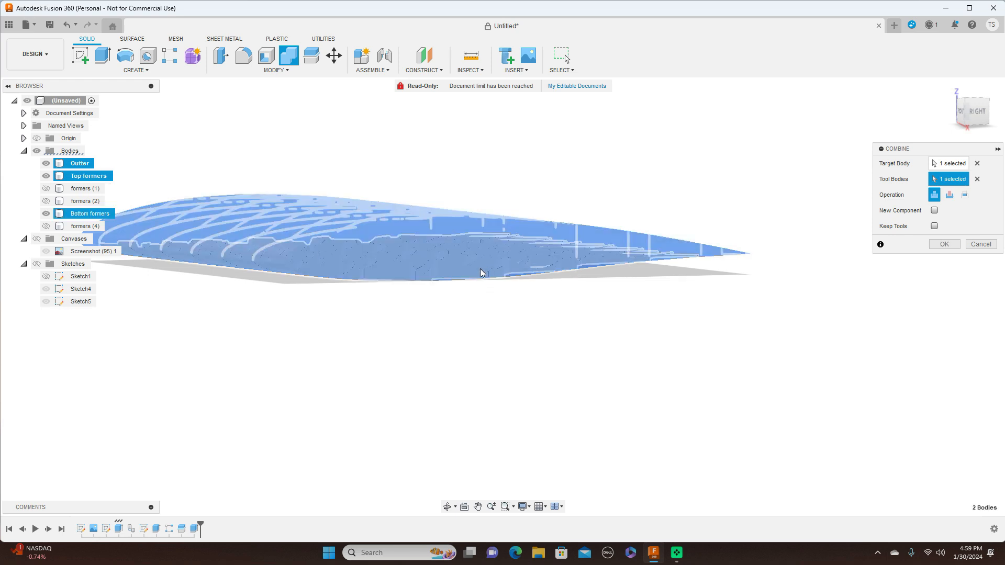
pyautogui.click(480, 273)
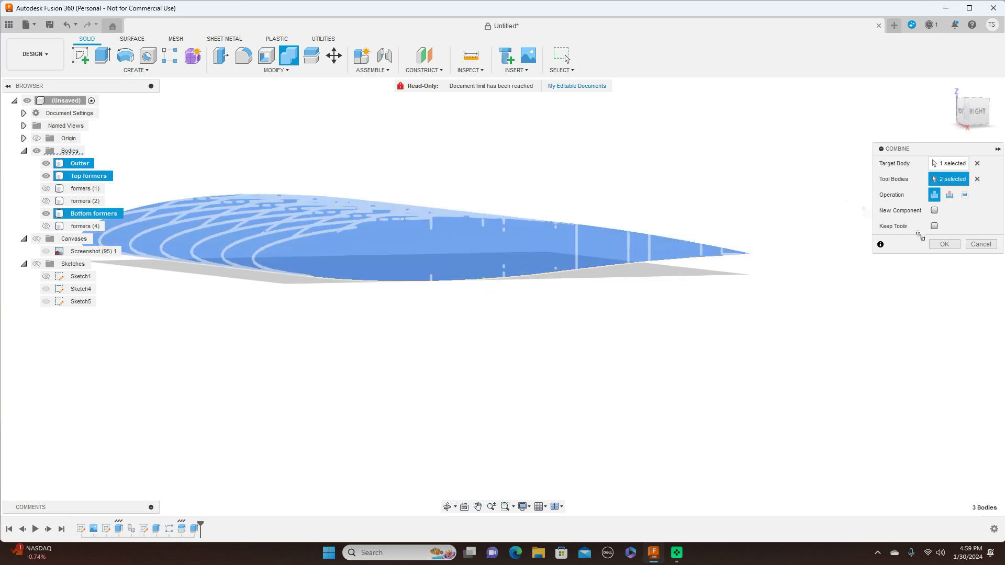
pyautogui.click(934, 227)
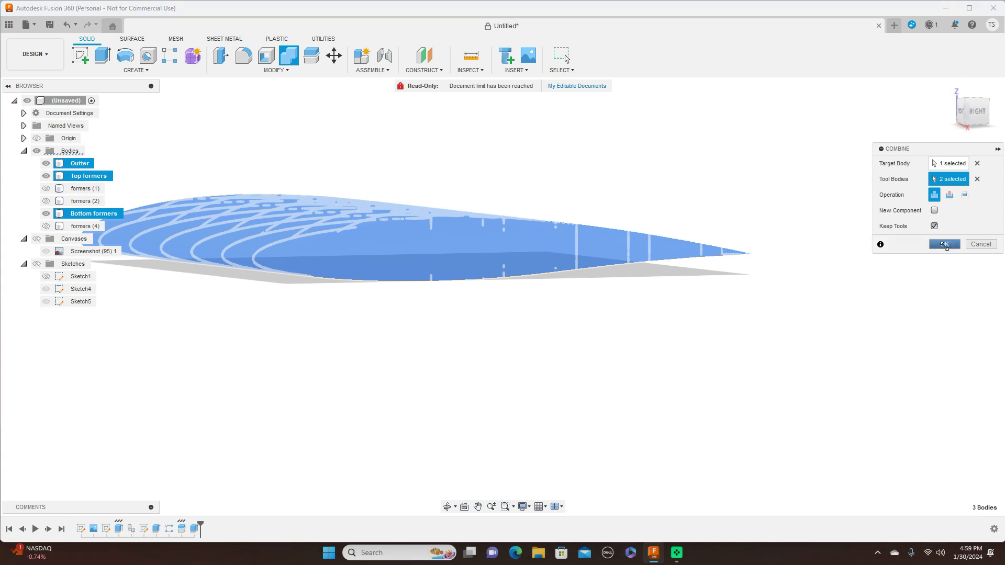
pyautogui.click(945, 245)
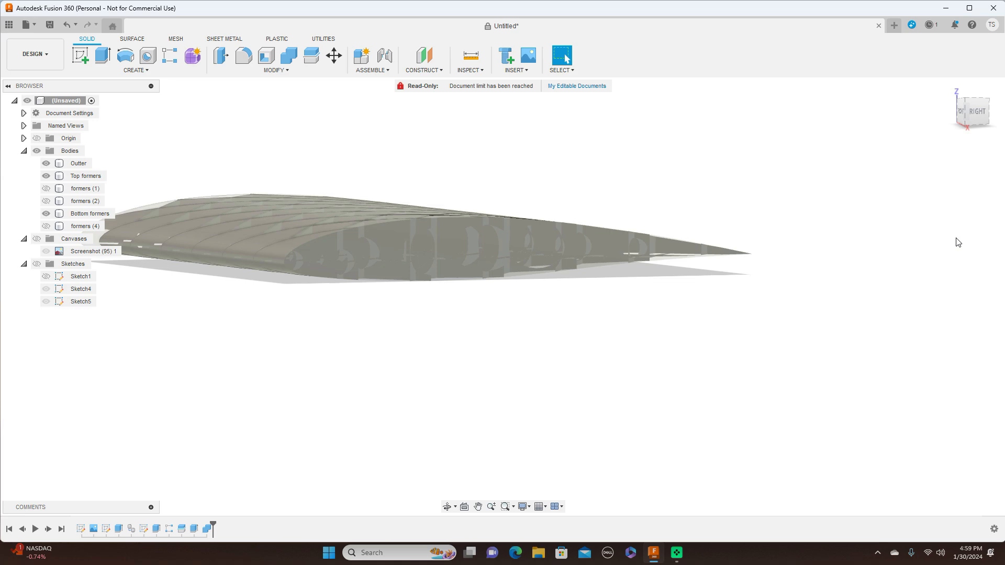
# Show the sketches again over the combined wing section and inspect the diamond grid from above and at an angle
pyautogui.moveTo(965, 106)
pyautogui.mouseDown()
pyautogui.moveTo(978, 124)
pyautogui.moveTo(978, 108)
pyautogui.moveTo(992, 101)
pyautogui.moveTo(975, 120)
pyautogui.moveTo(963, 114)
pyautogui.moveTo(975, 110)
pyautogui.mouseUp()
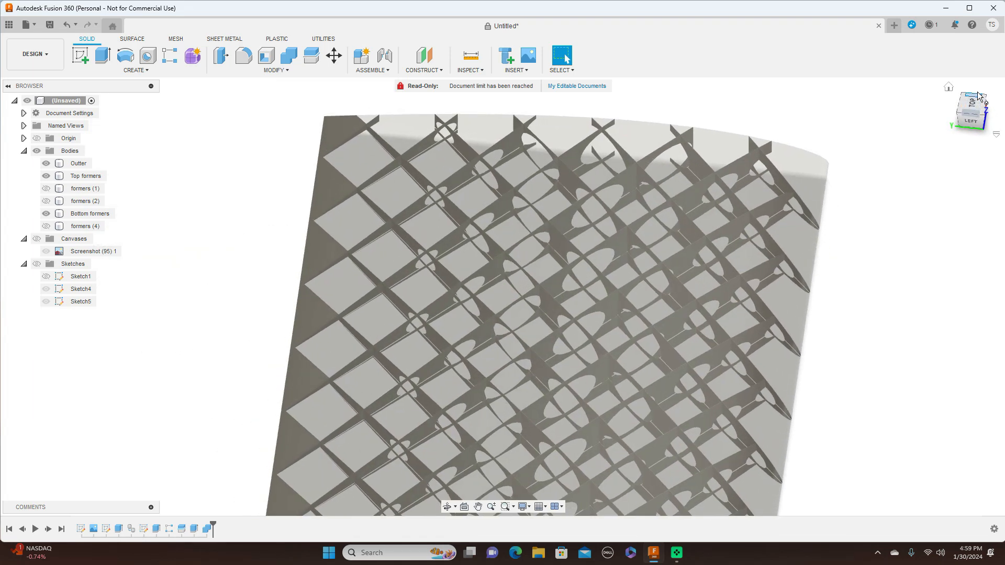
pyautogui.click(974, 110)
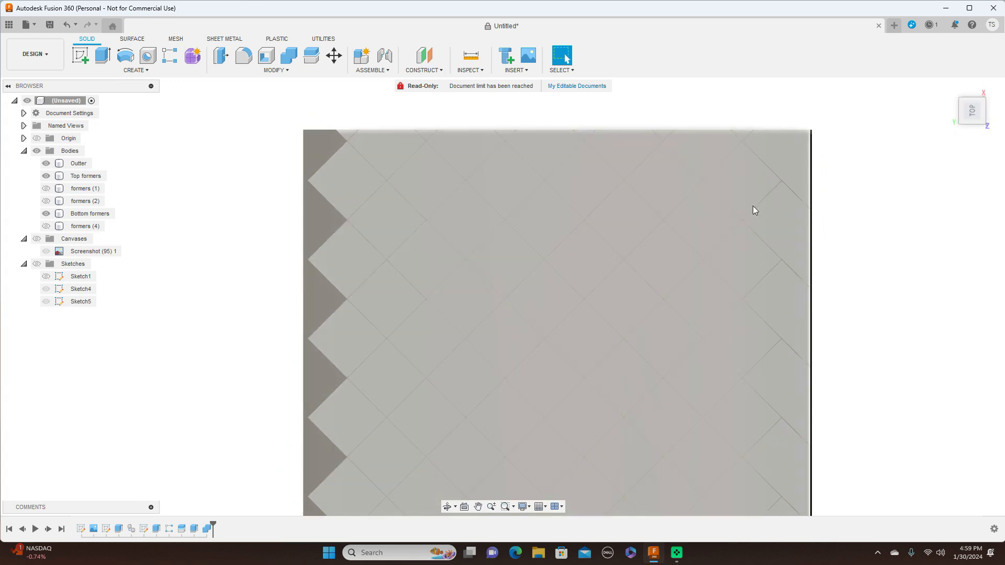
pyautogui.scroll(-5, 753, 206)
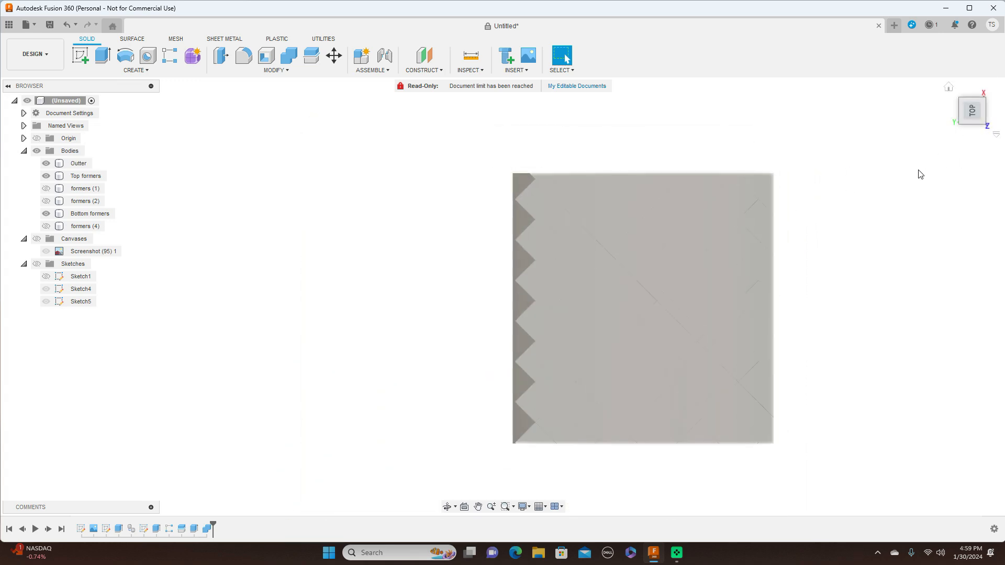
pyautogui.scroll(1, 911, 174)
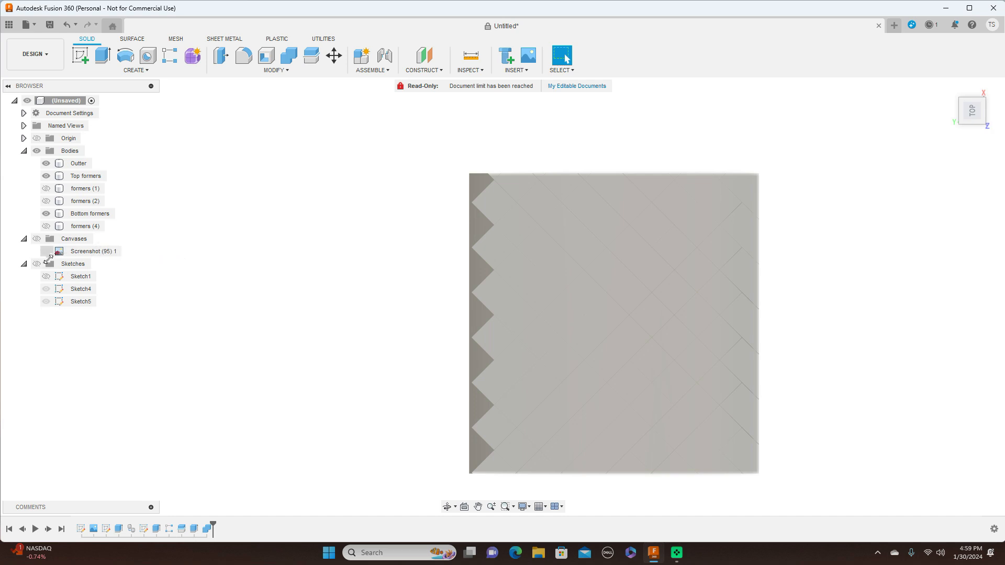
pyautogui.click(37, 264)
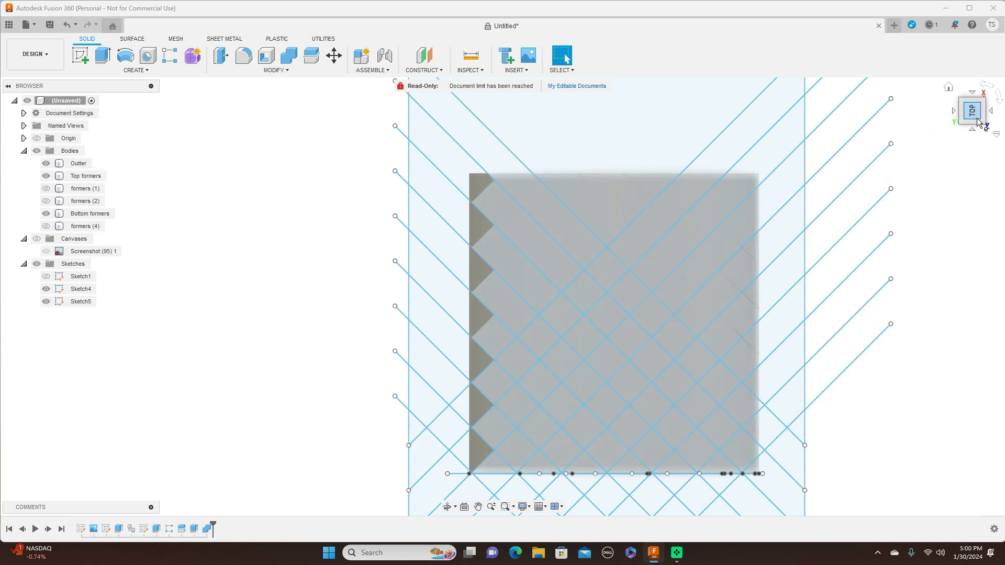
pyautogui.moveTo(977, 127)
pyautogui.mouseDown()
pyautogui.moveTo(980, 97)
pyautogui.moveTo(946, 86)
pyautogui.mouseUp()
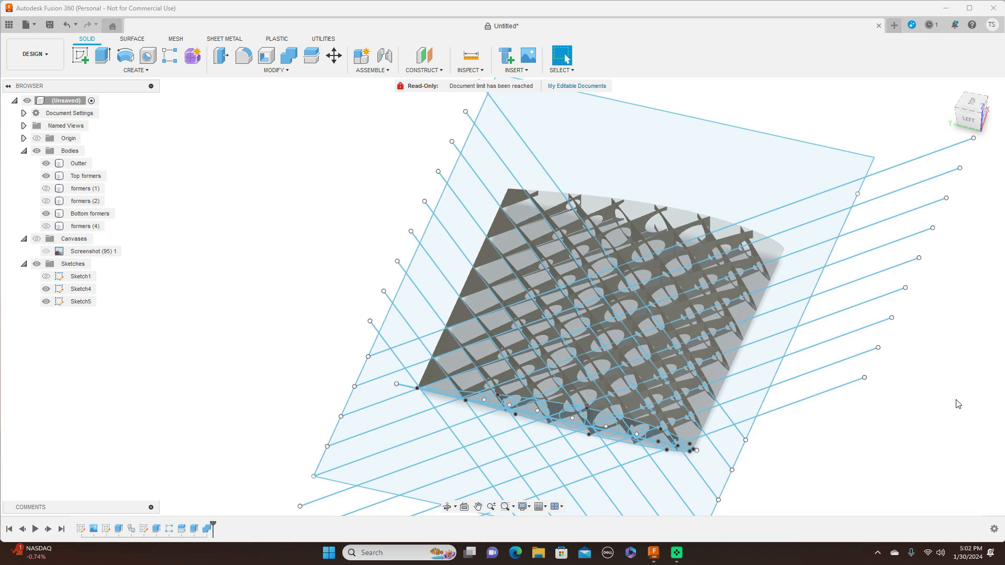
pyautogui.moveTo(973, 115)
pyautogui.mouseDown()
pyautogui.moveTo(971, 91)
pyautogui.moveTo(950, 98)
pyautogui.moveTo(950, 110)
pyautogui.moveTo(974, 106)
pyautogui.moveTo(972, 116)
pyautogui.mouseUp()
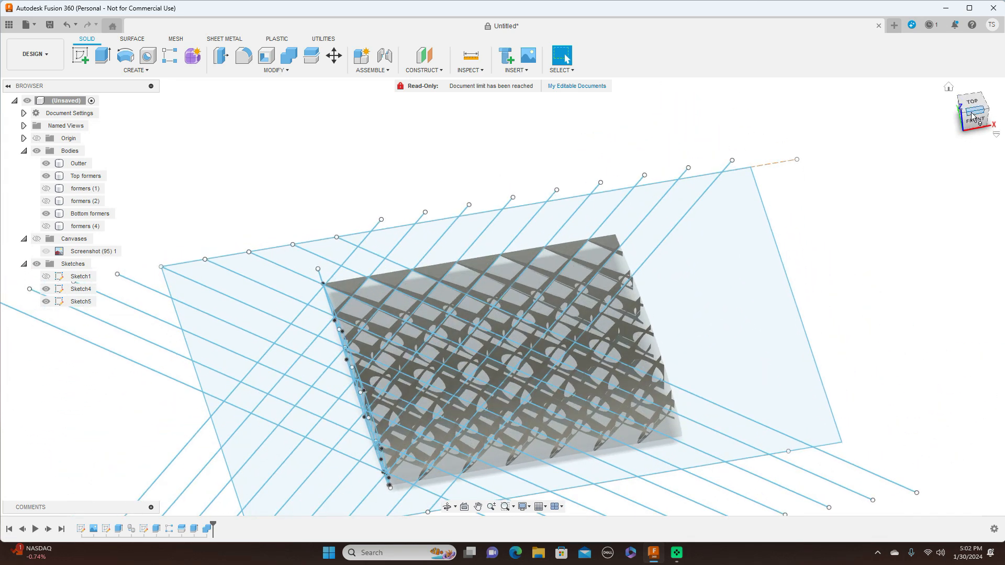